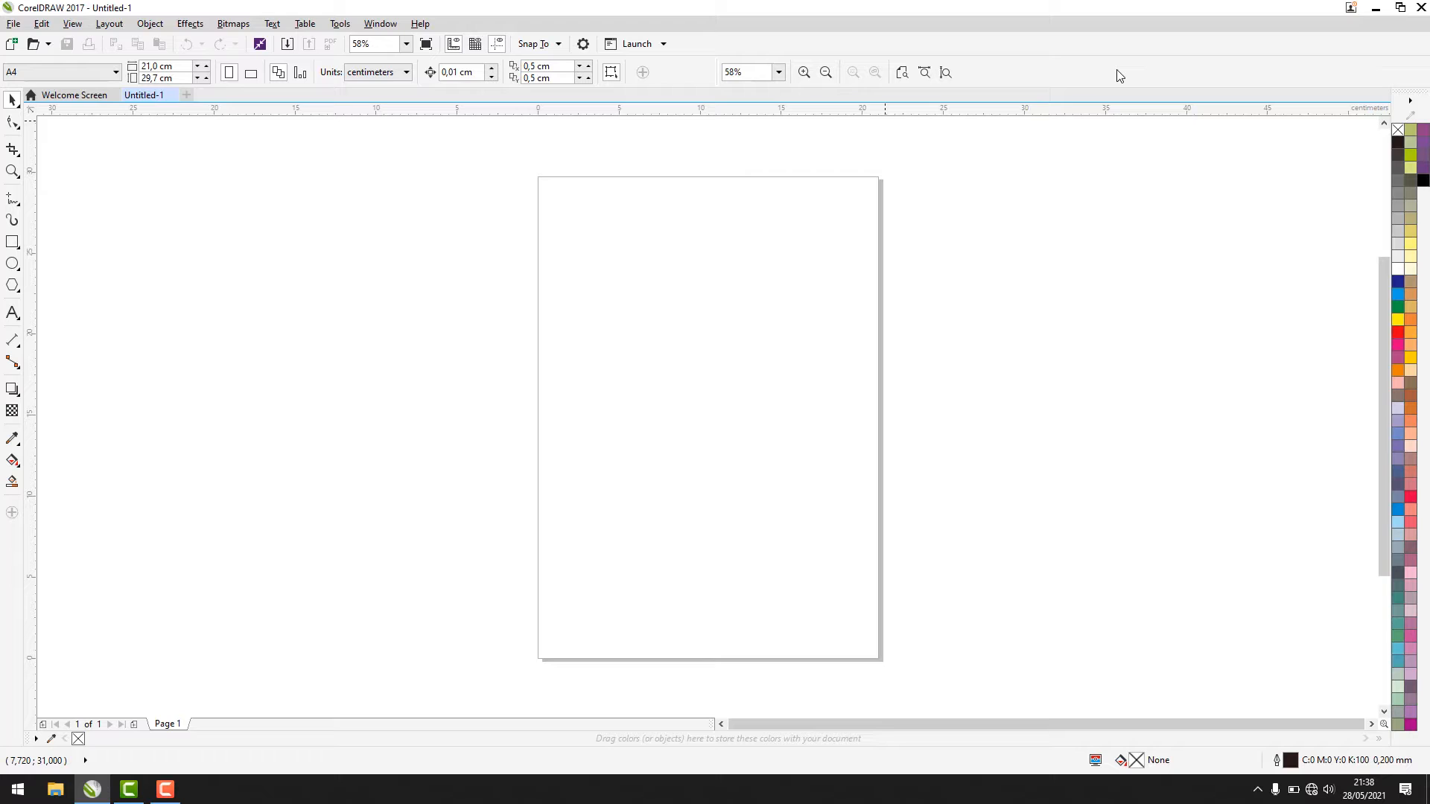
# Step: Draw a rectangle about 14.8 cm wide and 8.2 cm high outside the page, beside its upper-left corner
pyautogui.rightClick(1114, 43)
pyautogui.click(13, 242)
pyautogui.moveTo(170, 168); pyautogui.dragTo(411, 302)
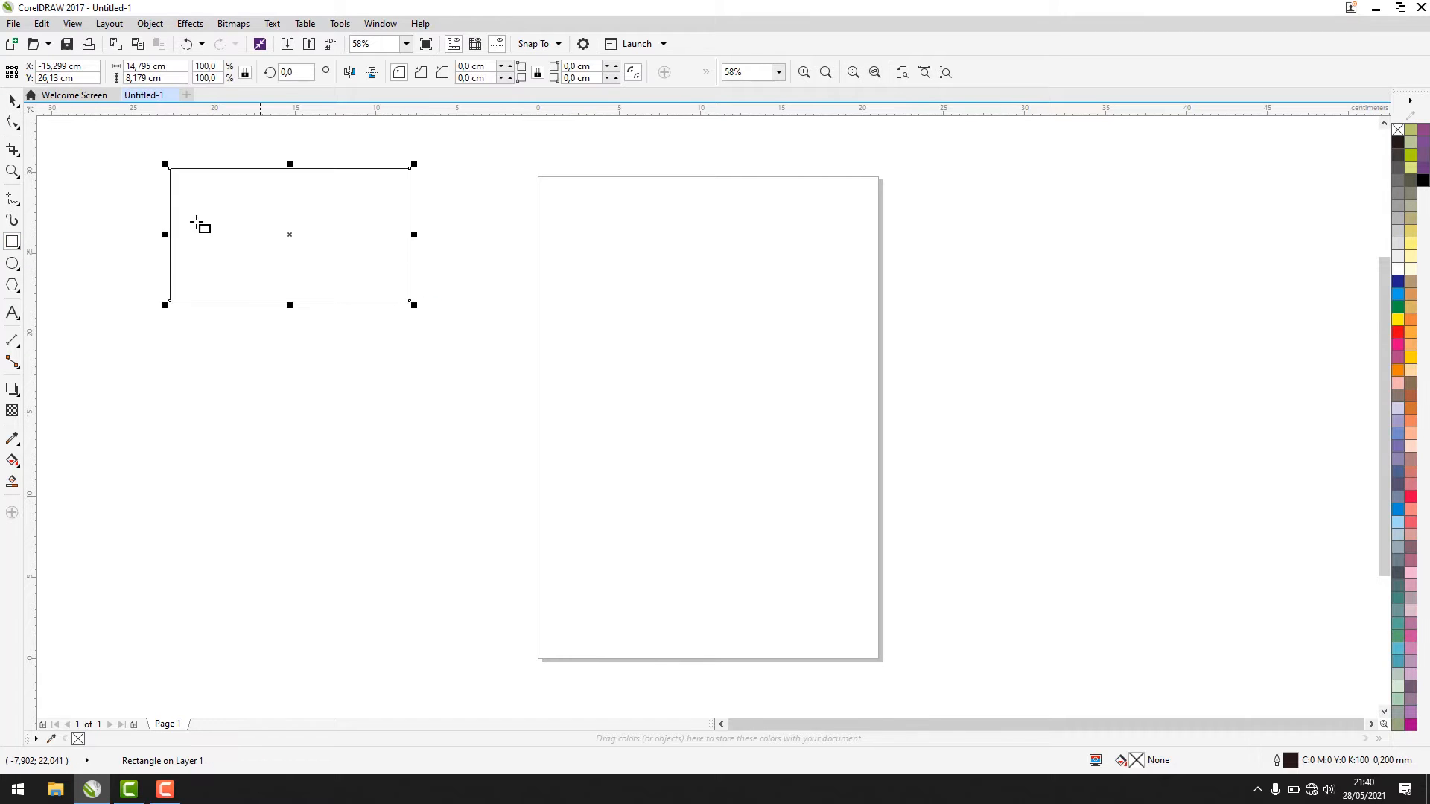
pyautogui.click(132, 140)
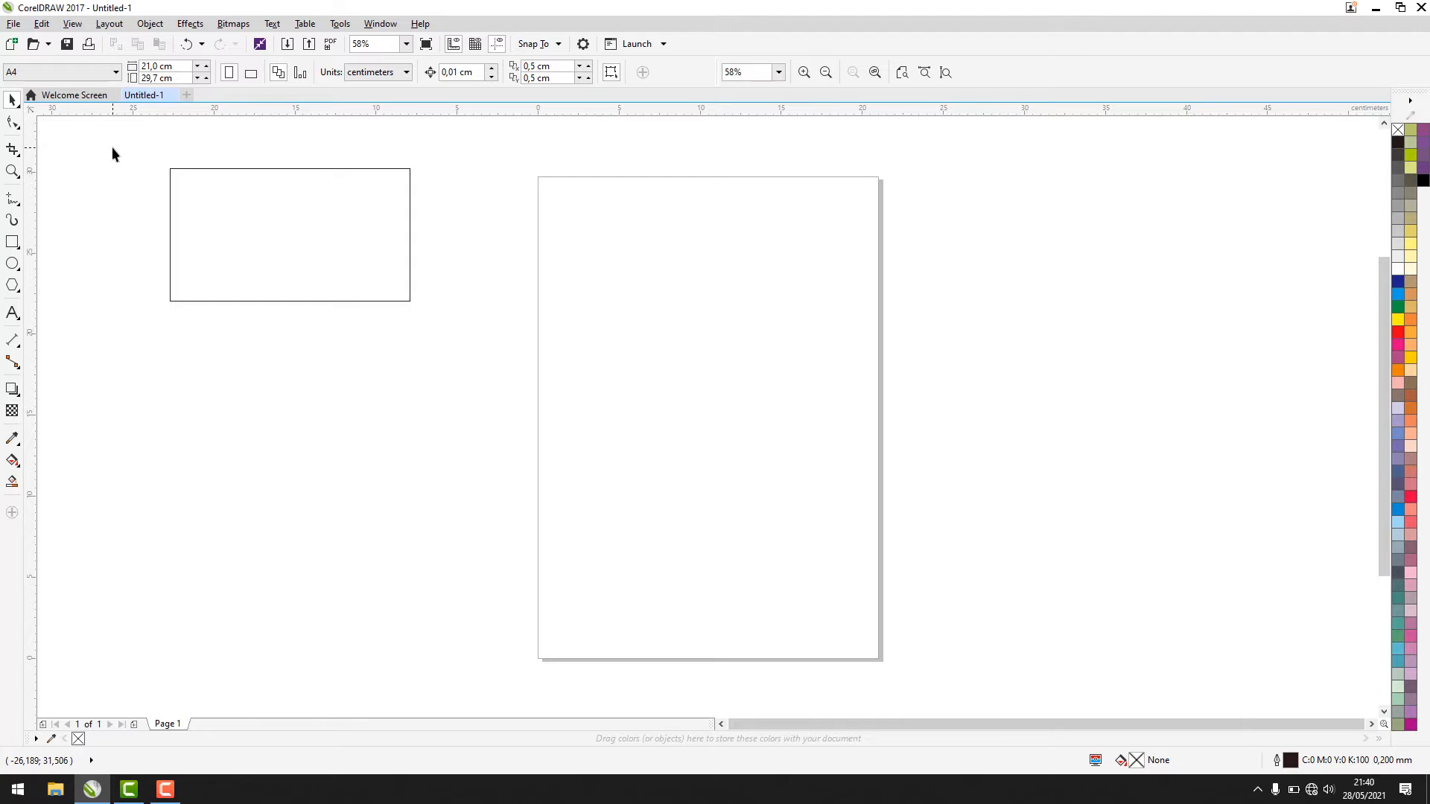
# Step: Practise selecting and deselecting the rectangle, both directly and with a selection marquee around it
pyautogui.click(248, 234)
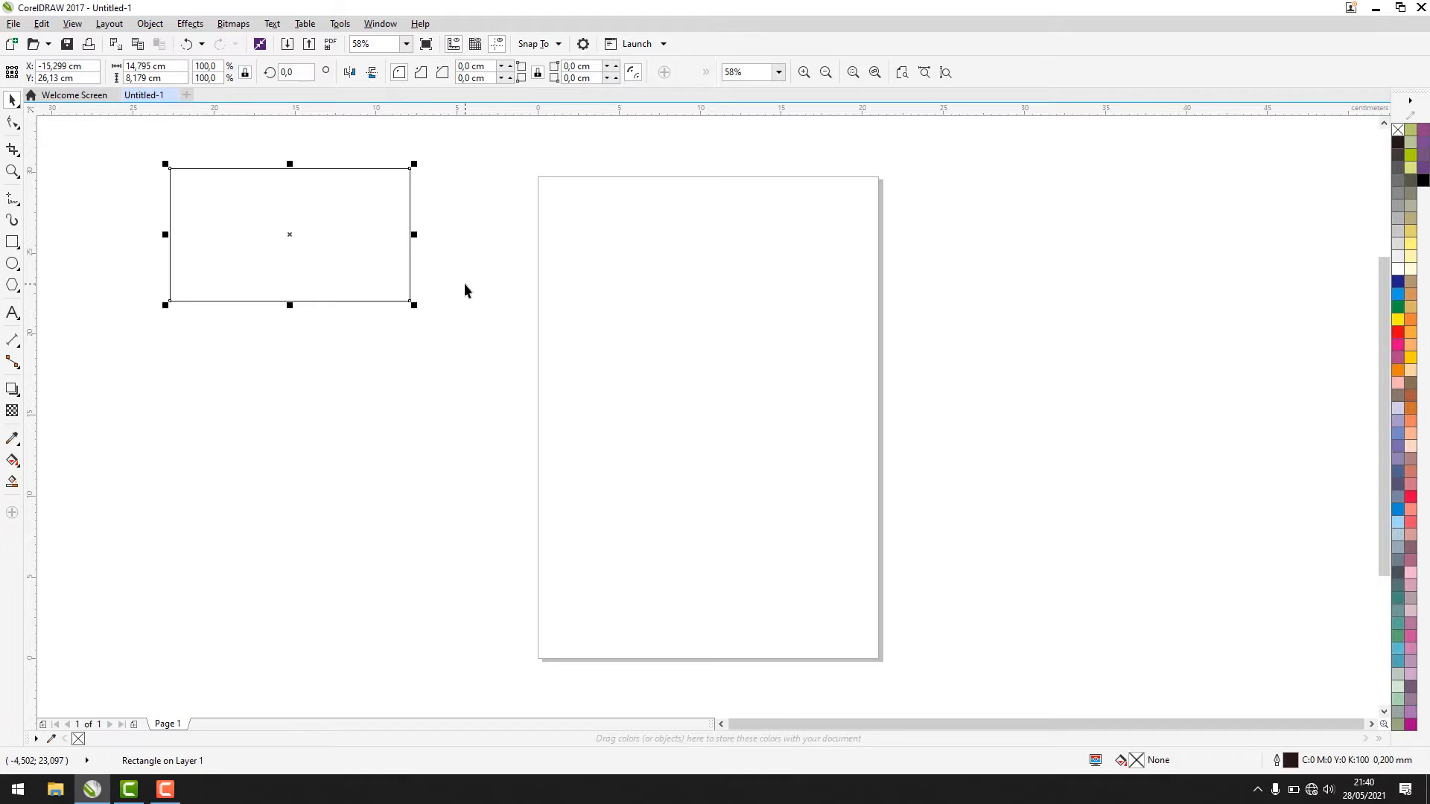
pyautogui.click(463, 283)
pyautogui.click(320, 244)
pyautogui.click(463, 255)
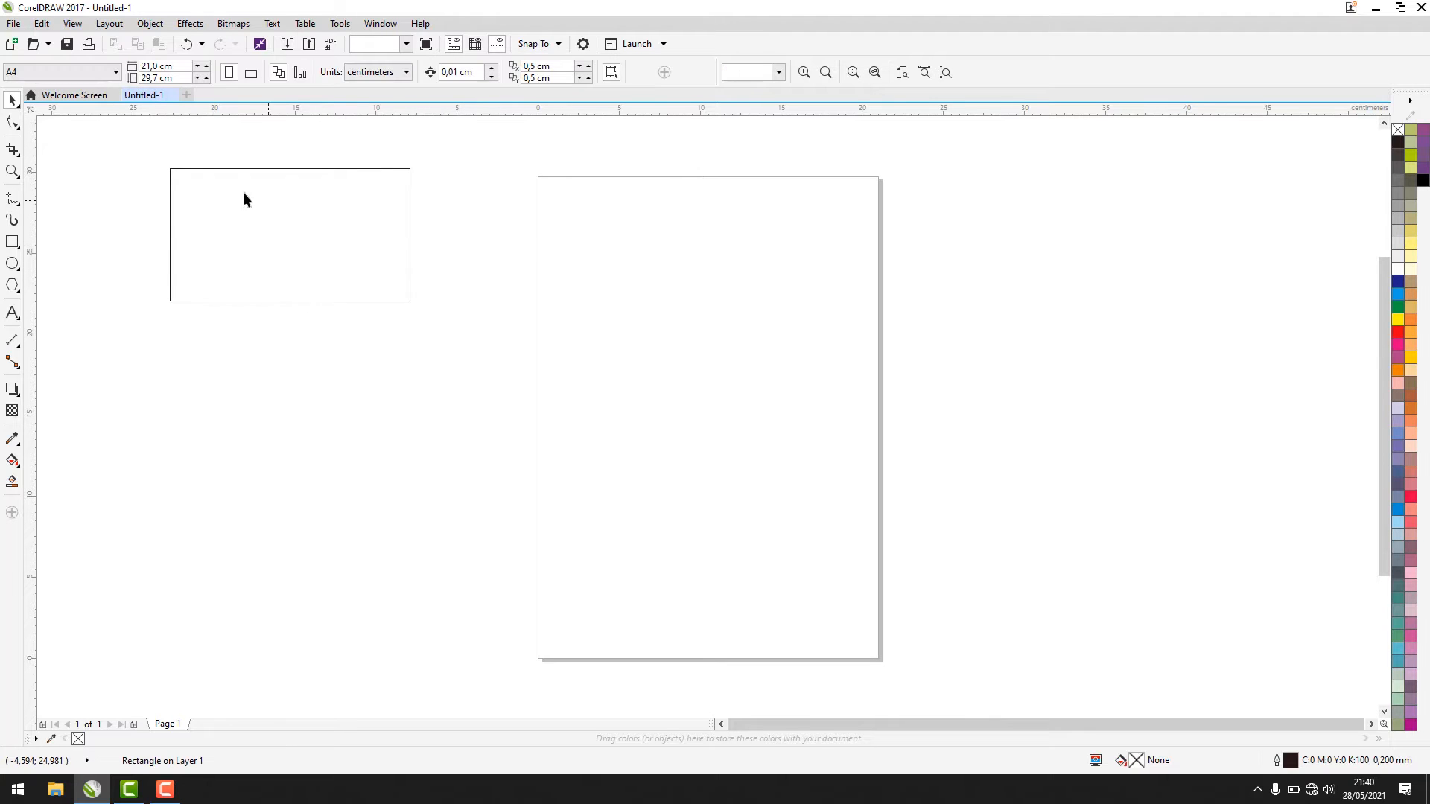
pyautogui.moveTo(94, 129); pyautogui.dragTo(491, 374)
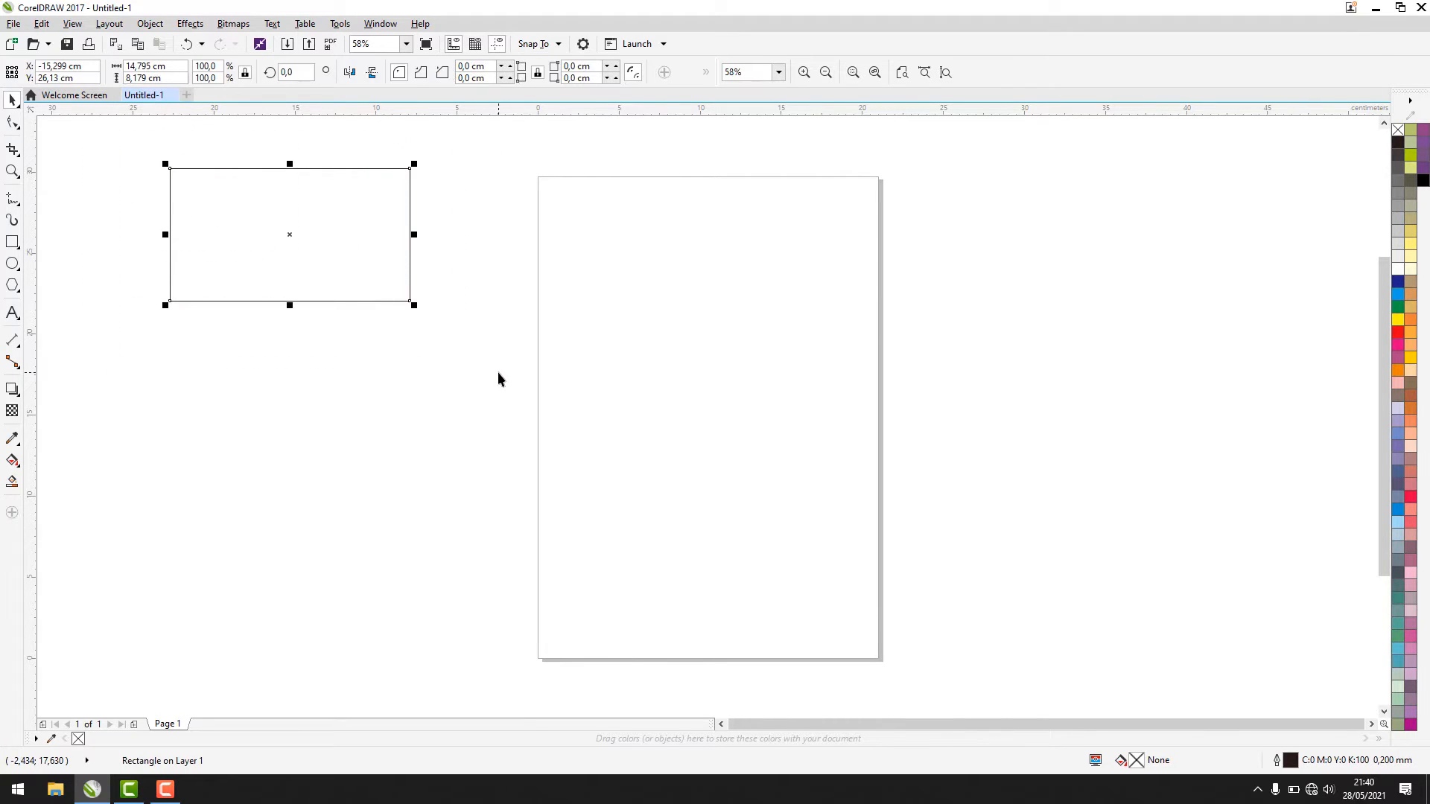
pyautogui.click(481, 308)
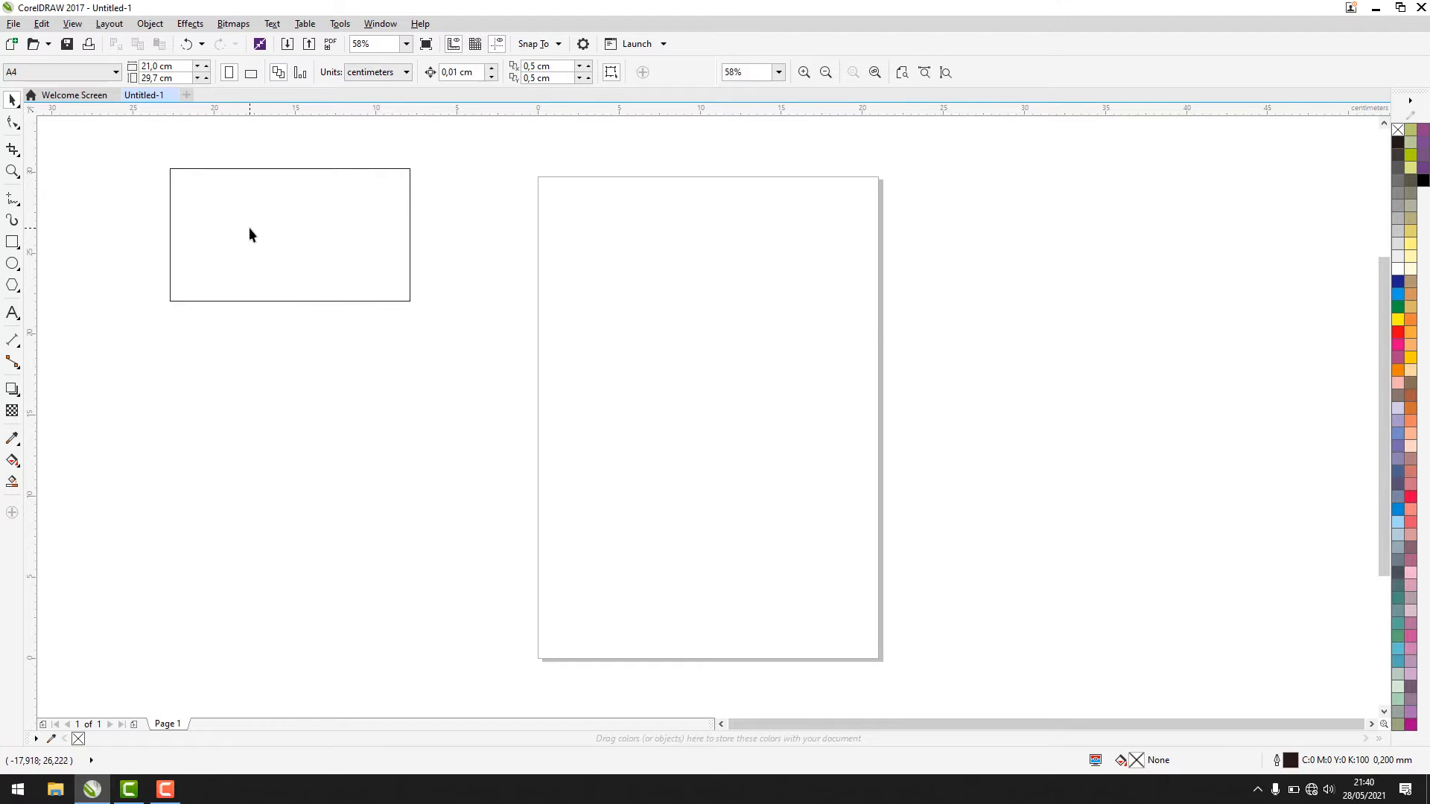
# Step: Make three copies of the rectangle: one below it, one over the page's left edge and one overlapping the others
pyautogui.moveTo(252, 216); pyautogui.dragTo(275, 400)
pyautogui.rightClick(275, 399)
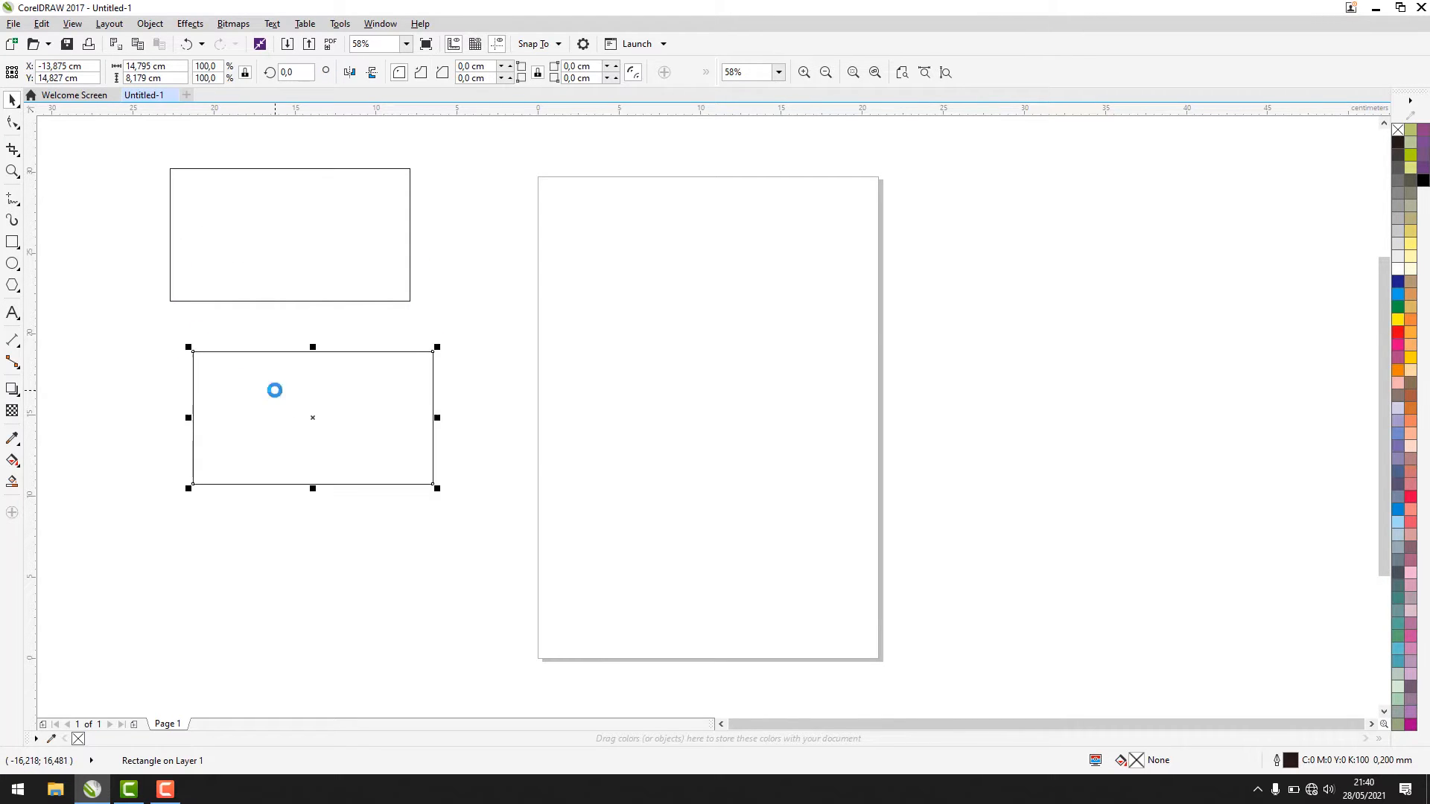
pyautogui.moveTo(362, 381); pyautogui.dragTo(517, 245)
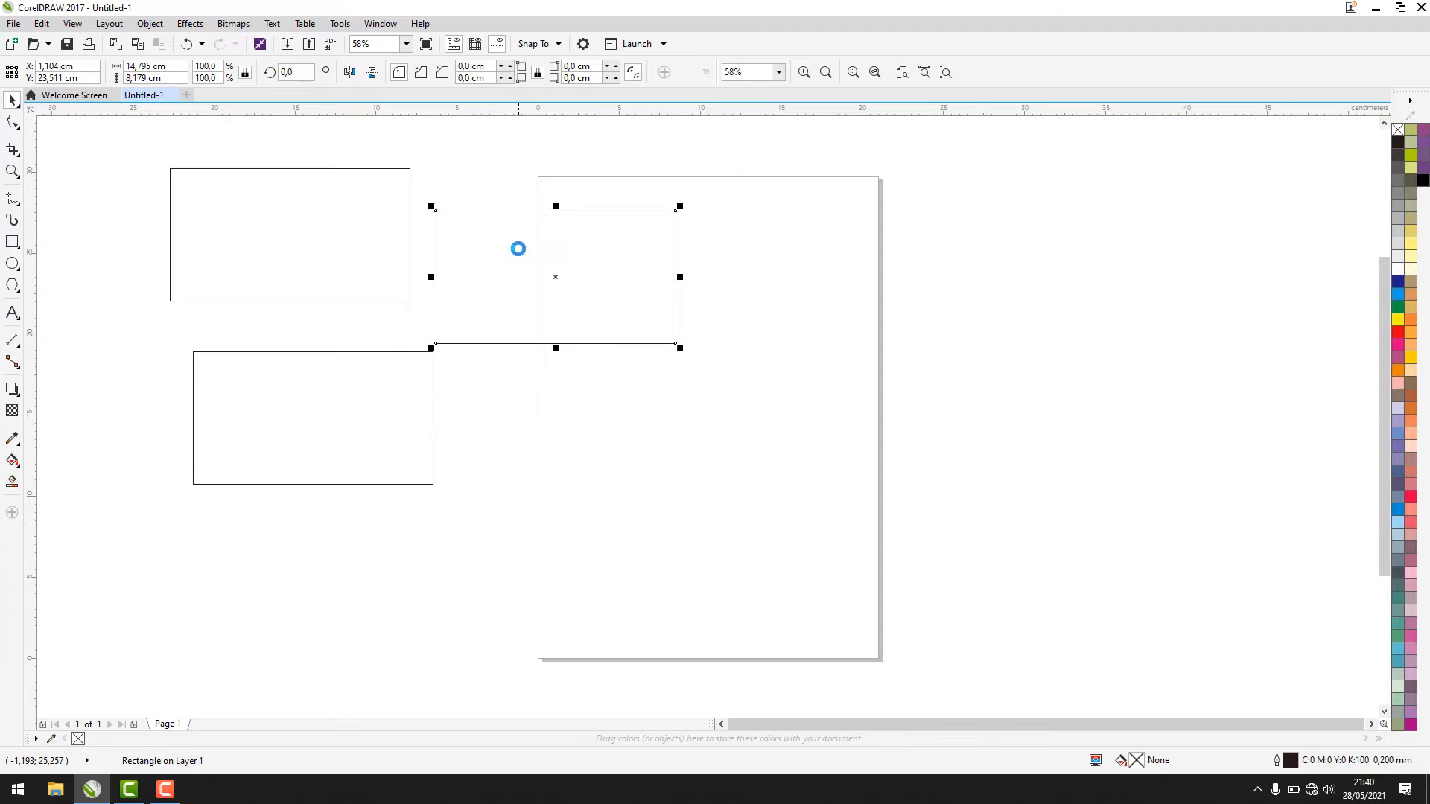
pyautogui.moveTo(528, 307); pyautogui.dragTo(357, 303)
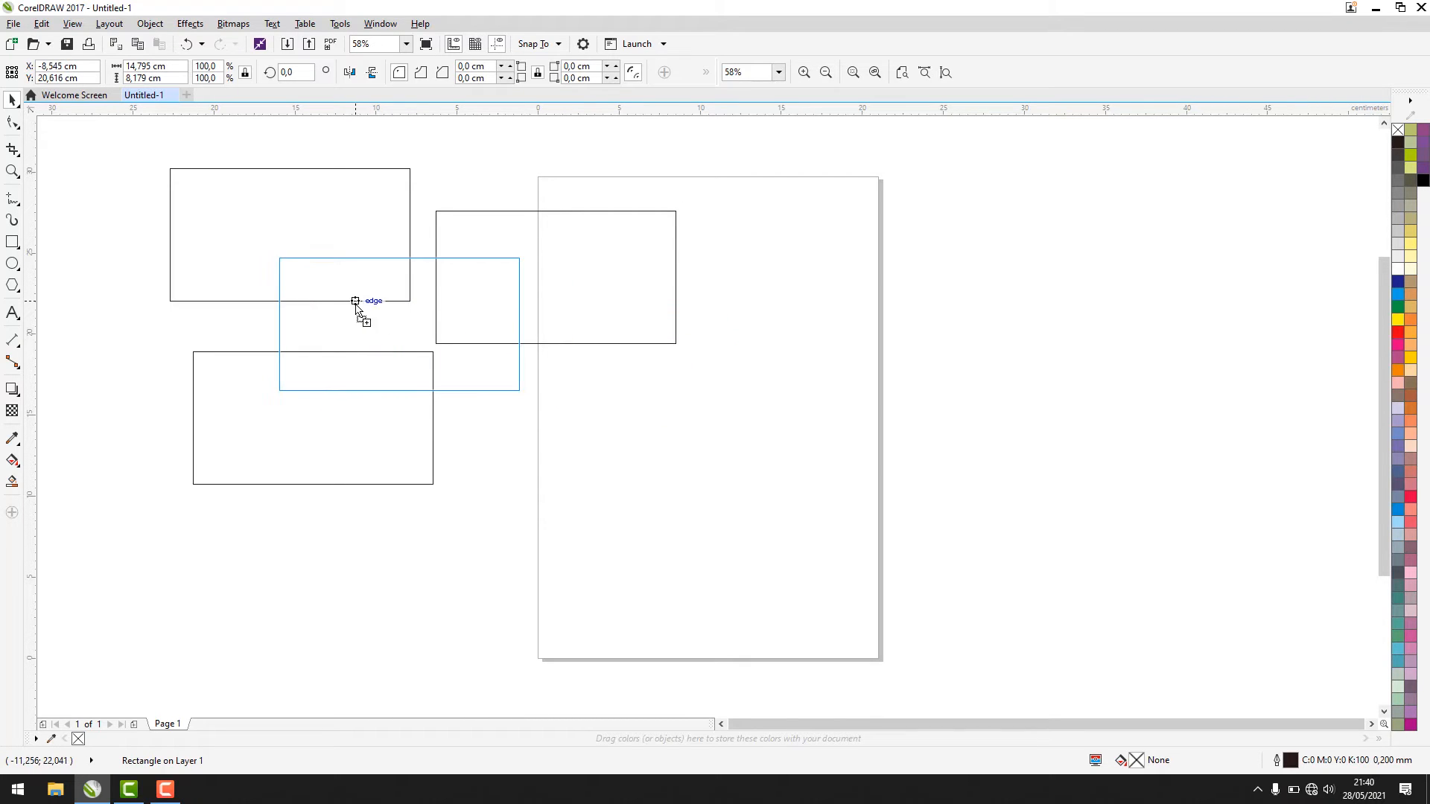
pyautogui.rightClick(358, 303)
pyautogui.click(609, 430)
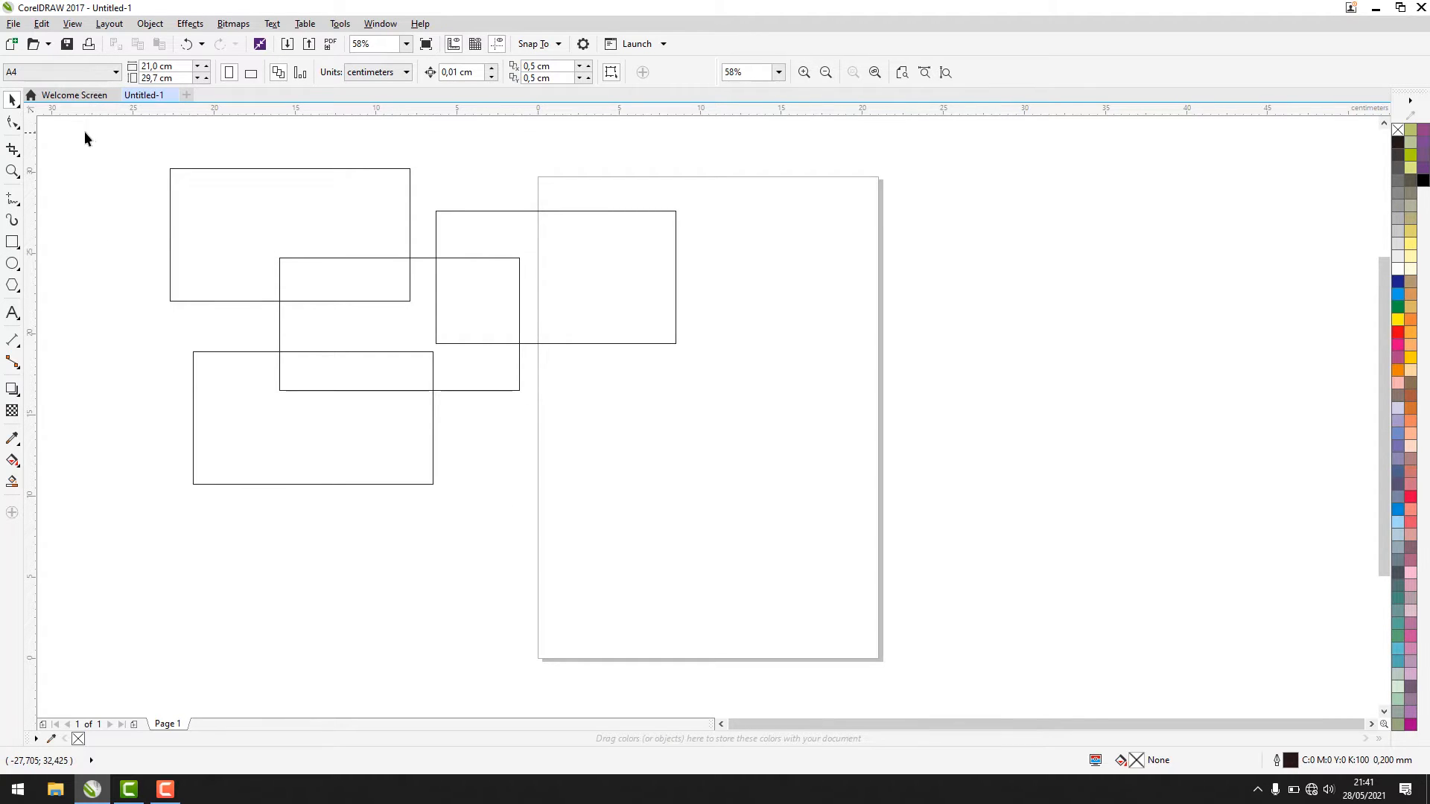
# Step: Select all four rectangles with a marquee and clear the selection, then multi-select three of them one at a time and deselect
pyautogui.moveTo(84, 131); pyautogui.dragTo(820, 530)
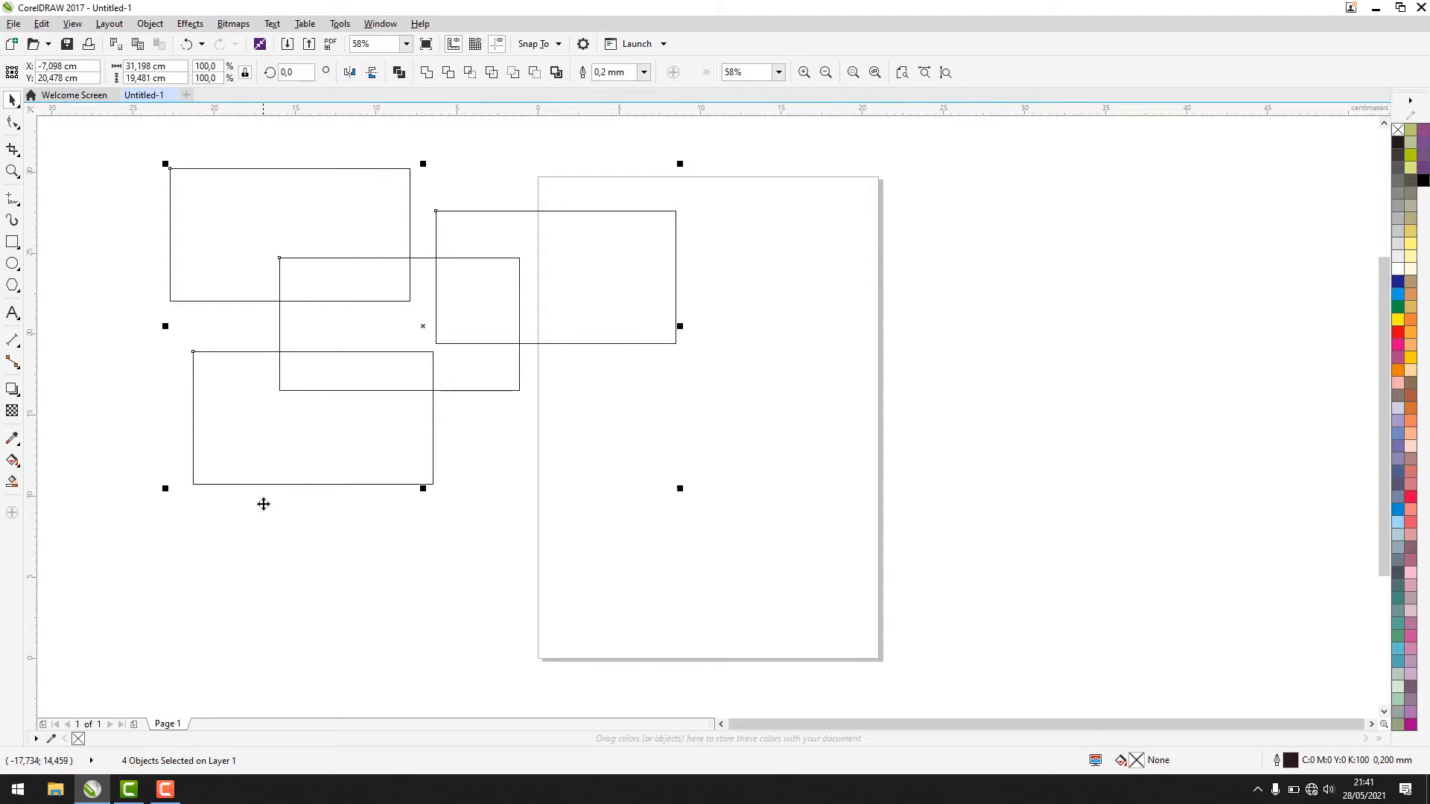
pyautogui.click(290, 590)
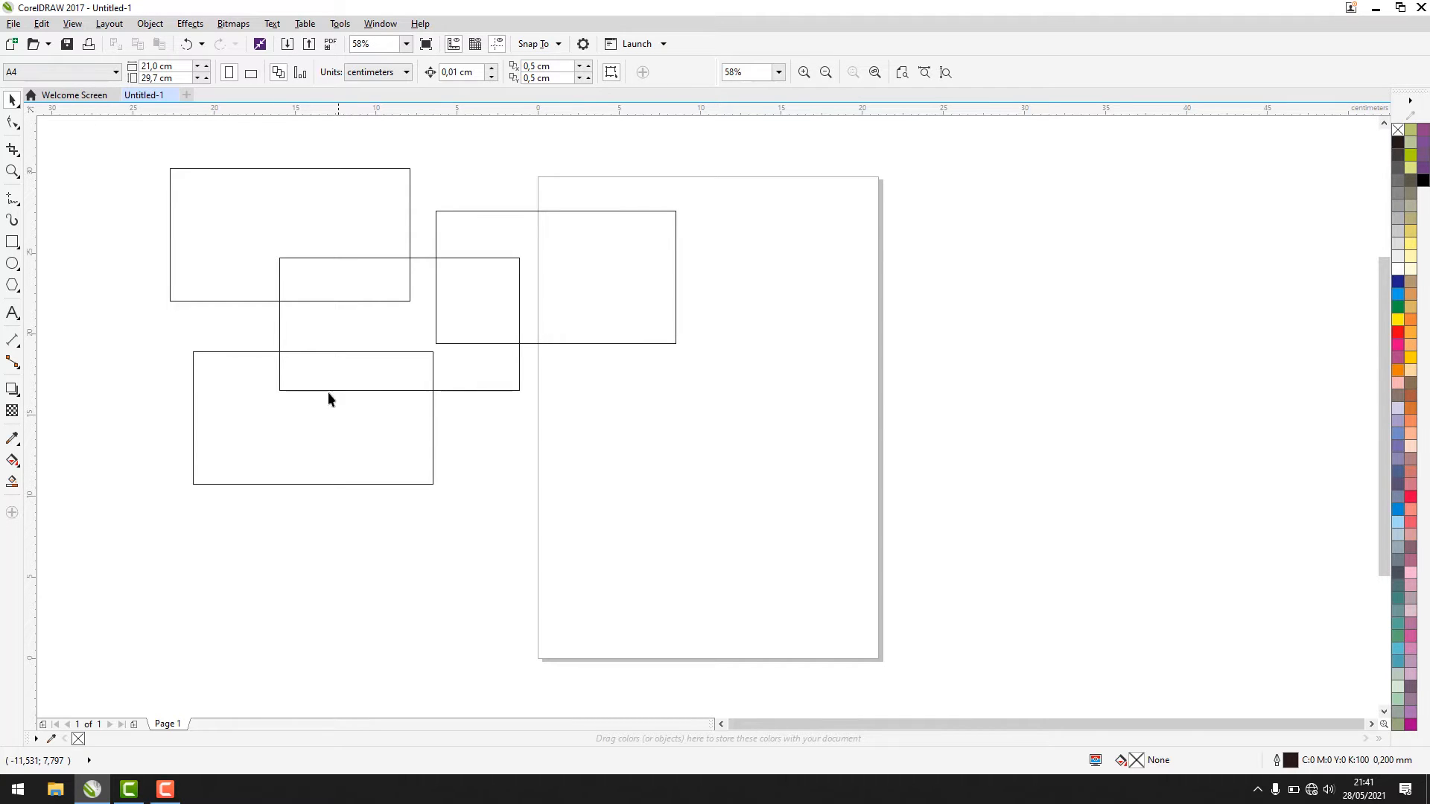
pyautogui.click(253, 300)
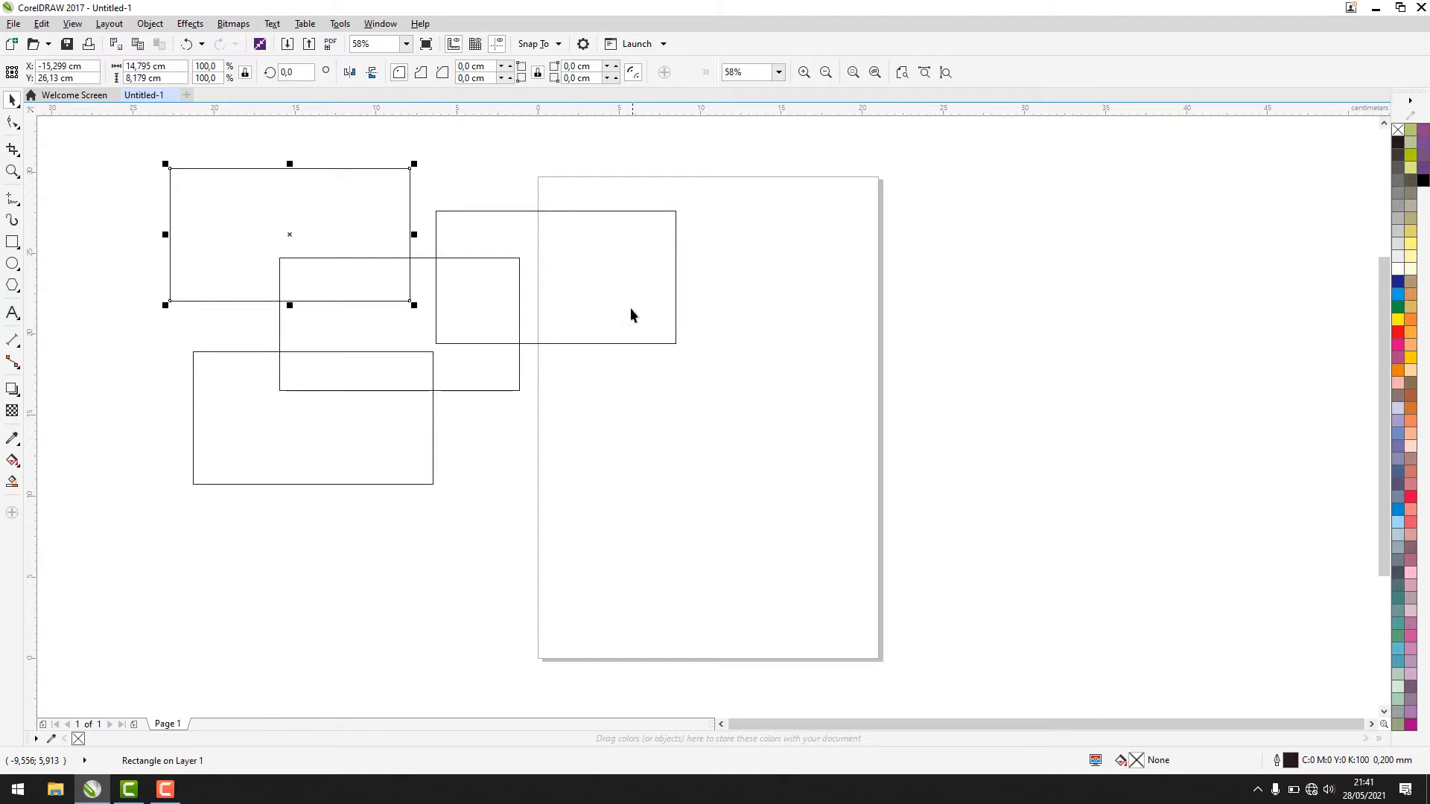
pyautogui.keyDown('shift'); pyautogui.click(596, 279); pyautogui.keyUp('shift')
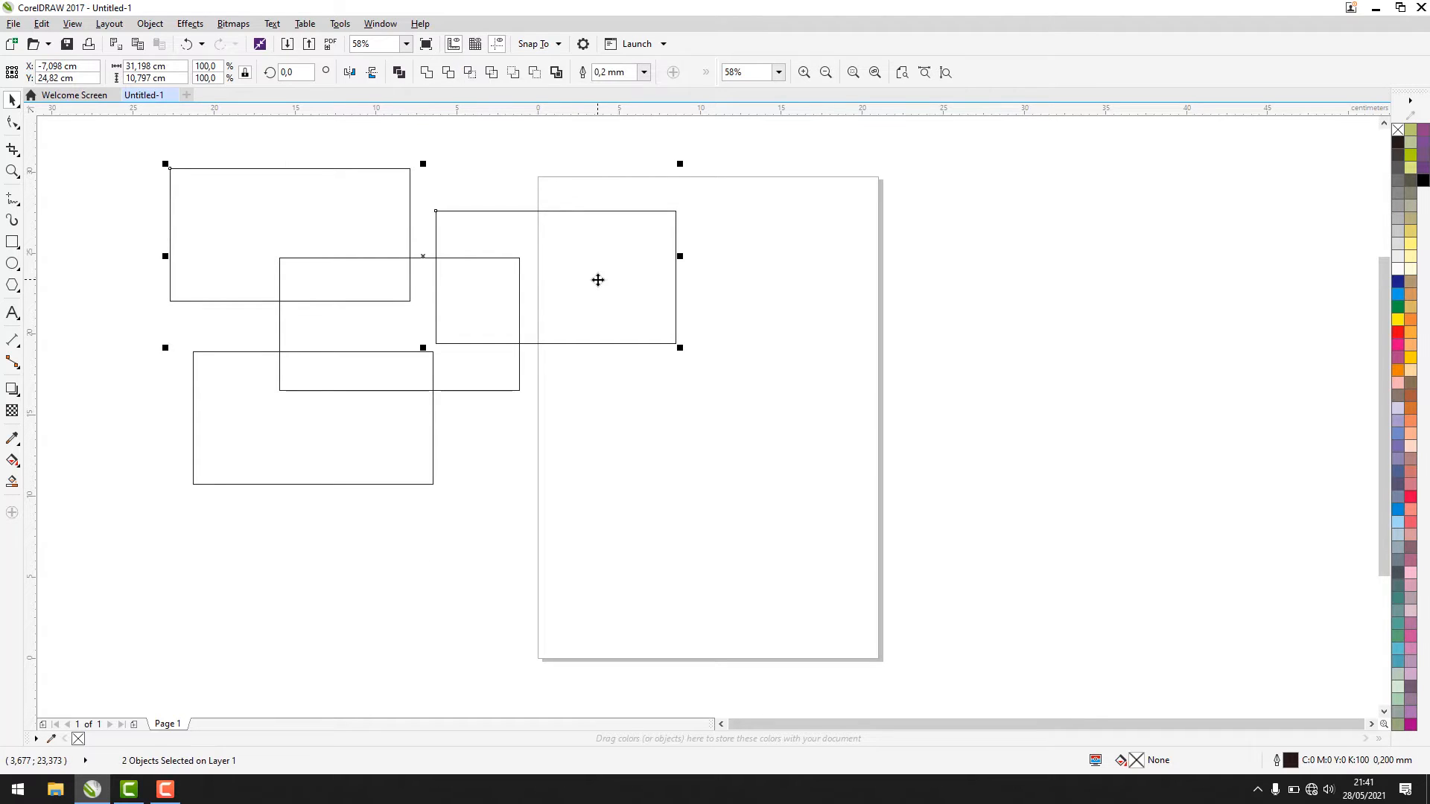
pyautogui.keyDown('shift'); pyautogui.click(282, 457); pyautogui.keyUp('shift')
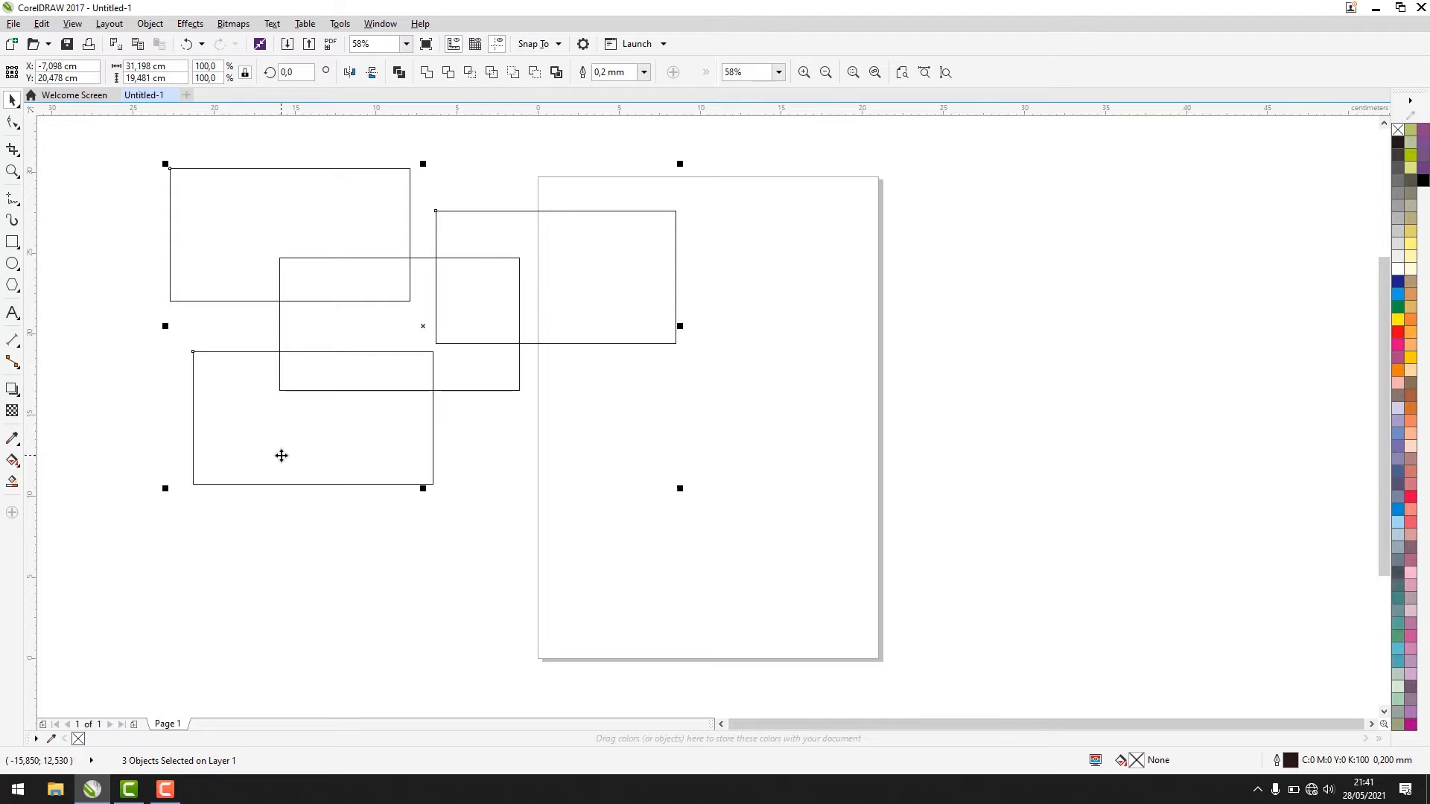
pyautogui.click(323, 587)
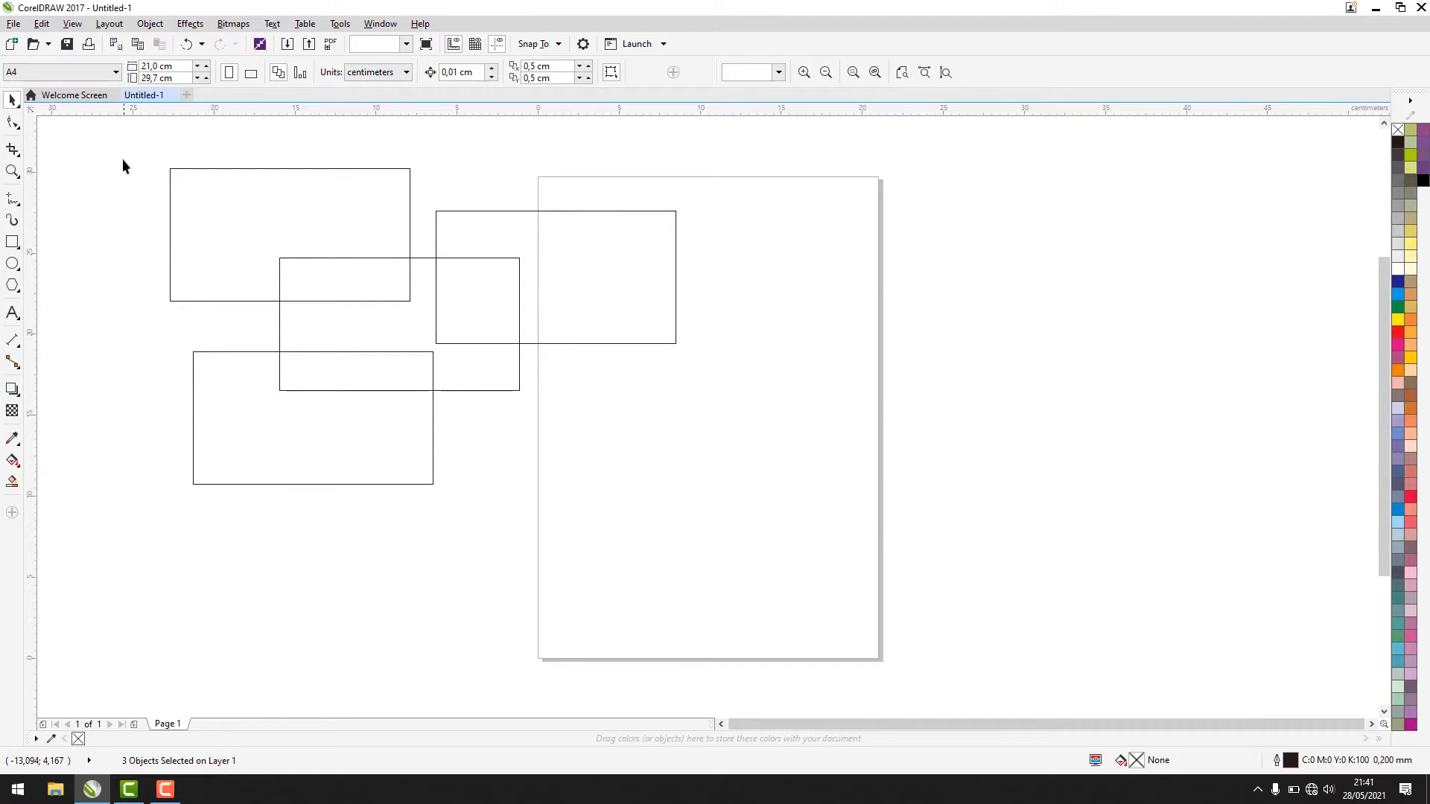
# Step: Delete all four rectangles together
pyautogui.moveTo(106, 144); pyautogui.dragTo(763, 572)
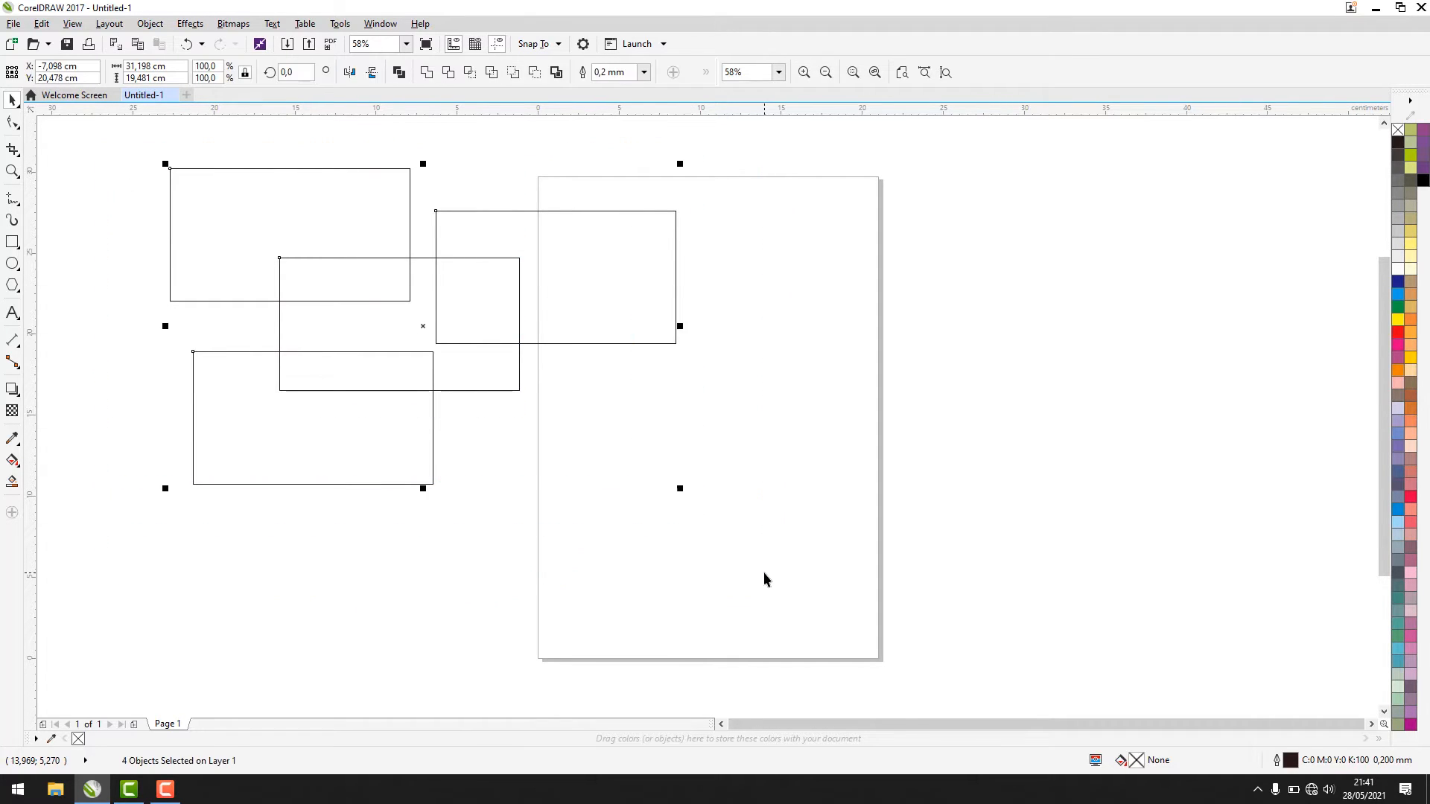
pyautogui.press('Delete')
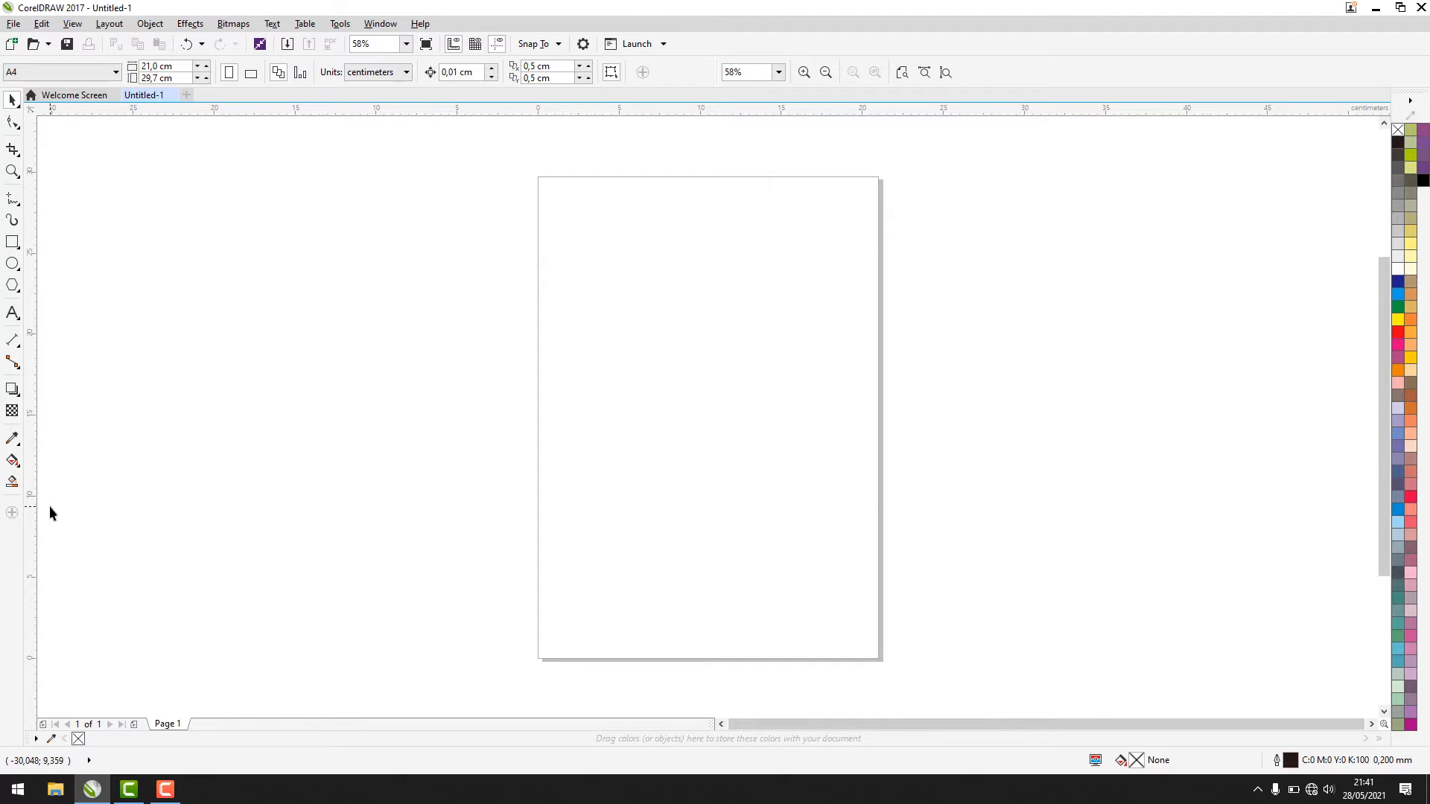
# Step: Draw a rectangle about 14 cm wide and 11.6 cm high outside the page's upper-left corner and deselect it
pyautogui.click(11, 242)
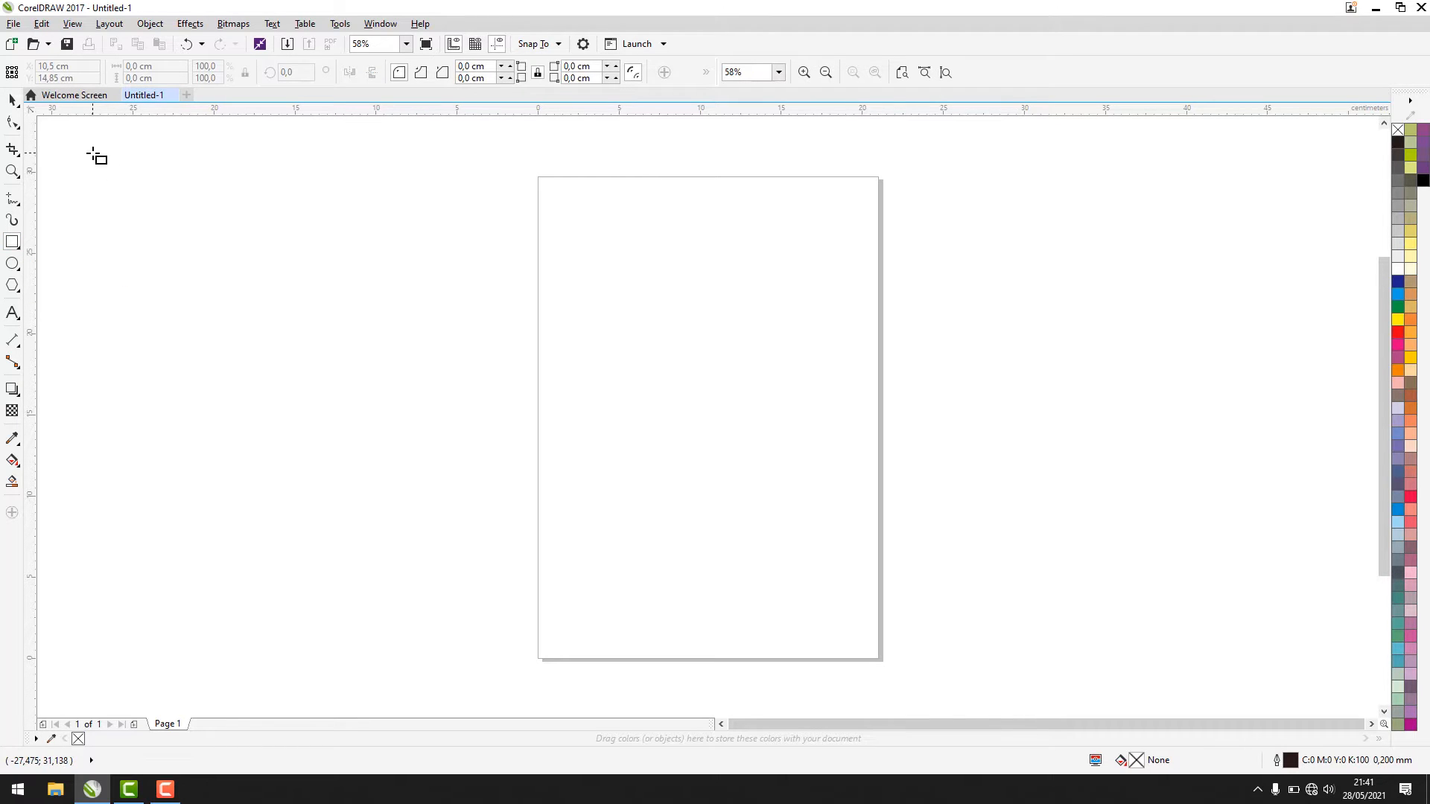
pyautogui.moveTo(94, 144); pyautogui.dragTo(322, 333)
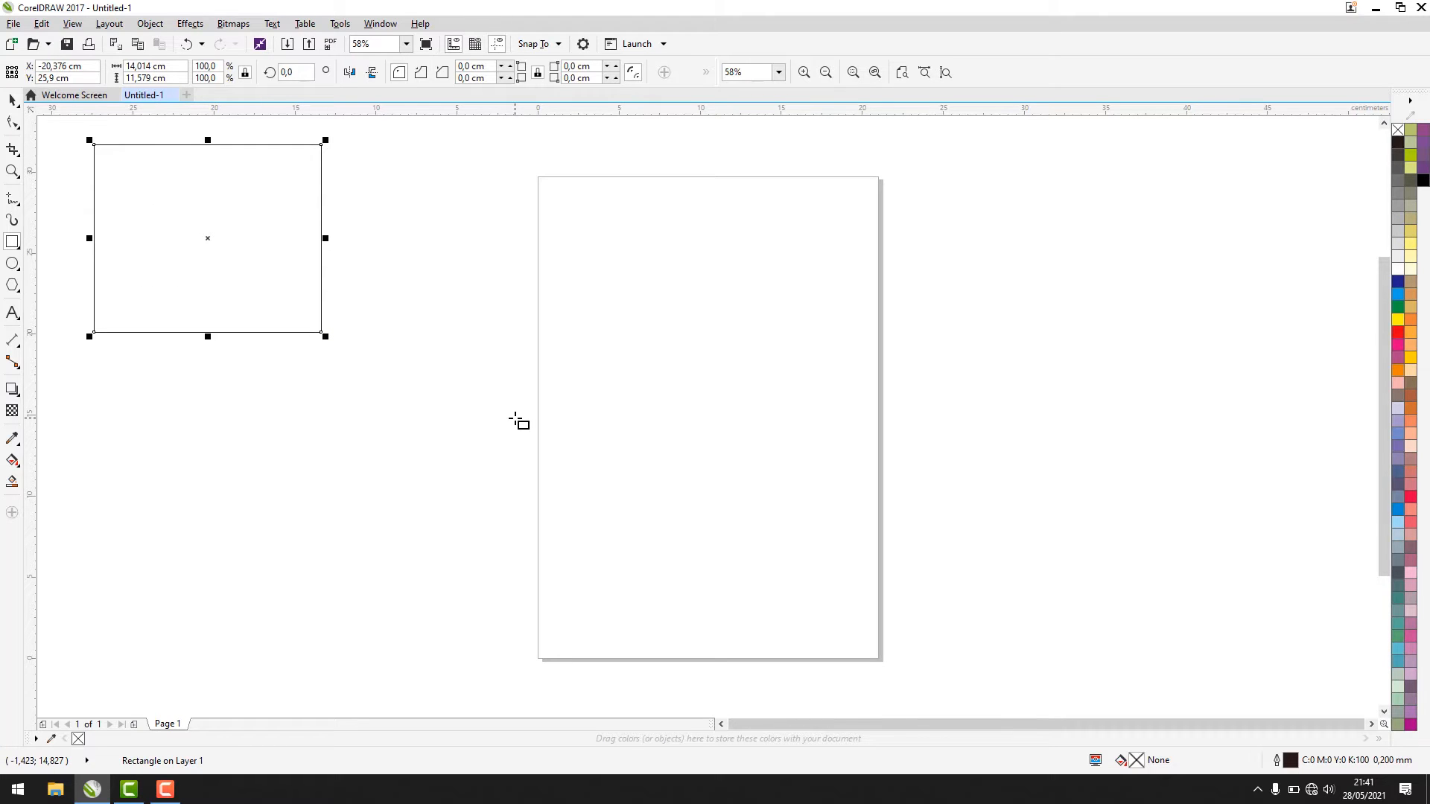
pyautogui.click(12, 99)
pyautogui.click(50, 157)
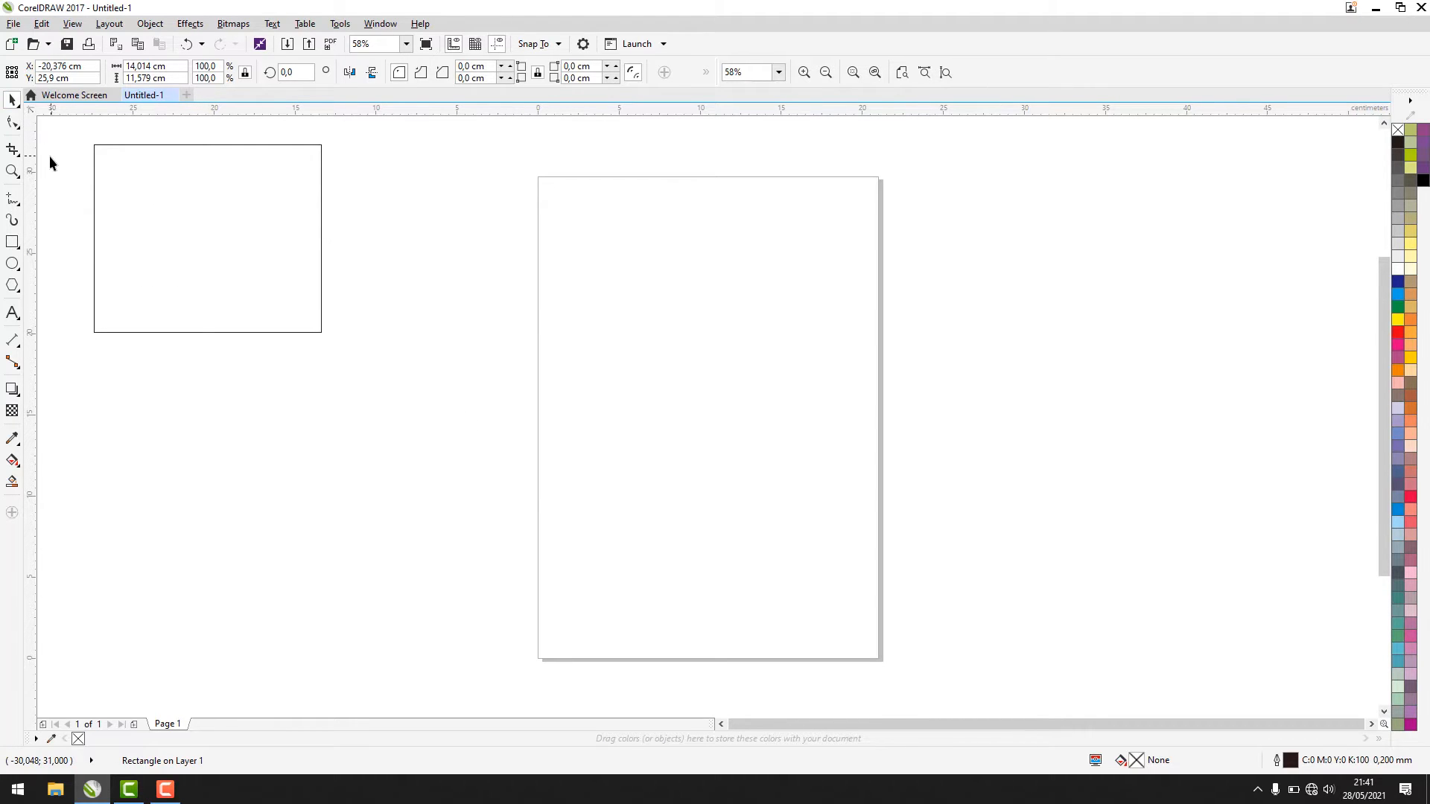
# Step: Reposition the new rectangle around the page's left edge and reduce its height from the top edge
pyautogui.click(94, 170)
pyautogui.click(365, 302)
pyautogui.click(361, 201)
pyautogui.click(467, 335)
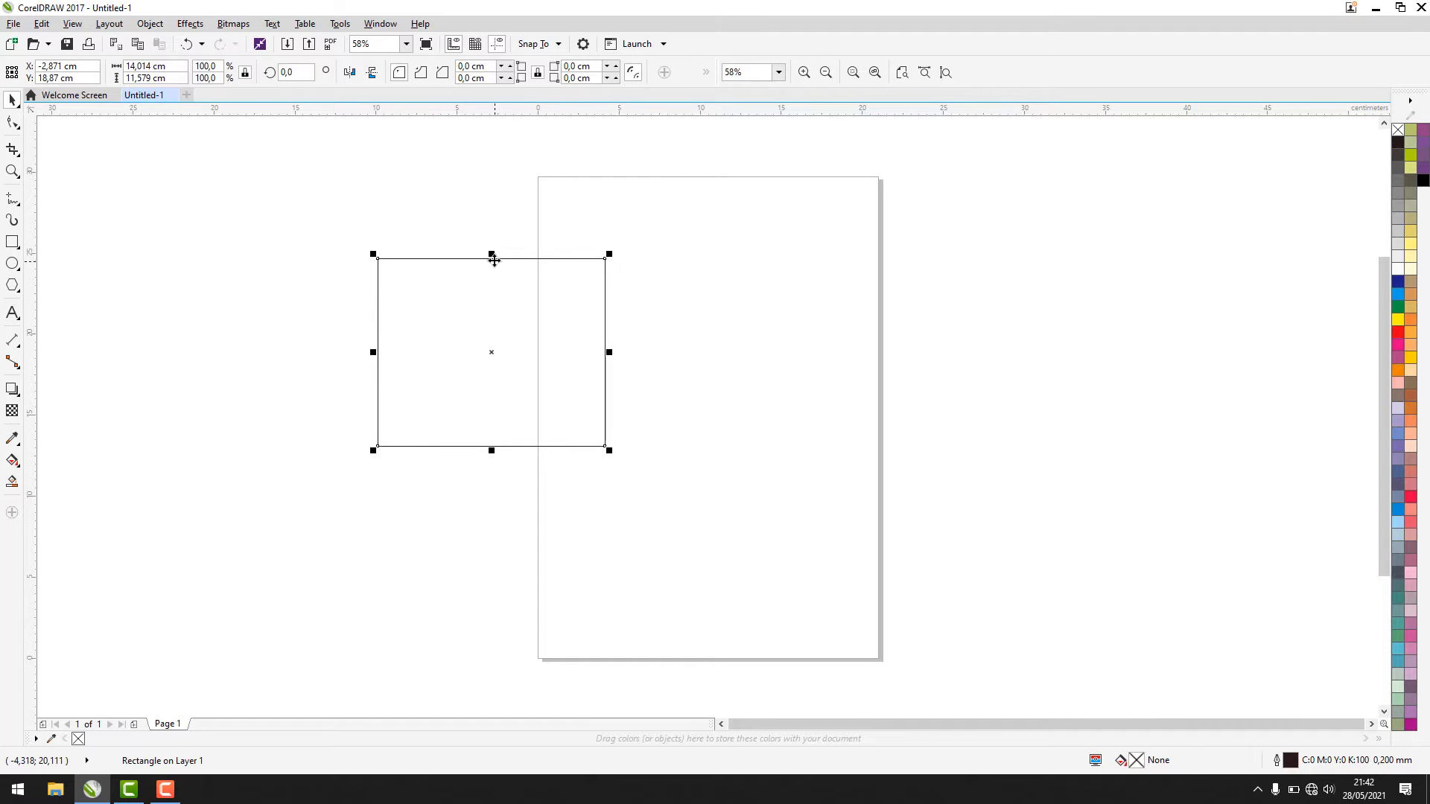
pyautogui.moveTo(491, 256); pyautogui.dragTo(497, 316)
pyautogui.moveTo(511, 380); pyautogui.dragTo(351, 292)
pyautogui.click(373, 199)
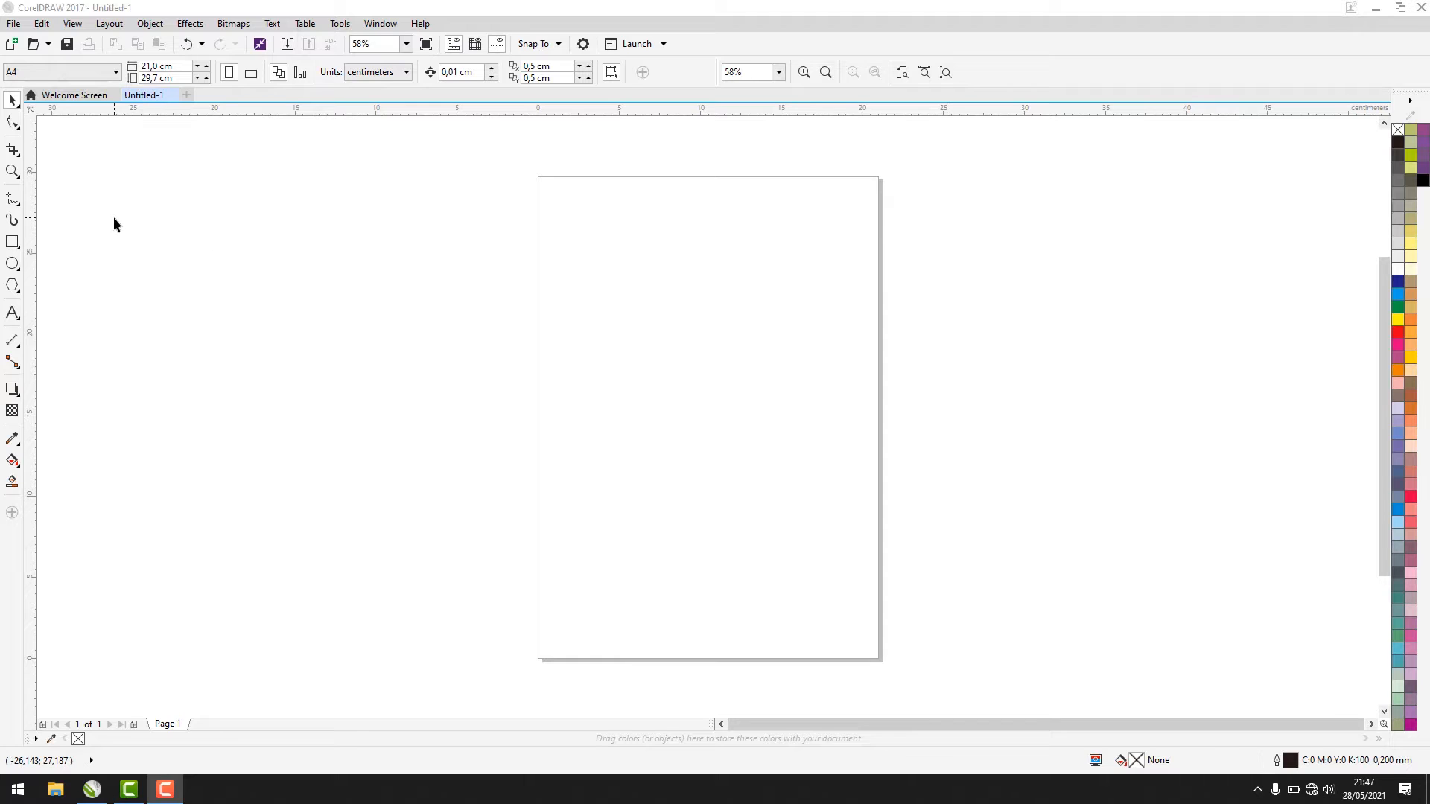
# Step: Examine the tools grouped with the Shape and Crop tools, trying the Roughen tool, and return to the Pick tool
pyautogui.click(20, 133)
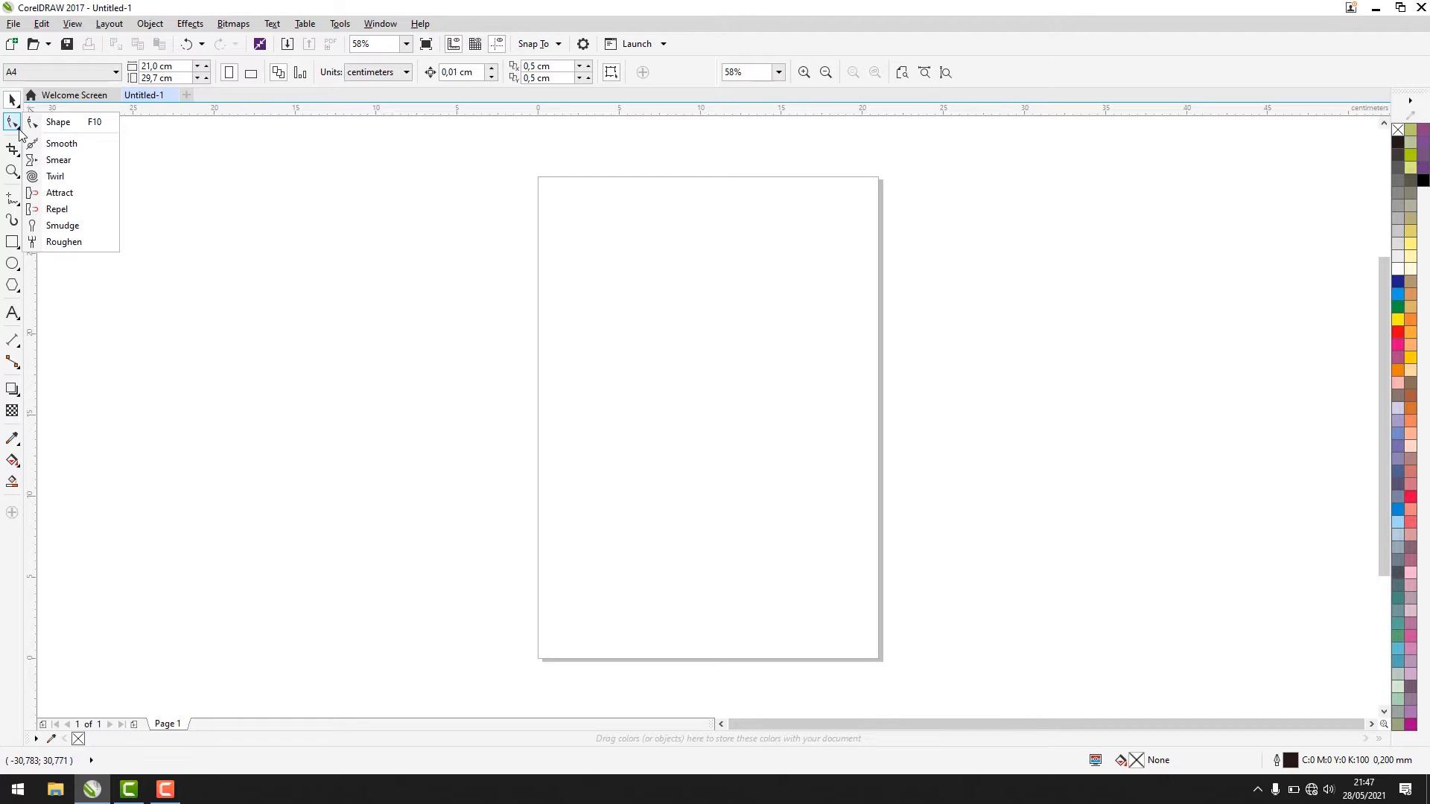
pyautogui.click(240, 172)
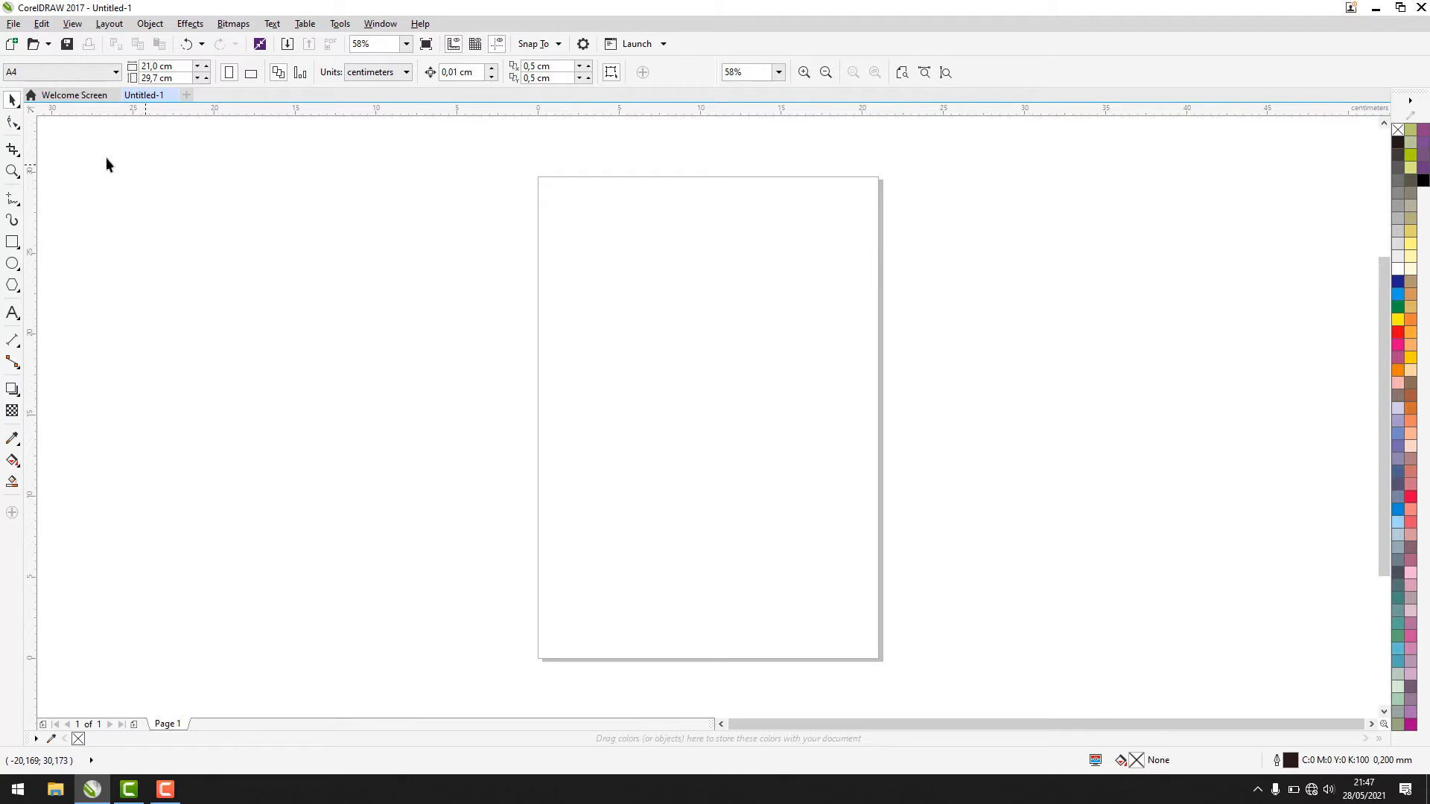
pyautogui.click(19, 129)
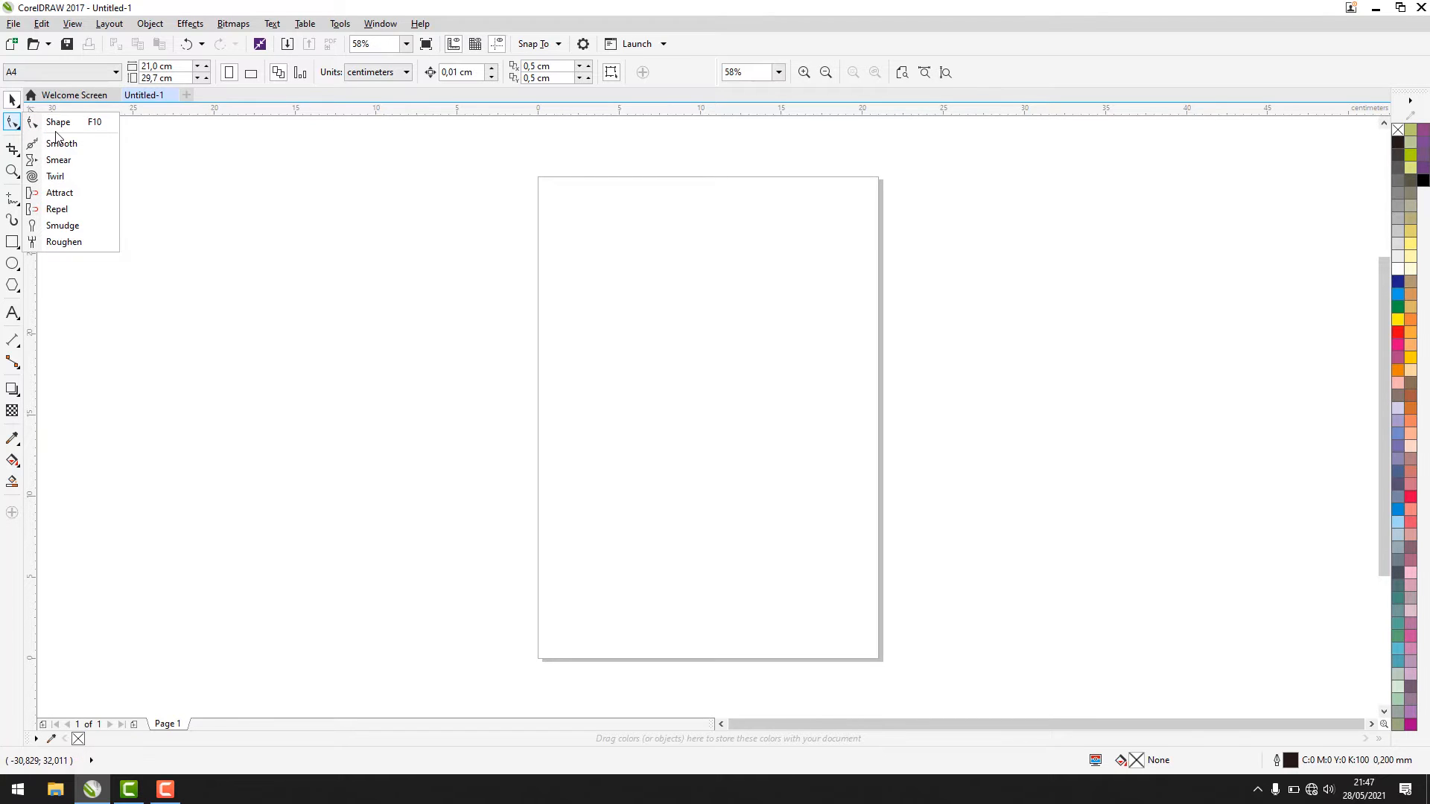
pyautogui.click(72, 242)
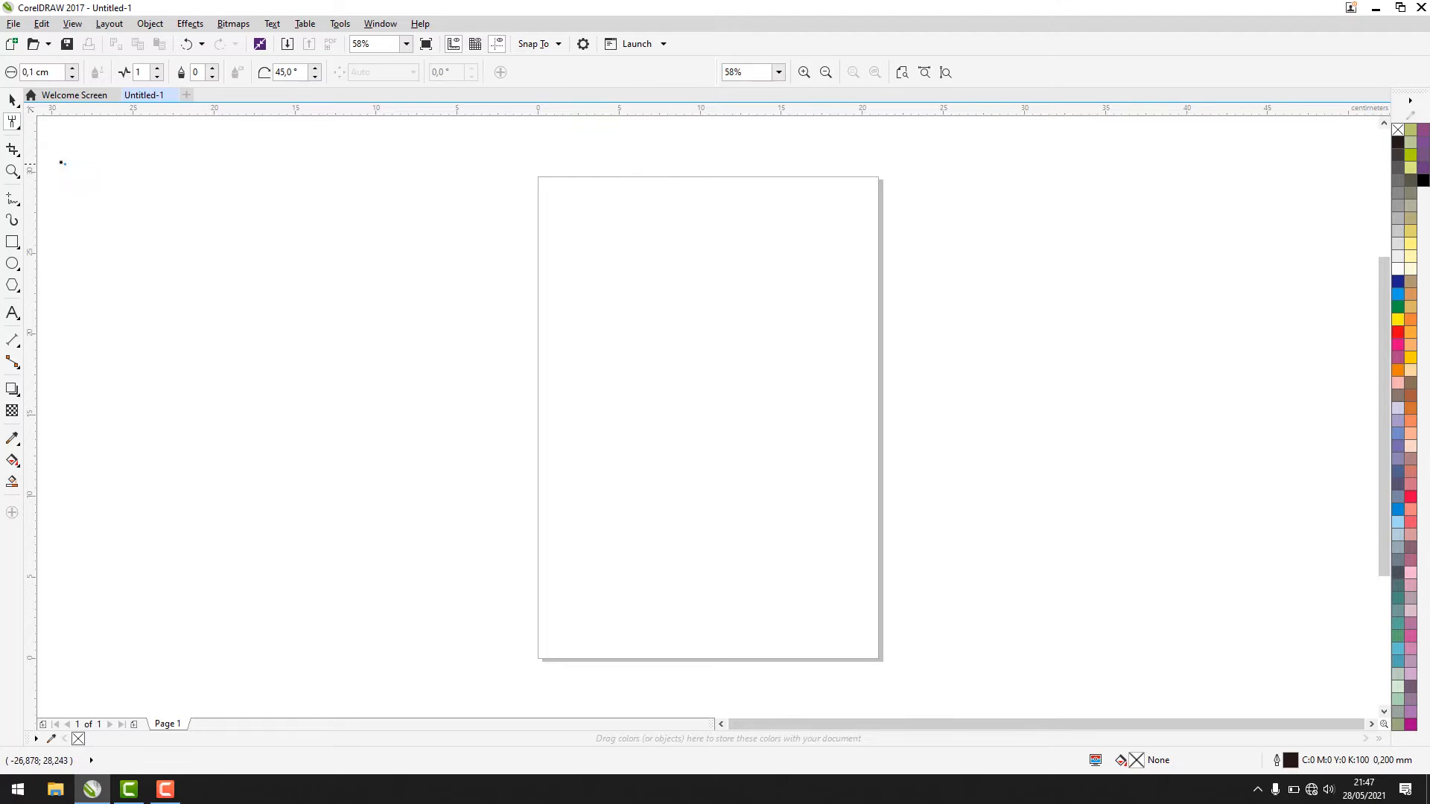
pyautogui.click(20, 157)
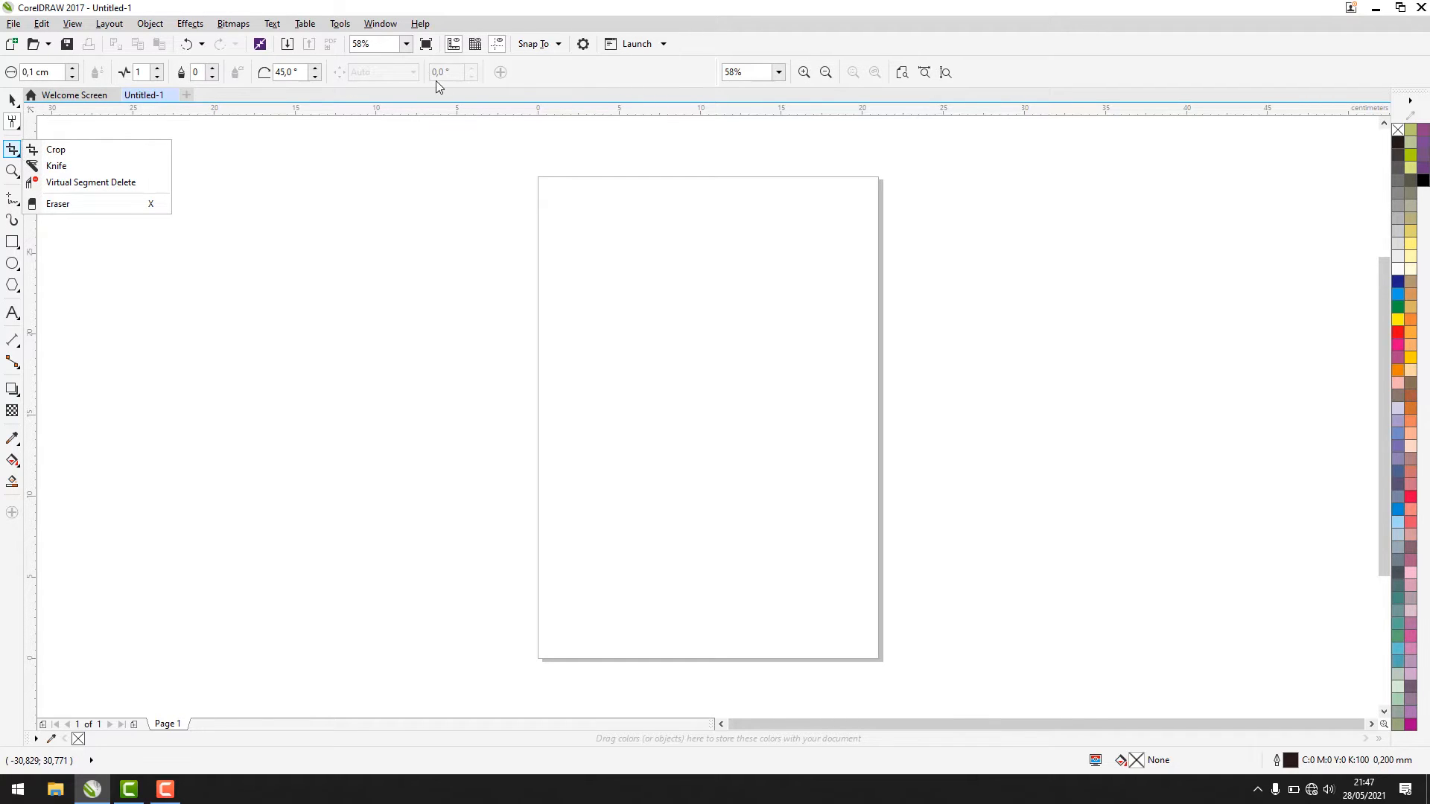
pyautogui.click(602, 81)
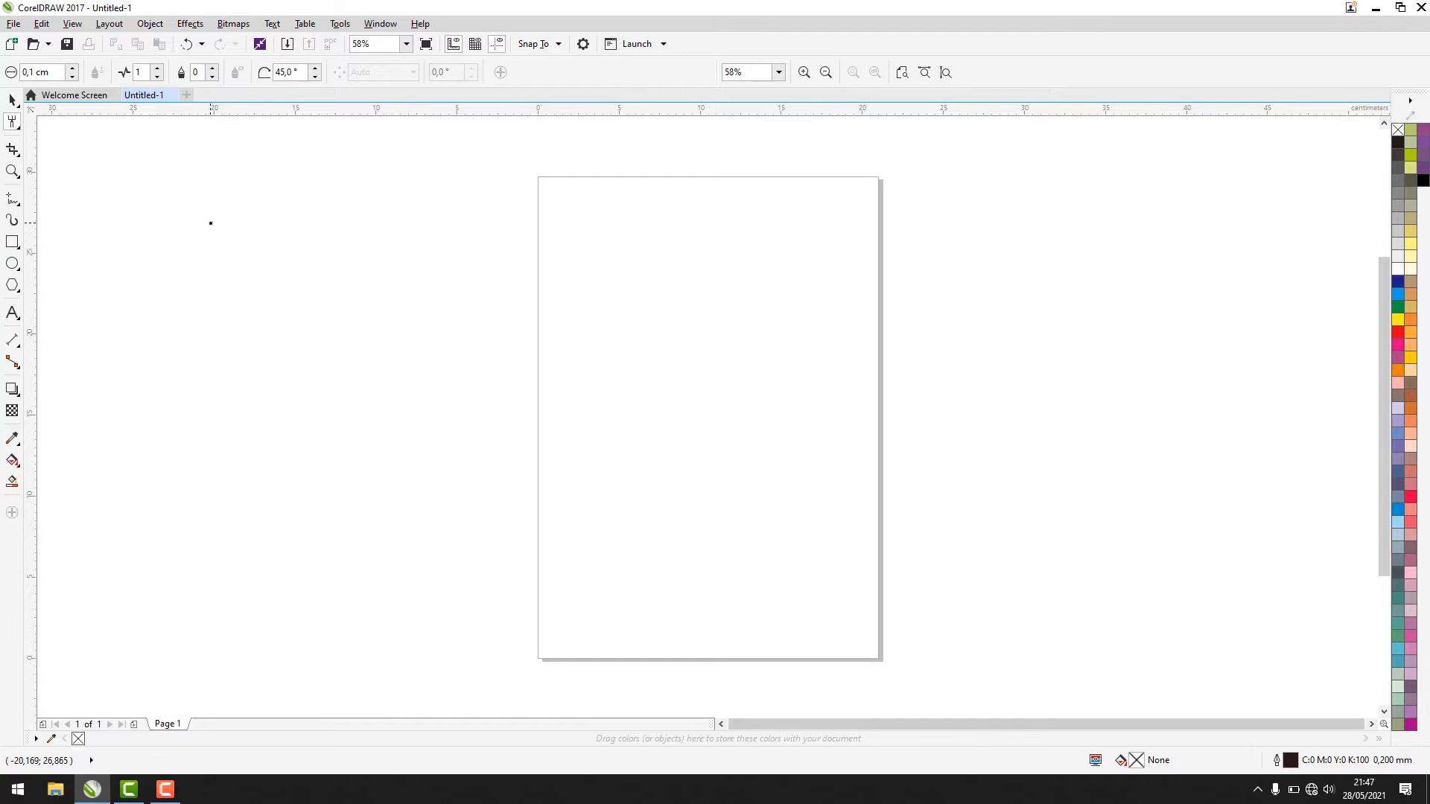
pyautogui.click(12, 99)
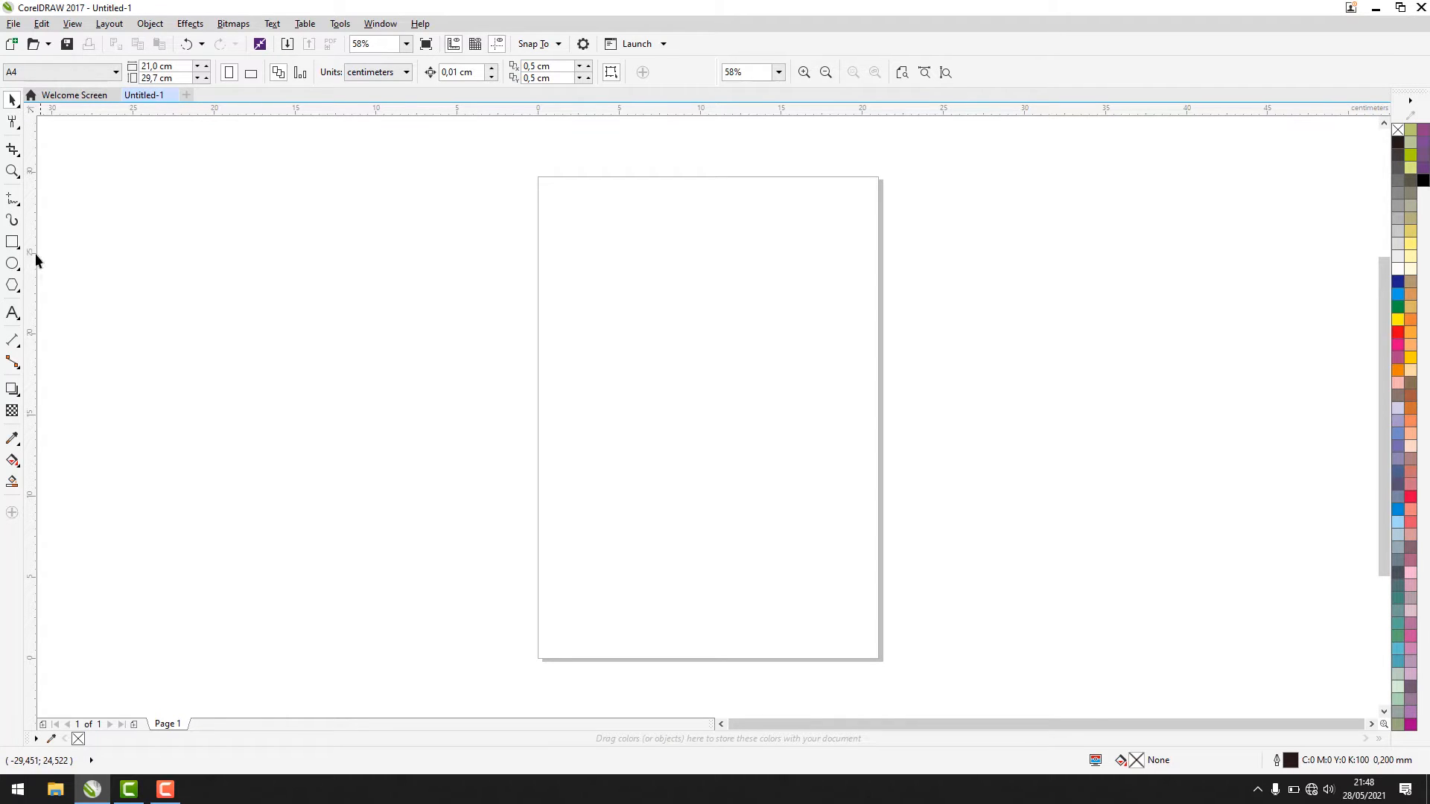
# Step: Draw a rectangle about 11.9 cm wide and 9.6 cm high in the empty area left of the page
pyautogui.click(12, 242)
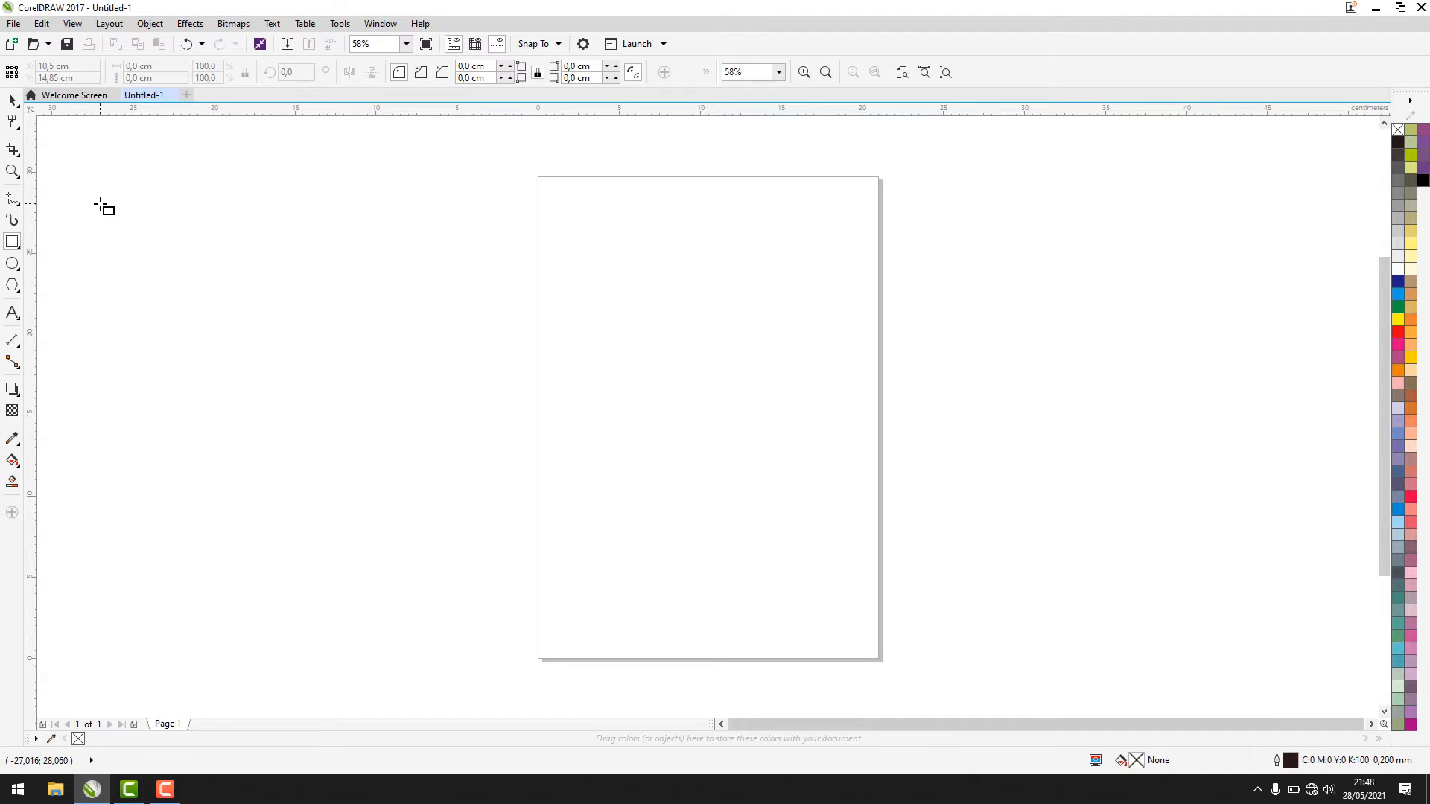
pyautogui.click(84, 155)
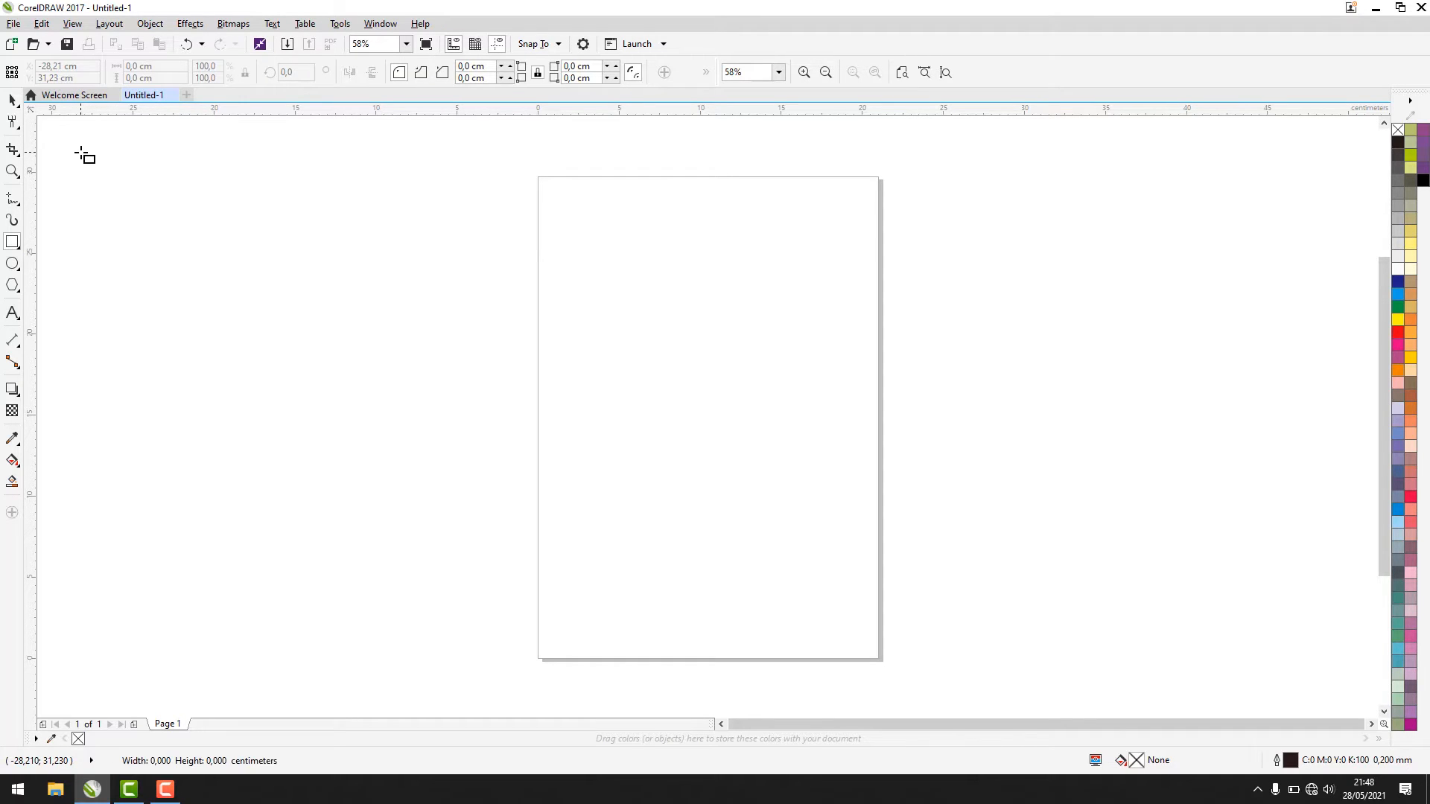
pyautogui.moveTo(82, 153); pyautogui.dragTo(274, 306)
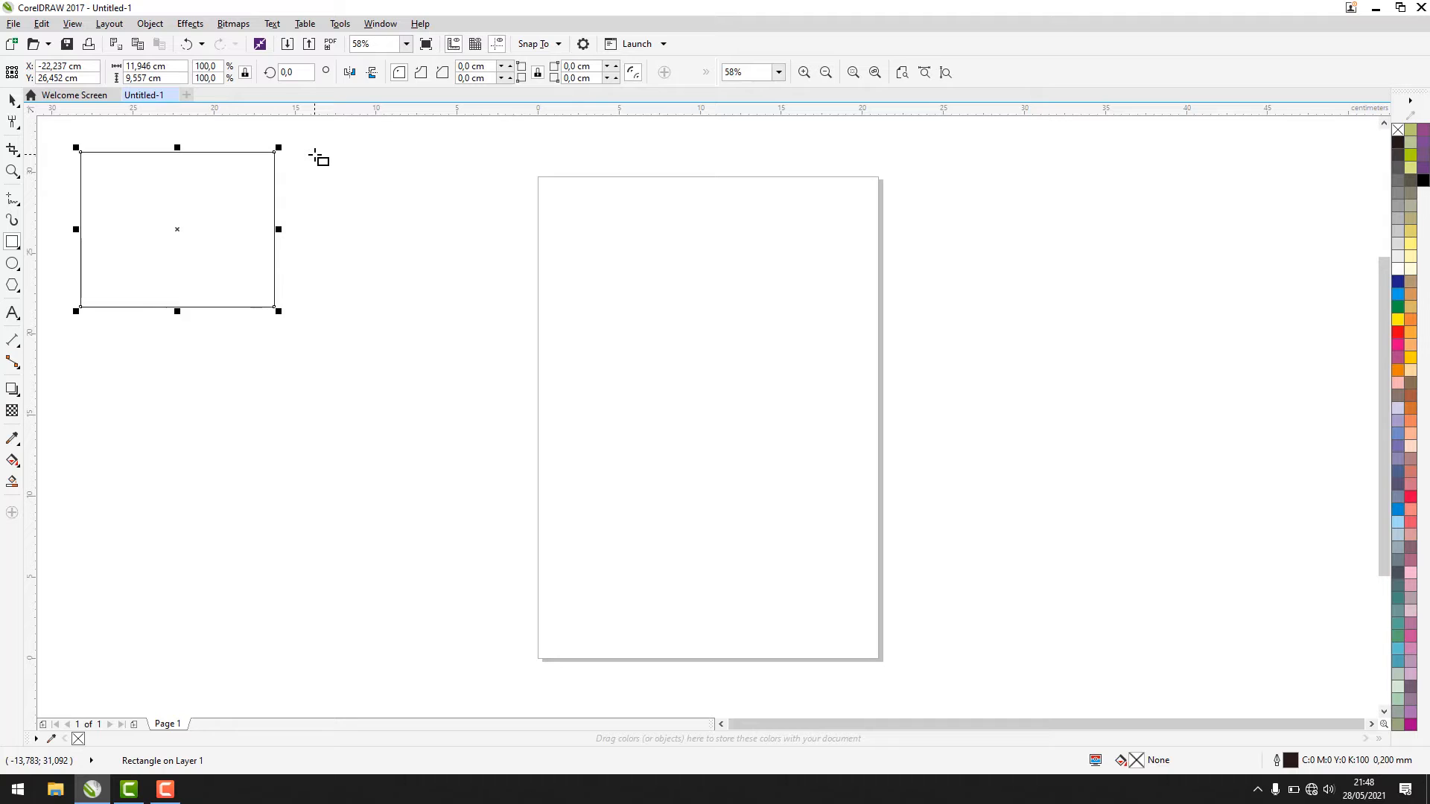
# Step: Draw a square of about 9.5 cm per side between the rectangle and the page, and deselect it
pyautogui.moveTo(309, 154); pyautogui.dragTo(445, 306)
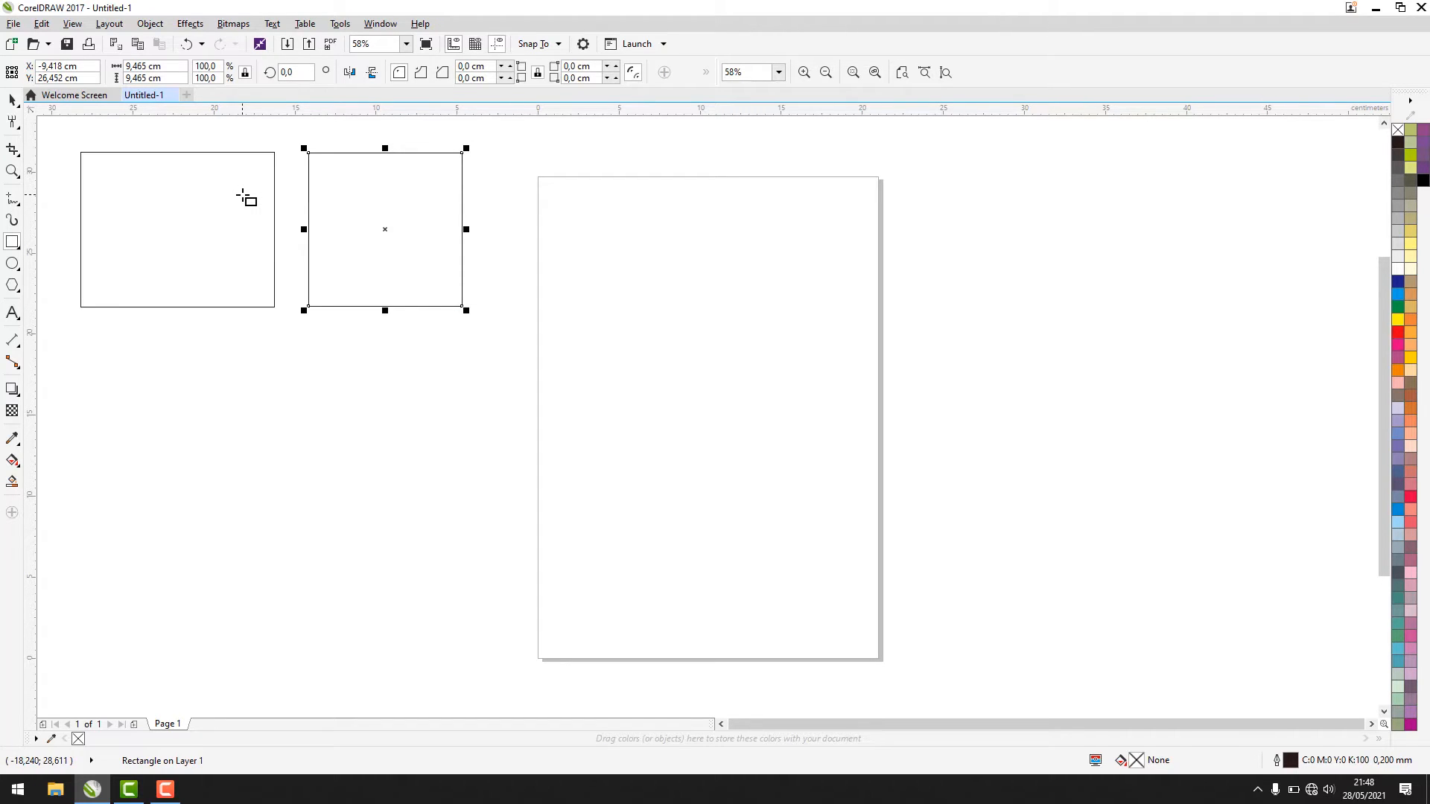
pyautogui.click(12, 99)
pyautogui.click(278, 385)
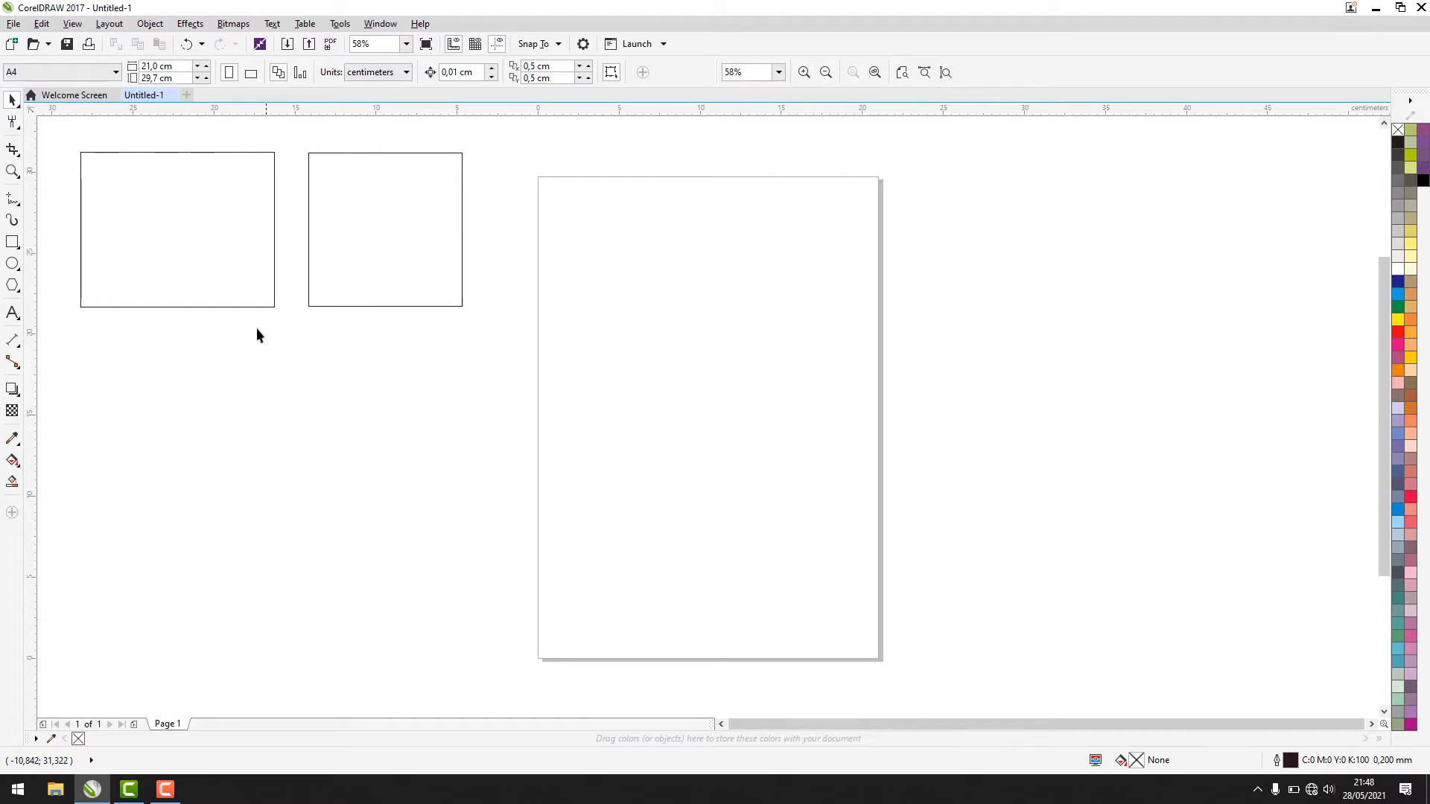
# Step: Select the rectangle and the square in turn and compare their width and height in the object size values
pyautogui.click(177, 200)
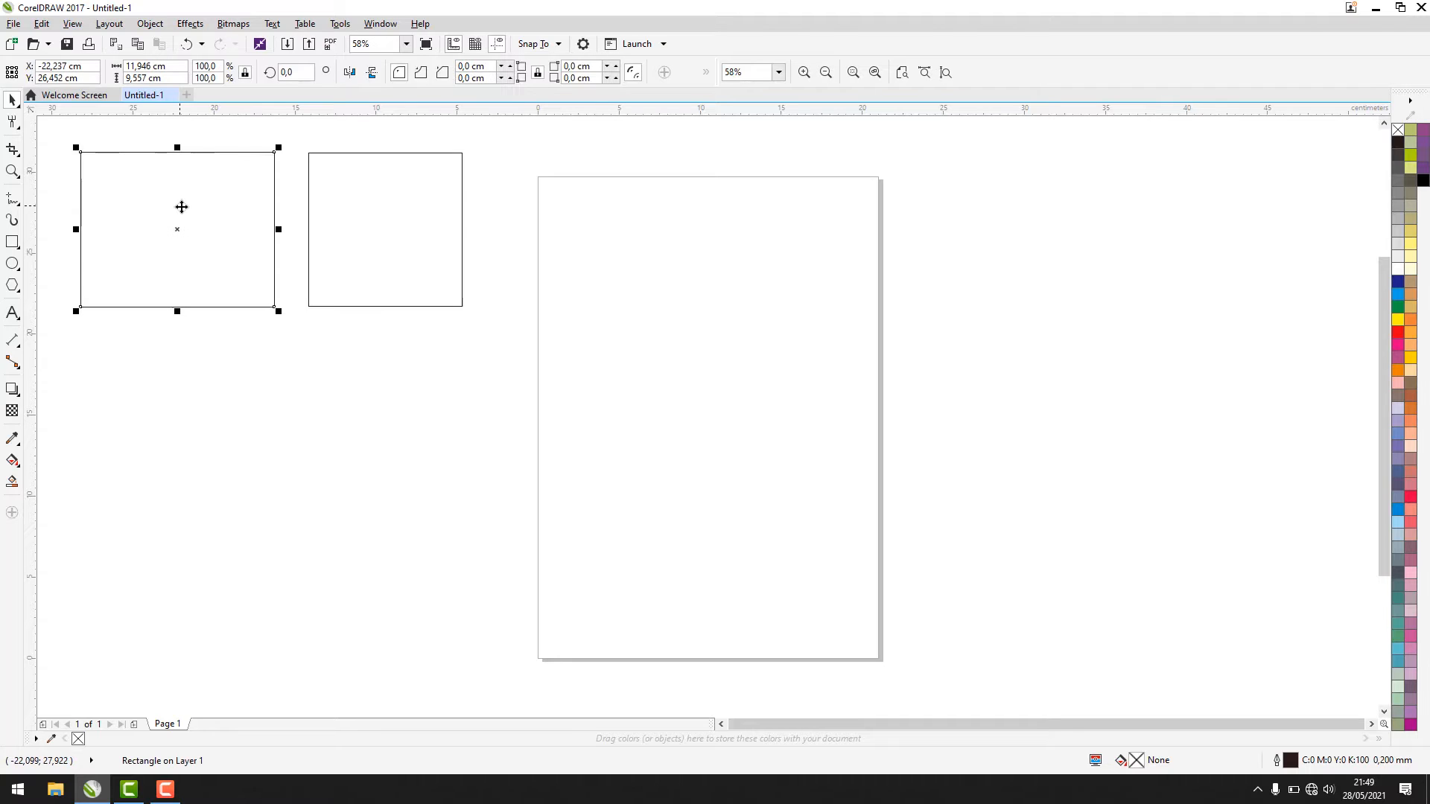
pyautogui.click(258, 368)
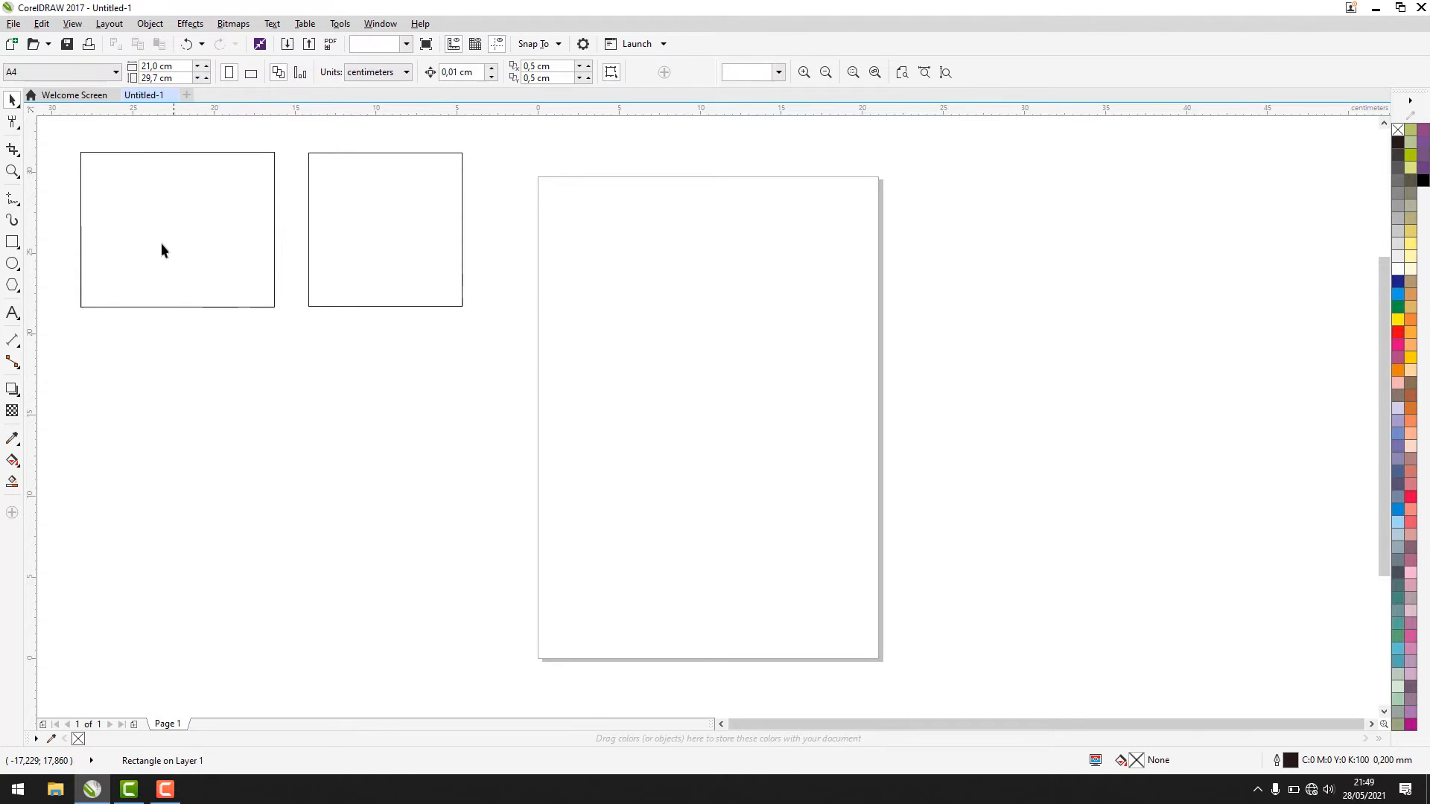
pyautogui.click(151, 226)
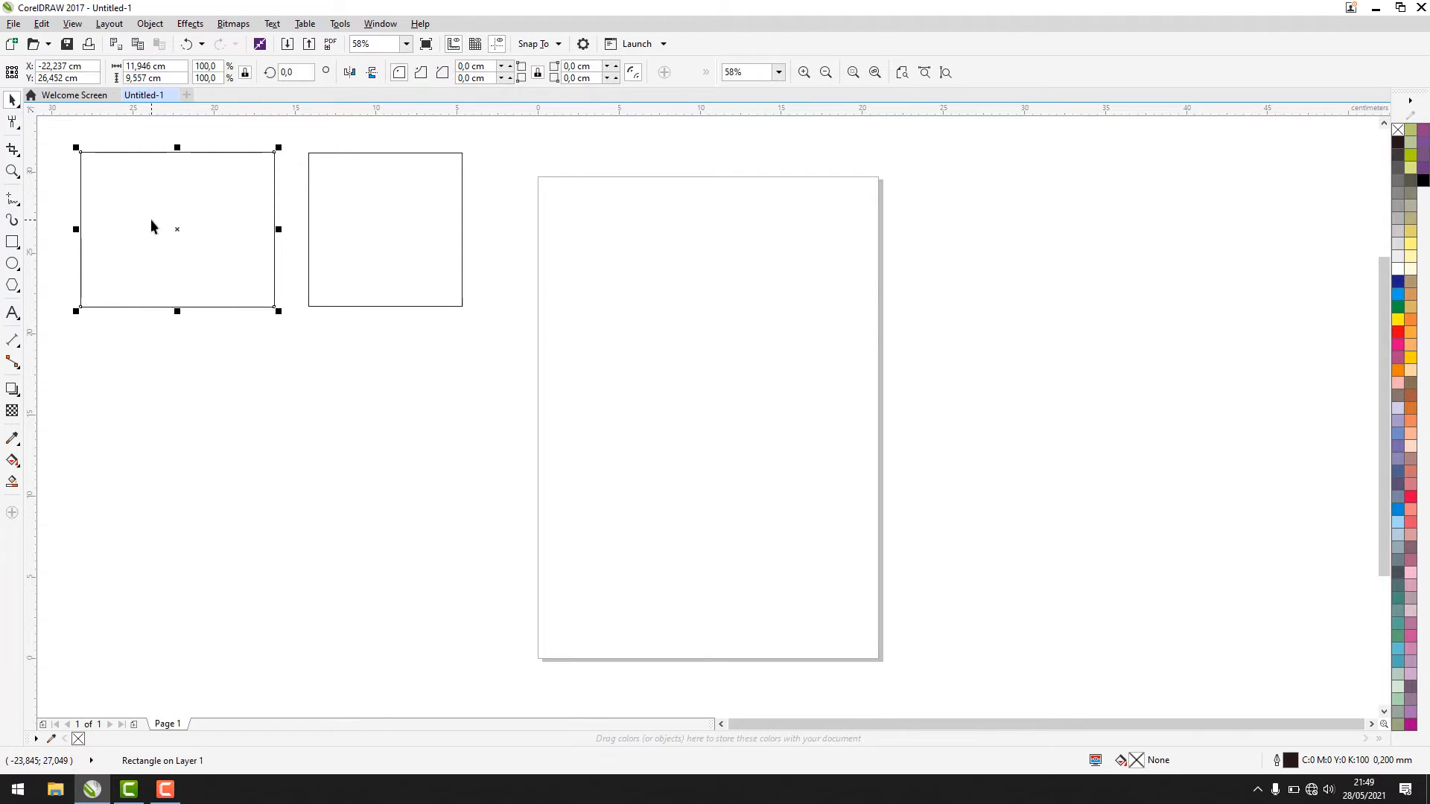
pyautogui.click(165, 67)
pyautogui.press('Tab')
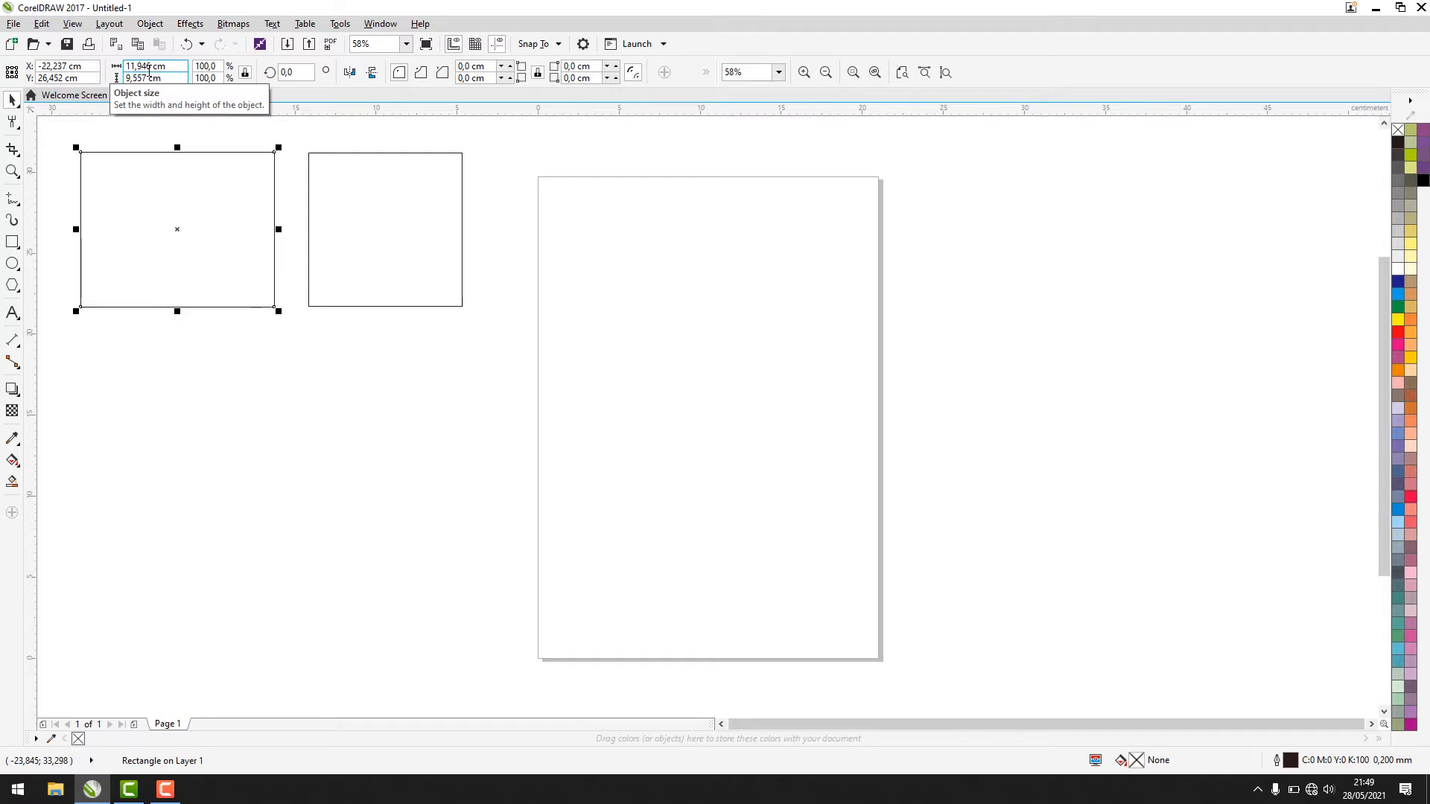
pyautogui.click(235, 132)
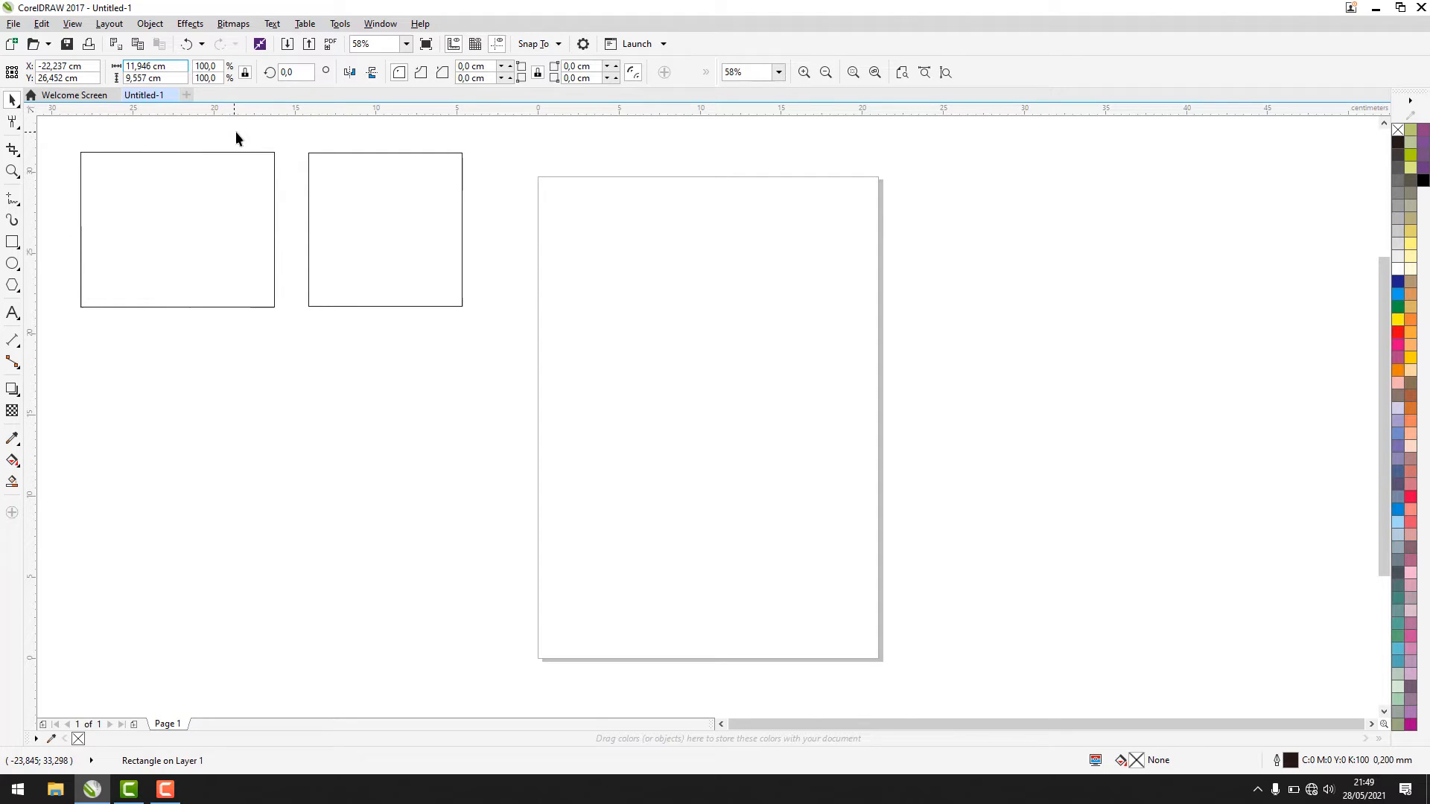
pyautogui.click(252, 210)
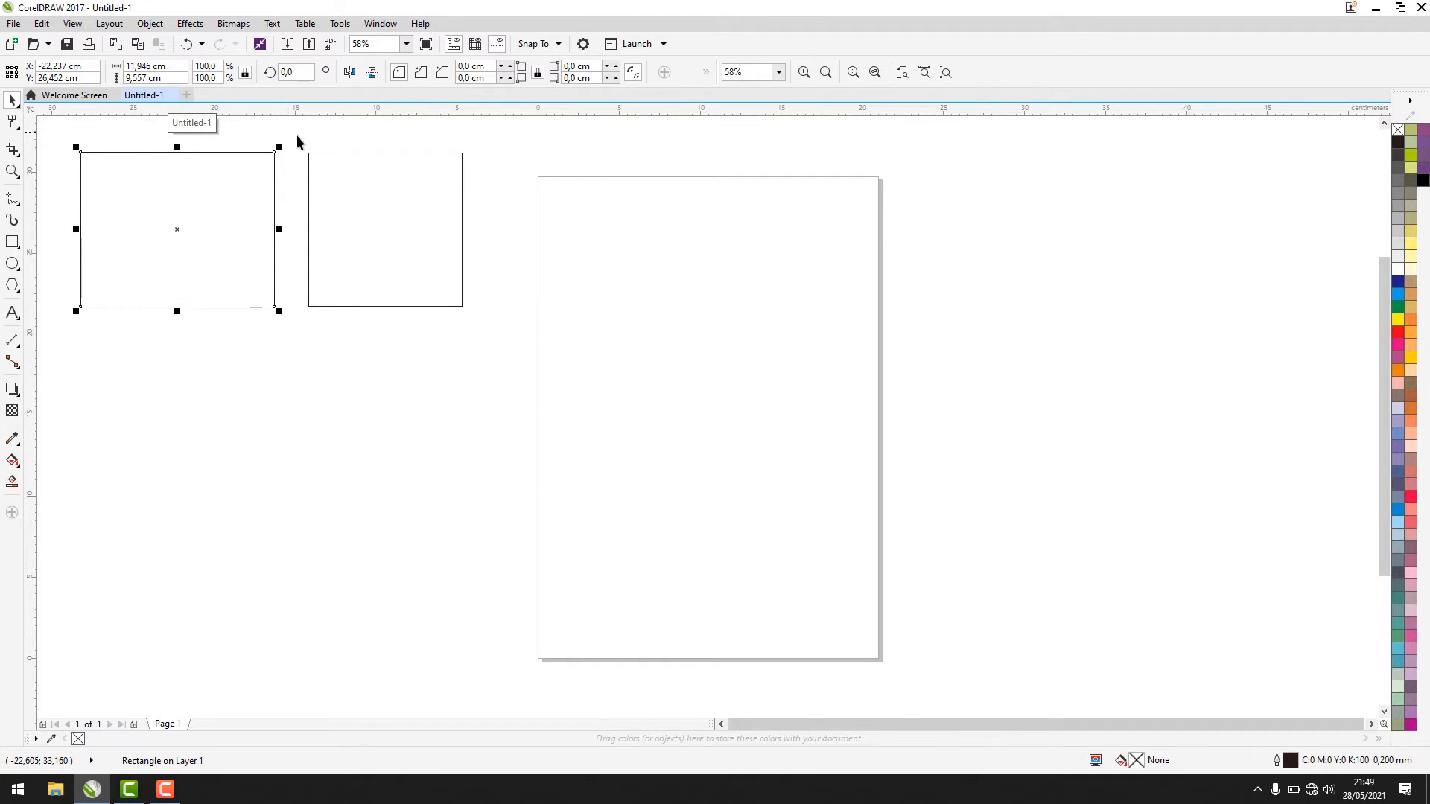
pyautogui.click(337, 140)
pyautogui.click(369, 231)
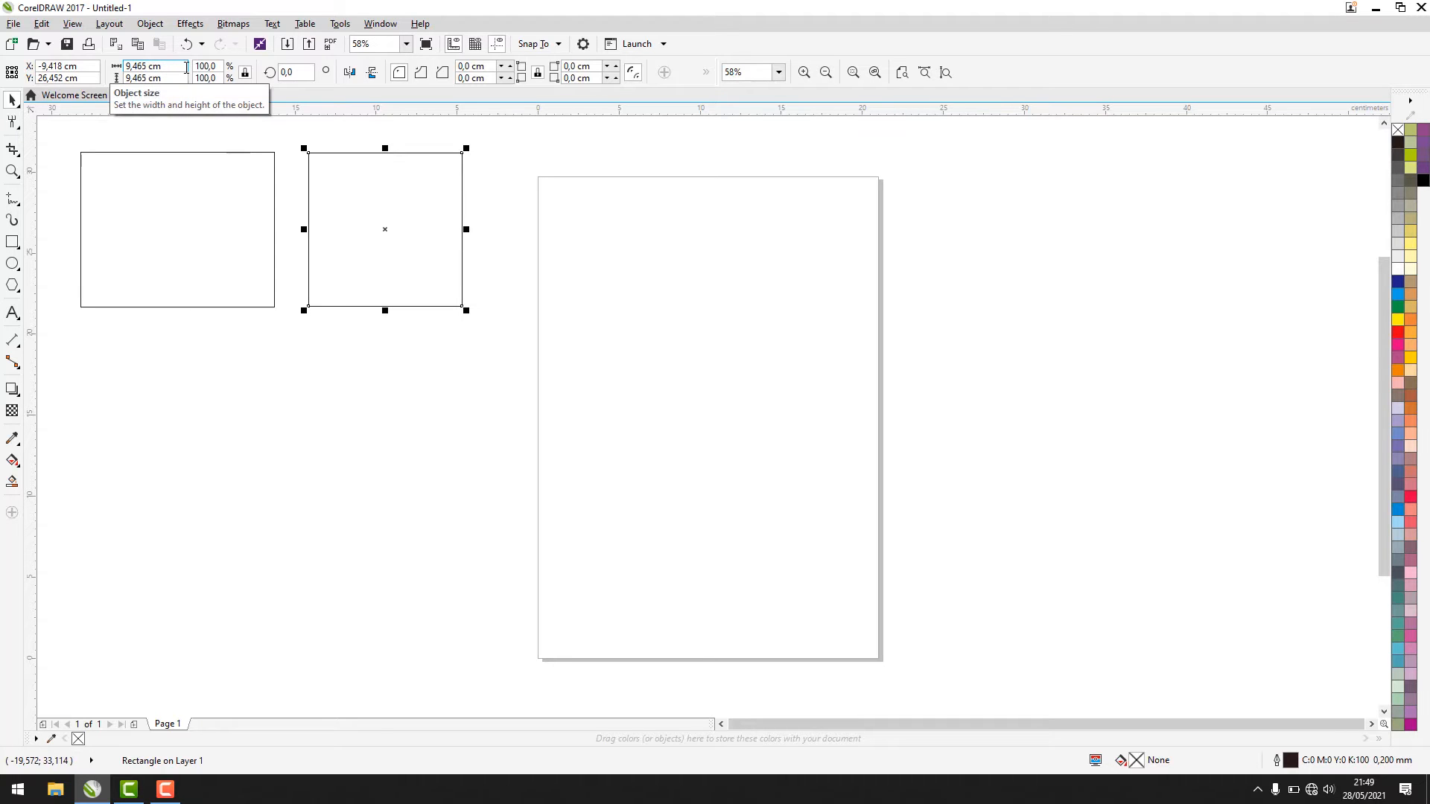
# Step: Select the rectangle and the square together and delete both
pyautogui.click(532, 191)
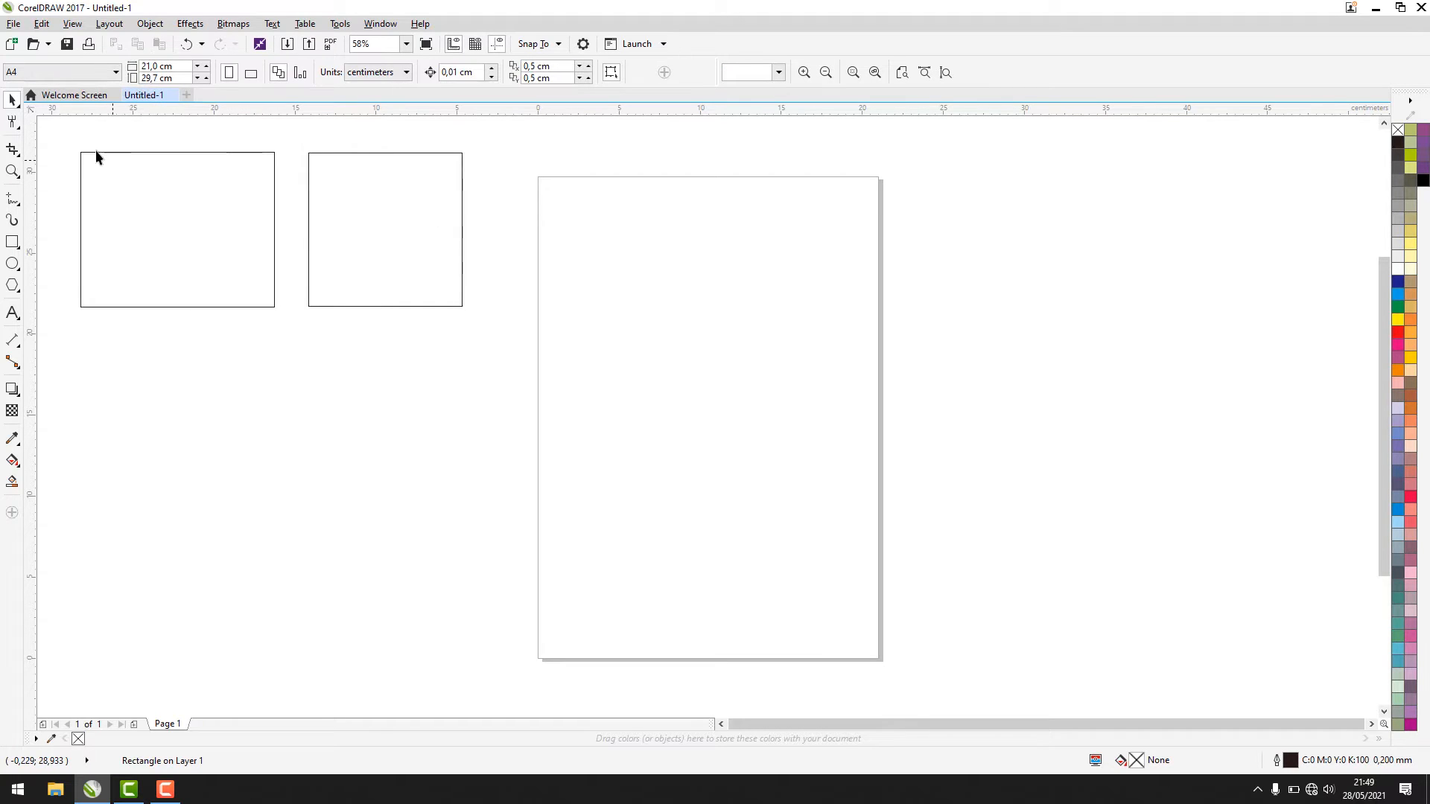
pyautogui.moveTo(64, 137); pyautogui.dragTo(502, 365)
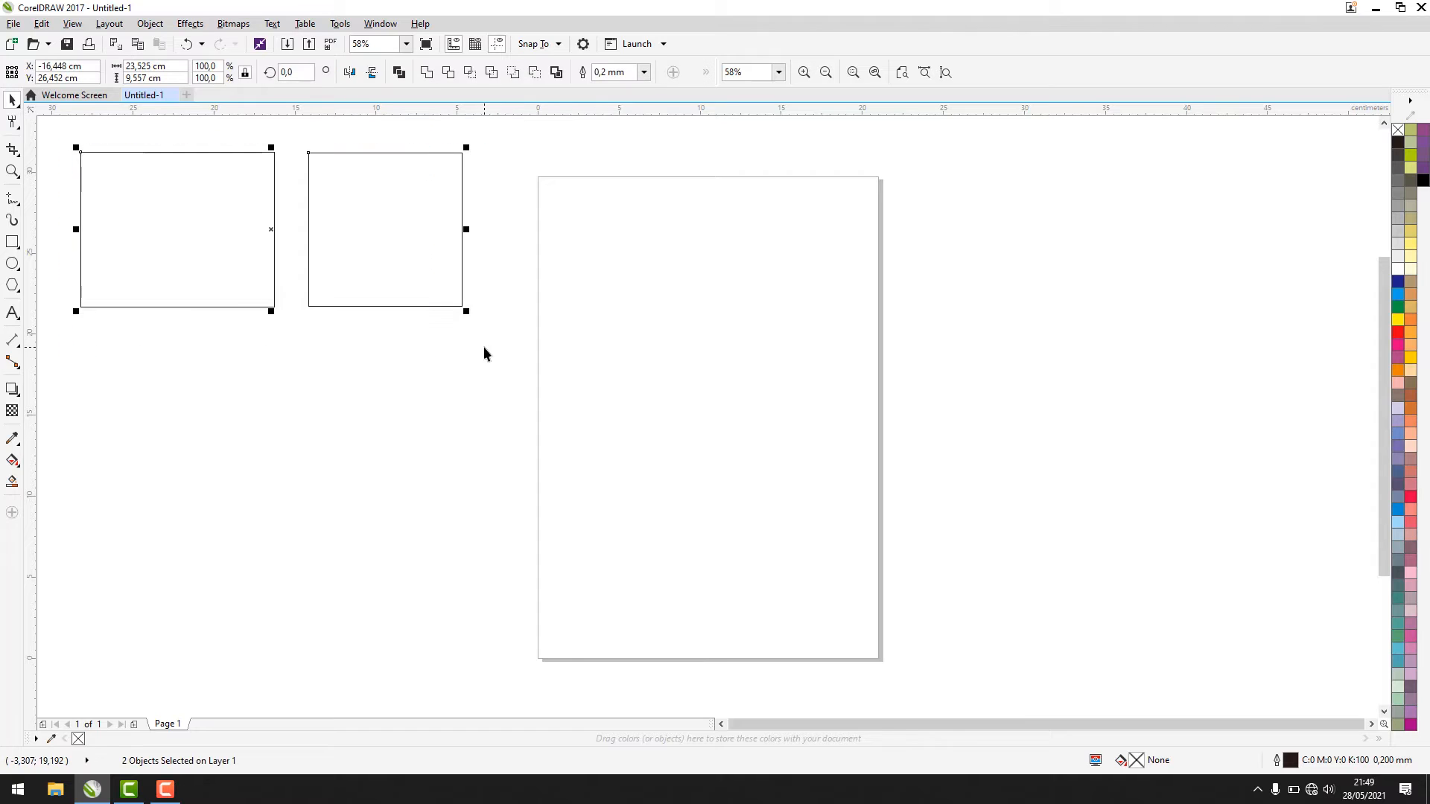
pyautogui.press('Delete')
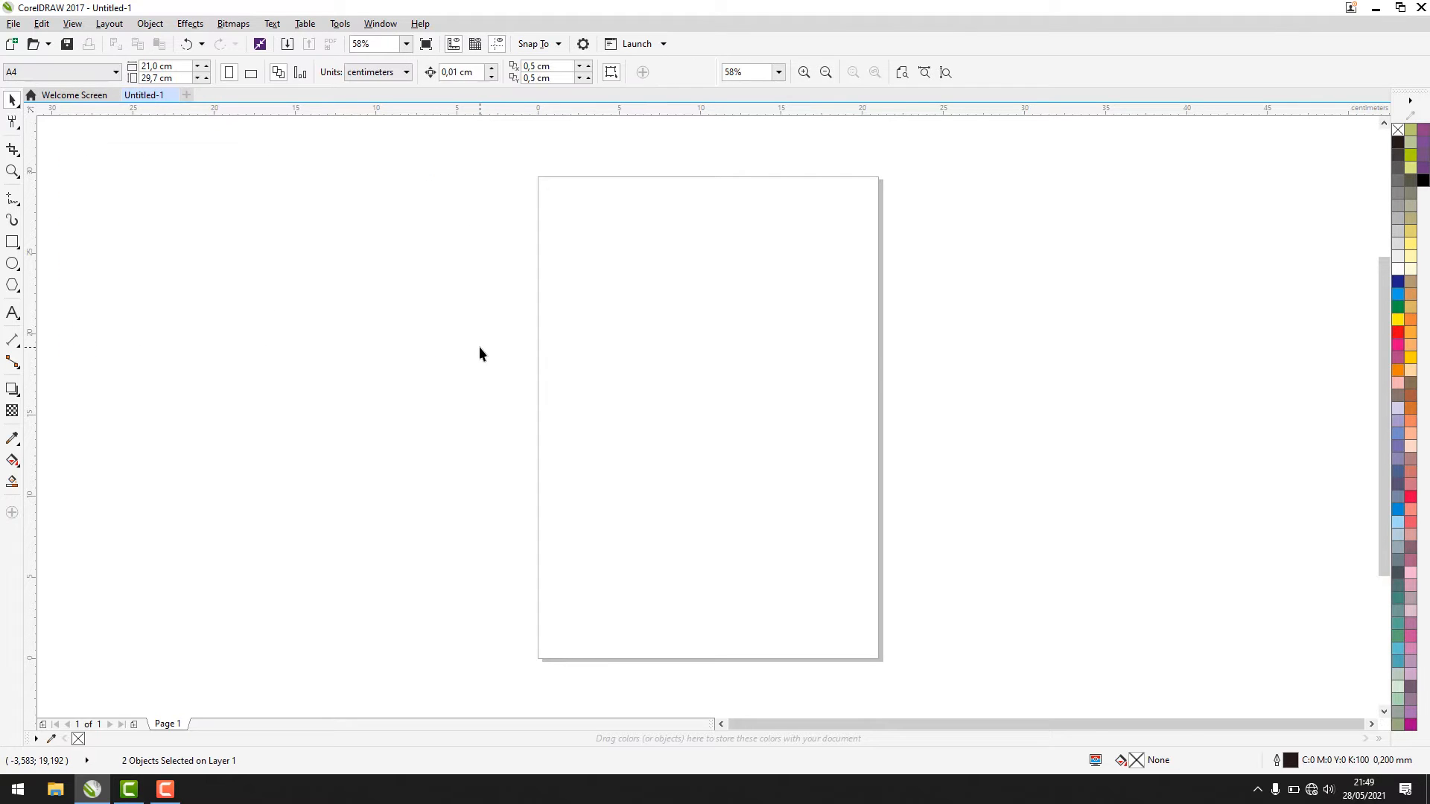
# Step: Draw an ellipse about 16.5 cm wide and 14 cm high beside the page and a circle about 16.7 cm across overlapping its left edge
pyautogui.click(13, 263)
pyautogui.moveTo(95, 168); pyautogui.dragTo(372, 404)
pyautogui.moveTo(413, 163); pyautogui.dragTo(663, 443)
pyautogui.press('space')
pyautogui.click(244, 270)
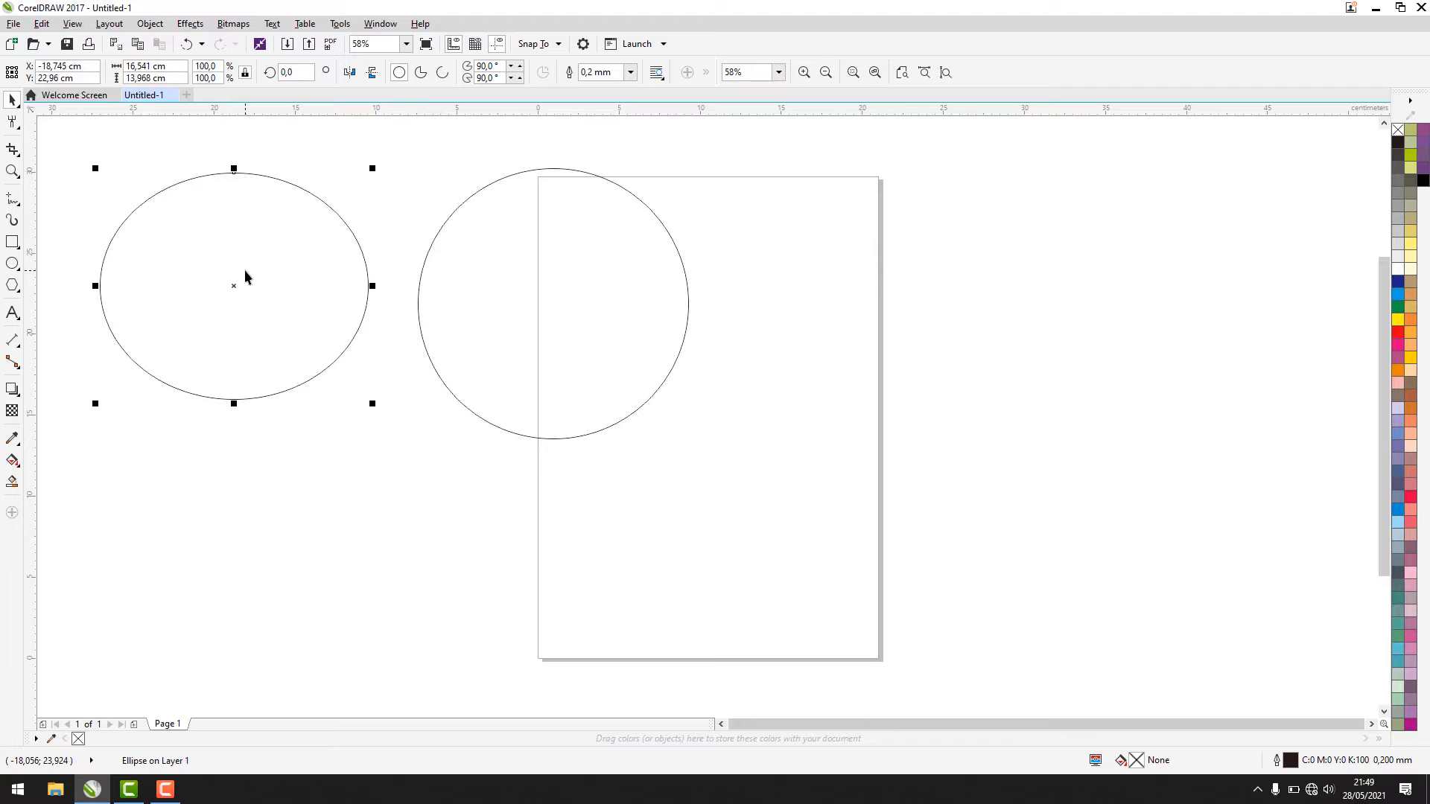
pyautogui.click(572, 247)
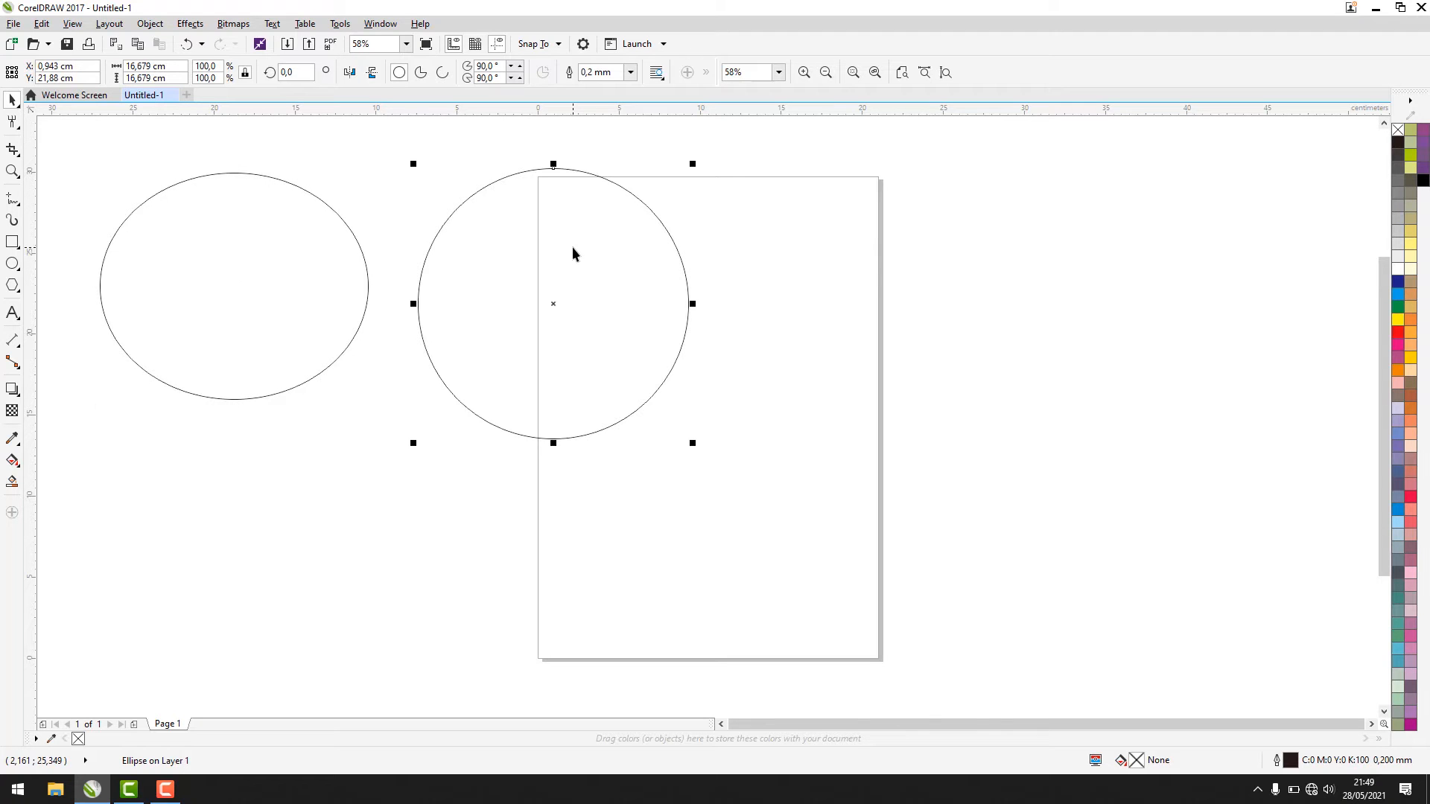
# Step: Delete the circle and the ellipse, and close the list of polygon and shape tools without choosing one
pyautogui.moveTo(127, 136); pyautogui.dragTo(779, 502)
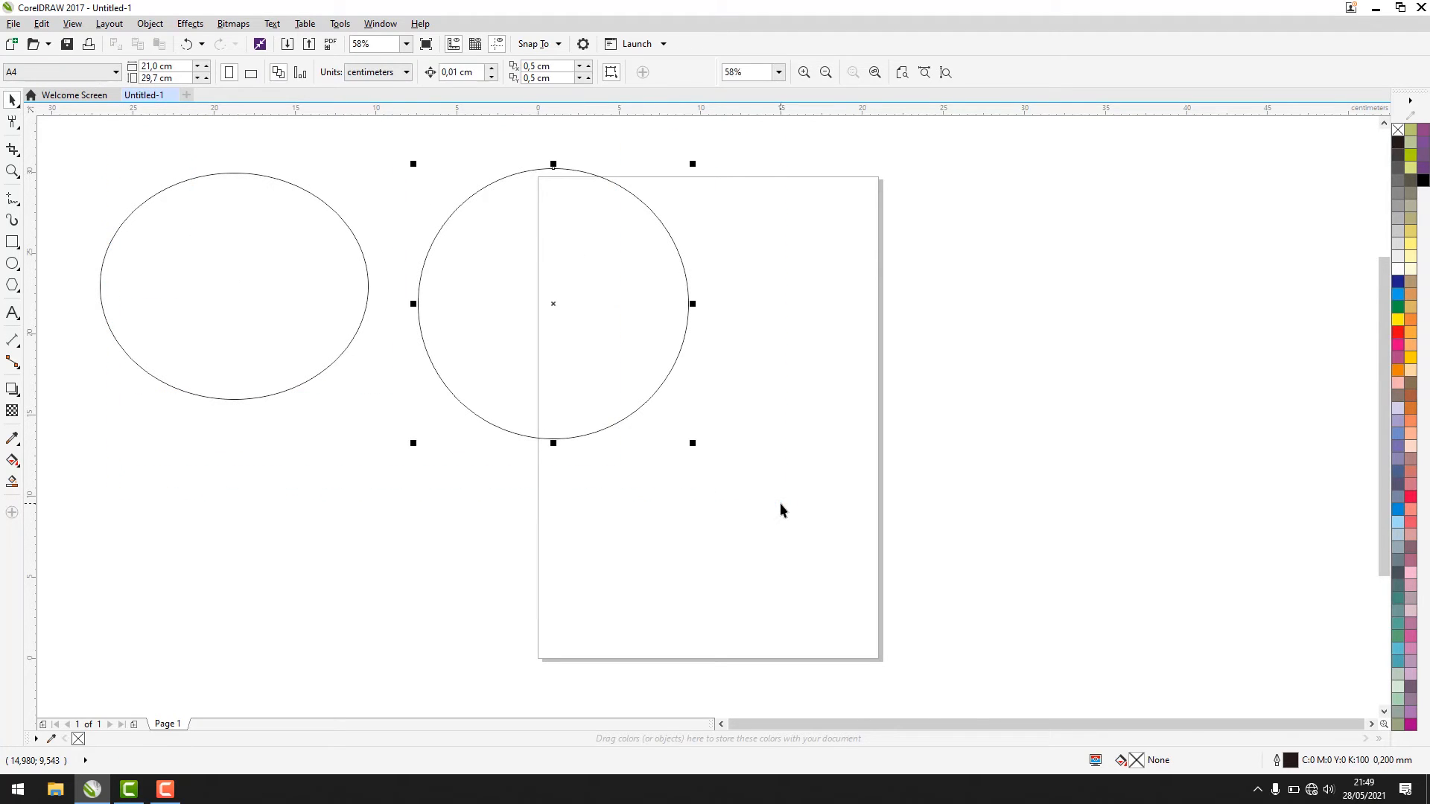
pyautogui.press('Delete')
pyautogui.click(233, 310)
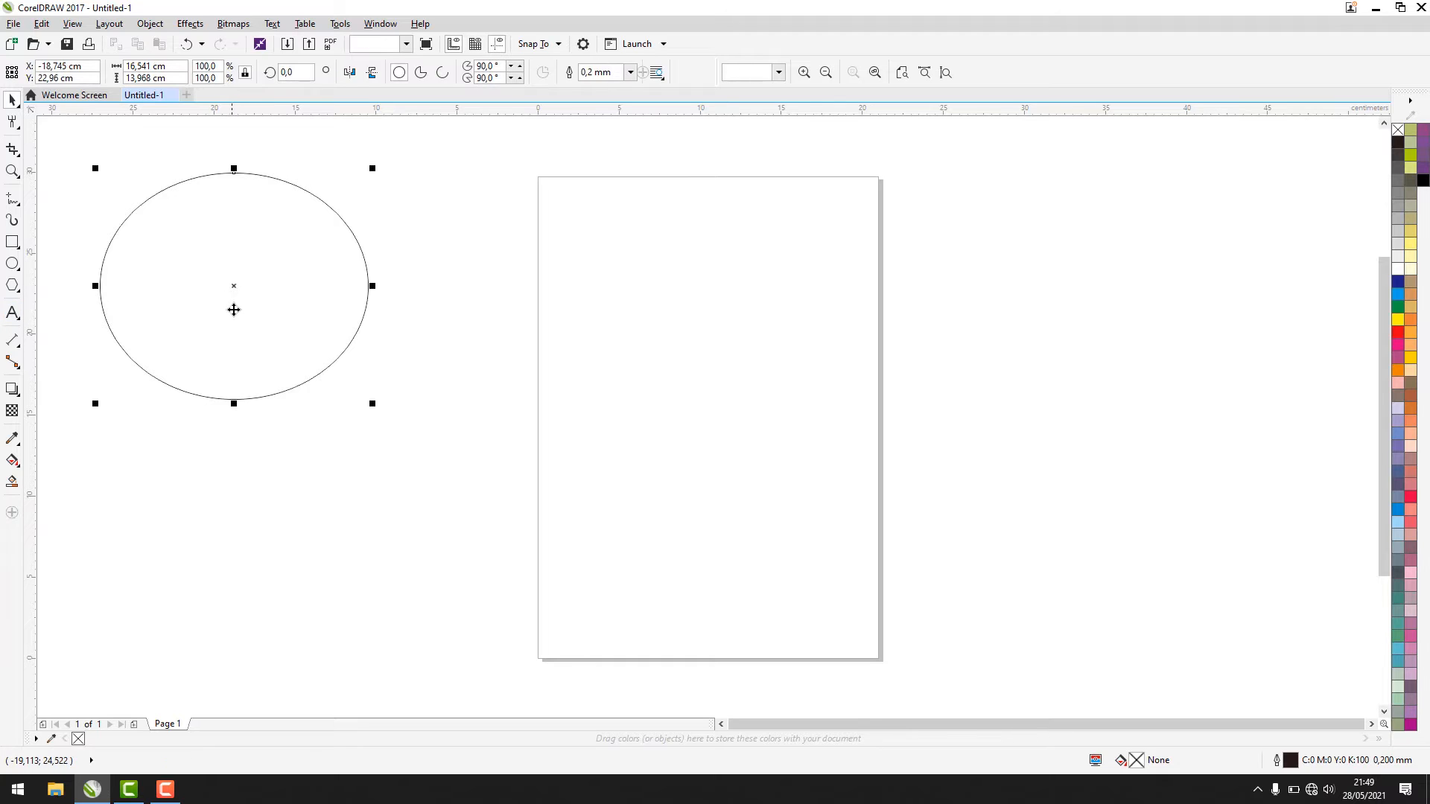
pyautogui.press('Delete')
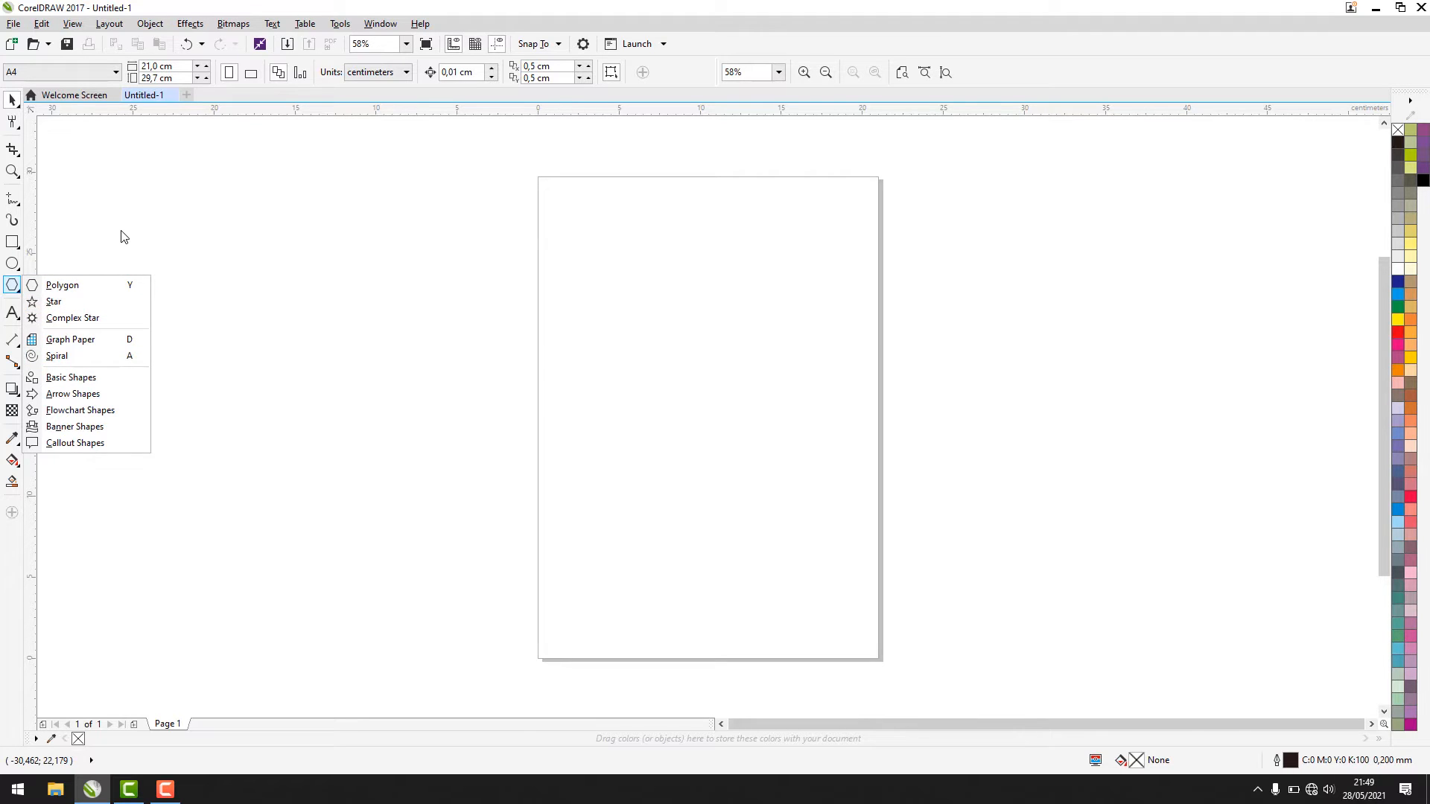
pyautogui.click(160, 207)
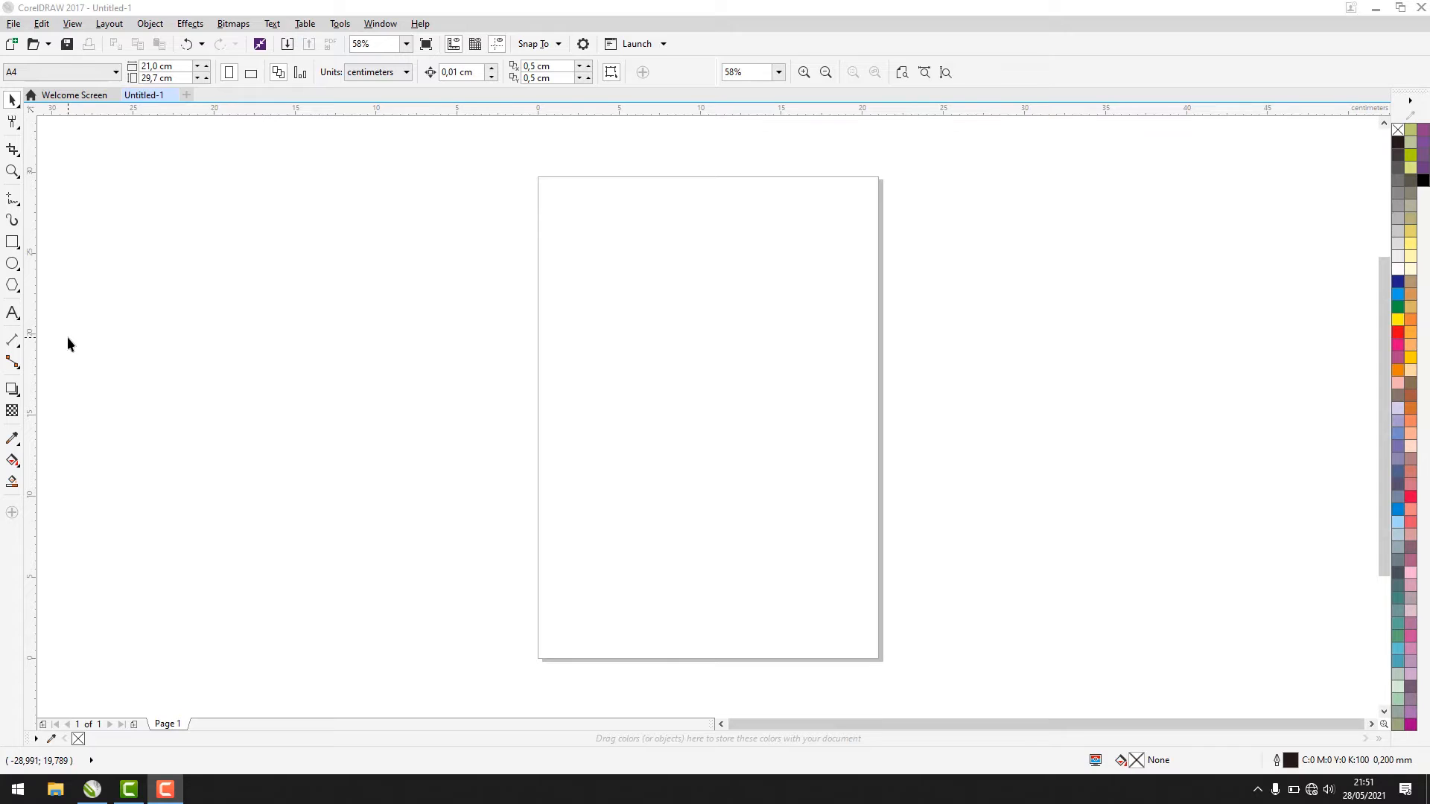
# Step: Add the artistic text "belajar corel draw" in the empty area left of the page and return to the Pick tool
pyautogui.click(14, 318)
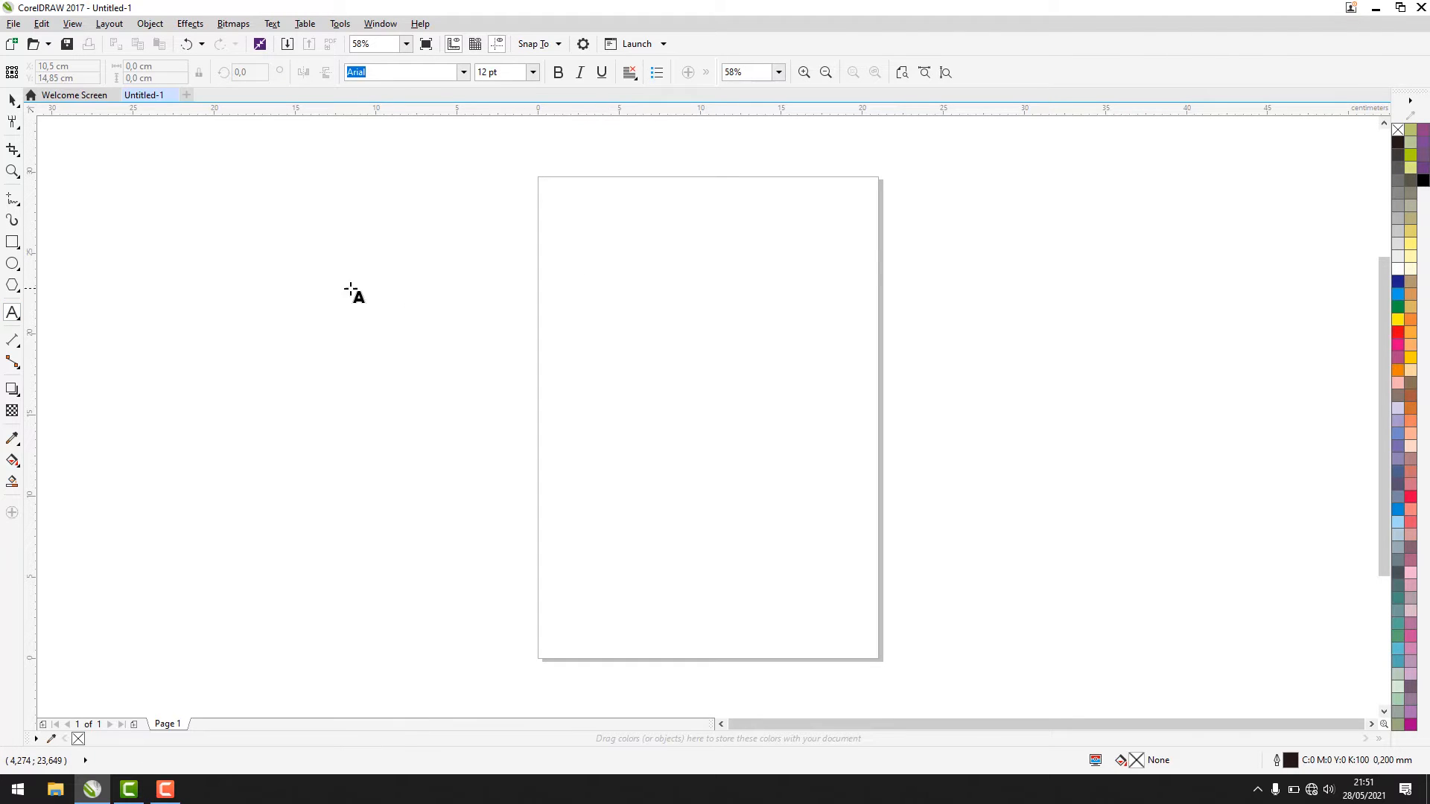
pyautogui.click(281, 289)
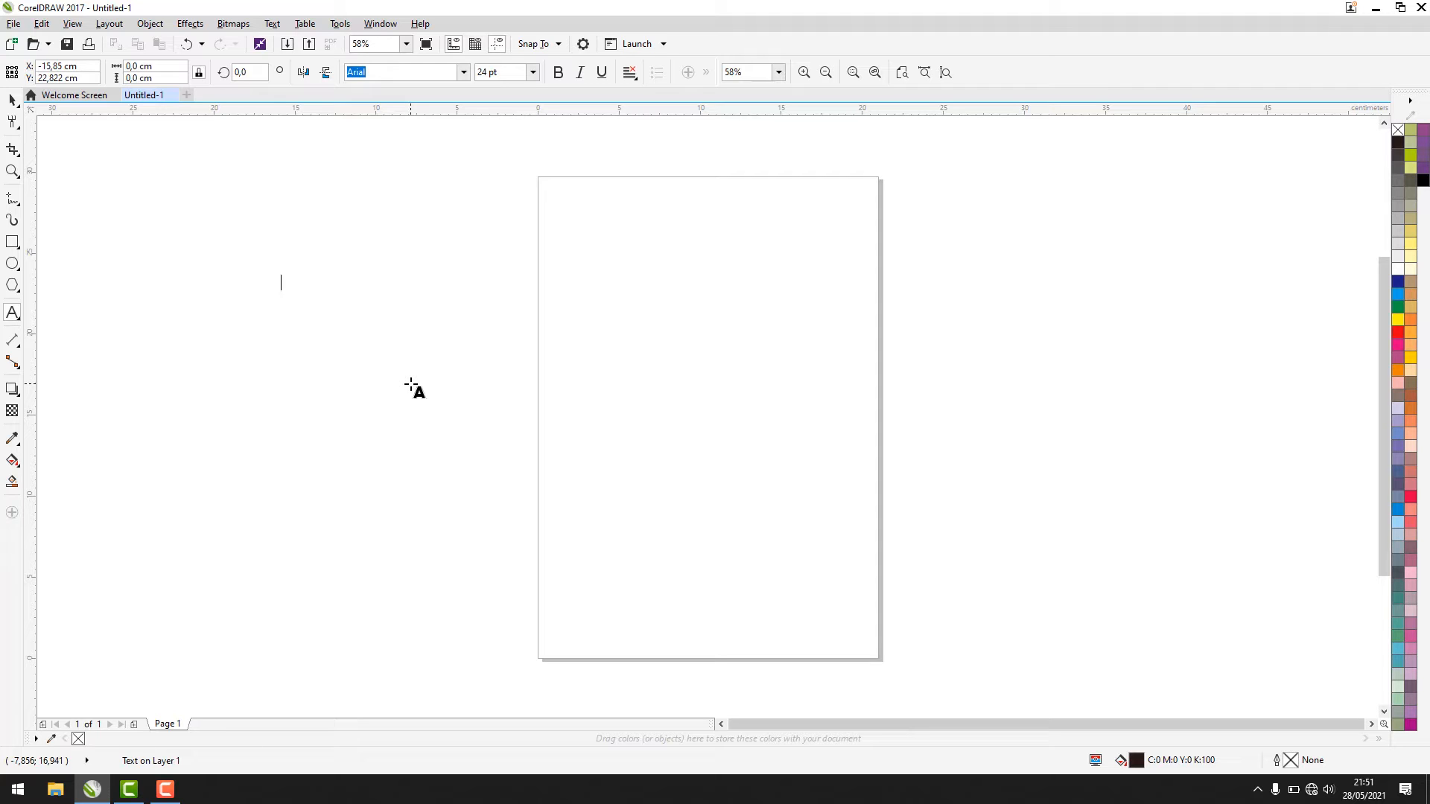
pyautogui.write('belajar')
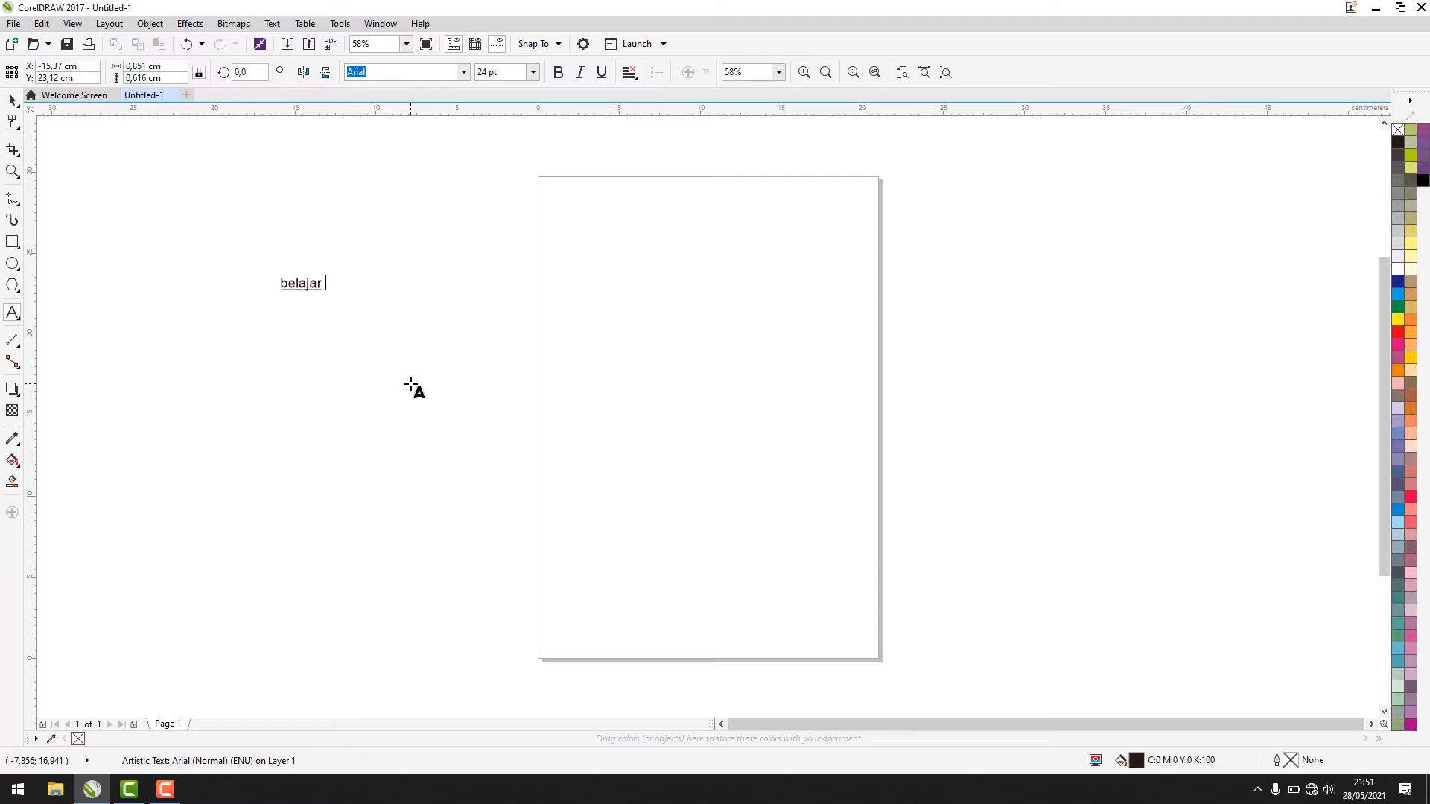
pyautogui.write(' corel draw')
pyautogui.press('Escape')
pyautogui.click(12, 100)
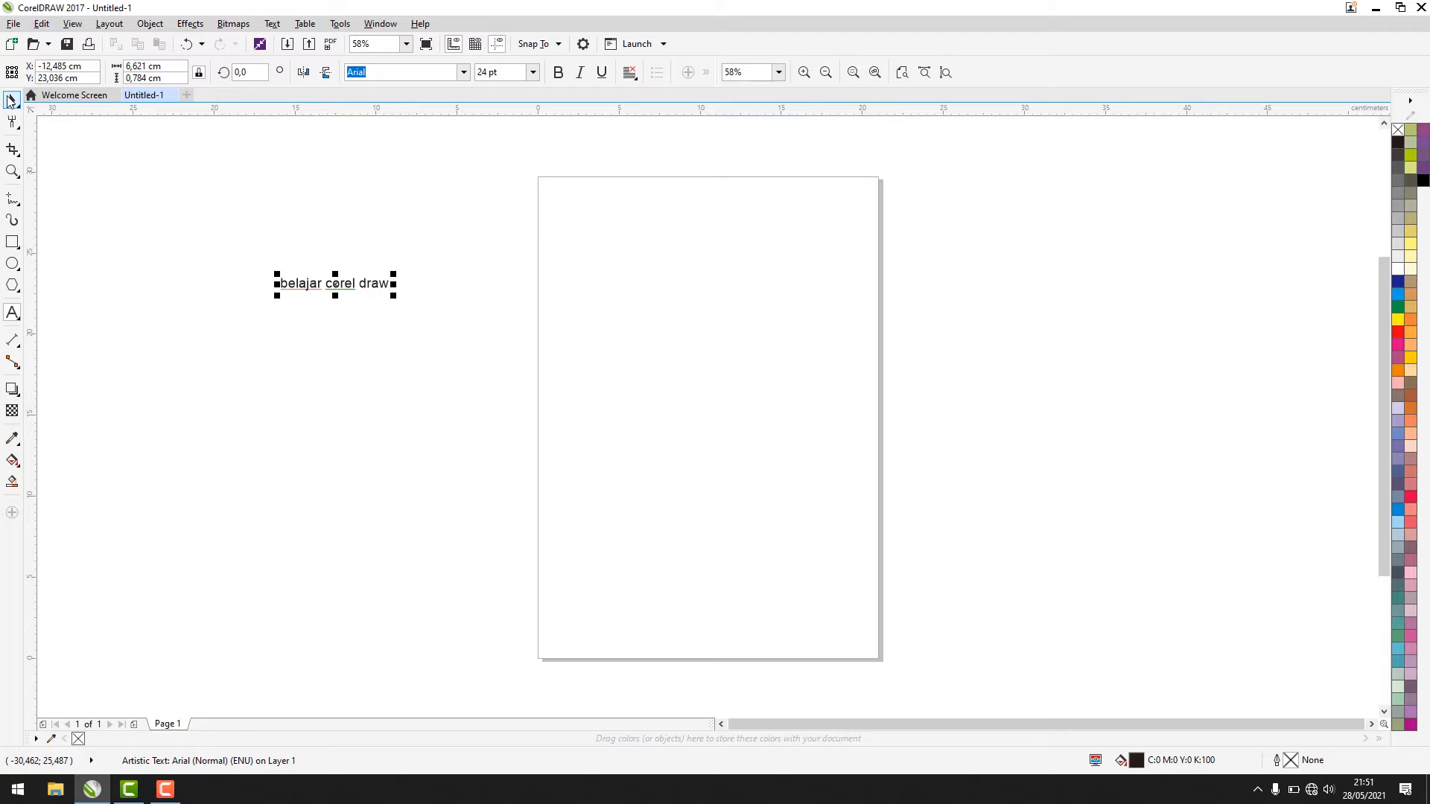
# Step: Scale the text "belajar corel draw" up proportionally to about 18 cm wide (about 65 pt) and deselect it
pyautogui.click(258, 200)
pyautogui.moveTo(176, 230)
pyautogui.mouseDown()
pyautogui.moveTo(548, 377)
pyautogui.moveTo(478, 351)
pyautogui.mouseUp()
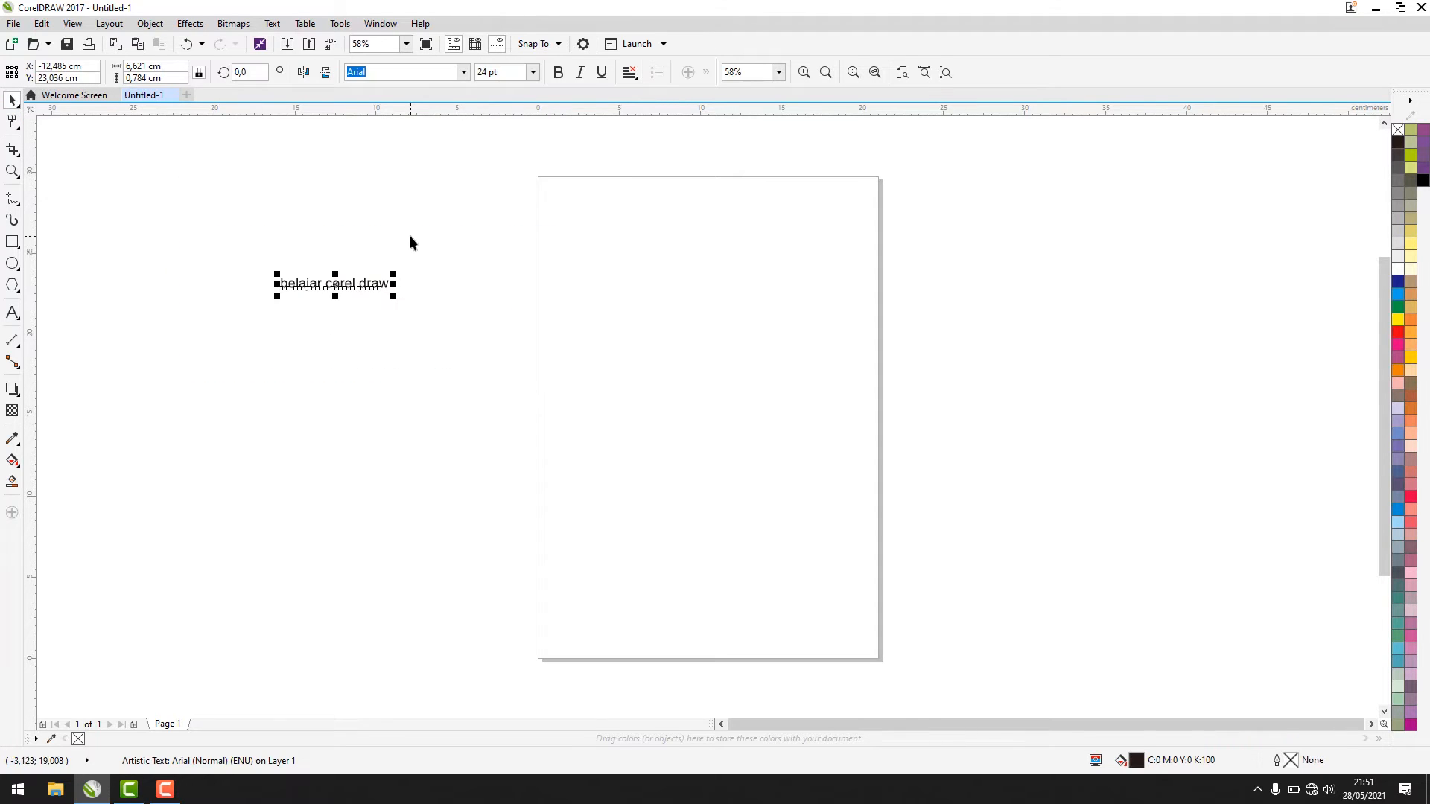
pyautogui.click(257, 236)
pyautogui.moveTo(224, 239); pyautogui.dragTo(479, 358)
pyautogui.moveTo(420, 266); pyautogui.dragTo(578, 194)
pyautogui.click(457, 185)
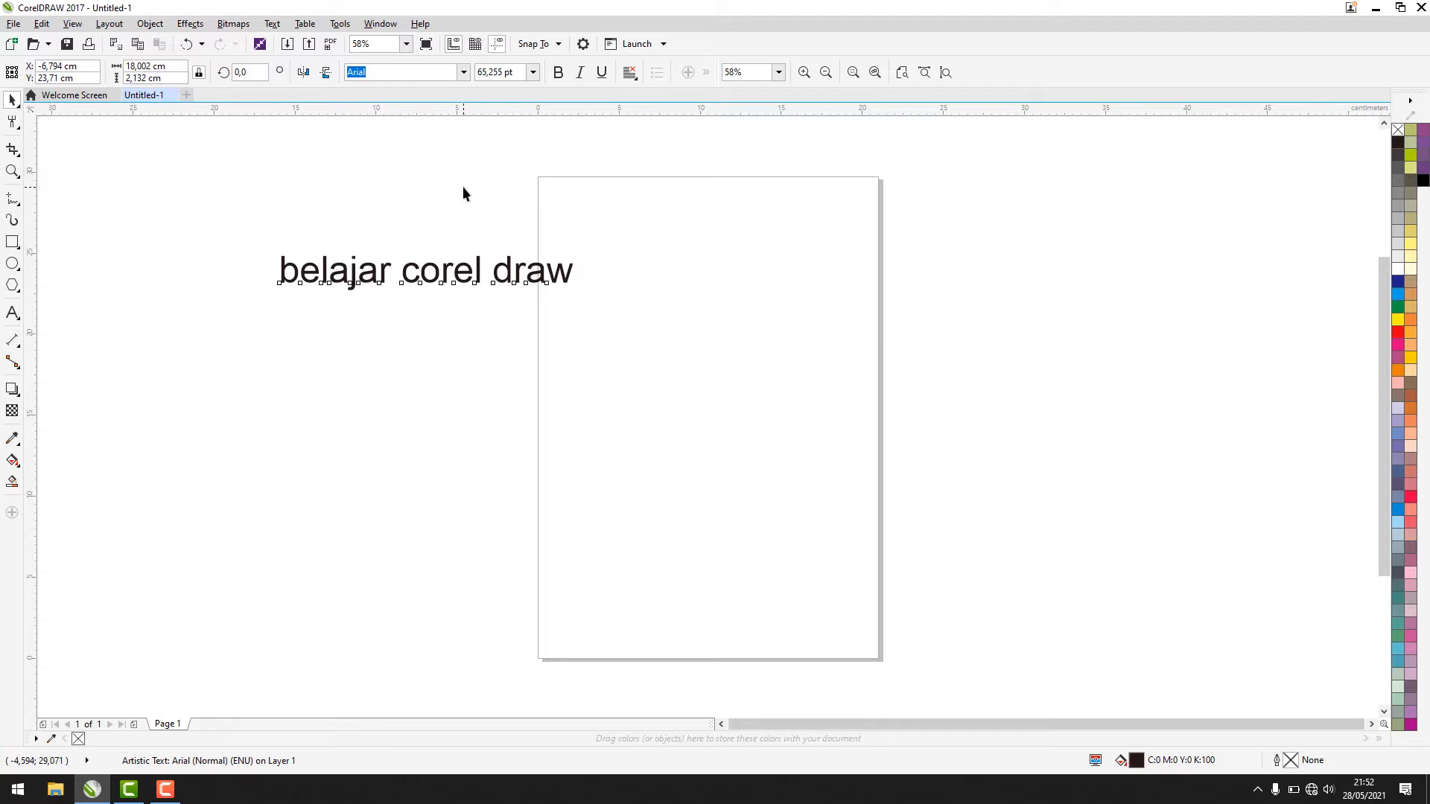
# Step: Move the enlarged text up and to the left until it ends at the page's left edge, and deselect it
pyautogui.moveTo(228, 202); pyautogui.dragTo(637, 332)
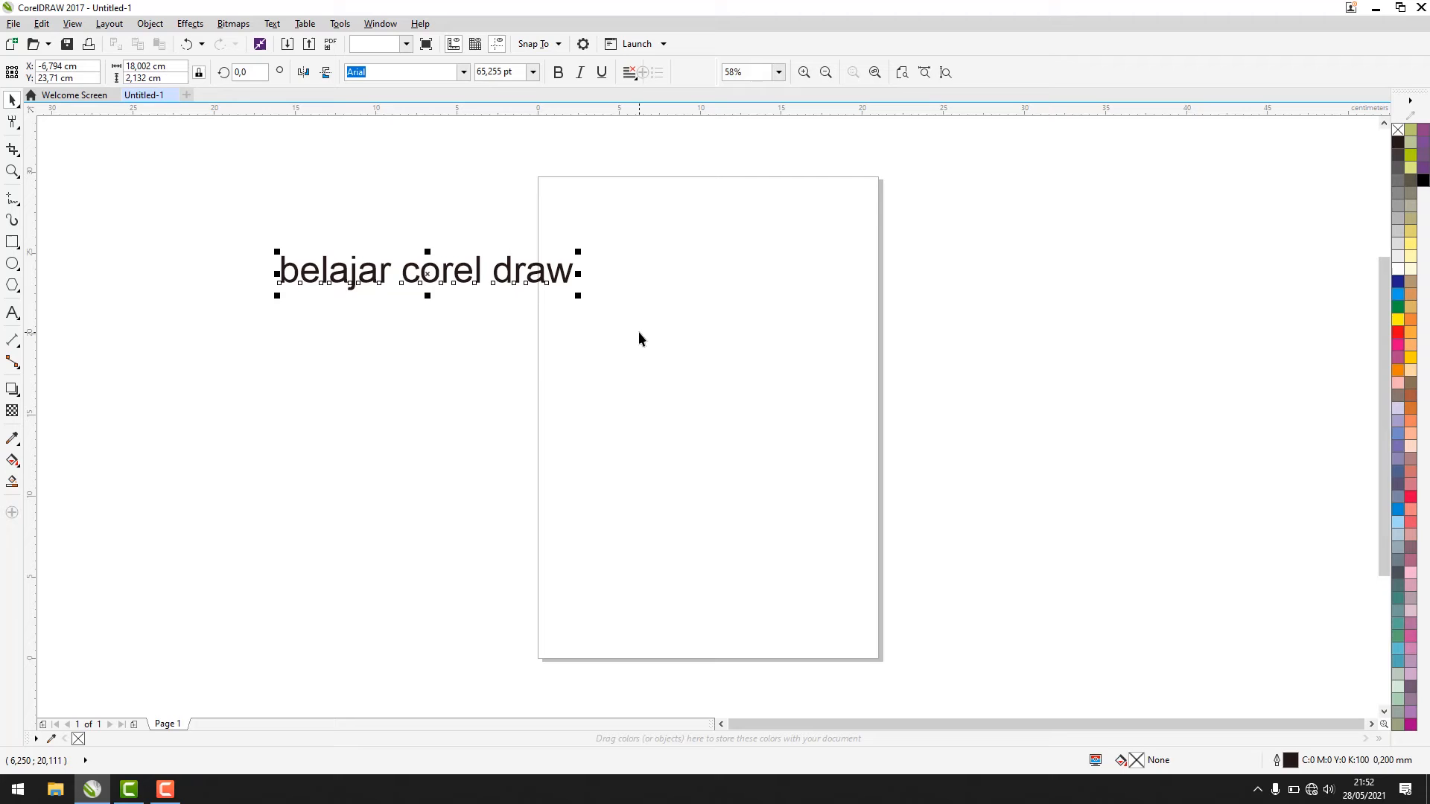
pyautogui.click(489, 406)
pyautogui.moveTo(200, 212); pyautogui.dragTo(589, 343)
pyautogui.moveTo(432, 274); pyautogui.dragTo(394, 227)
pyautogui.click(395, 160)
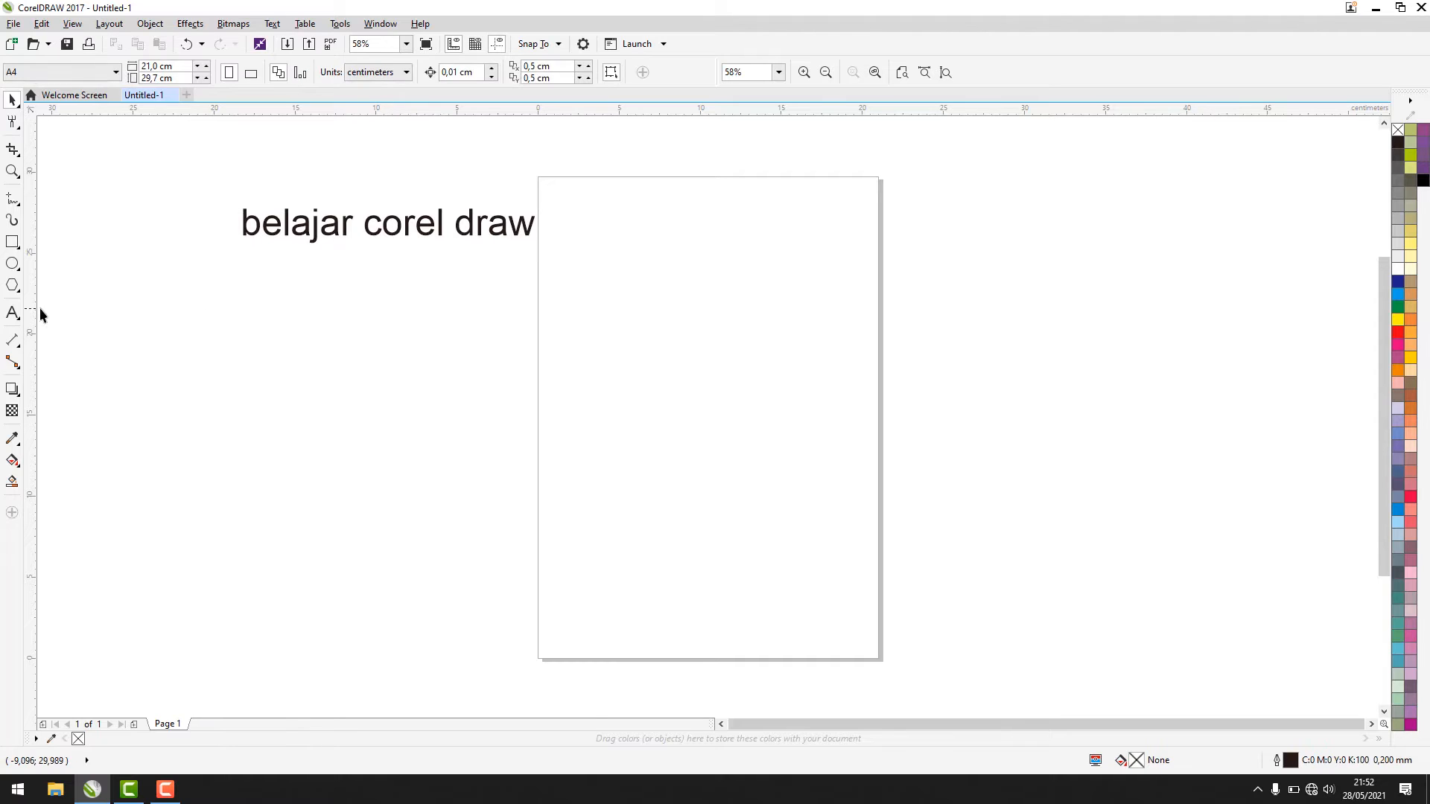
# Step: Create a paragraph text frame about 24.5 cm wide and 11.3 cm high below the large text, containing "belajar corel draw"
pyautogui.click(12, 313)
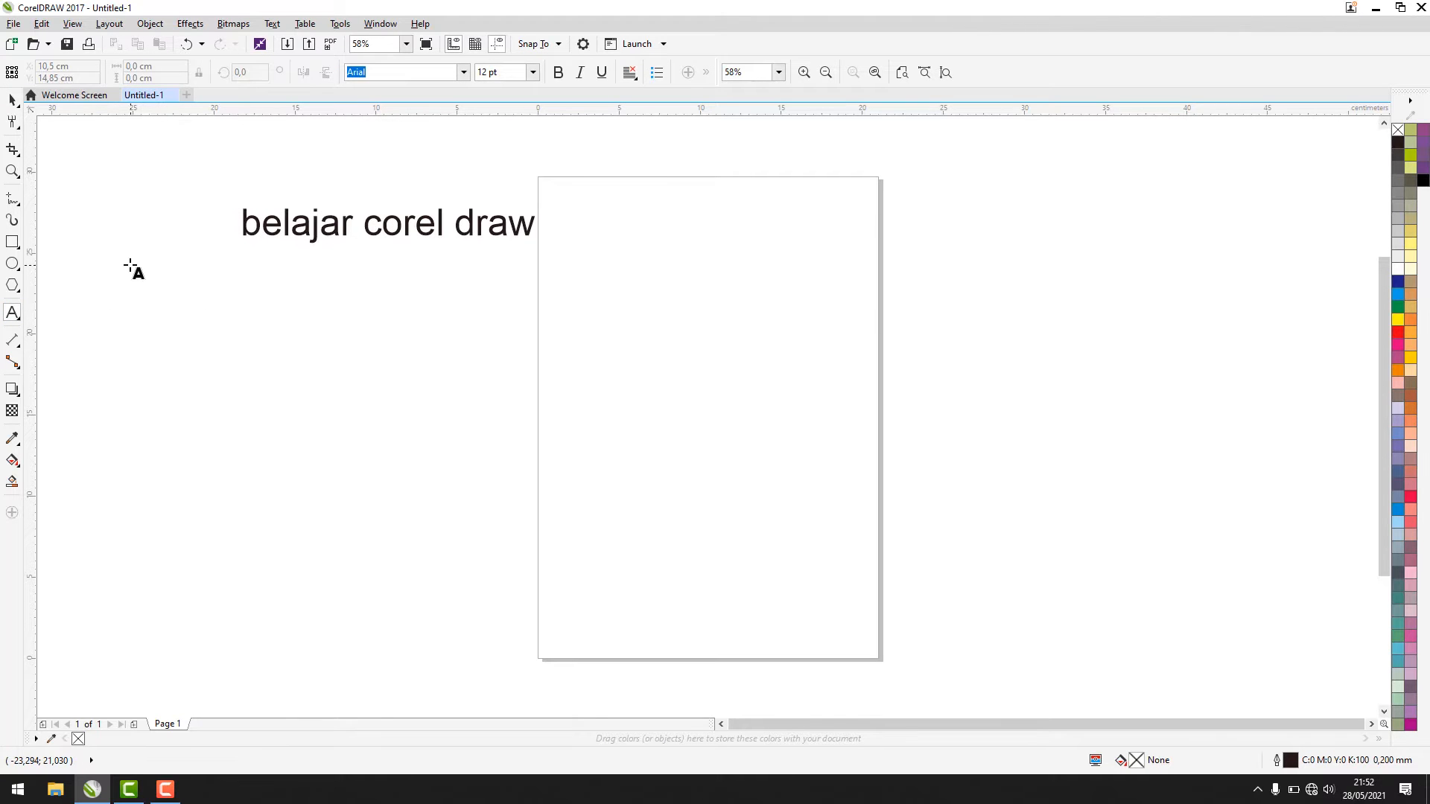
pyautogui.moveTo(130, 266); pyautogui.dragTo(527, 448)
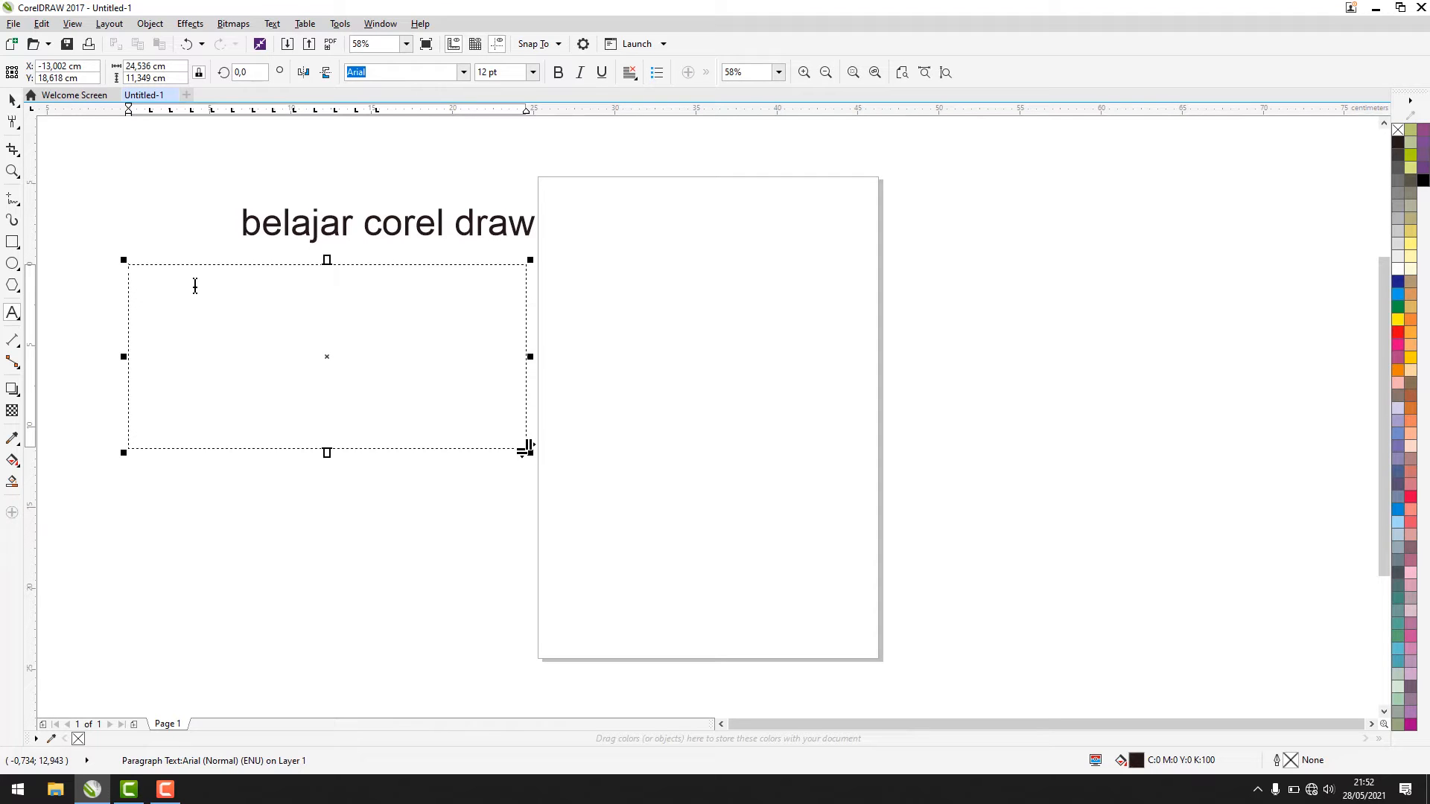
pyautogui.write('belajar corel draw')
pyautogui.click(13, 99)
pyautogui.click(149, 176)
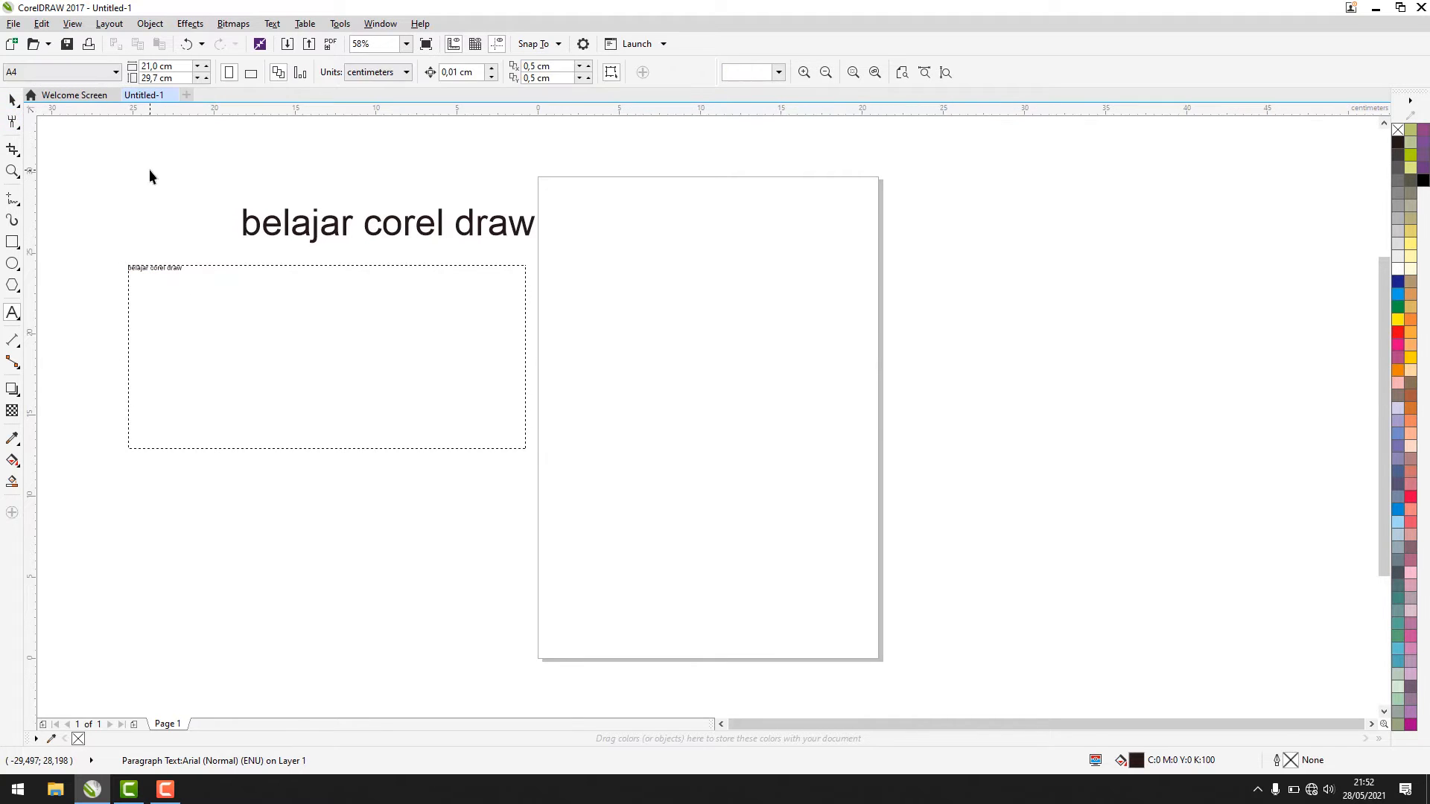
# Step: Select the paragraph text frame below the large text with the Pick tool and delete it
pyautogui.hotkey('ctrl', 'space')
pyautogui.moveTo(98, 243); pyautogui.dragTo(648, 530)
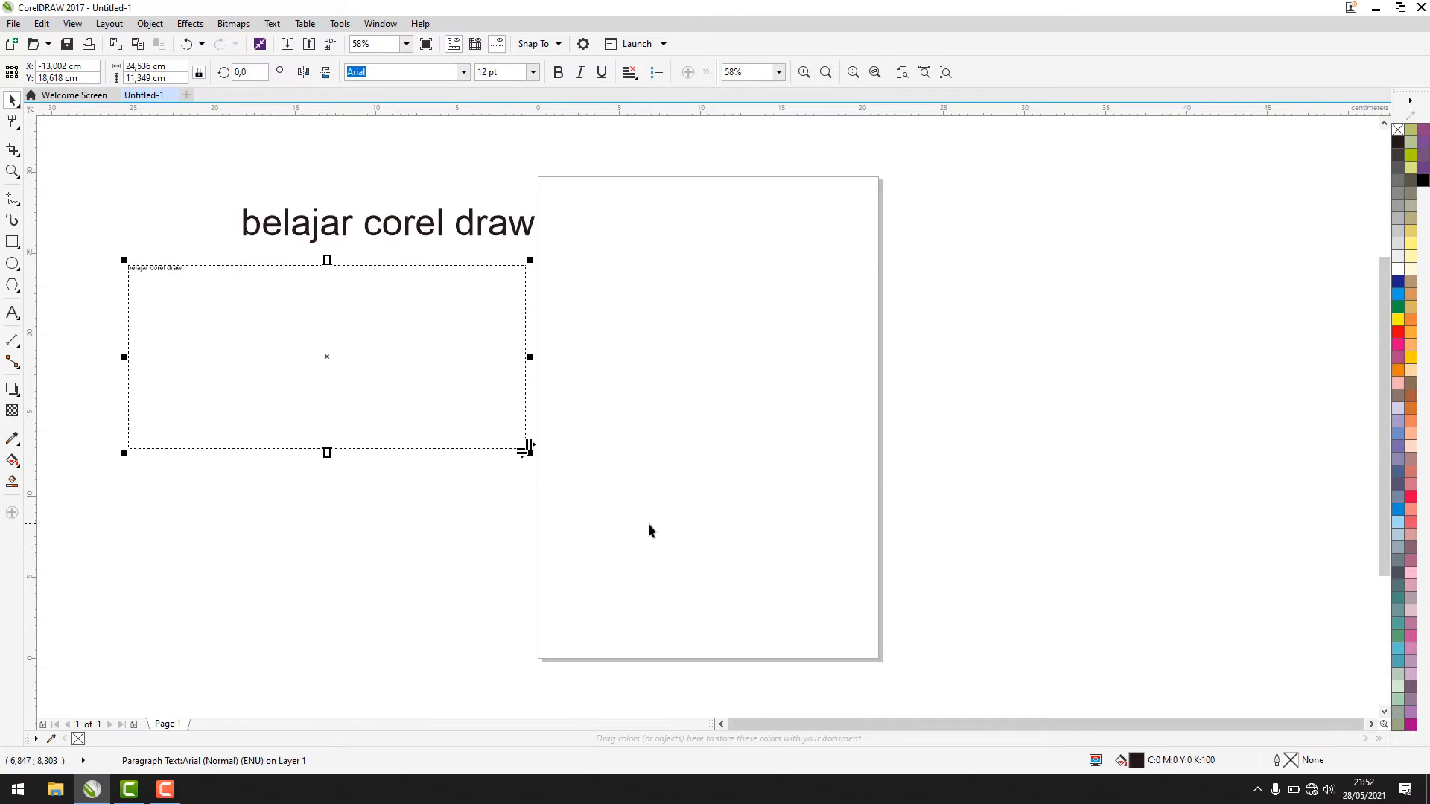
pyautogui.click(476, 547)
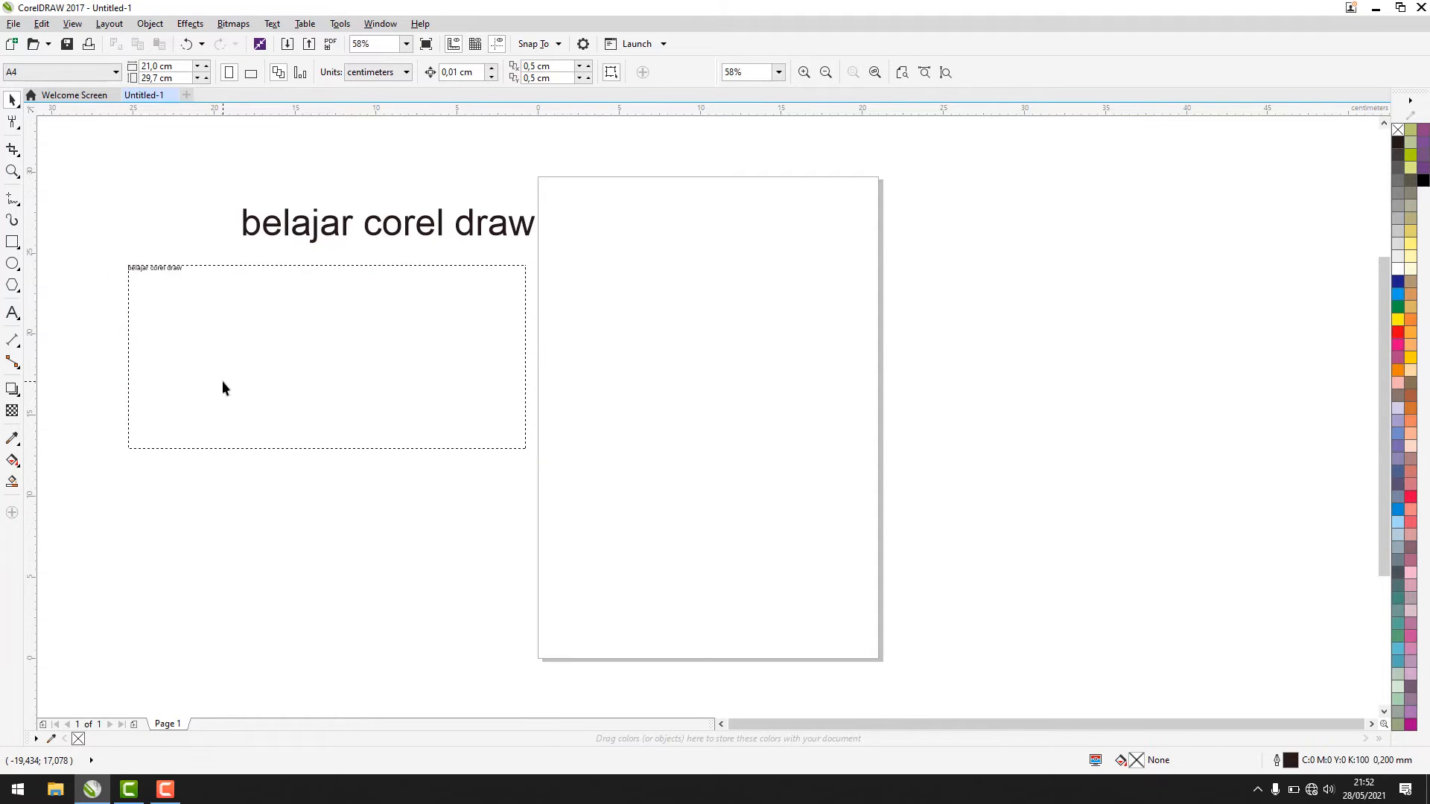
pyautogui.moveTo(439, 422); pyautogui.dragTo(606, 521)
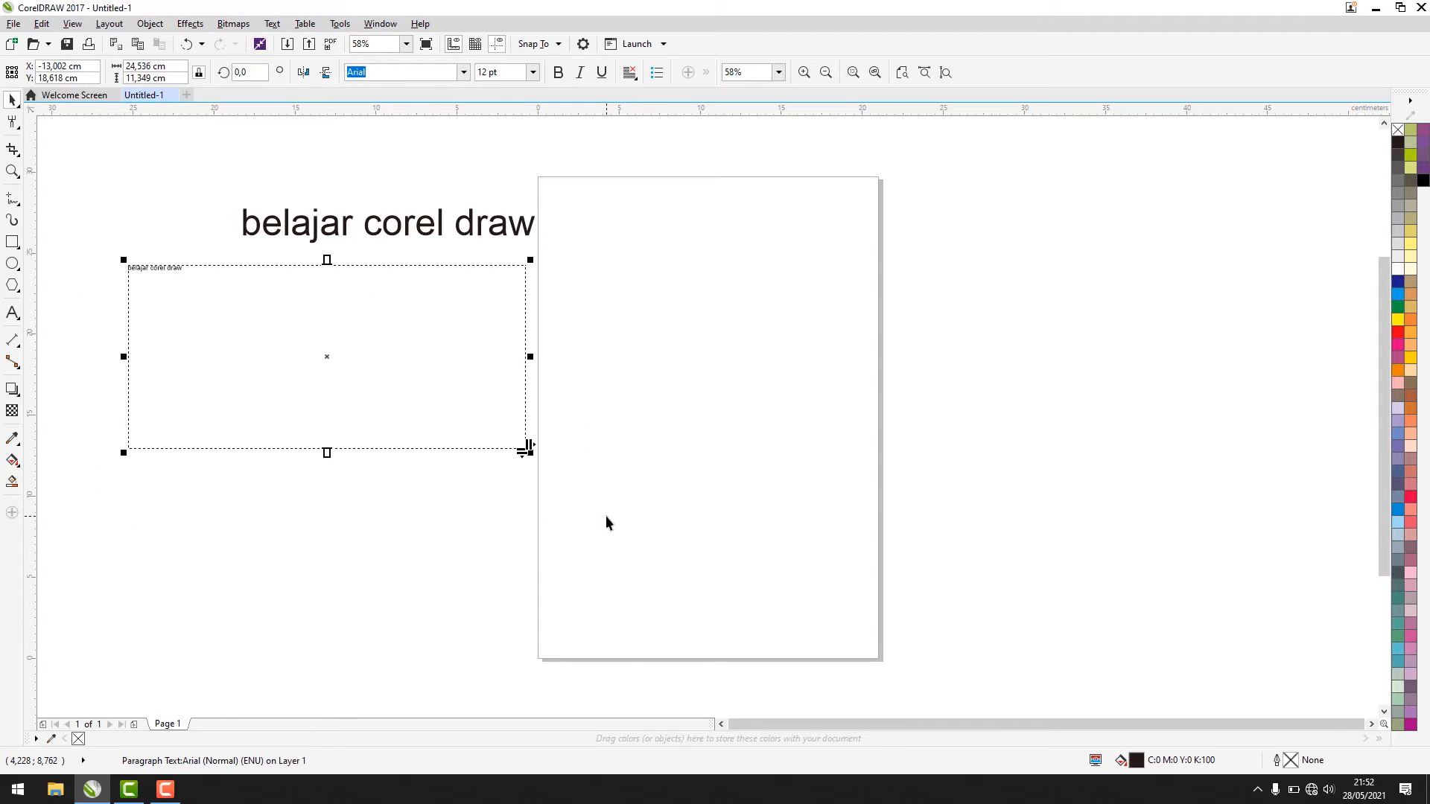
pyautogui.click(392, 537)
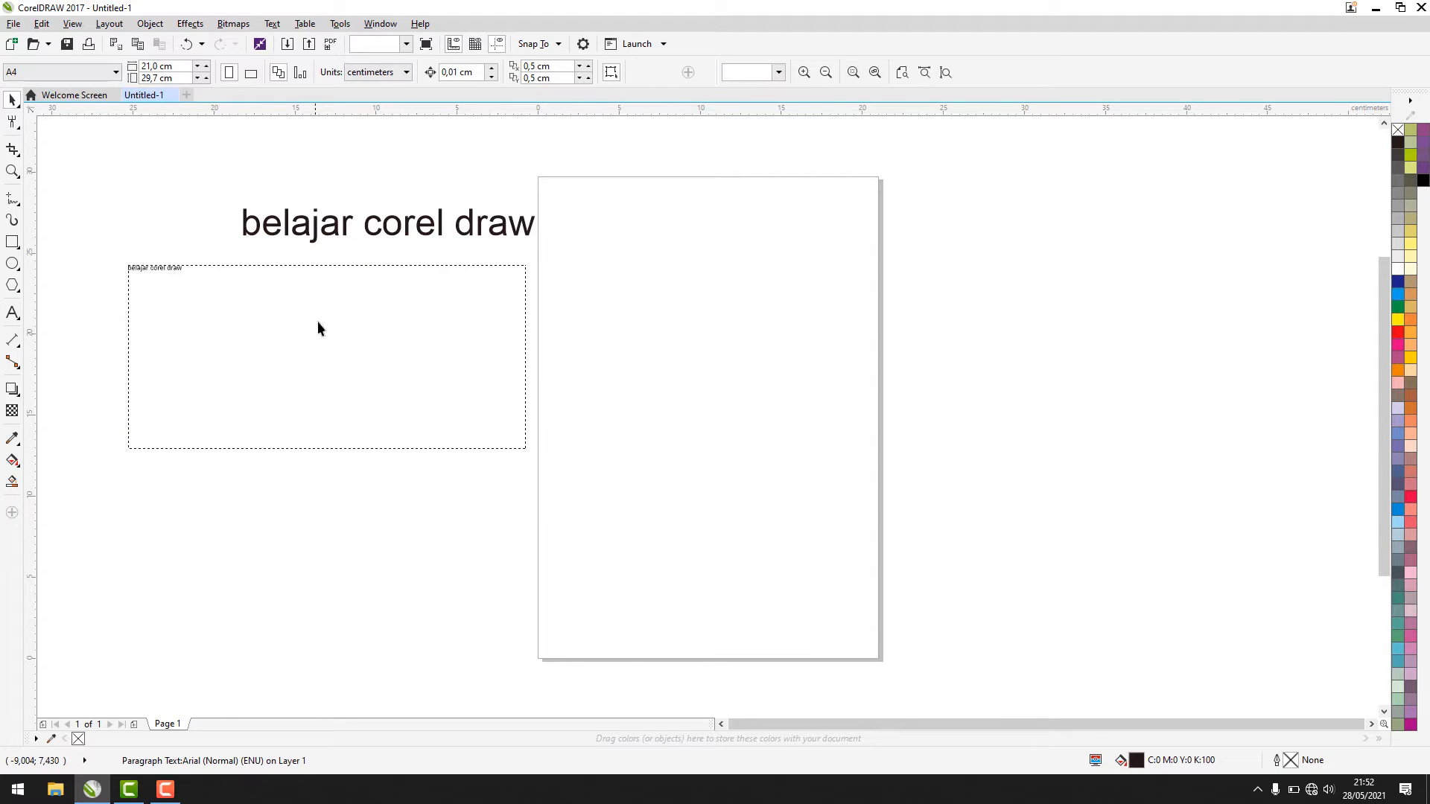
pyautogui.moveTo(97, 249); pyautogui.dragTo(679, 530)
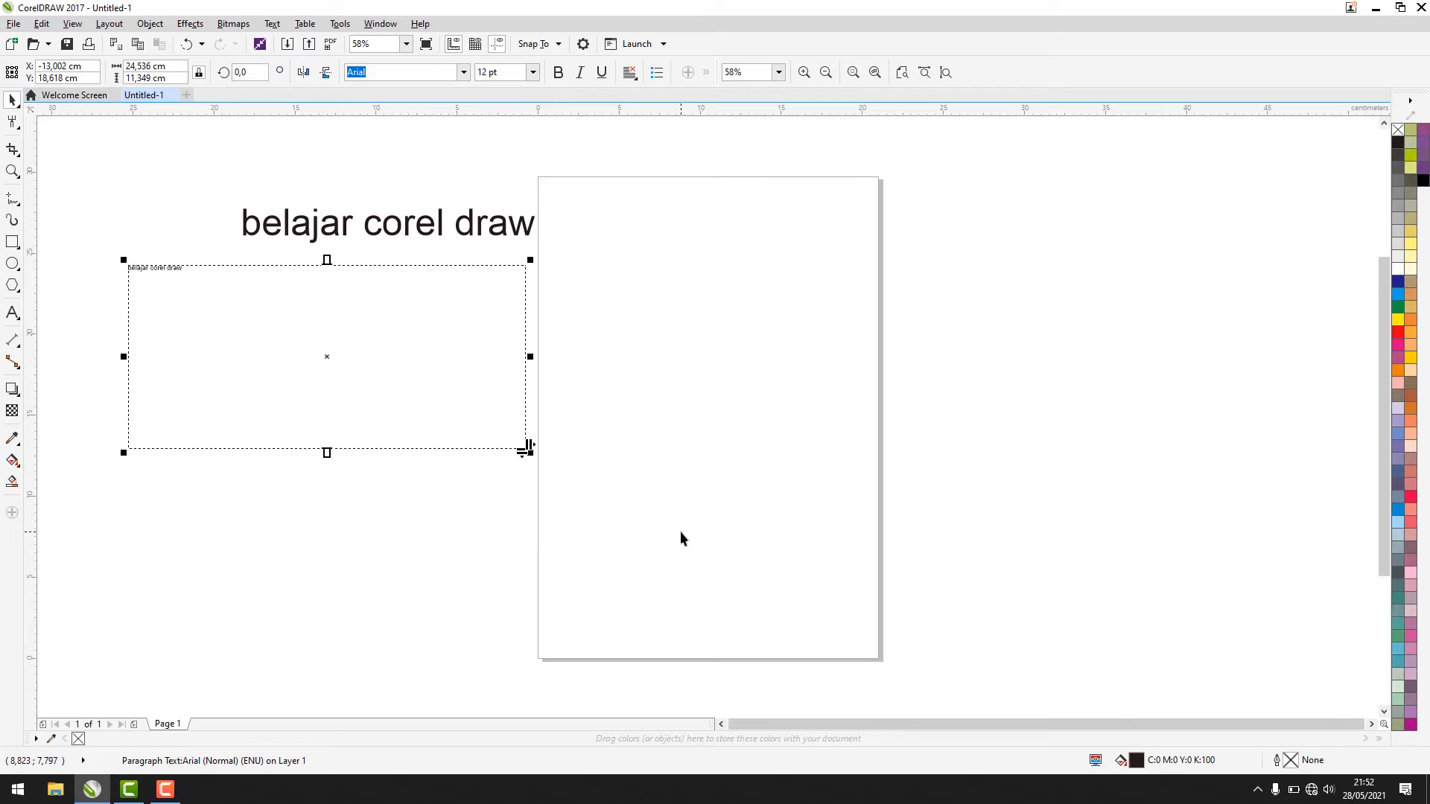
pyautogui.press('Delete')
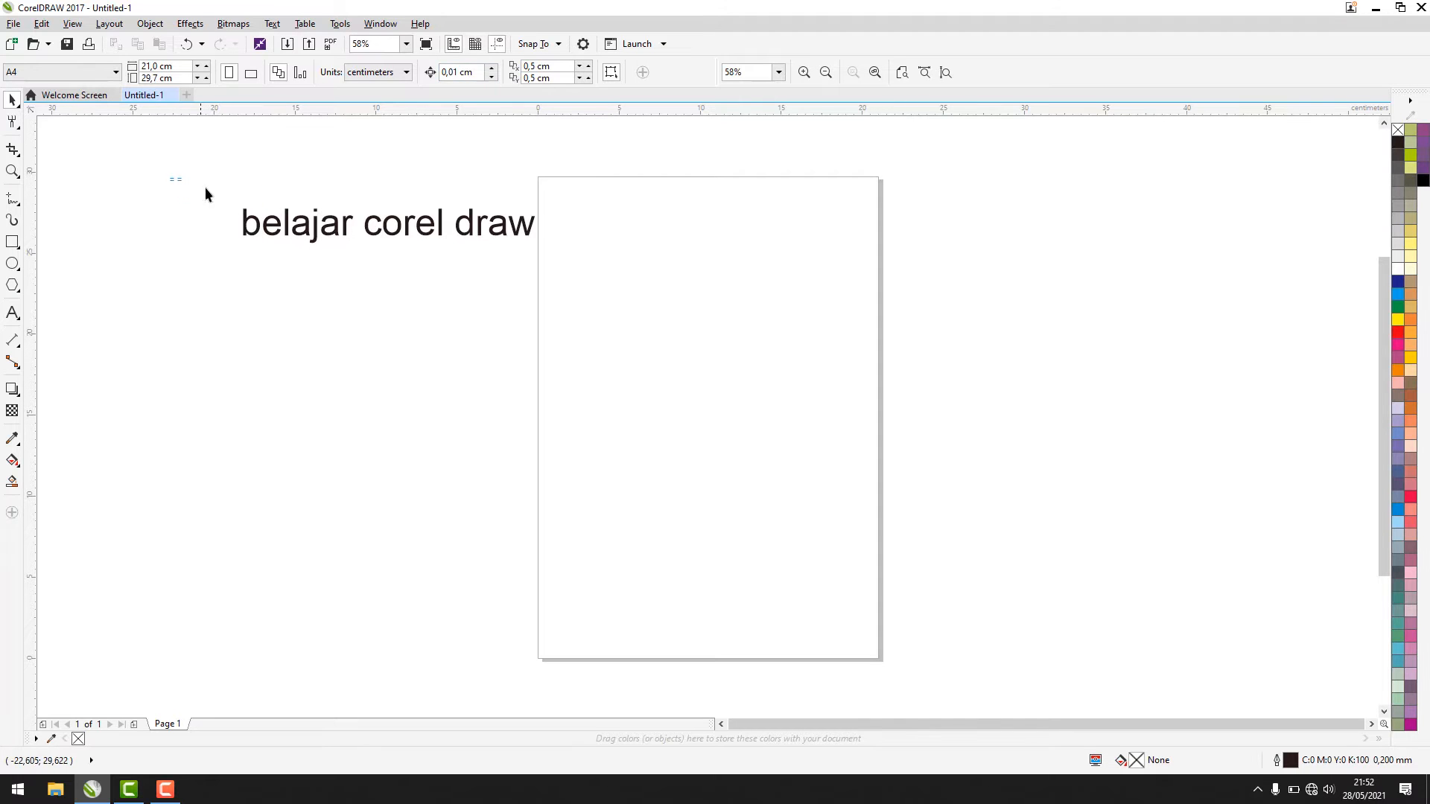
pyautogui.moveTo(645, 297); pyautogui.dragTo(646, 296)
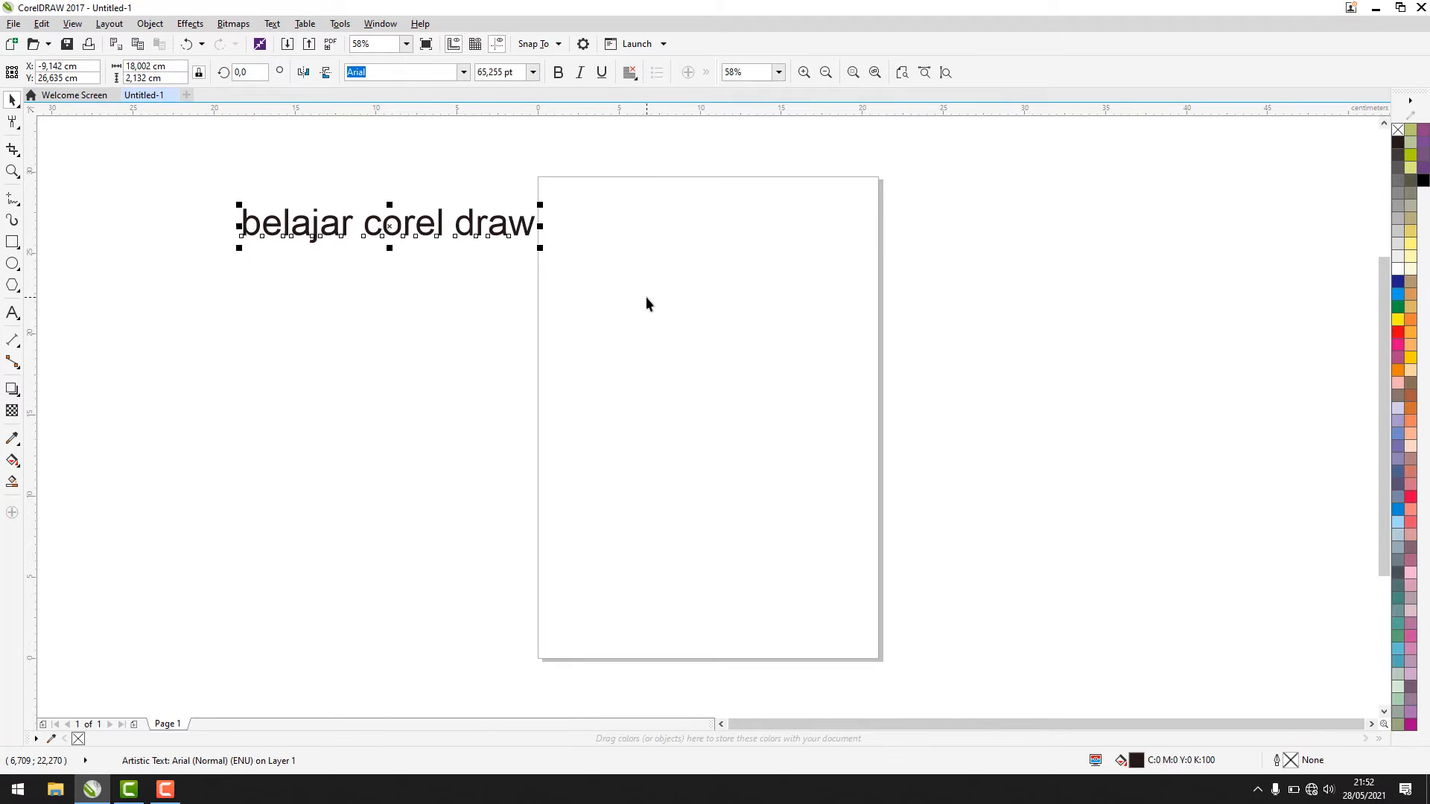
pyautogui.click(395, 309)
pyautogui.moveTo(176, 172); pyautogui.dragTo(630, 296)
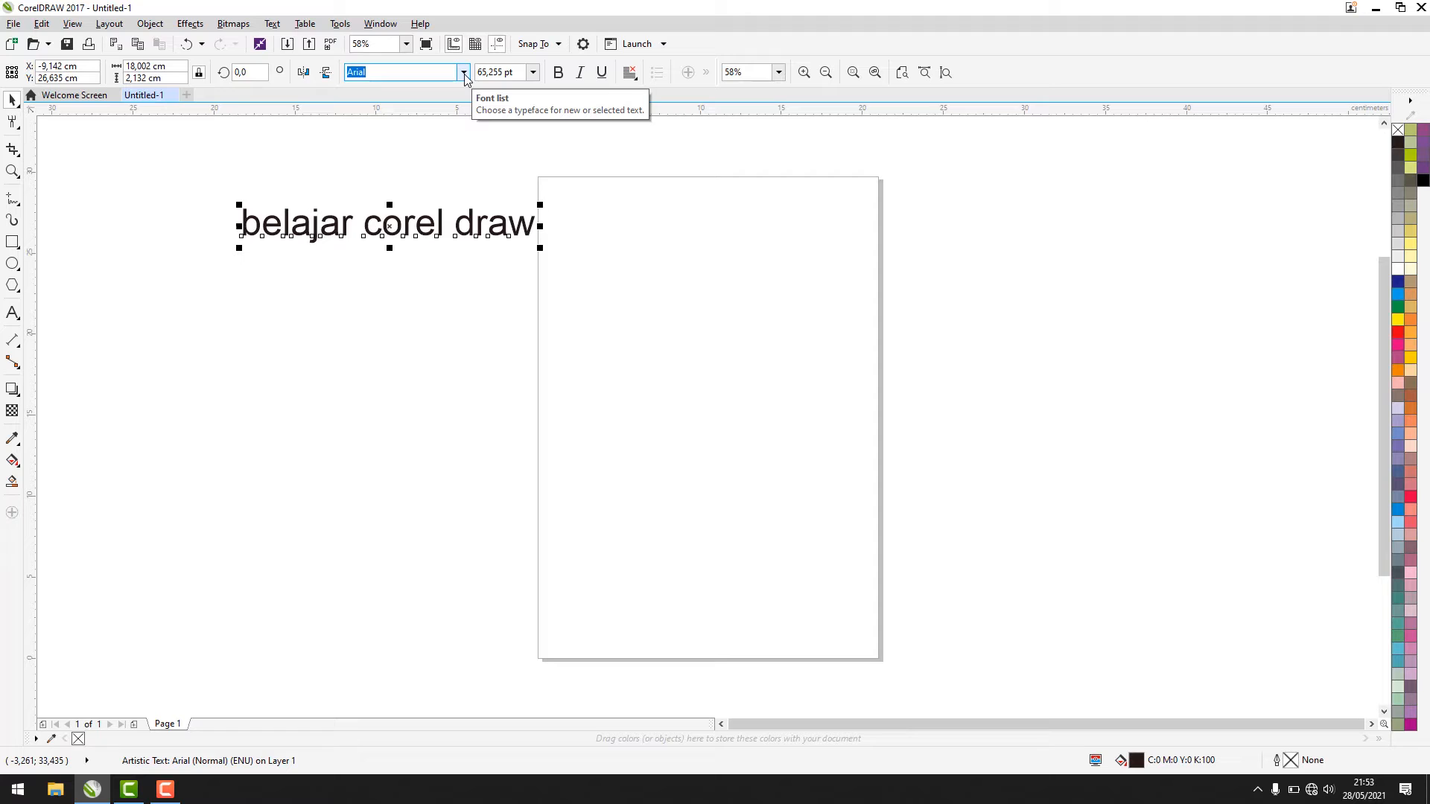
pyautogui.click(359, 176)
pyautogui.moveTo(183, 184); pyautogui.dragTo(635, 303)
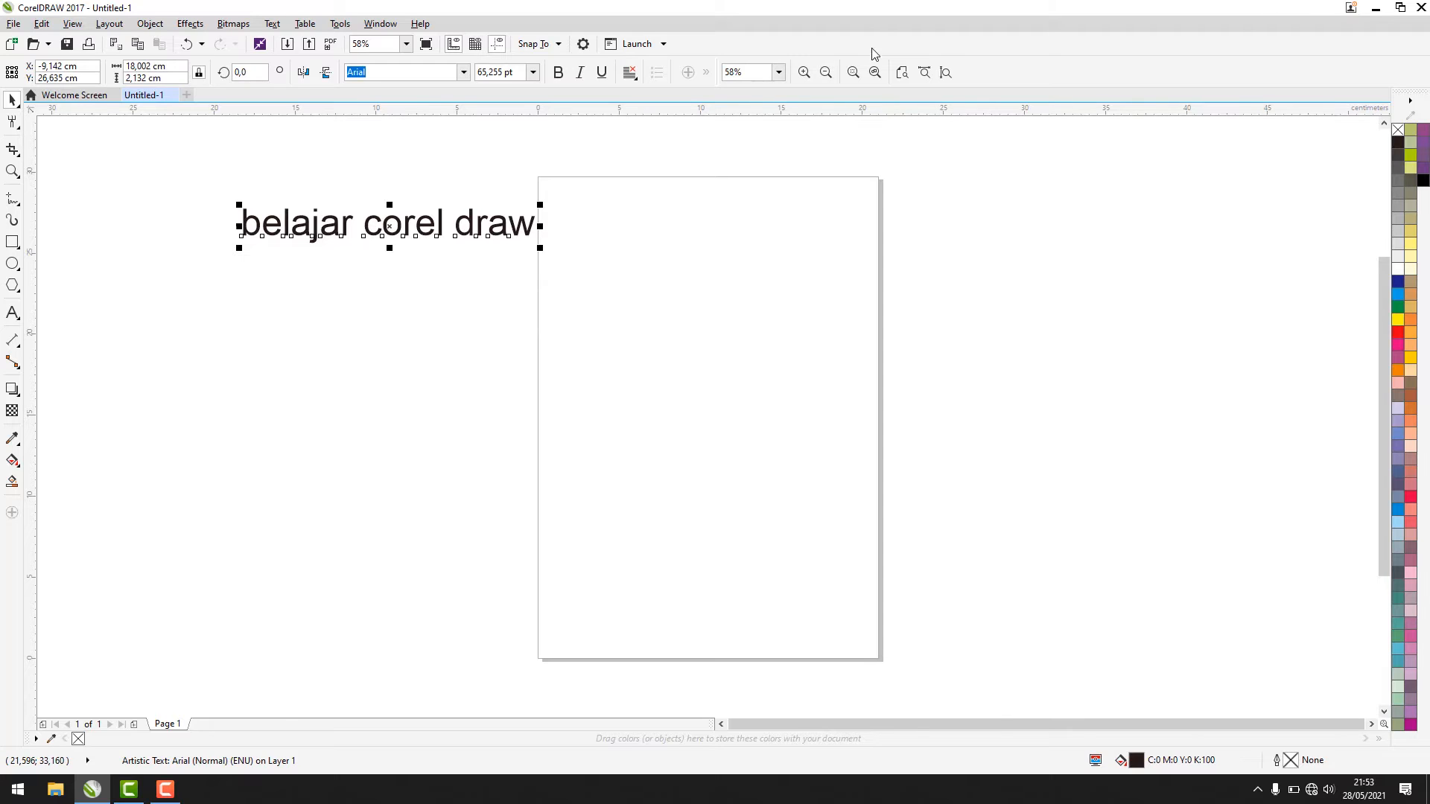
pyautogui.moveTo(179, 167)
pyautogui.mouseDown()
pyautogui.moveTo(624, 281)
pyautogui.moveTo(665, 253)
pyautogui.mouseUp()
pyautogui.click(665, 254)
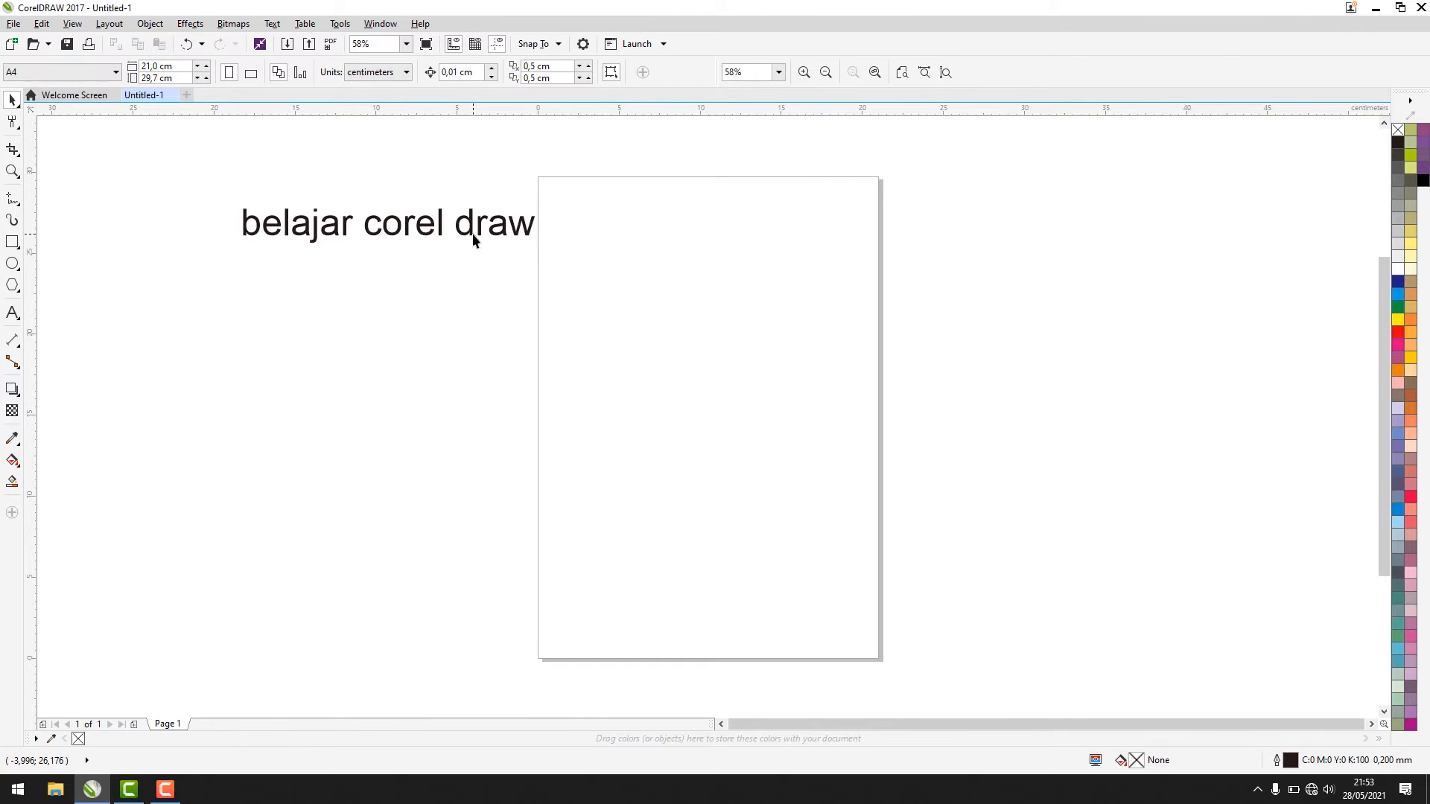
# Step: Zoom to the selected "belajar corel draw" text, zoom back out one level, and deselect the text
pyautogui.scroll(-2, 472, 234)
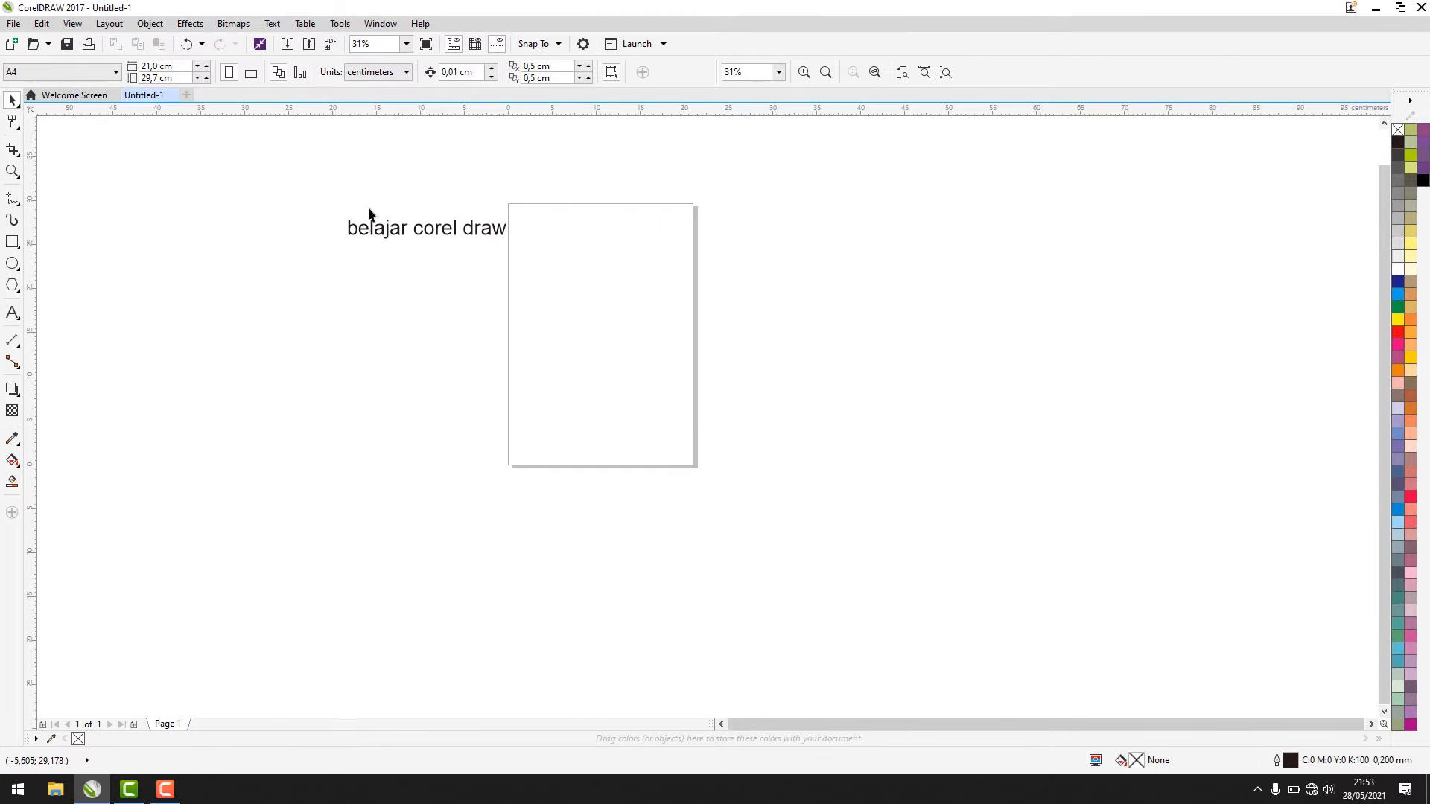
pyautogui.moveTo(612, 296); pyautogui.dragTo(633, 297)
pyautogui.moveTo(296, 179); pyautogui.dragTo(601, 293)
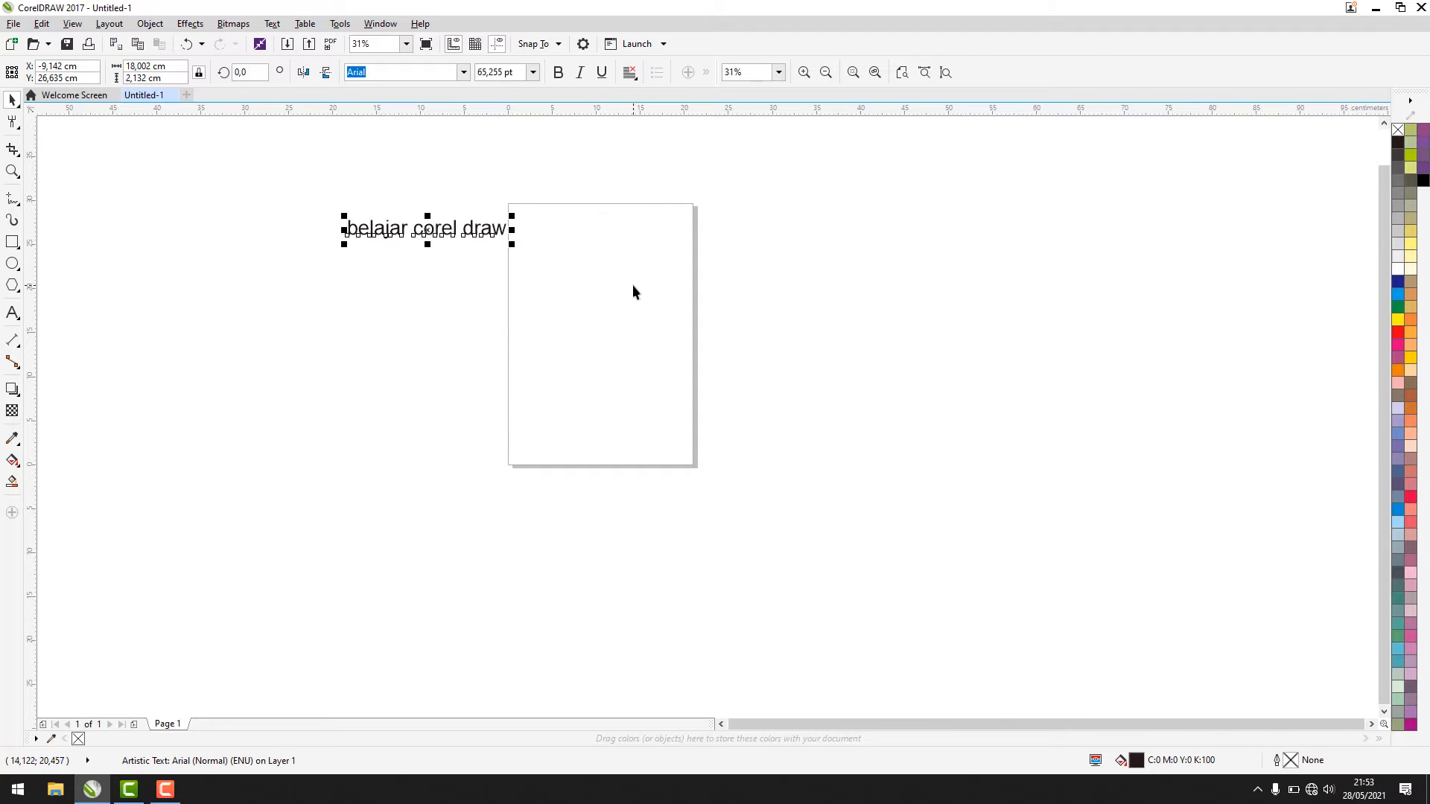
pyautogui.click(854, 74)
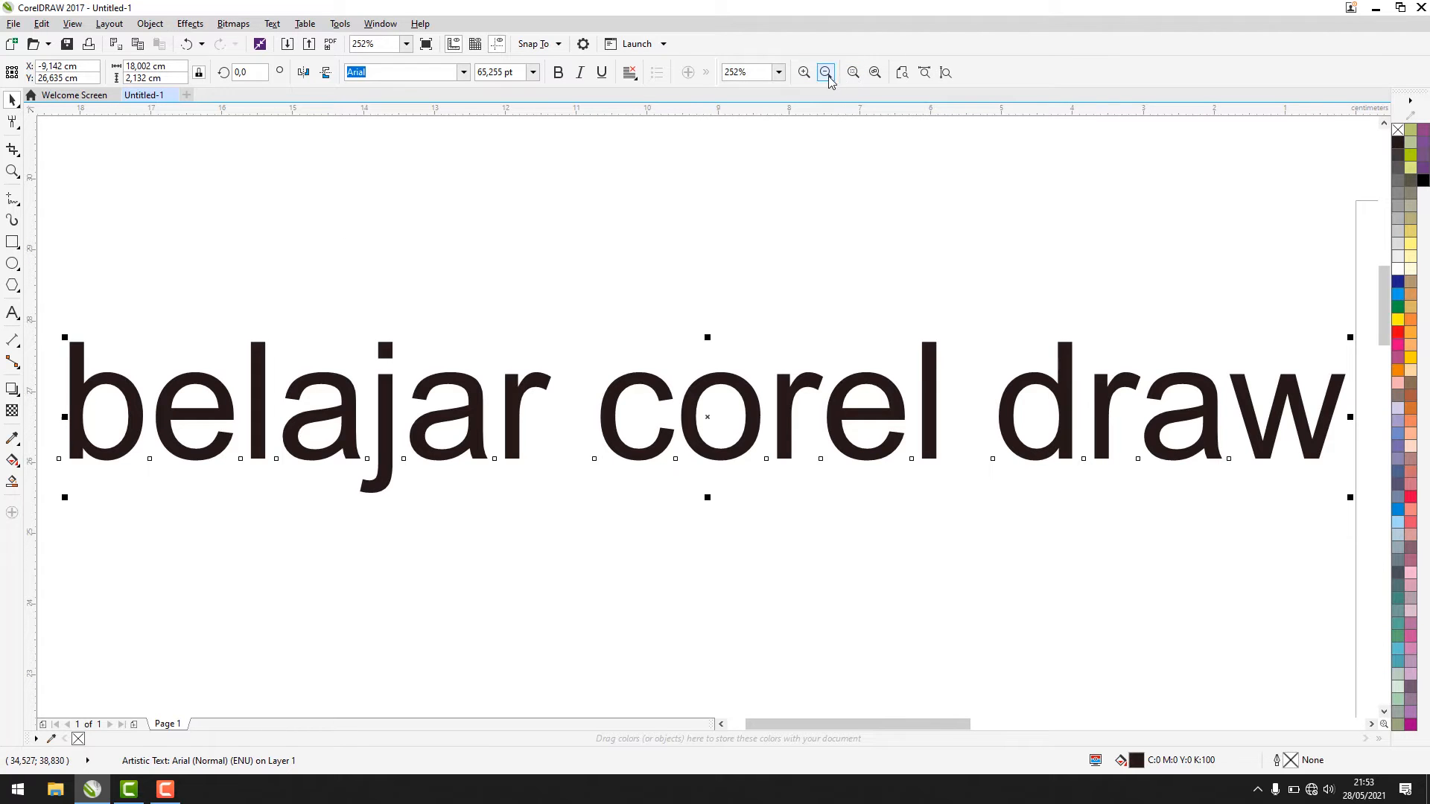
pyautogui.click(825, 72)
pyautogui.click(730, 225)
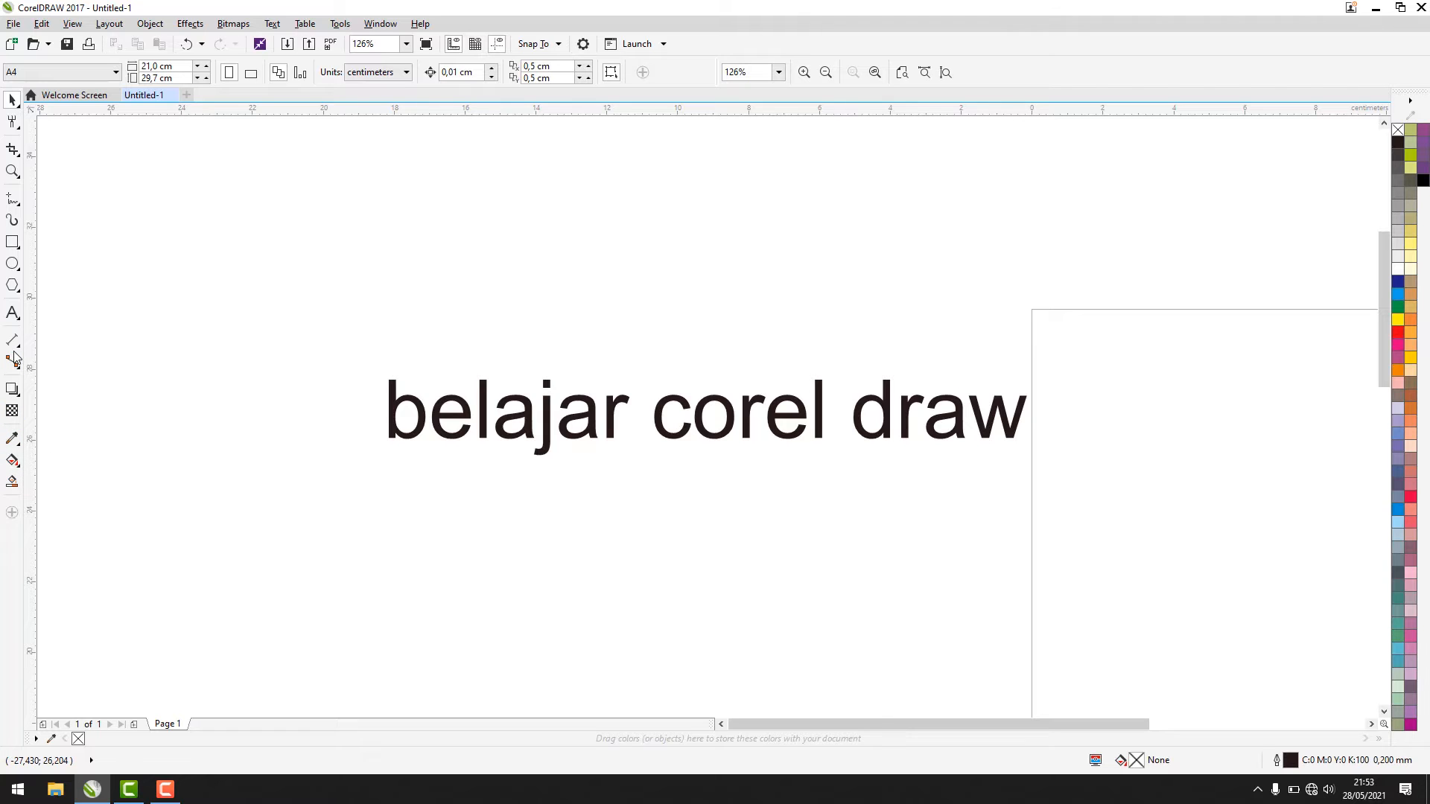
# Step: Magnify the whole text and then the word "belajar" with the Zoom tool, and return to the Pick tool
pyautogui.click(12, 171)
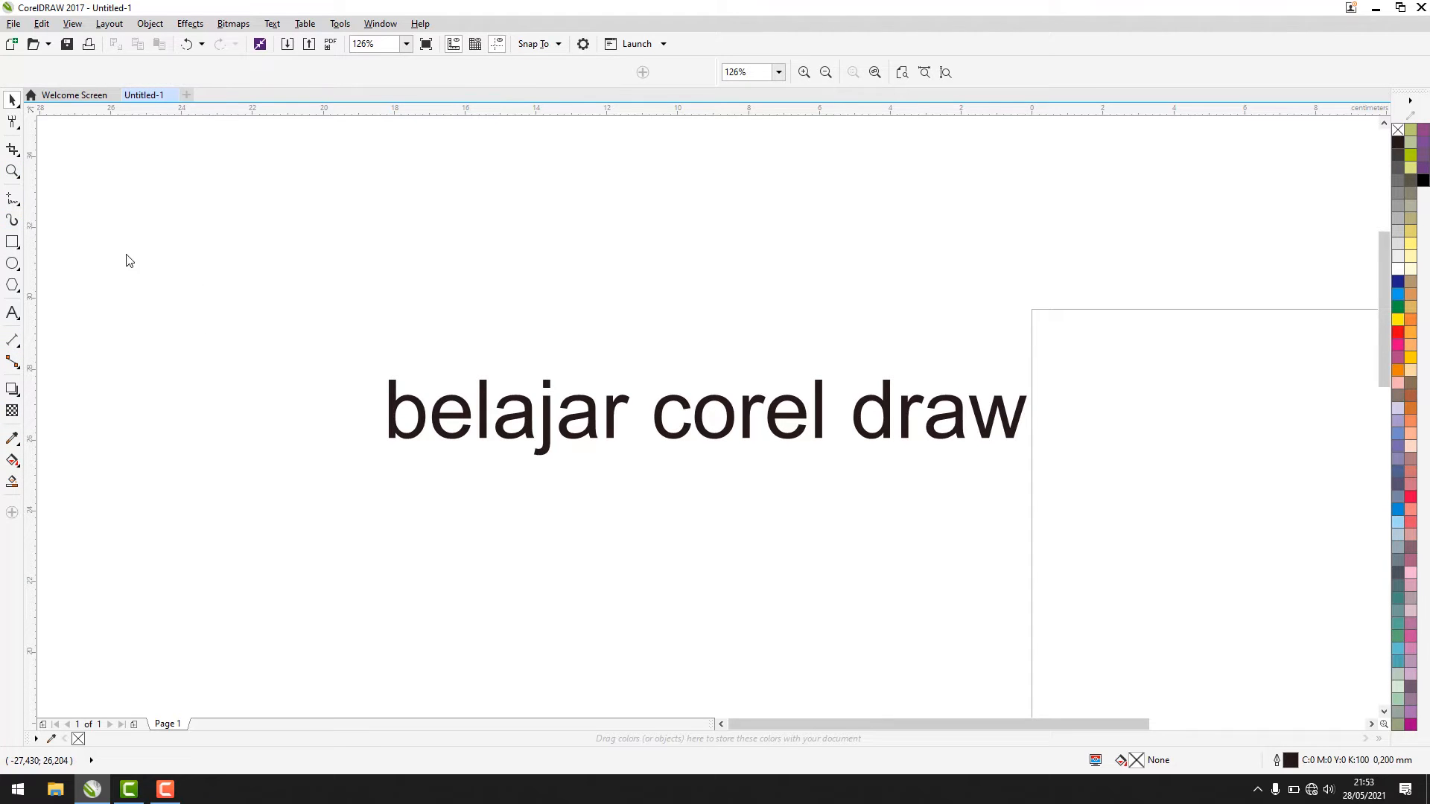
pyautogui.moveTo(278, 313); pyautogui.dragTo(1070, 526)
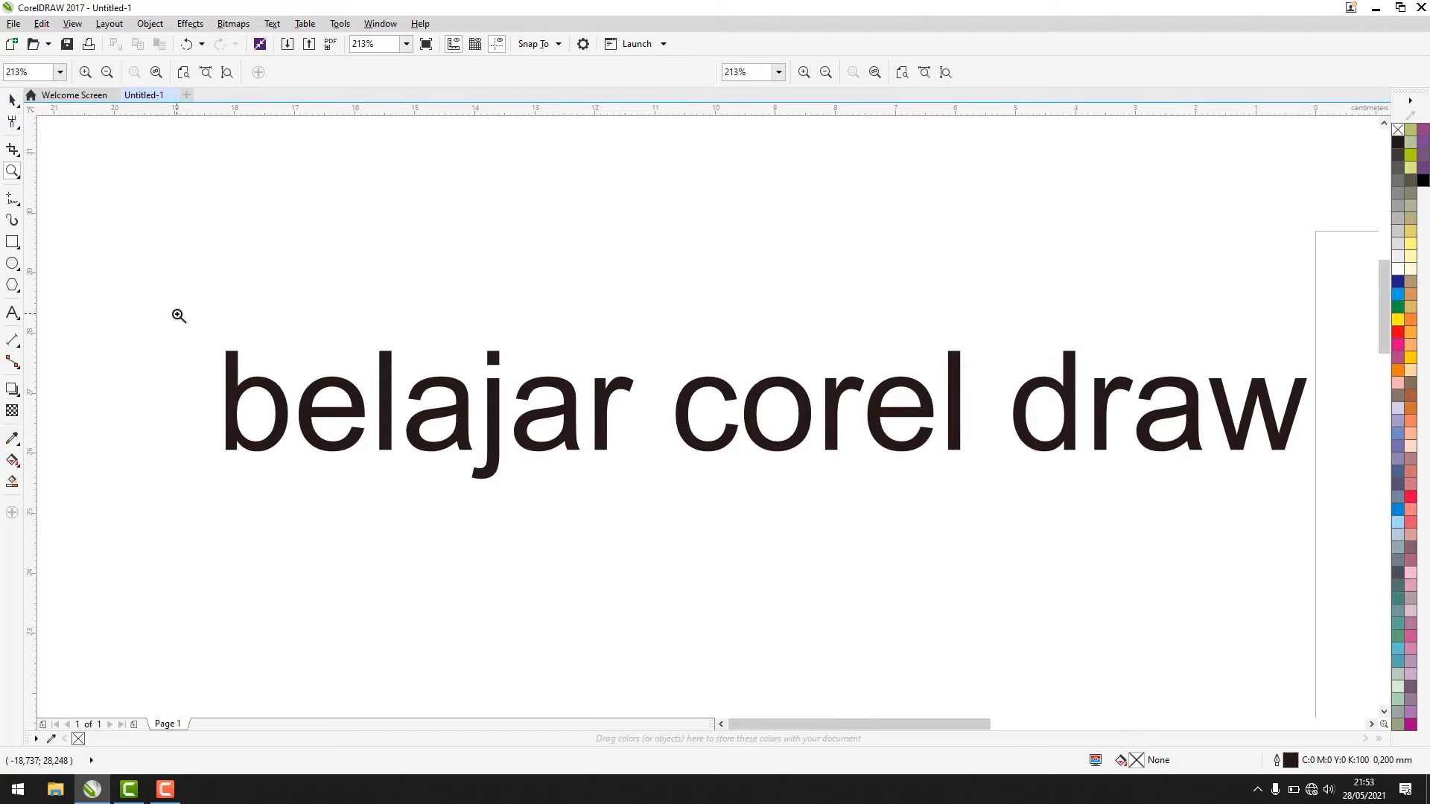
pyautogui.moveTo(177, 313); pyautogui.dragTo(697, 489)
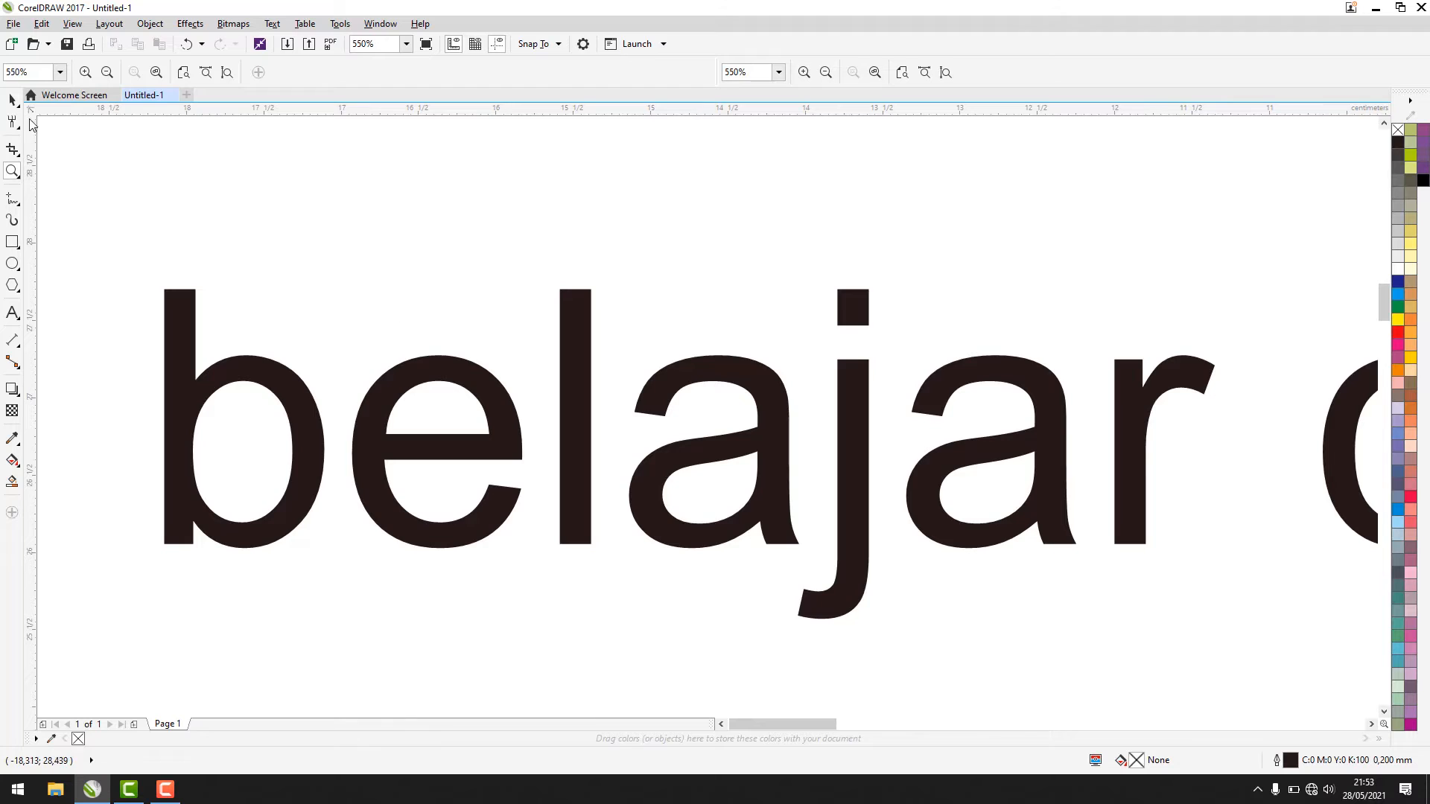
pyautogui.click(12, 100)
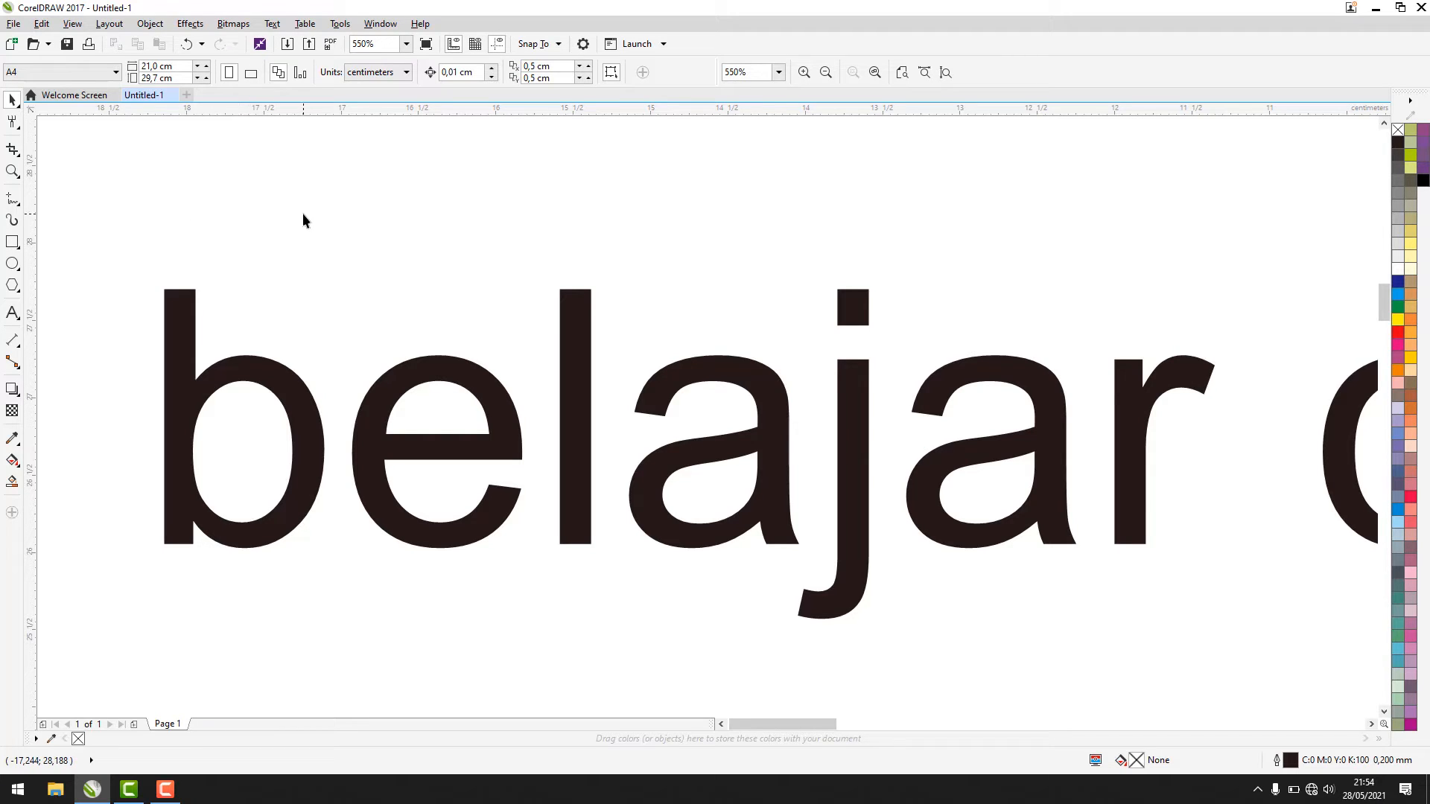
# Step: Delete the large "belajar corel draw" text beside the page
pyautogui.click(876, 73)
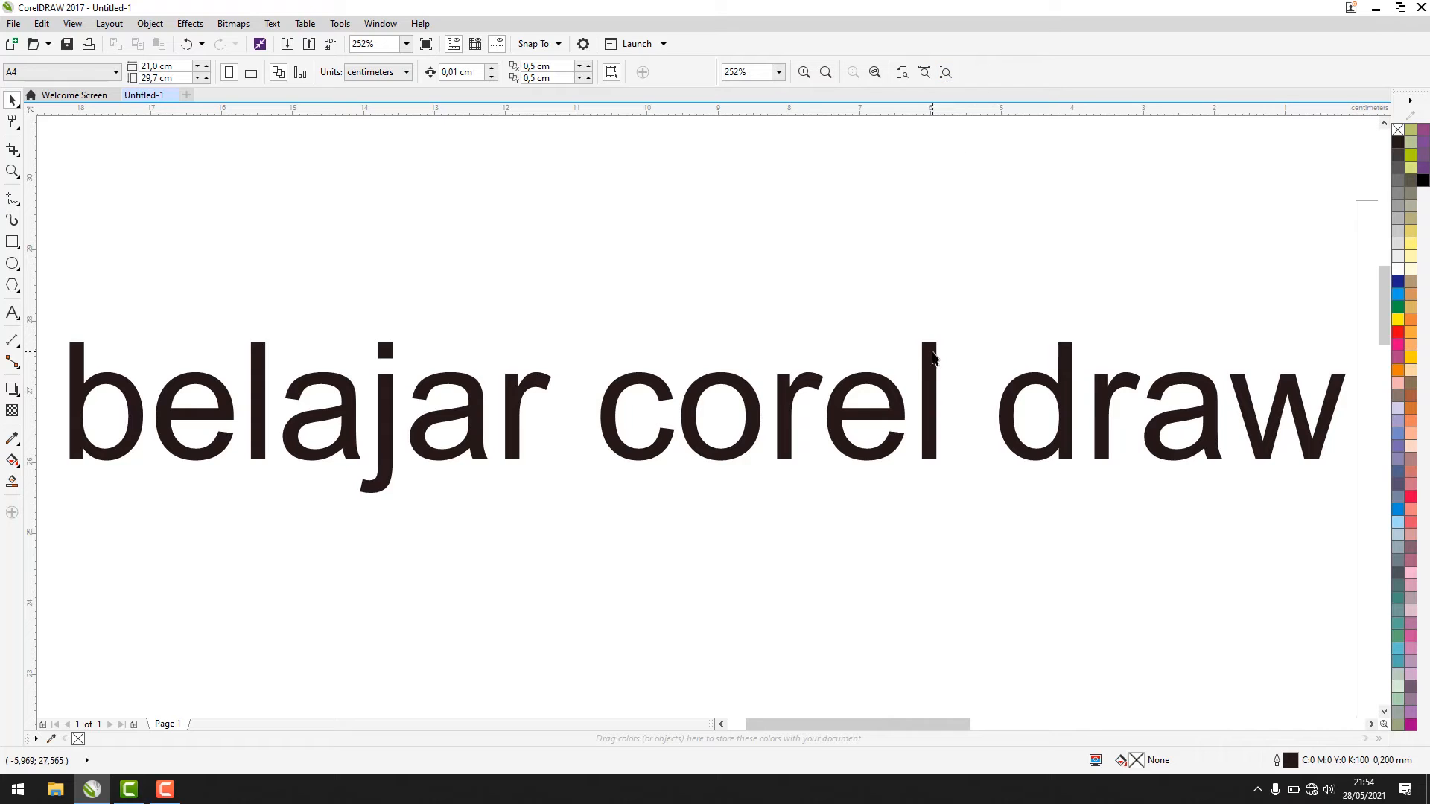
pyautogui.click(933, 358)
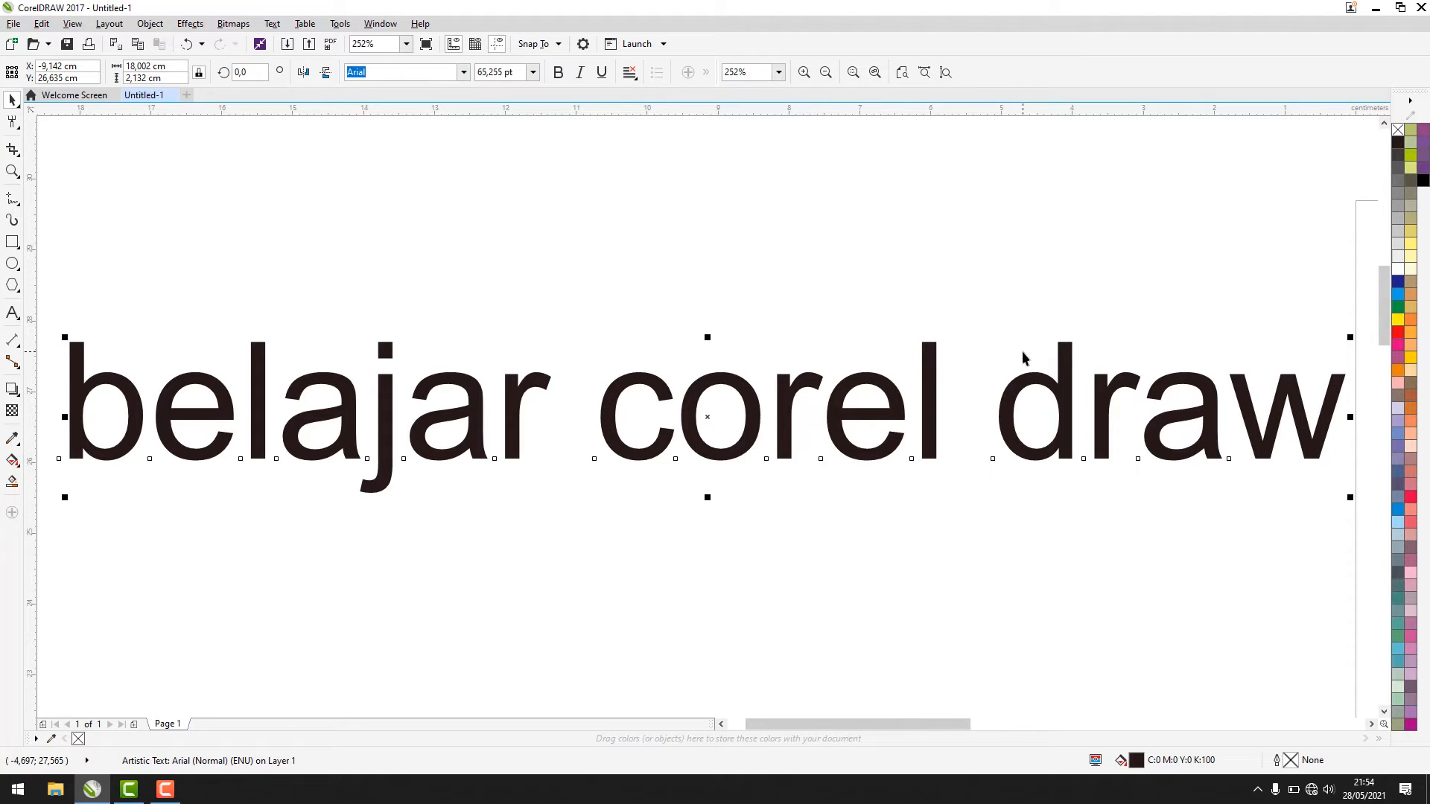
pyautogui.press('Delete')
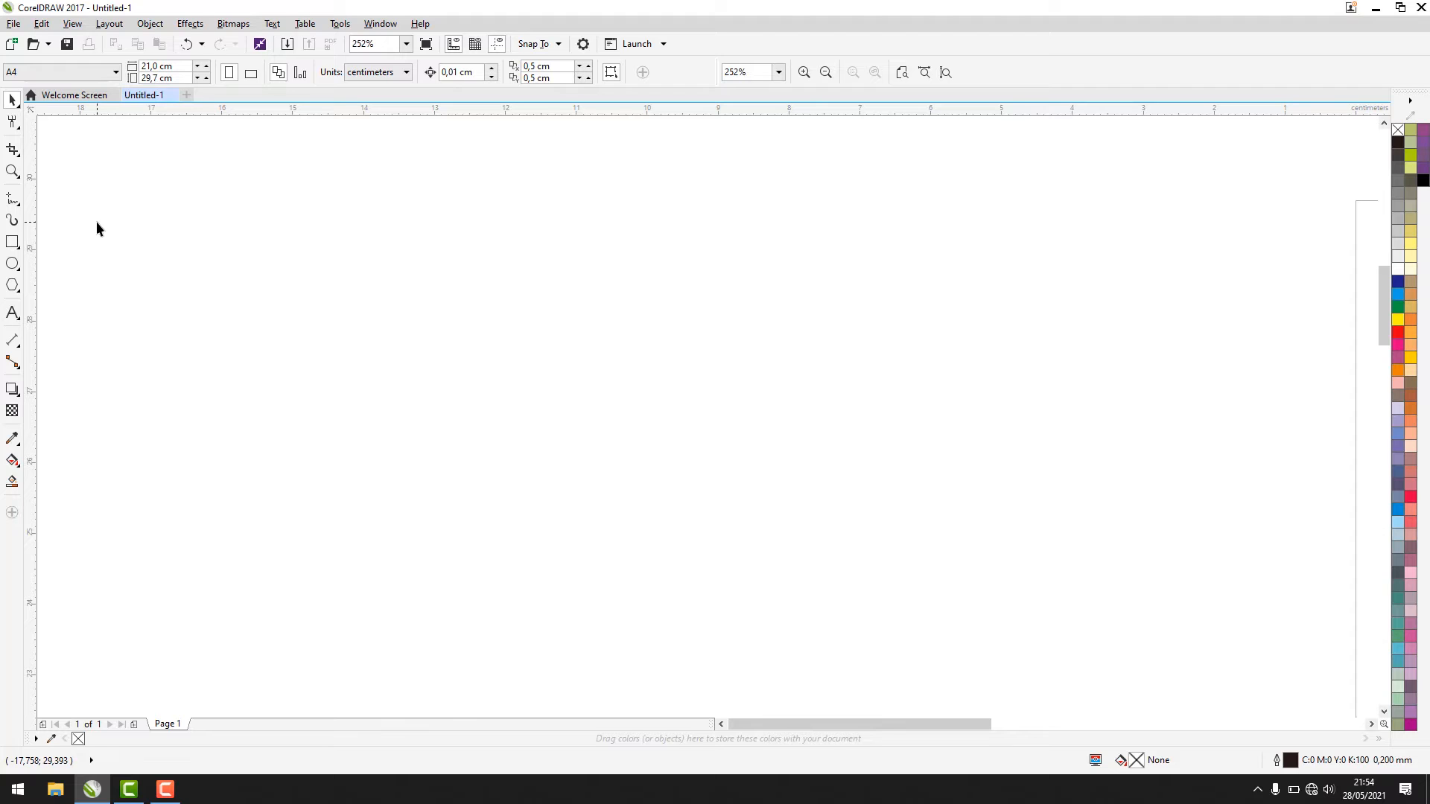
# Step: Draw a closed, straight-sided four-corner shape about 4.7 cm wide and 4.8 cm high with the Pen tool
pyautogui.click(16, 203)
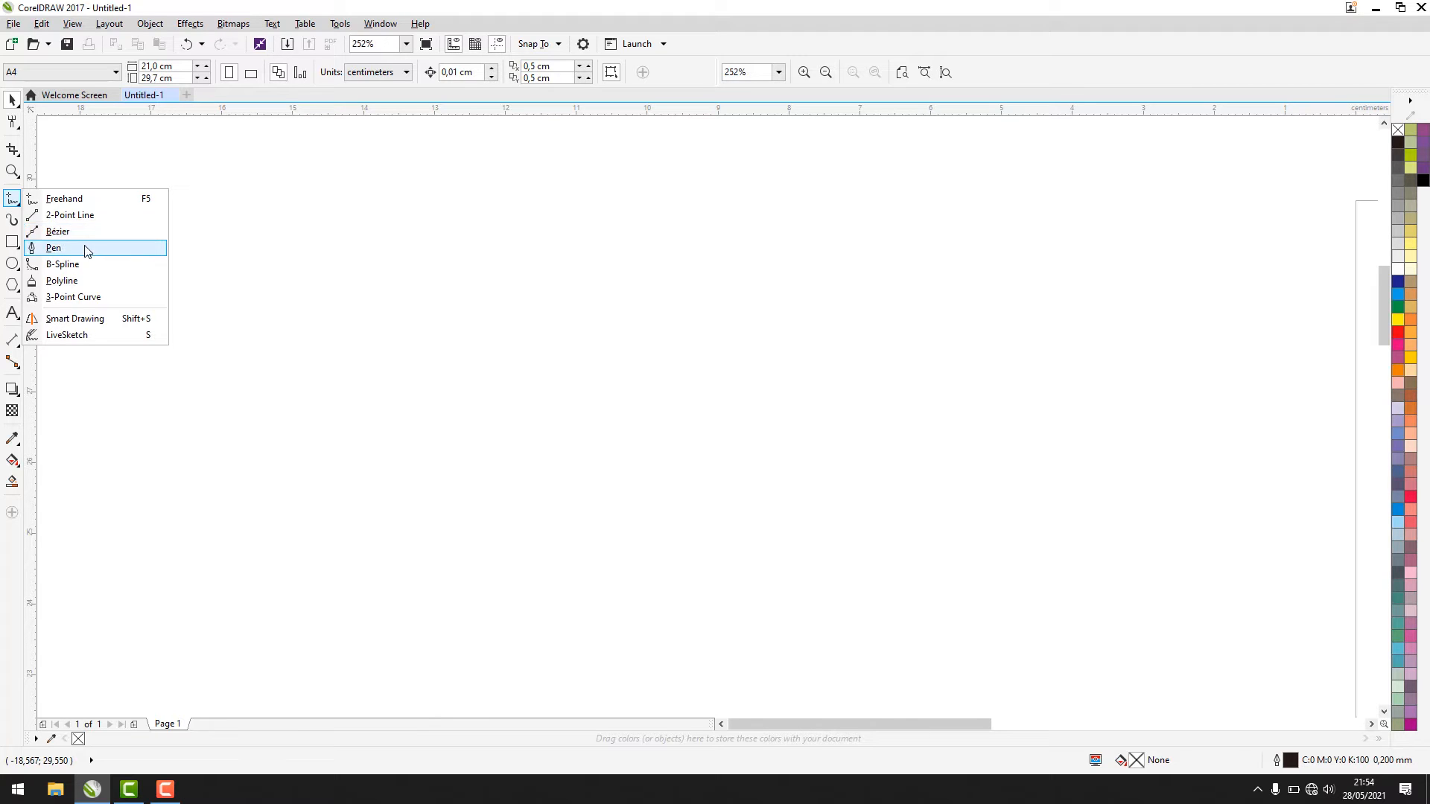
pyautogui.click(85, 248)
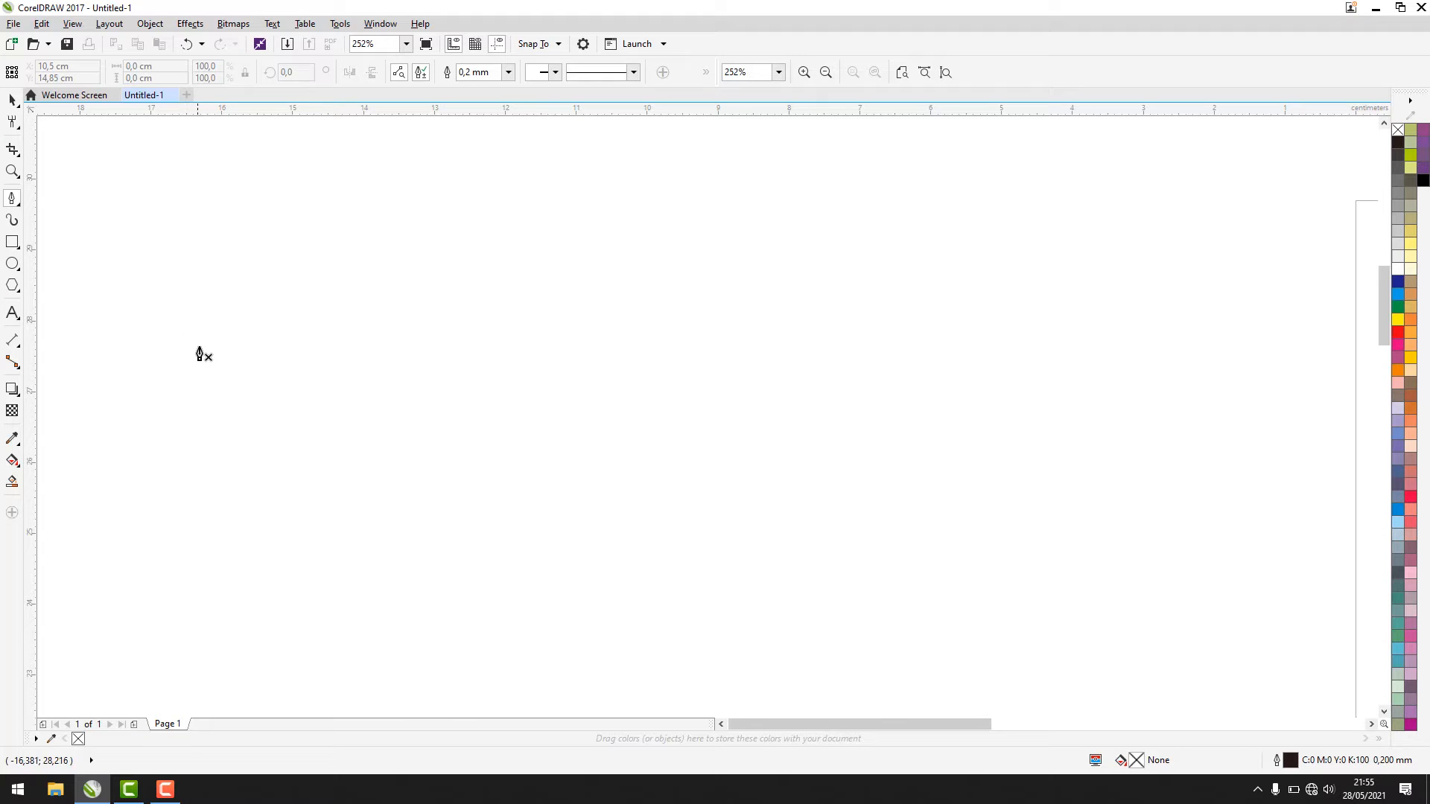
pyautogui.click(167, 344)
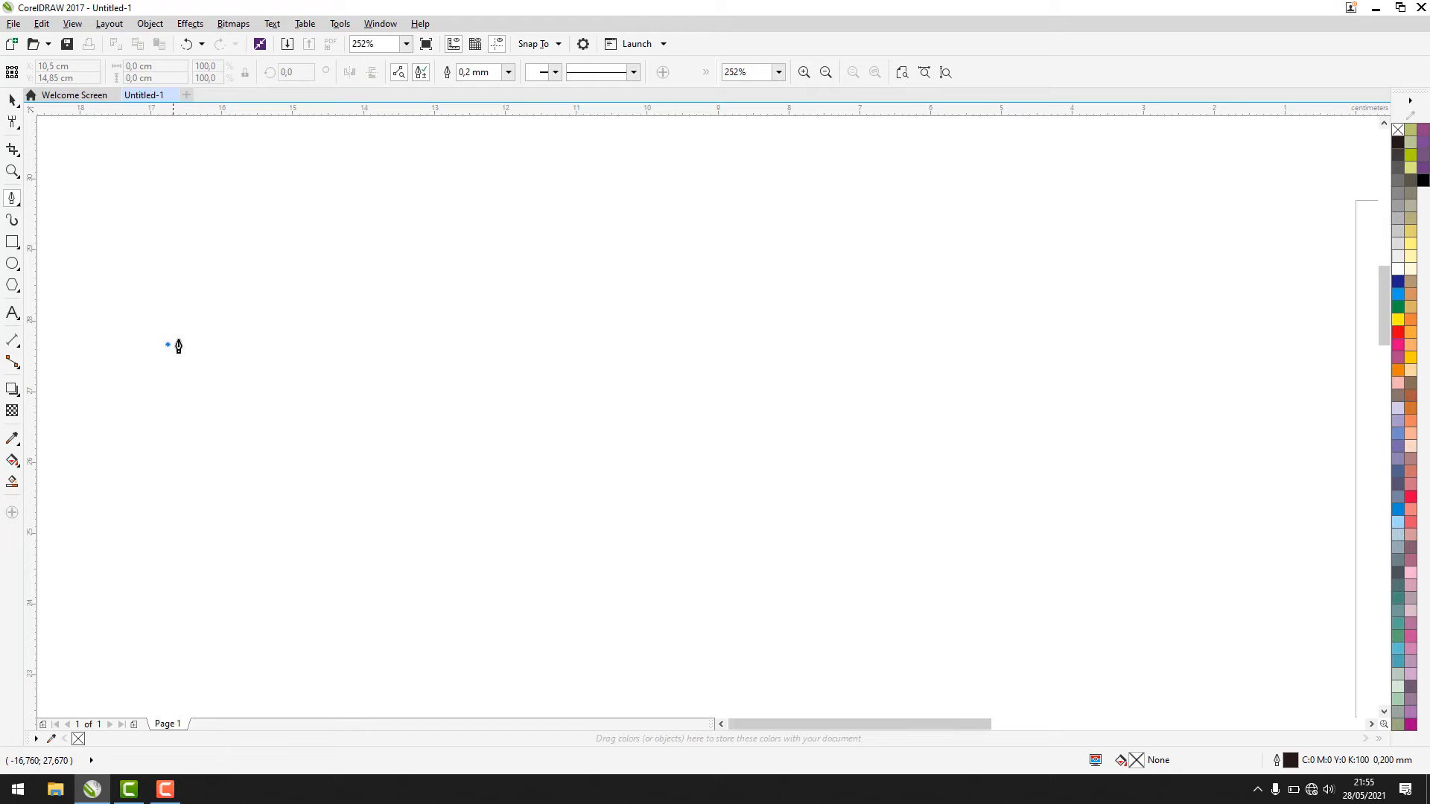
pyautogui.click(332, 191)
pyautogui.click(501, 402)
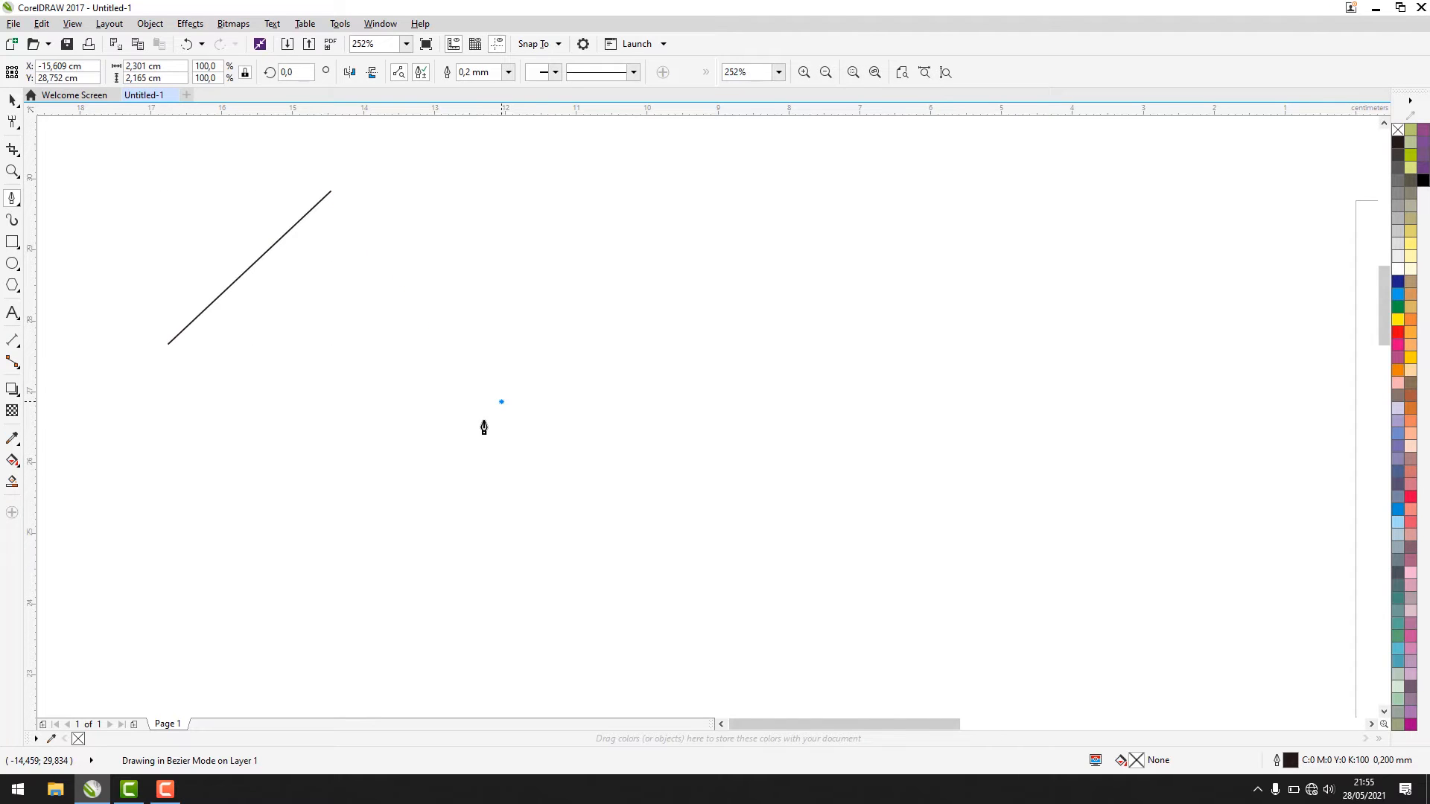
pyautogui.click(231, 530)
pyautogui.click(168, 345)
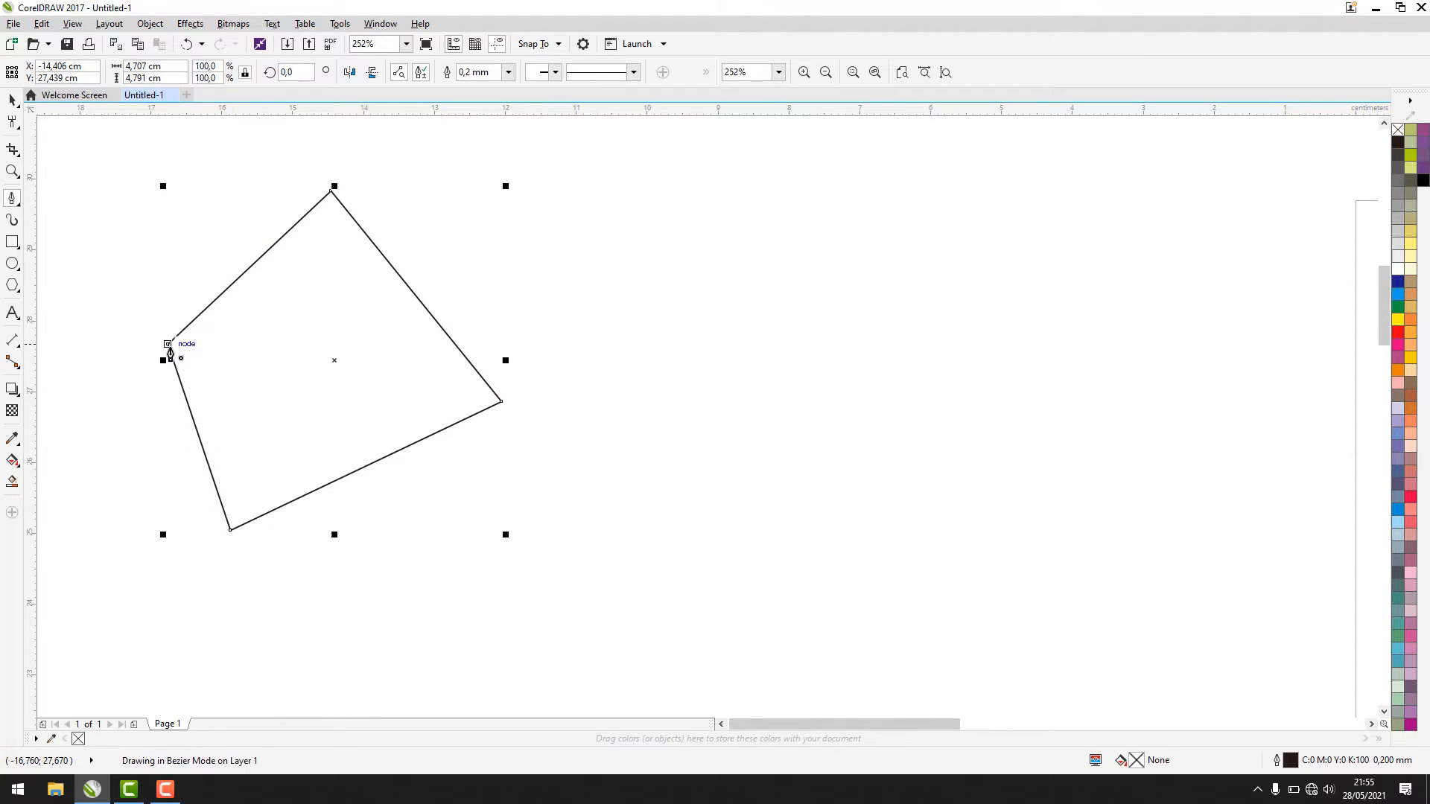
pyautogui.press('space')
# Step: Check which snapping options are enabled while the four-sided shape is selected
pyautogui.moveTo(88, 153); pyautogui.dragTo(681, 579)
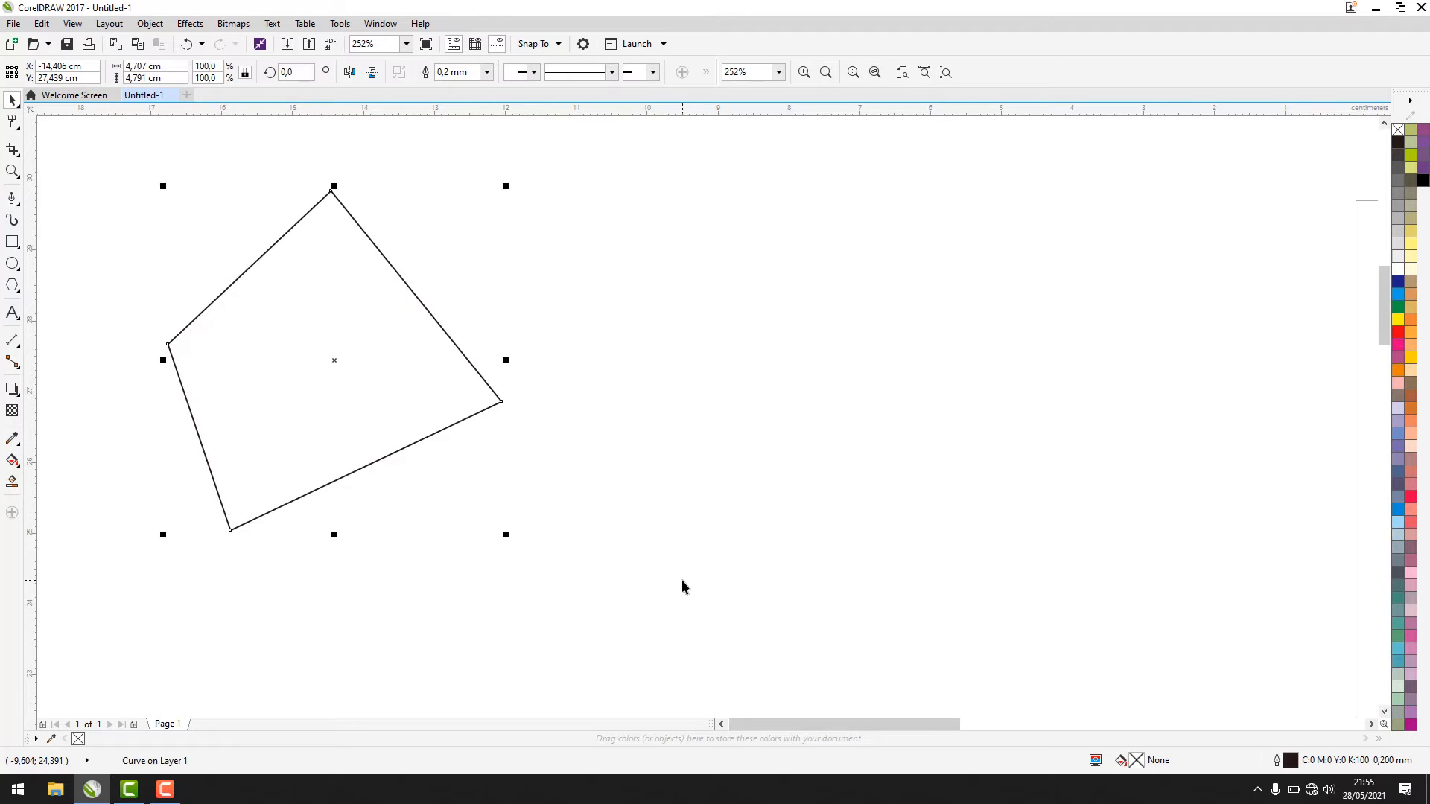
pyautogui.click(558, 44)
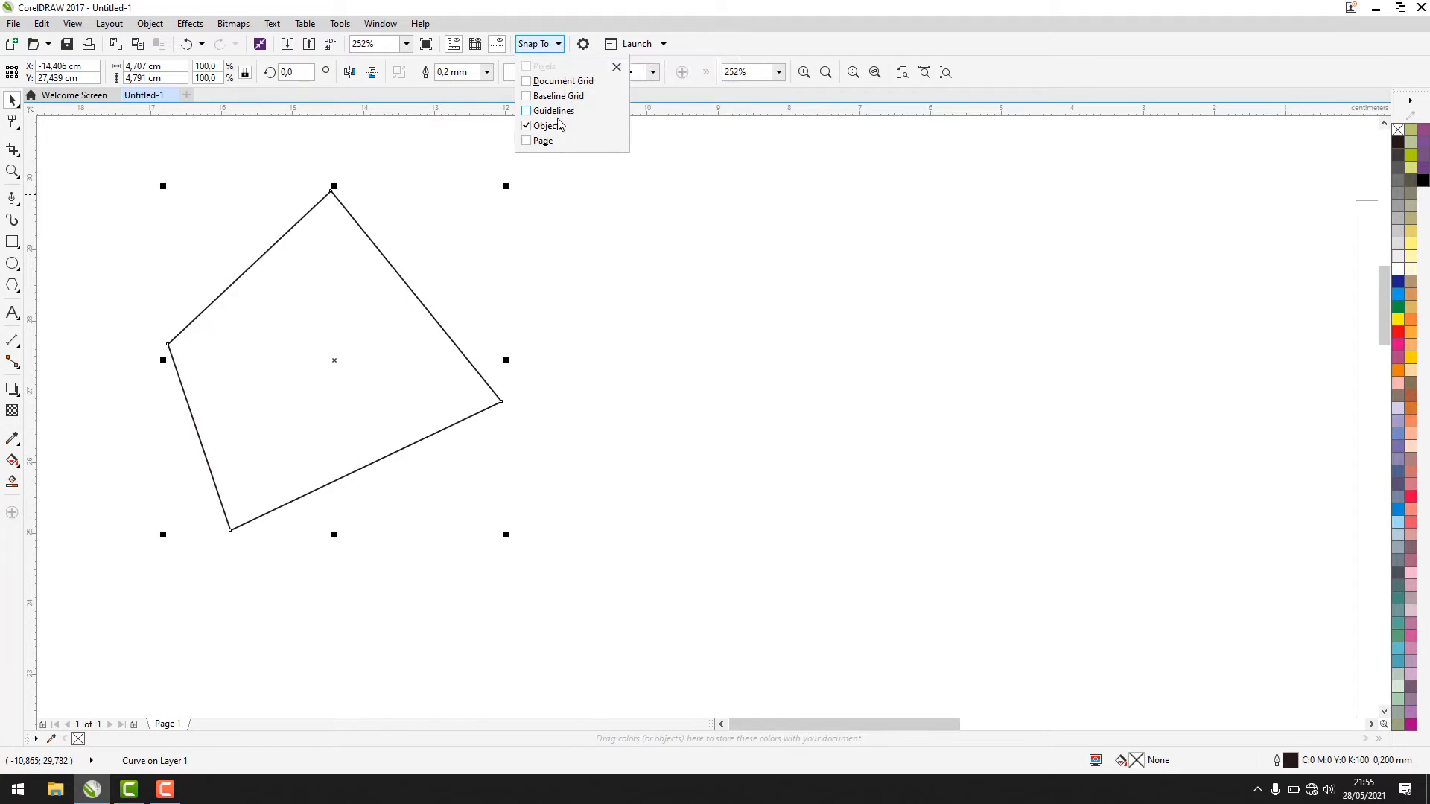
pyautogui.click(655, 246)
pyautogui.moveTo(114, 149); pyautogui.dragTo(688, 570)
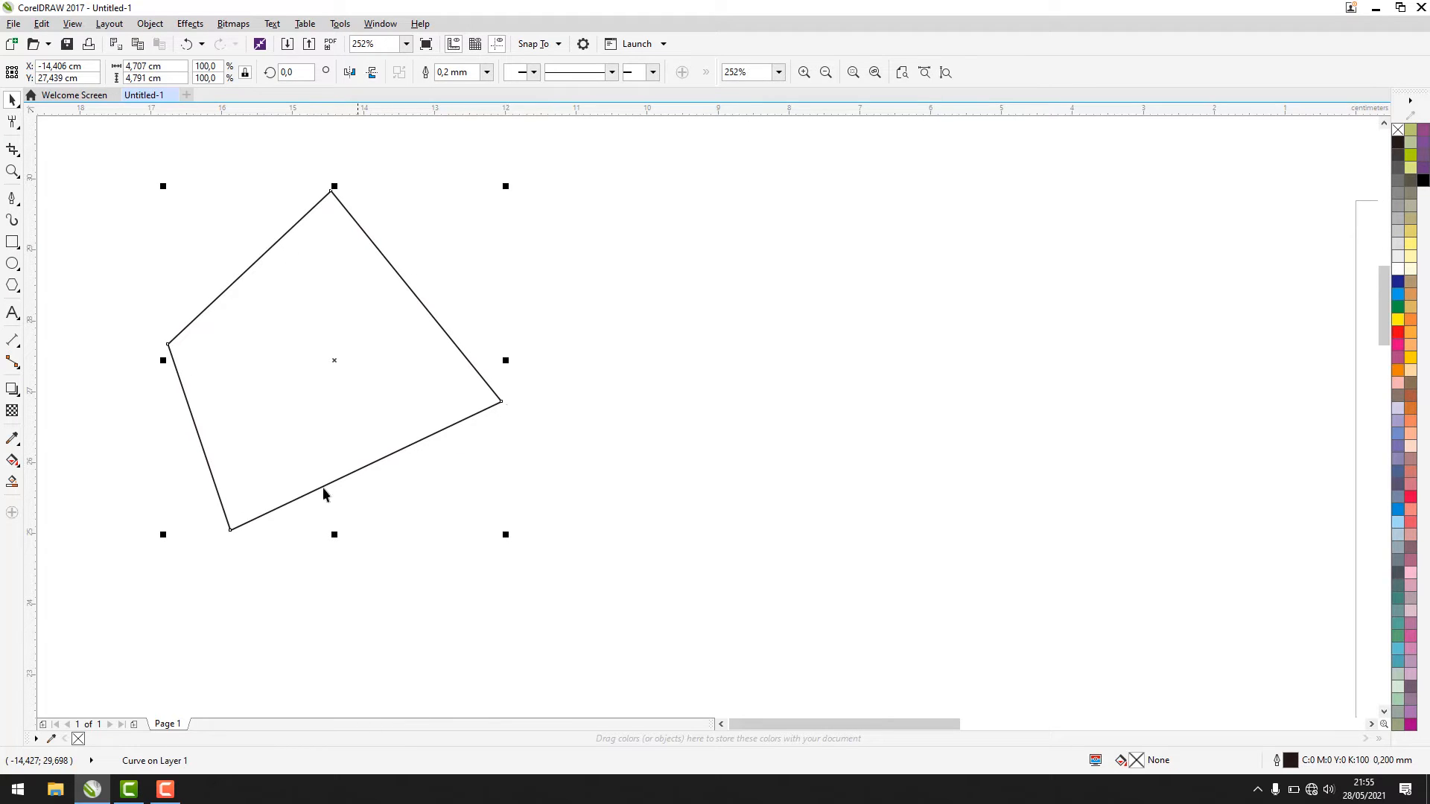
pyautogui.click(440, 206)
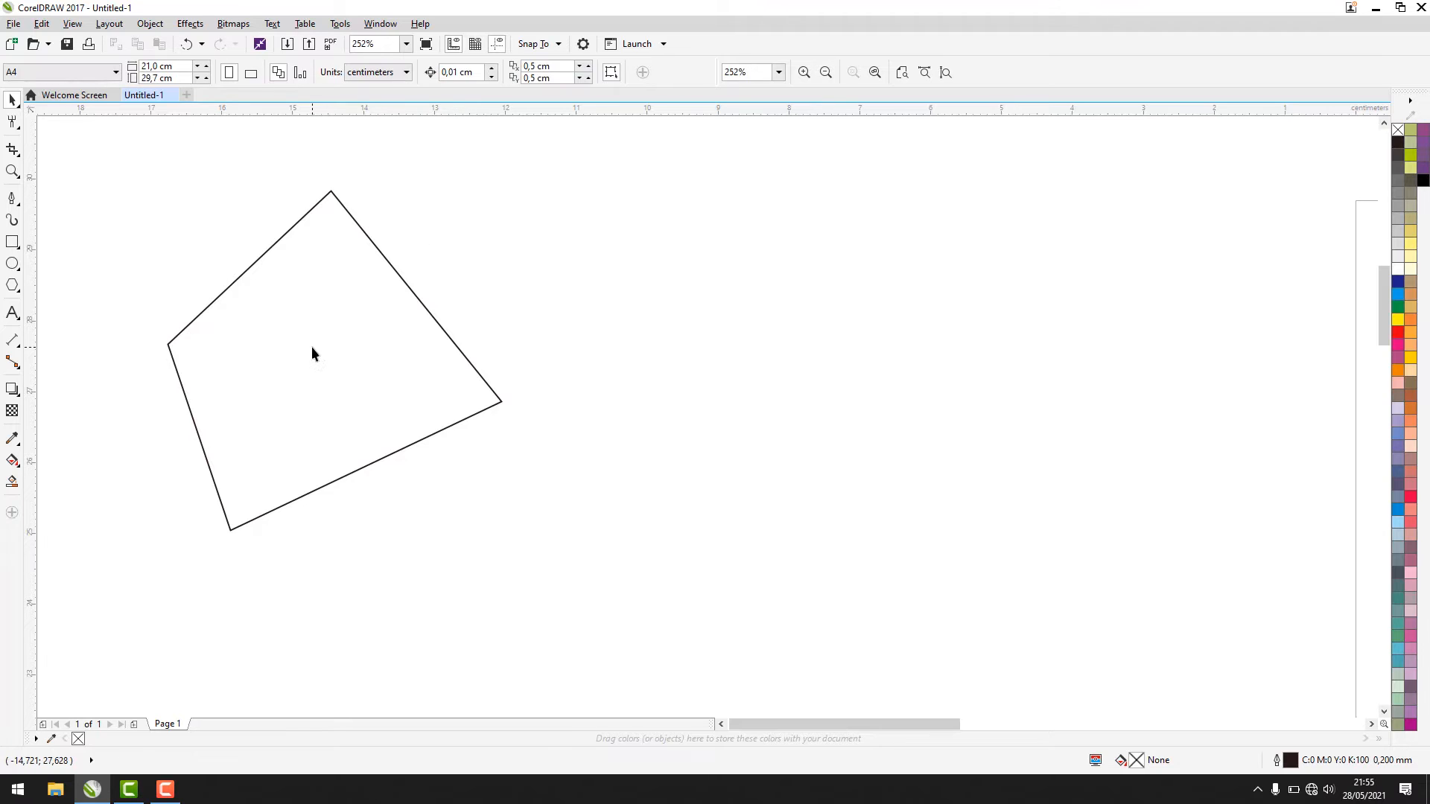
pyautogui.click(312, 350)
pyautogui.click(435, 217)
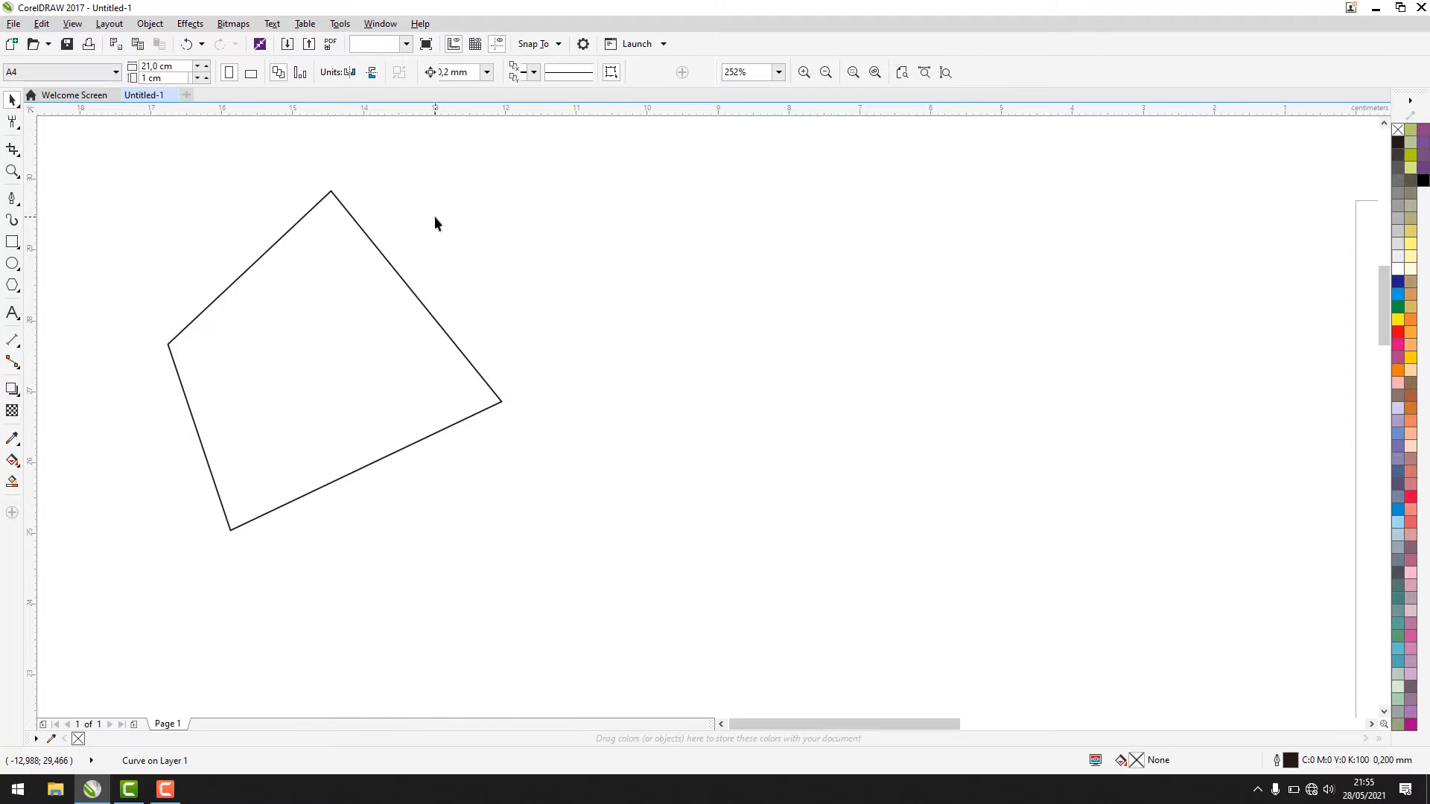
# Step: Open the four-sided shape for node editing, select all four nodes and convert its straight sides to curves
pyautogui.doubleClick(301, 337)
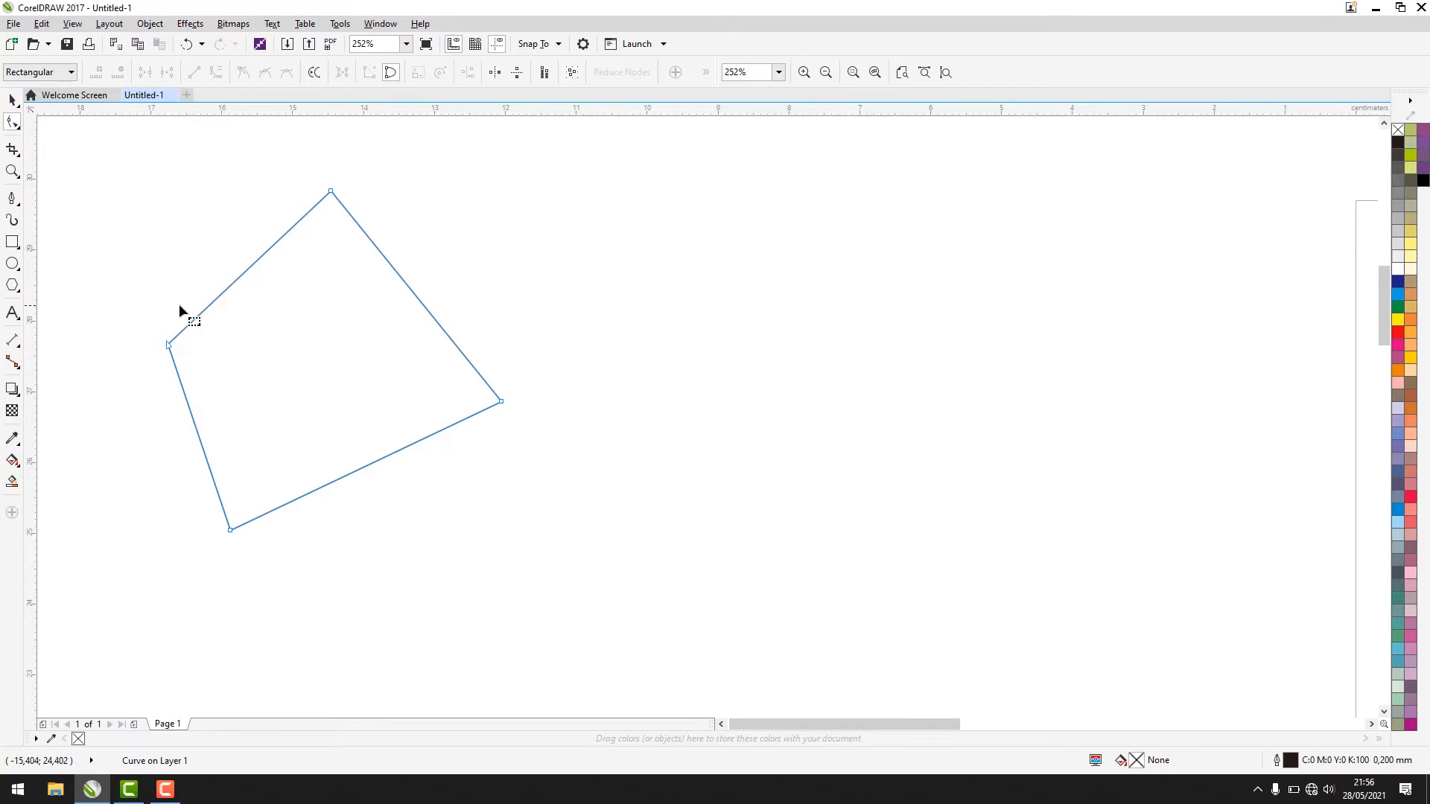
pyautogui.moveTo(116, 155); pyautogui.dragTo(580, 570)
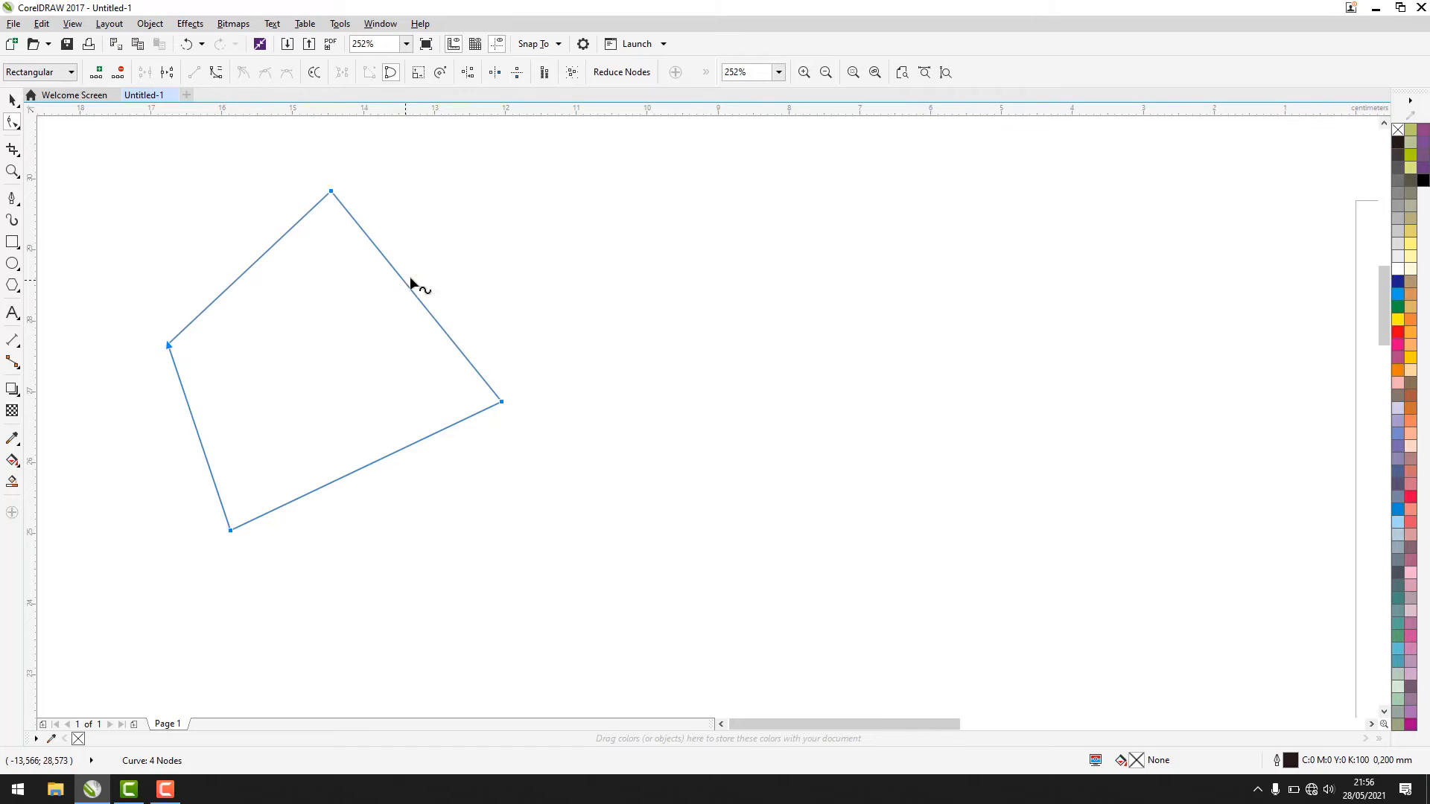
pyautogui.click(216, 74)
# Step: Try bending the shape's upper-right side outward, and undo the bend
pyautogui.moveTo(236, 146); pyautogui.dragTo(418, 292)
pyautogui.moveTo(416, 295); pyautogui.dragTo(441, 255)
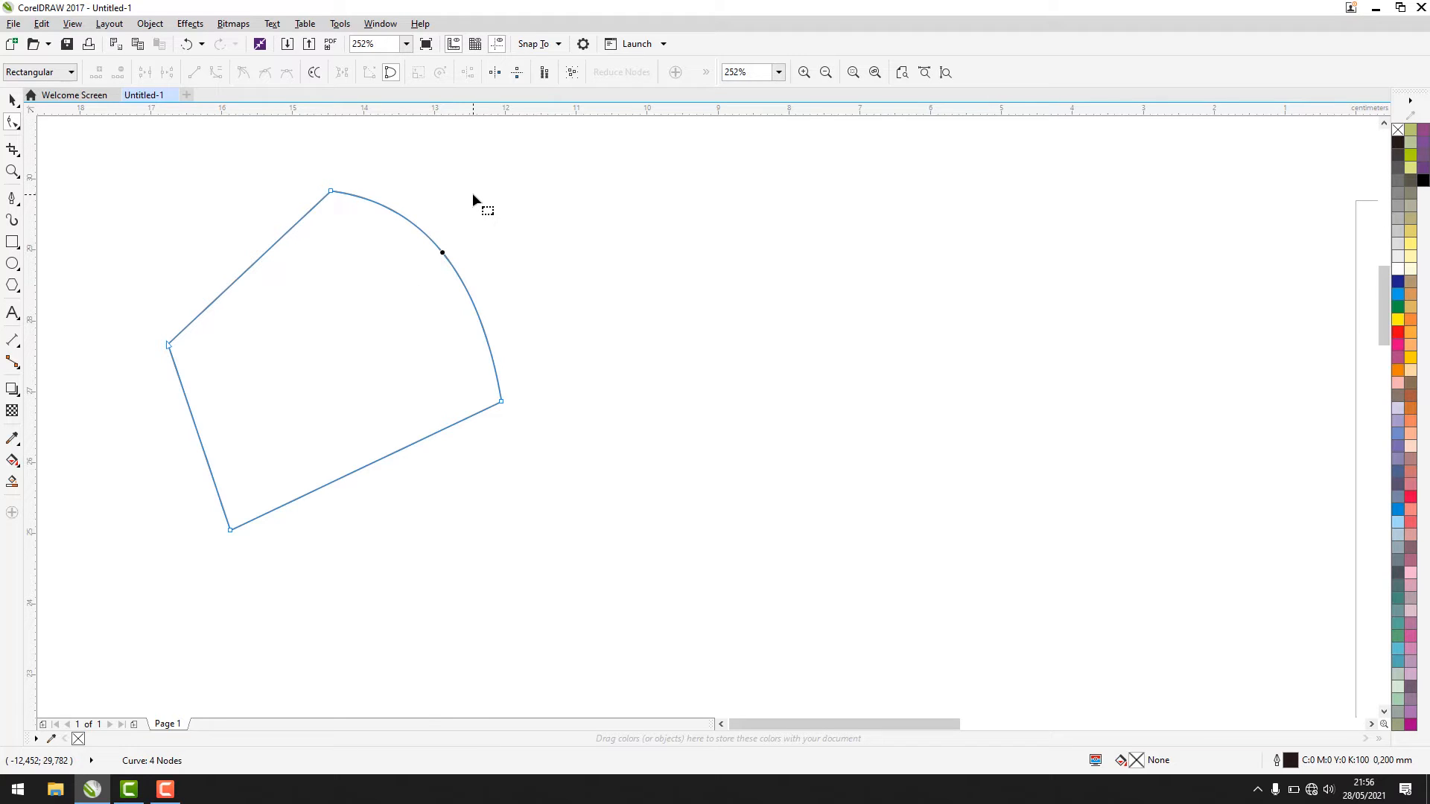
pyautogui.hotkey('ctrl', 'z')
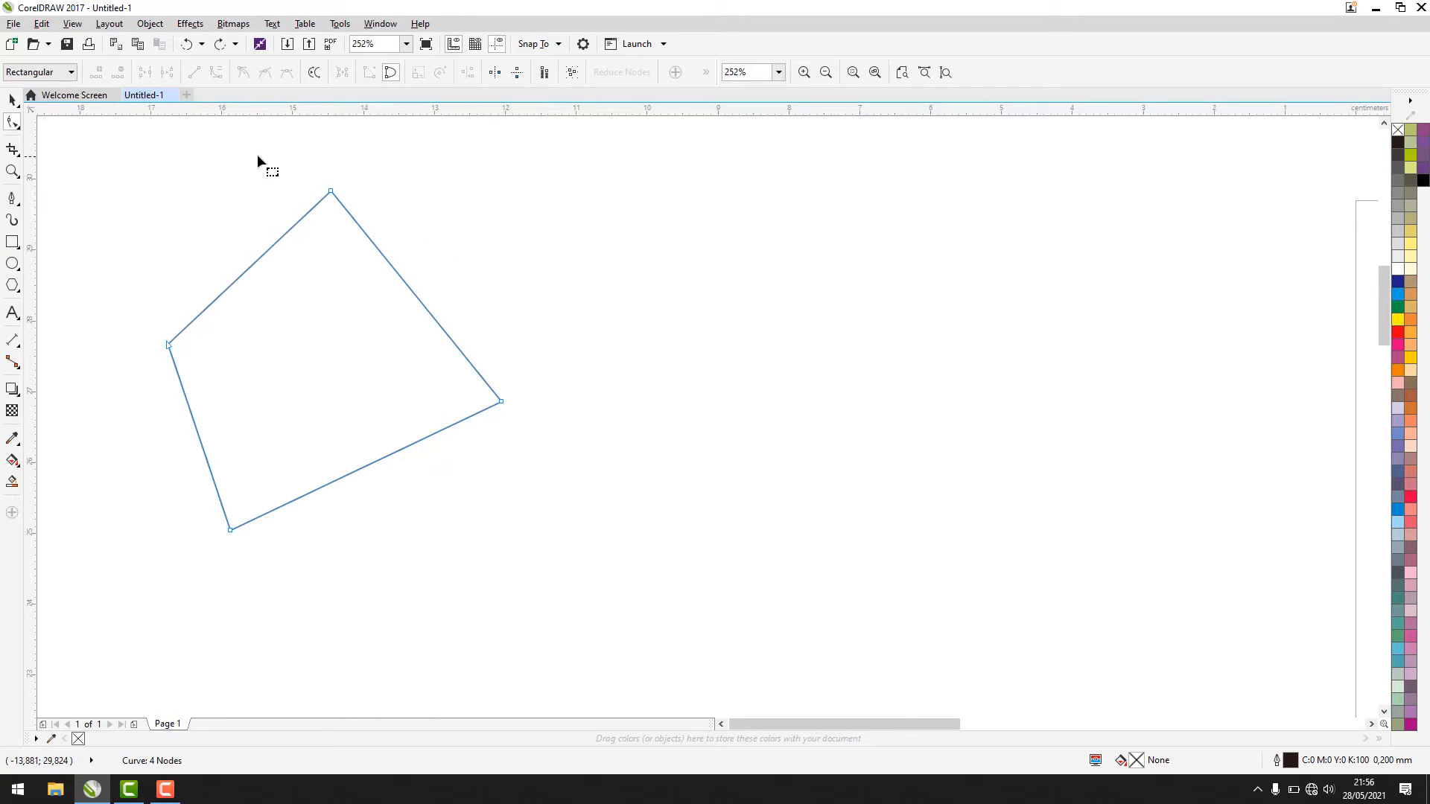
# Step: Bend the upper-right and bottom sides of the shape into S-shaped curves by adjusting their node handles
pyautogui.moveTo(257, 155); pyautogui.dragTo(289, 177)
pyautogui.moveTo(379, 237); pyautogui.dragTo(381, 238)
pyautogui.moveTo(385, 259); pyautogui.dragTo(431, 186)
pyautogui.moveTo(441, 333); pyautogui.dragTo(374, 363)
pyautogui.moveTo(411, 443); pyautogui.dragTo(466, 493)
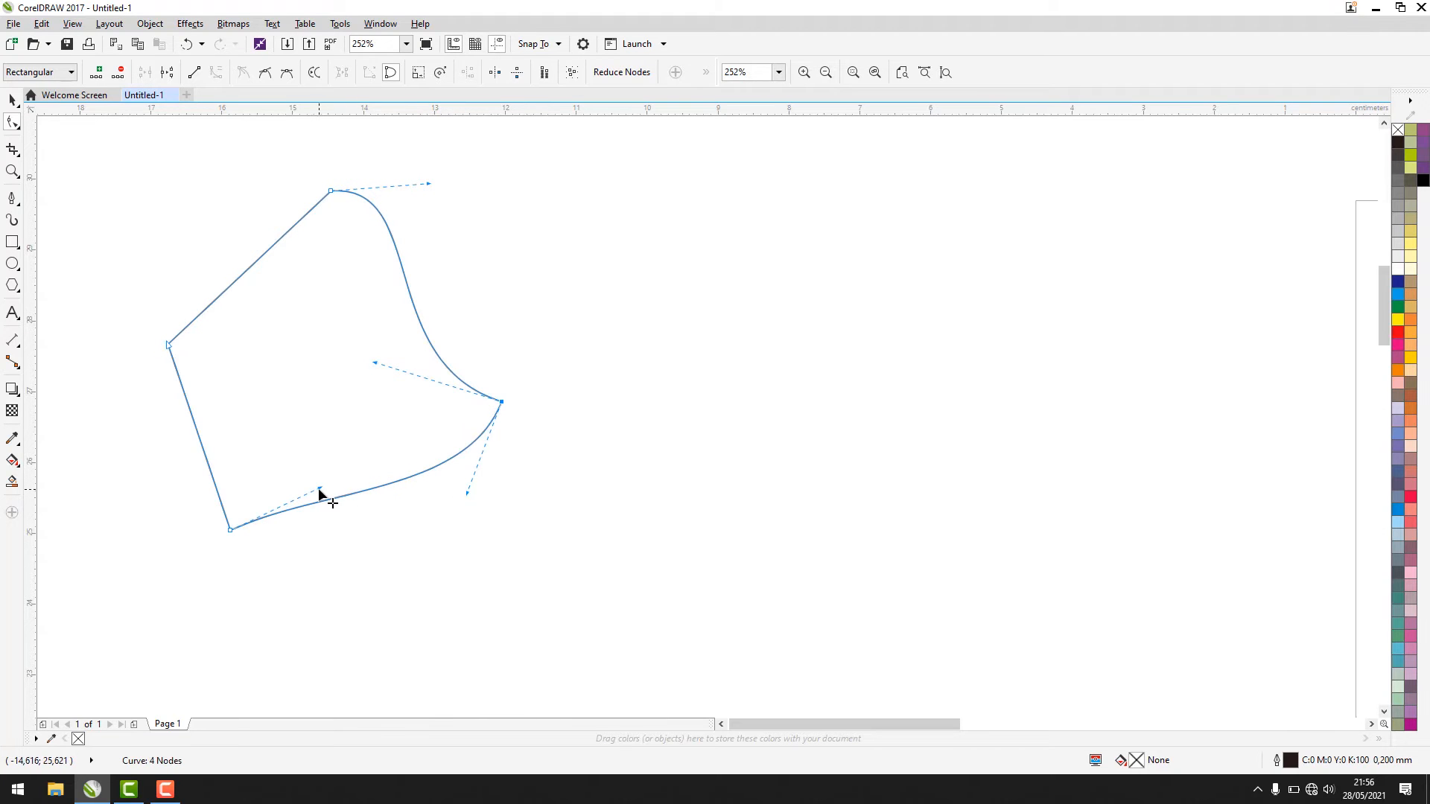
pyautogui.moveTo(319, 493); pyautogui.dragTo(310, 443)
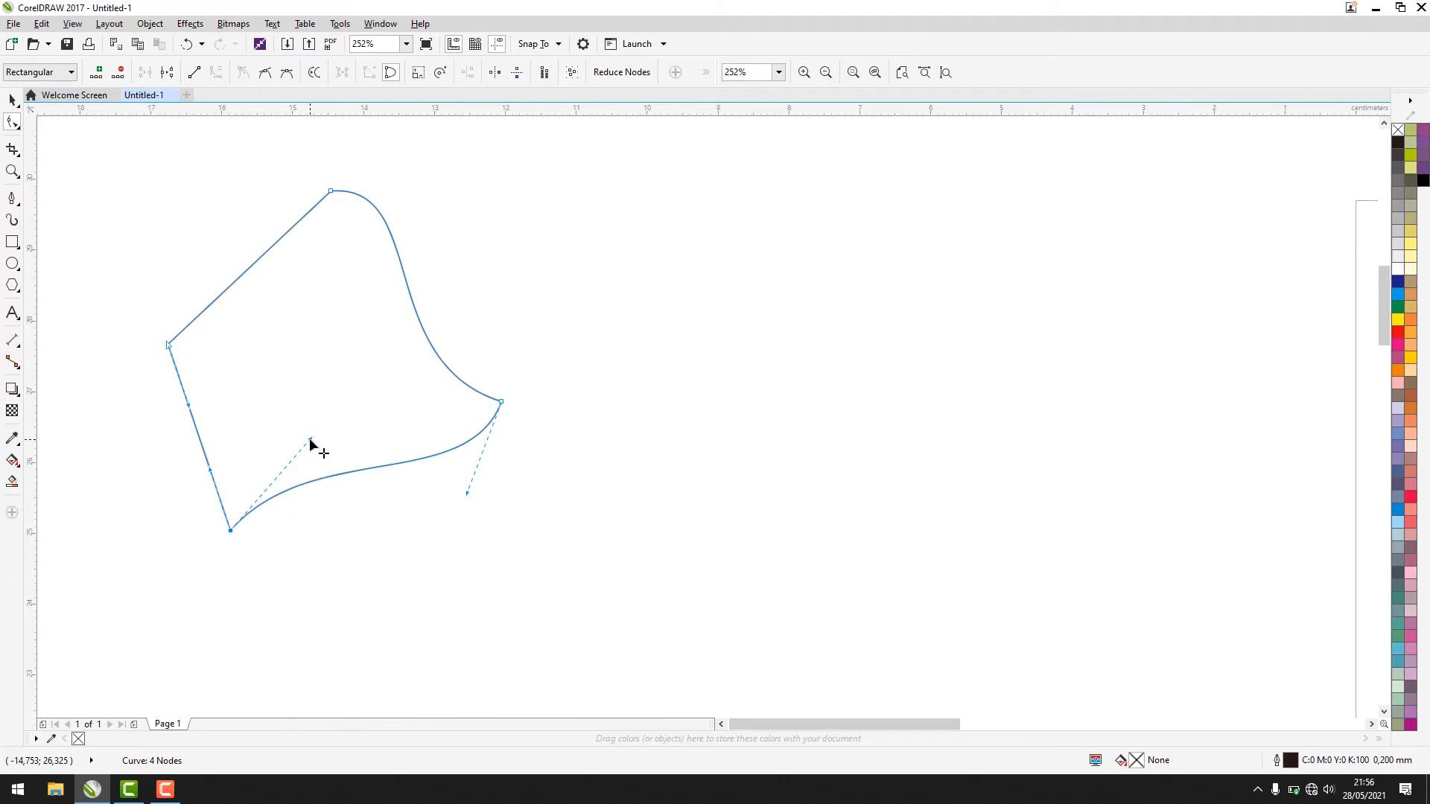
# Step: Curve the lower-left and upper-left sides through the left node's handles, and deselect the shape with the Pick tool
pyautogui.moveTo(188, 405); pyautogui.dragTo(227, 386)
pyautogui.moveTo(222, 294); pyautogui.dragTo(186, 254)
pyautogui.click(13, 99)
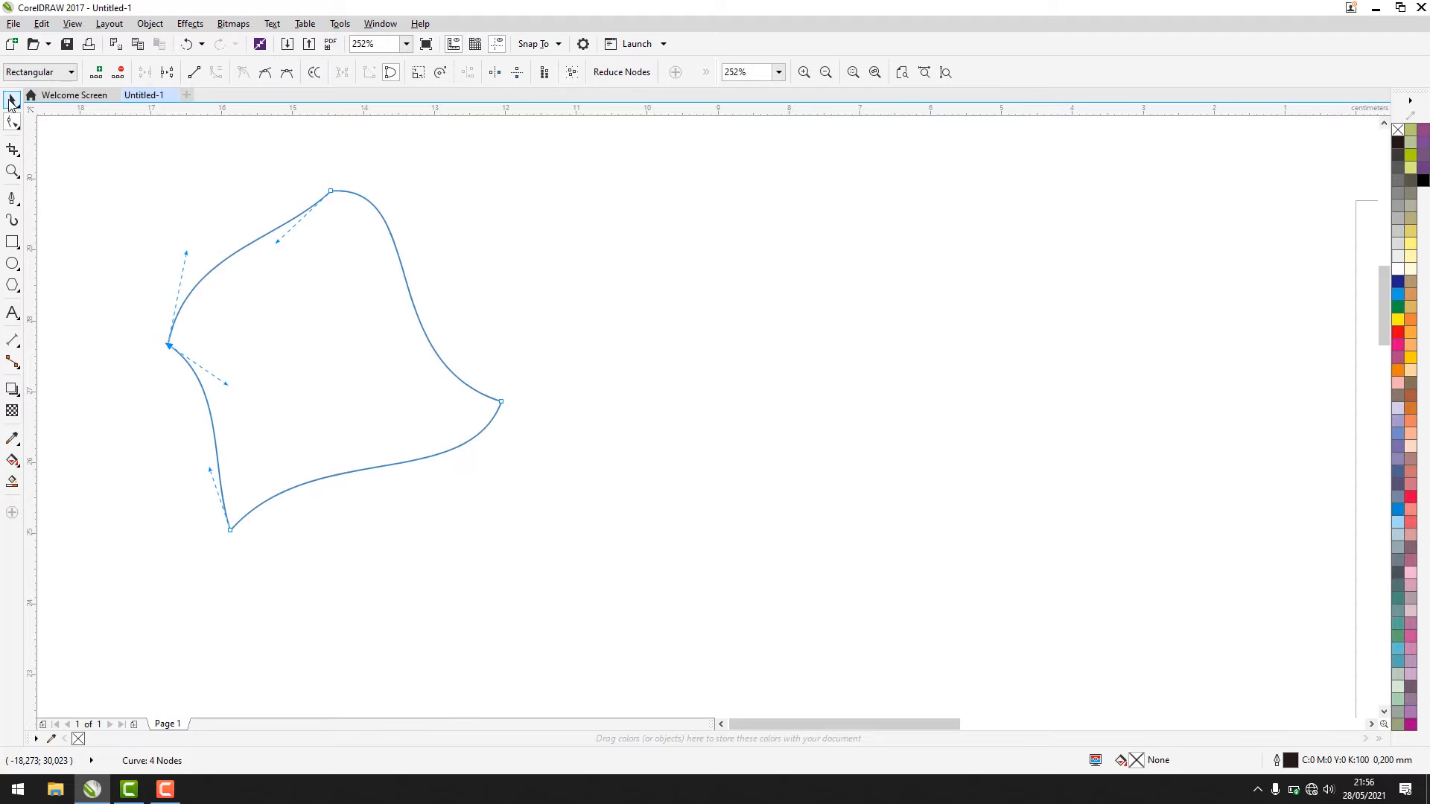
pyautogui.click(156, 217)
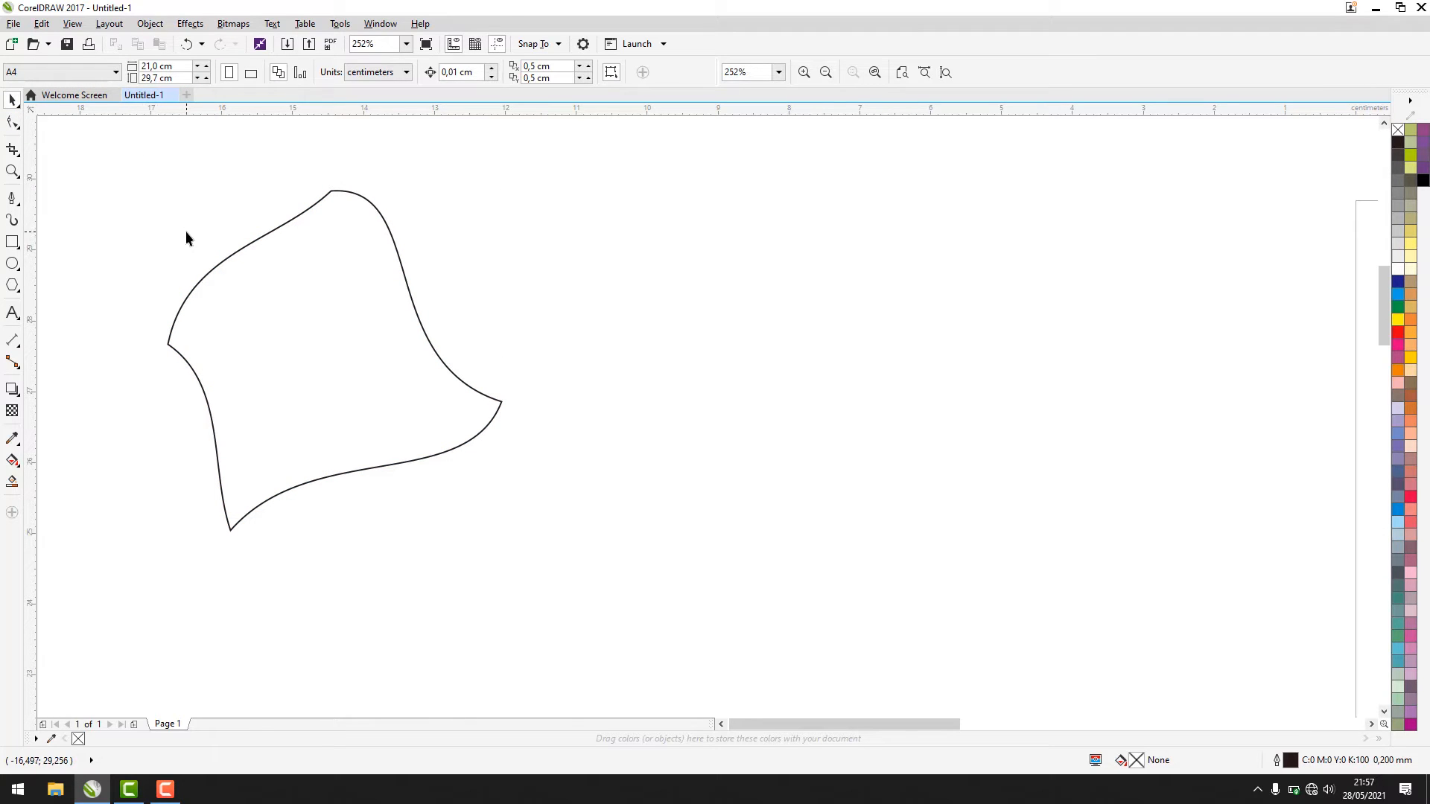
# Step: Draw a closed curved shape about 5 by 5.2 cm with the Pen tool beside the existing shape, and deselect it
pyautogui.click(12, 198)
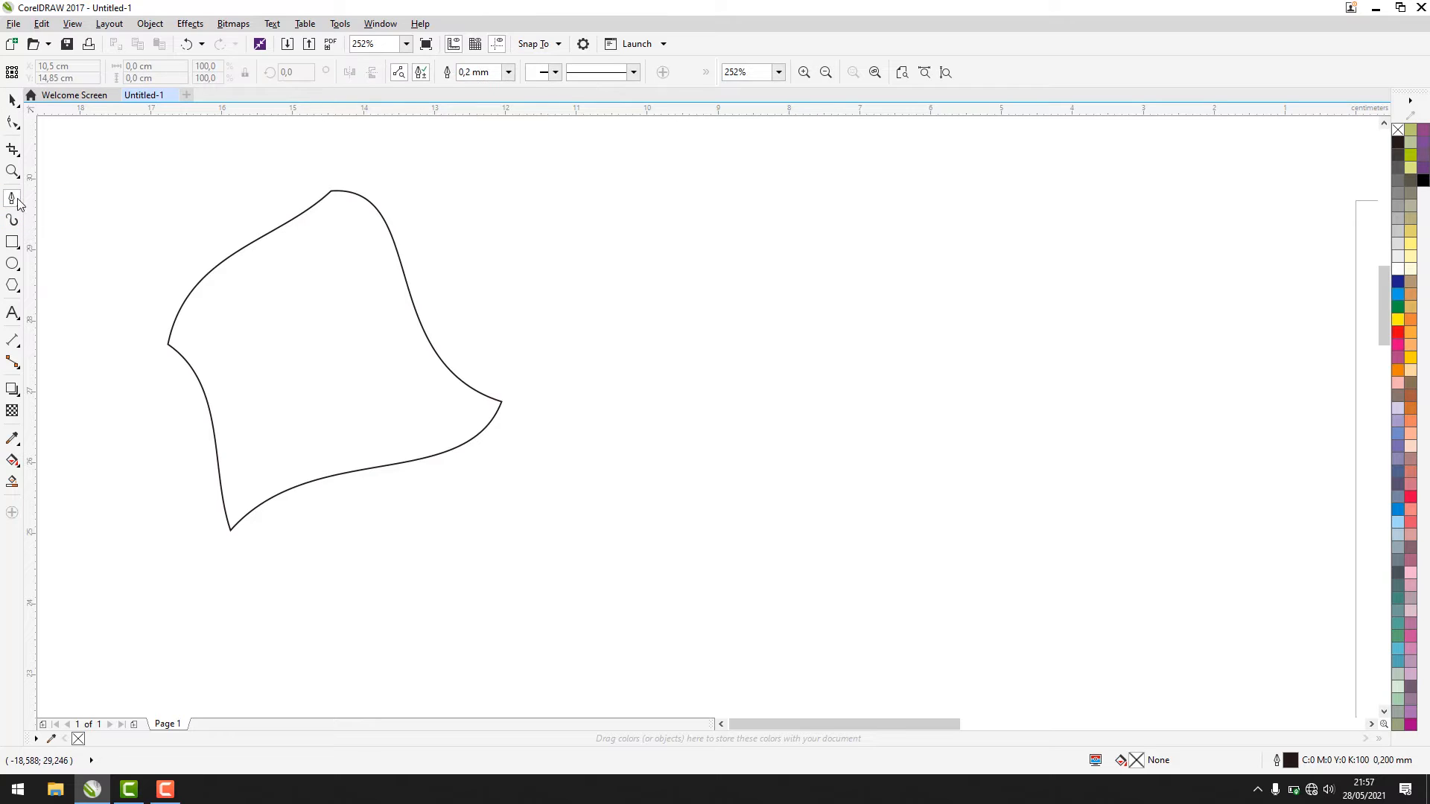
pyautogui.click(574, 337)
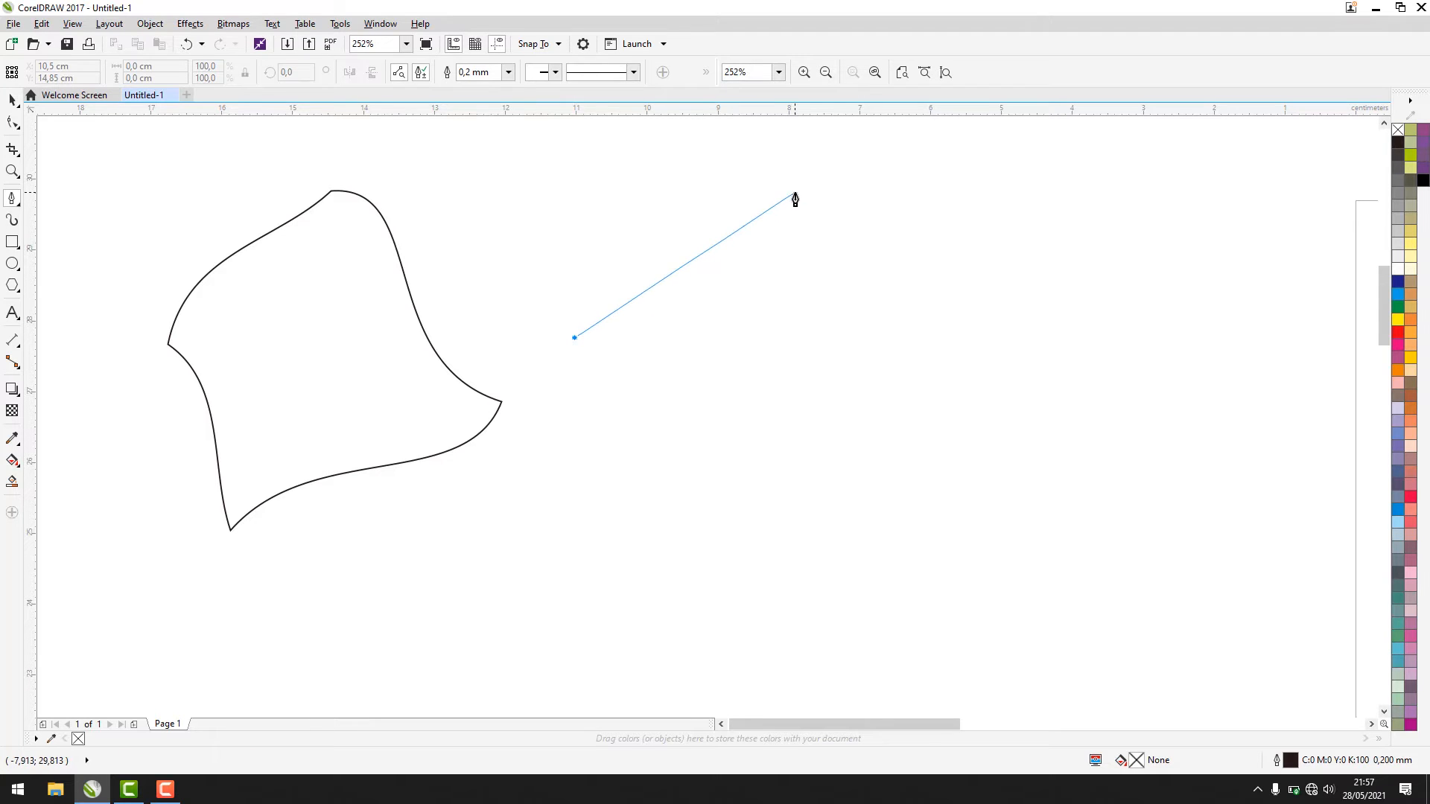
pyautogui.moveTo(795, 195); pyautogui.dragTo(923, 214)
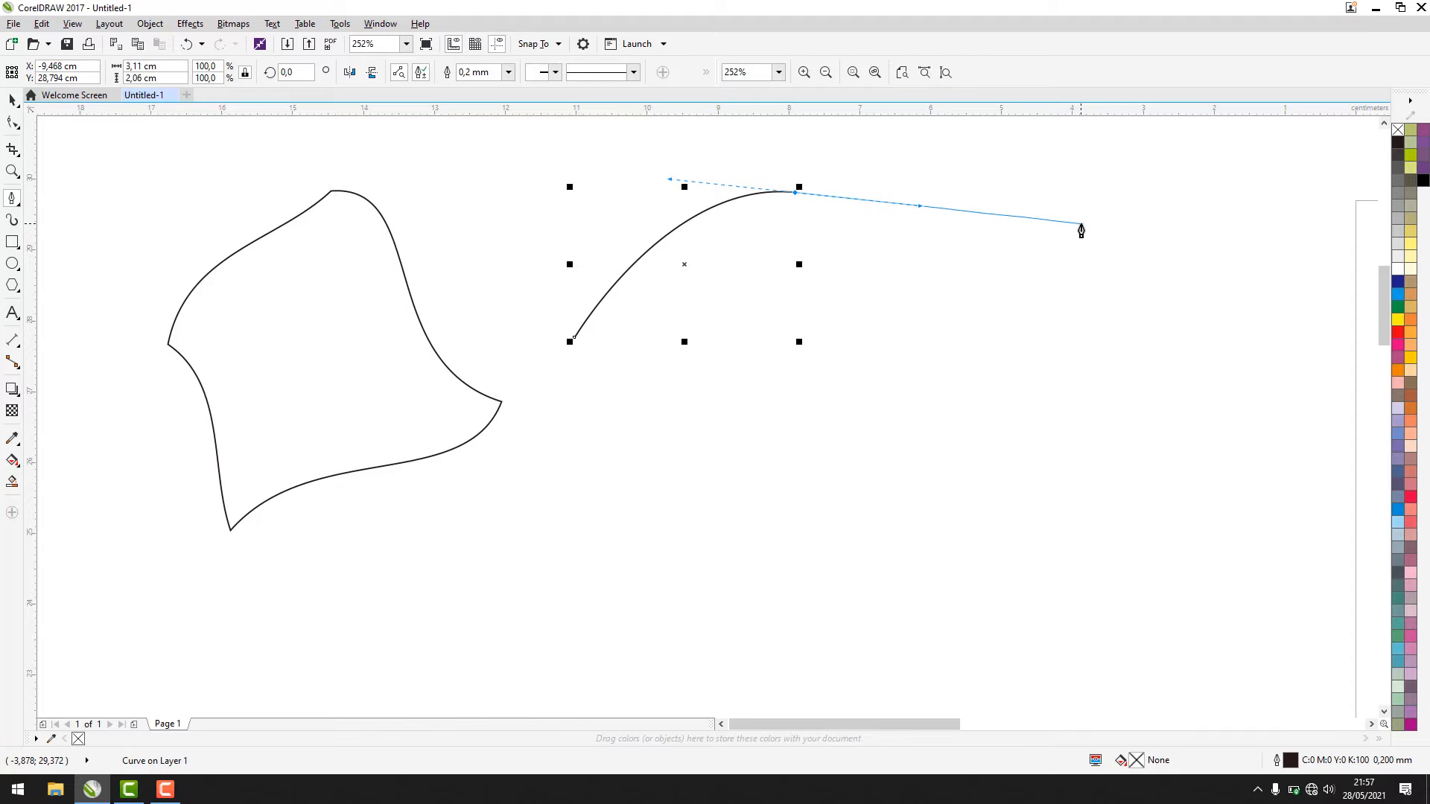
pyautogui.click(796, 193)
pyautogui.click(887, 366)
pyautogui.moveTo(887, 367); pyautogui.dragTo(989, 454)
pyautogui.click(870, 560)
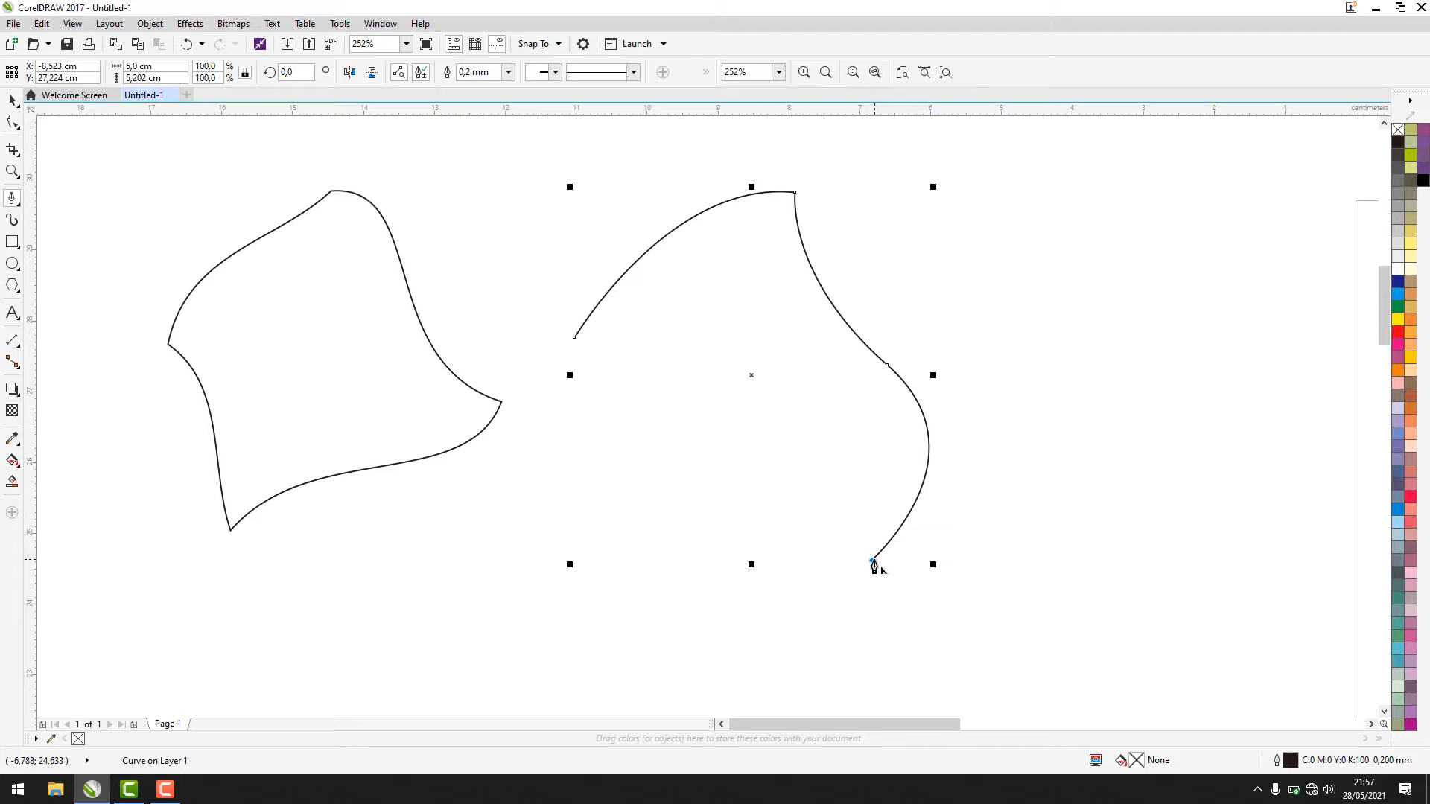
pyautogui.moveTo(782, 363); pyautogui.dragTo(643, 305)
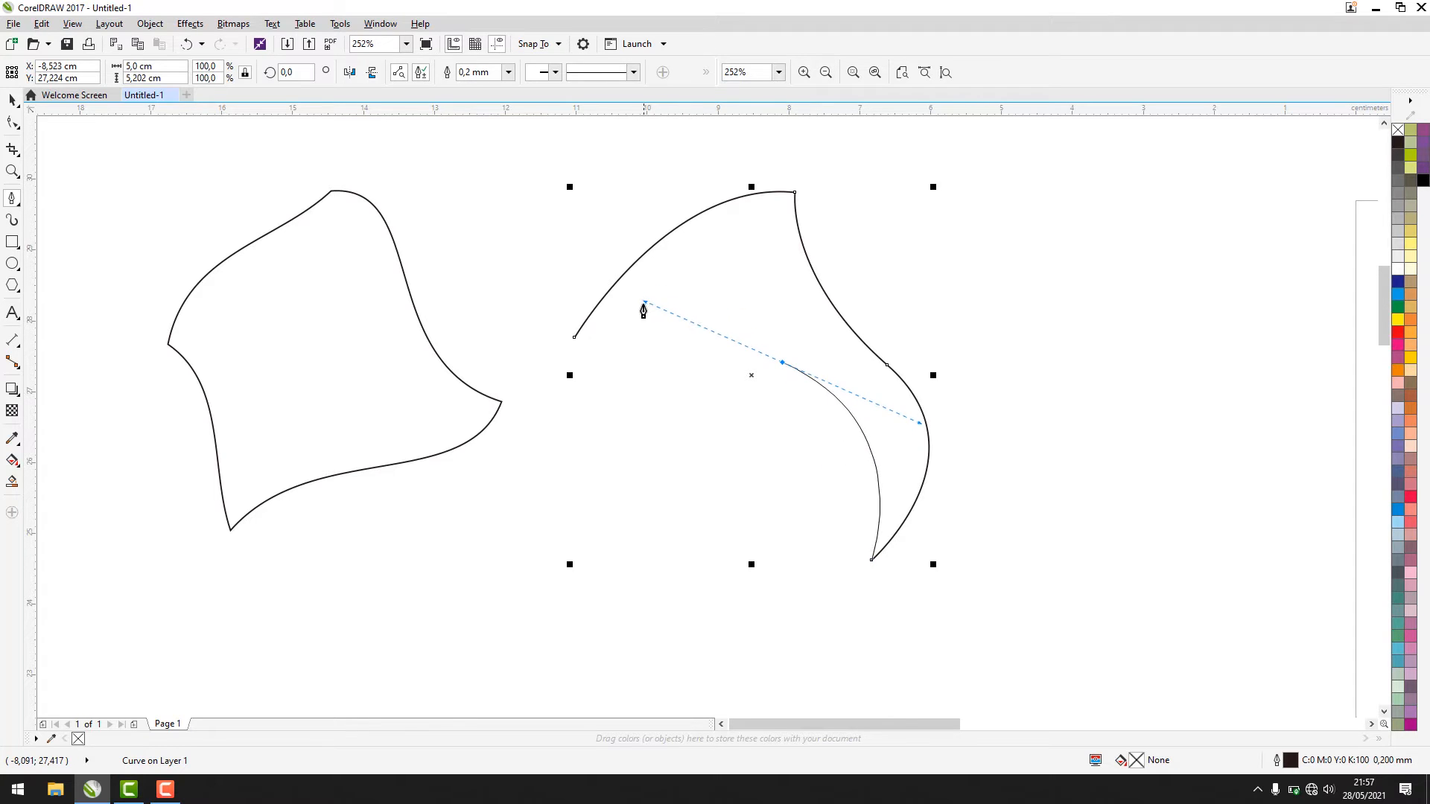
pyautogui.click(575, 340)
pyautogui.press('space')
pyautogui.press('Escape')
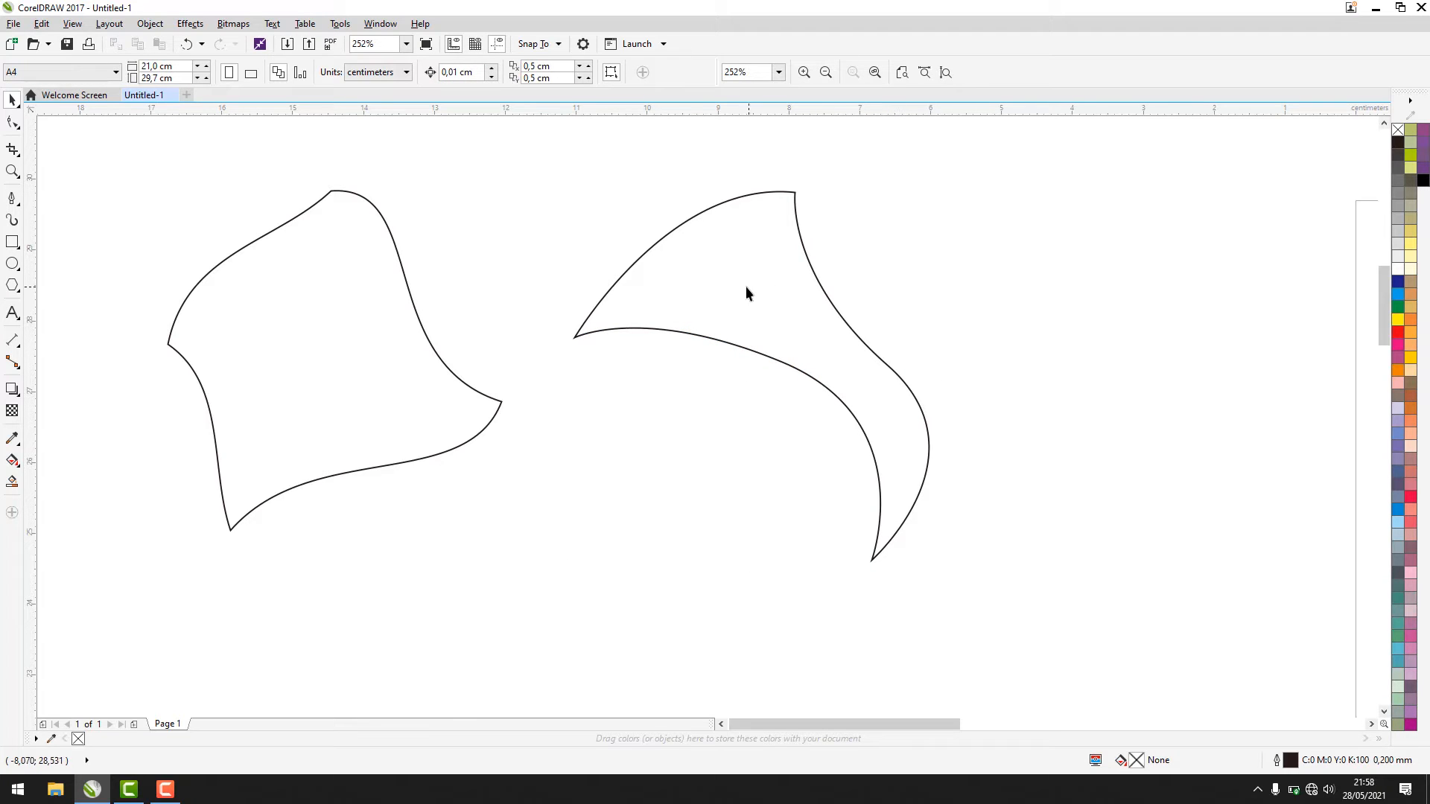
# Step: Select both curved shapes together and delete them
pyautogui.moveTo(490, 174); pyautogui.dragTo(1097, 624)
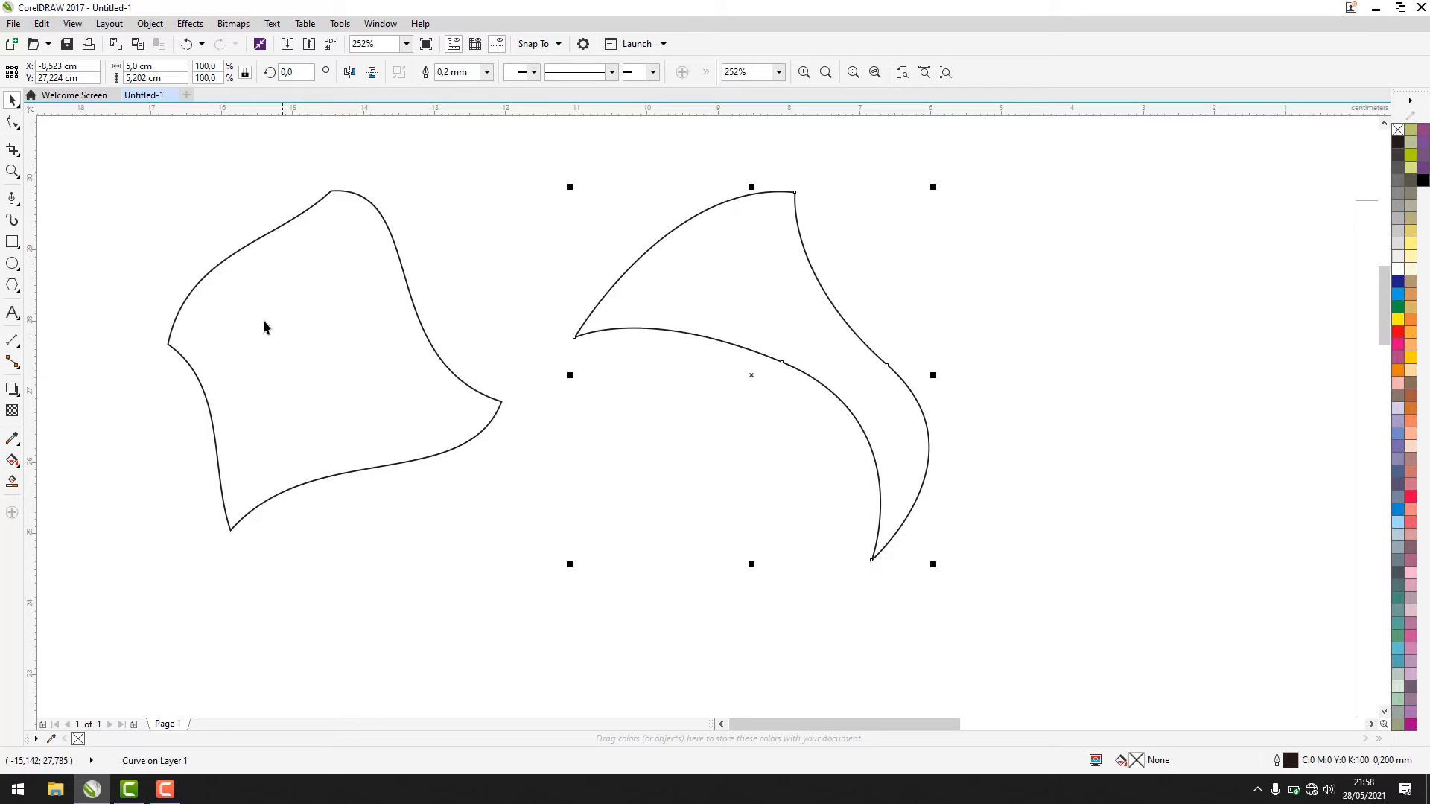
pyautogui.click(20, 201)
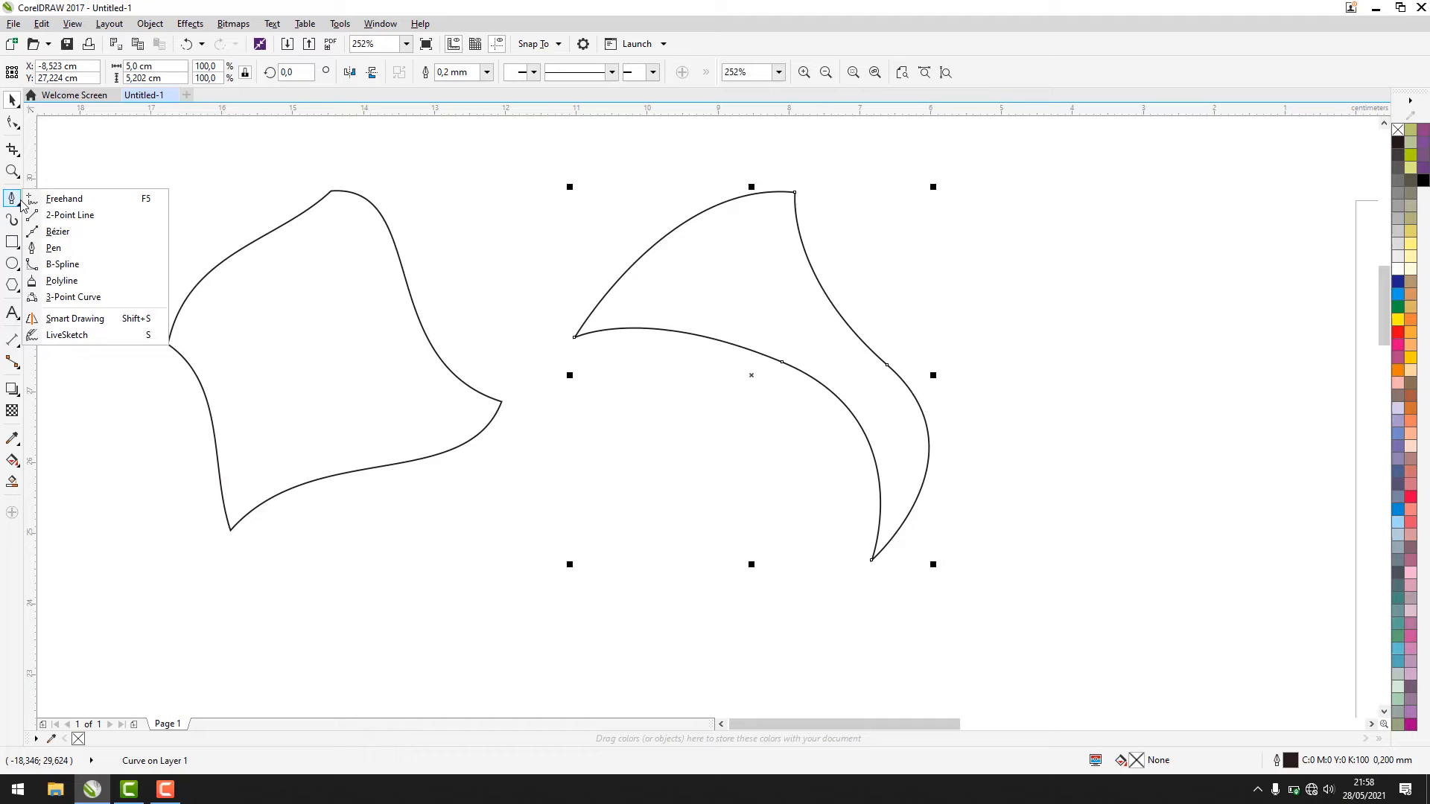
pyautogui.click(207, 145)
pyautogui.click(163, 149)
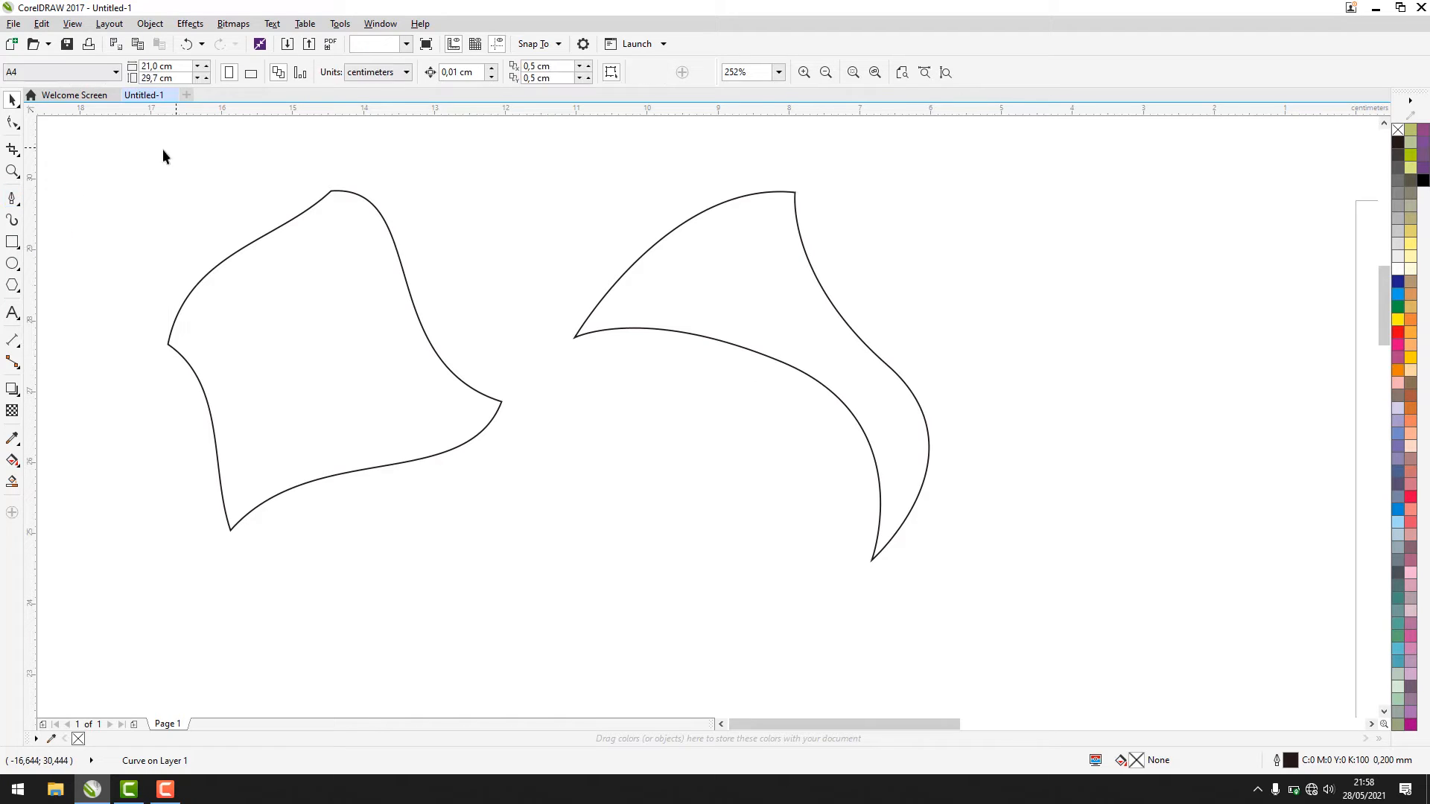
pyautogui.moveTo(125, 146); pyautogui.dragTo(1115, 651)
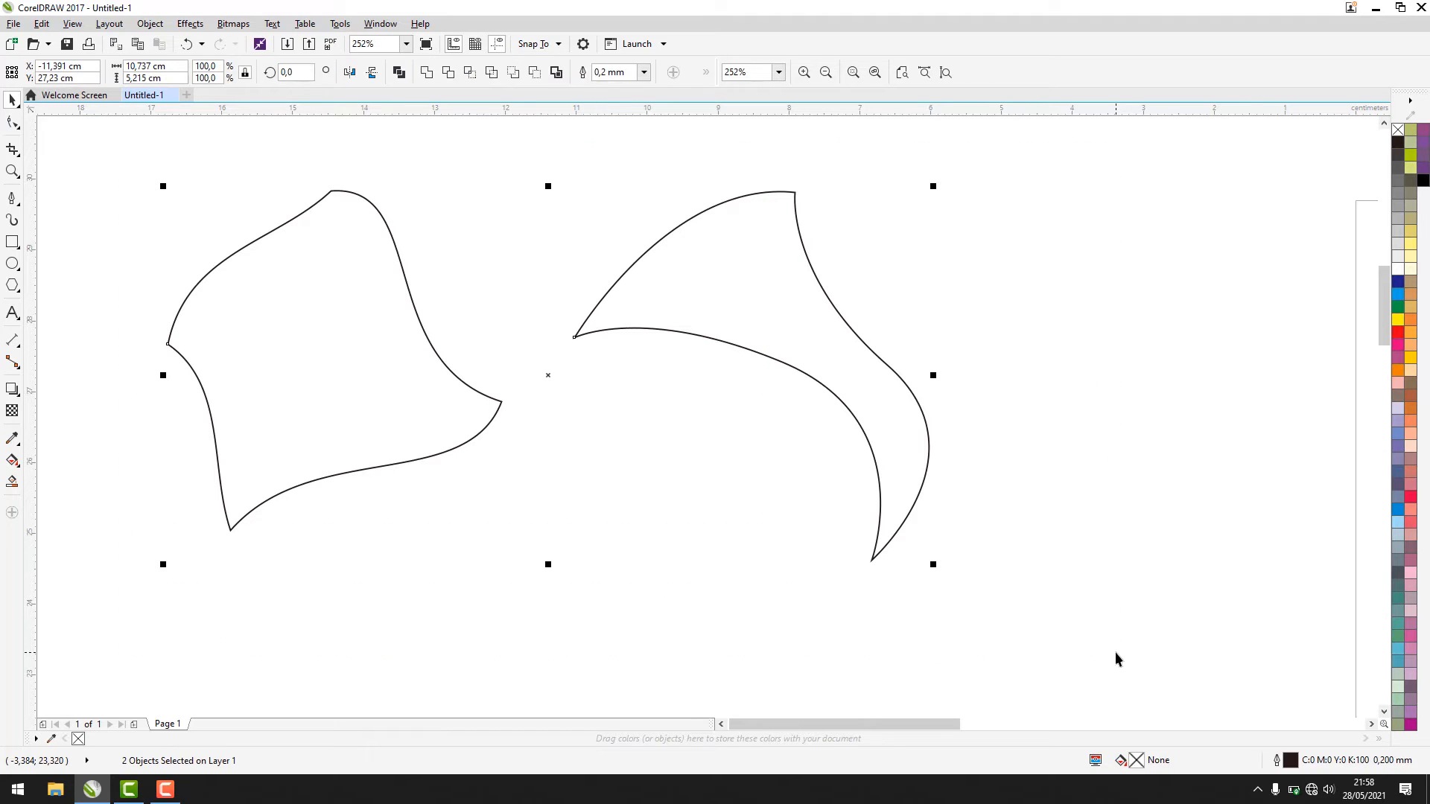
pyautogui.press('Delete')
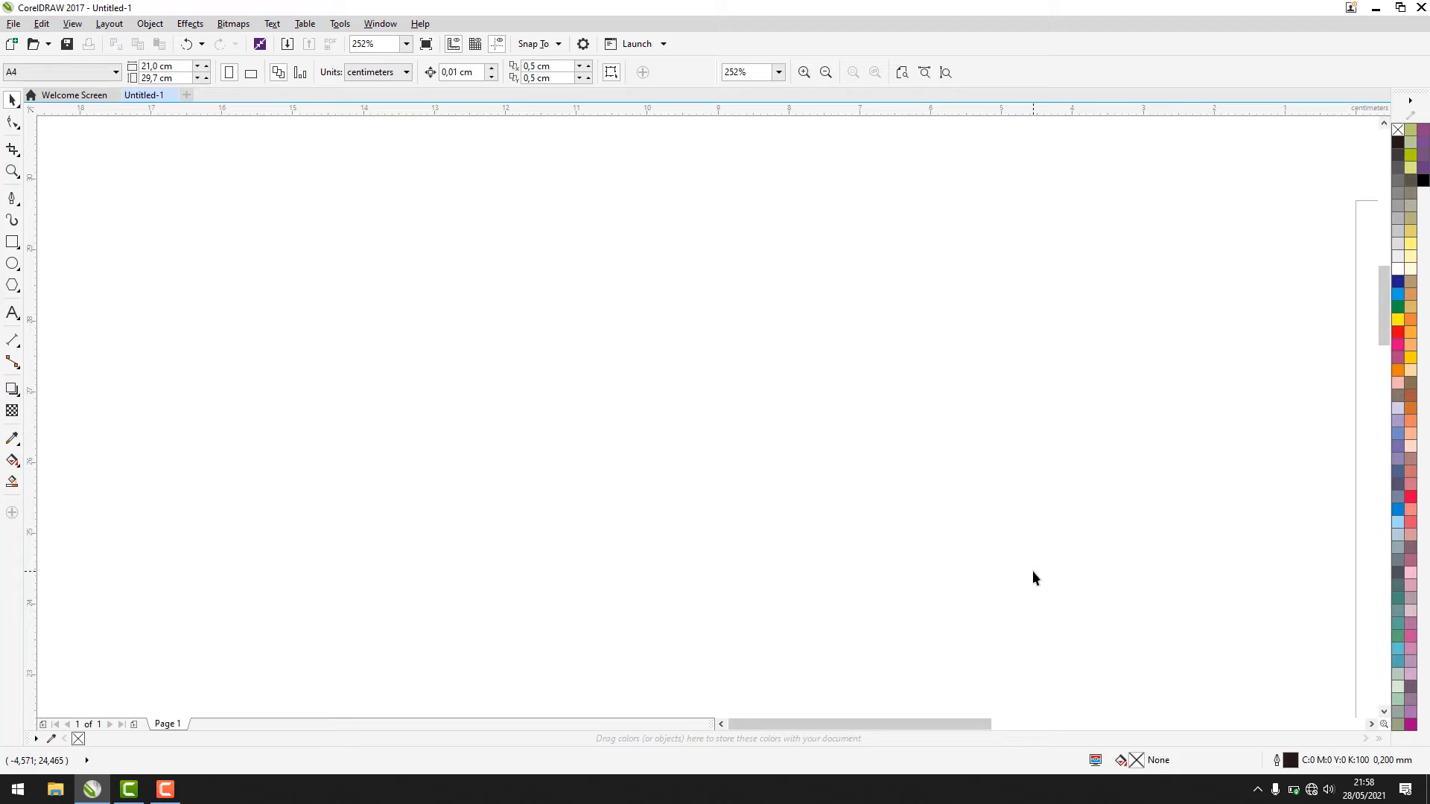
# Step: Draw a circle about 4.1 cm in diameter with the Ellipse tool and select it with the Pick tool
pyautogui.click(18, 263)
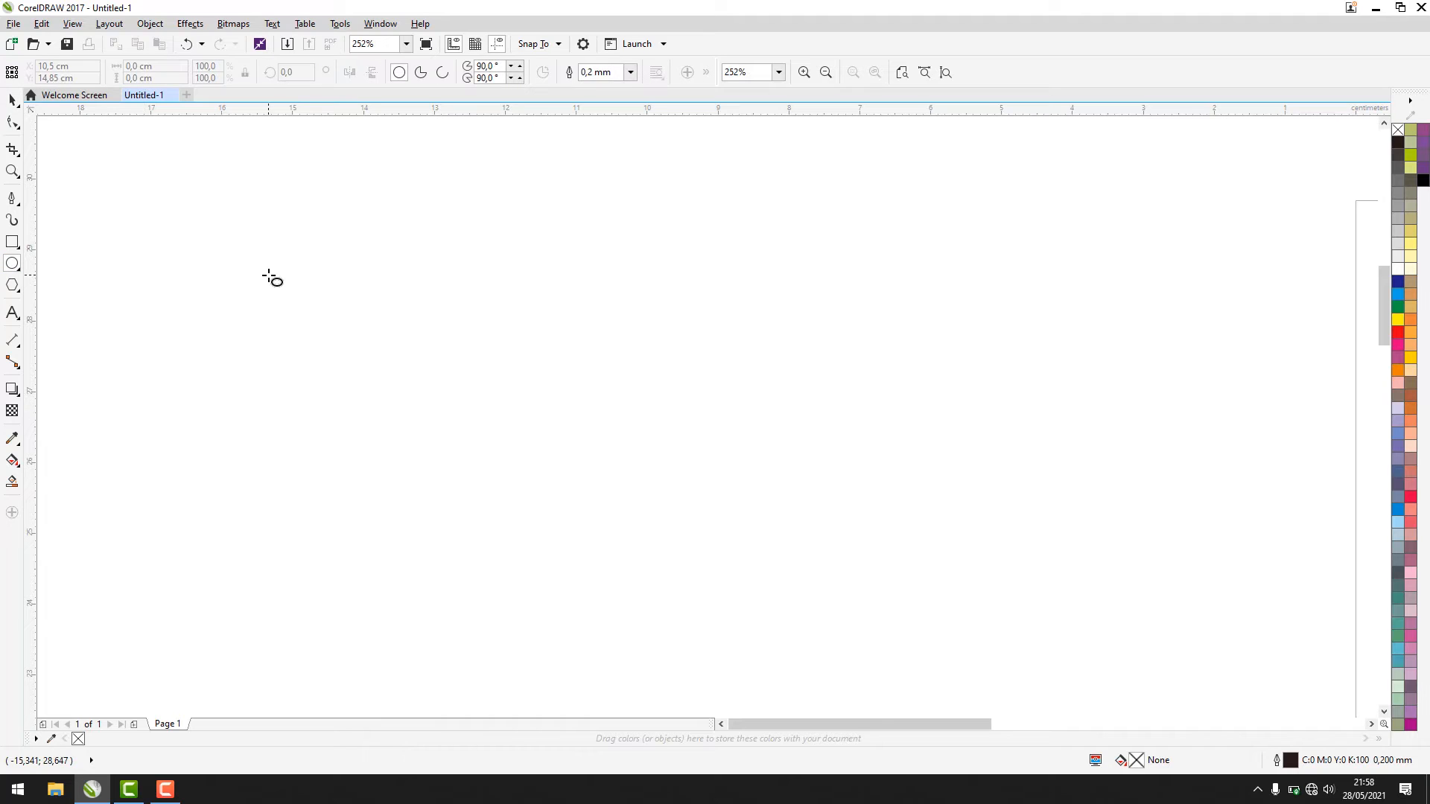
pyautogui.moveTo(241, 187)
pyautogui.mouseDown()
pyautogui.moveTo(418, 408)
pyautogui.moveTo(499, 485)
pyautogui.mouseUp()
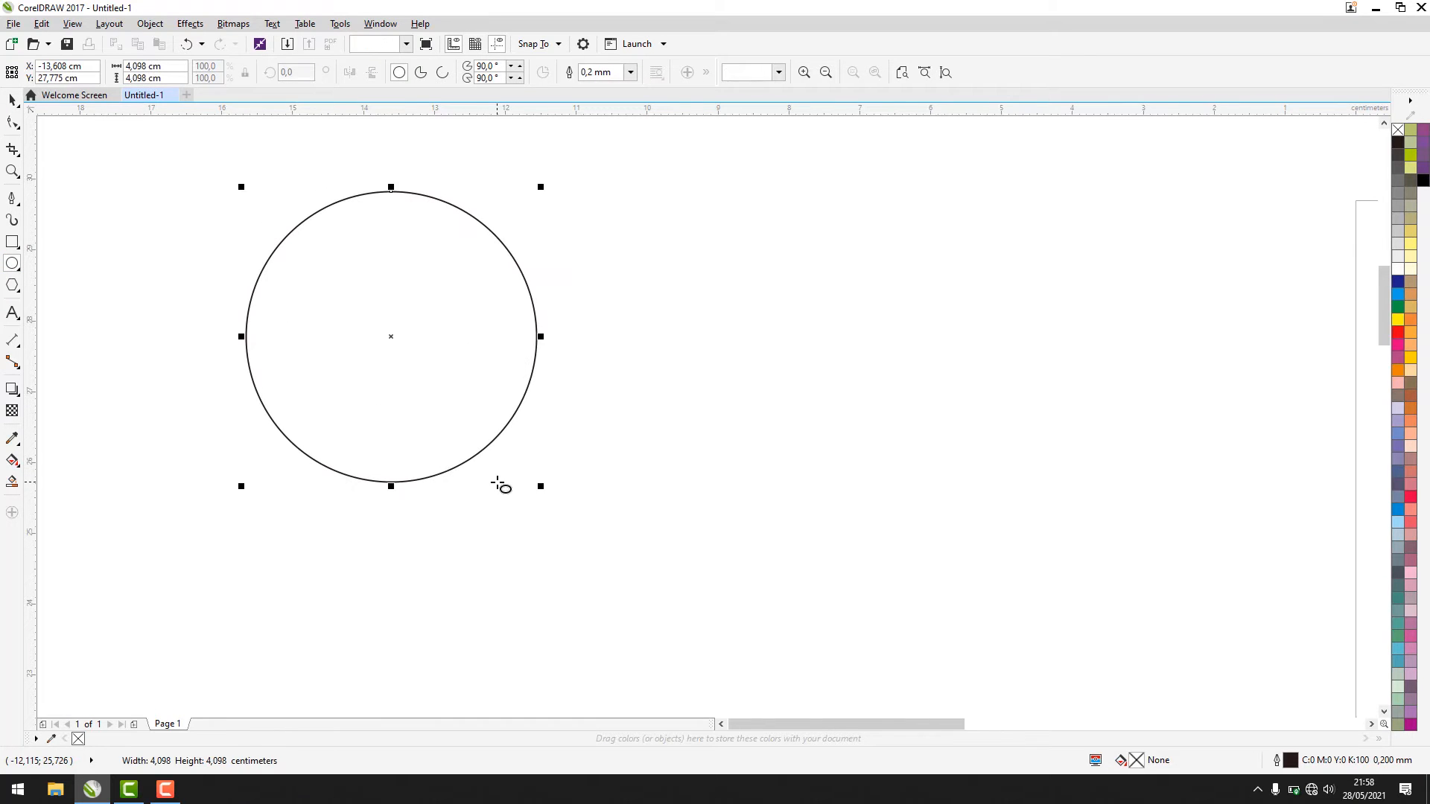
pyautogui.click(13, 101)
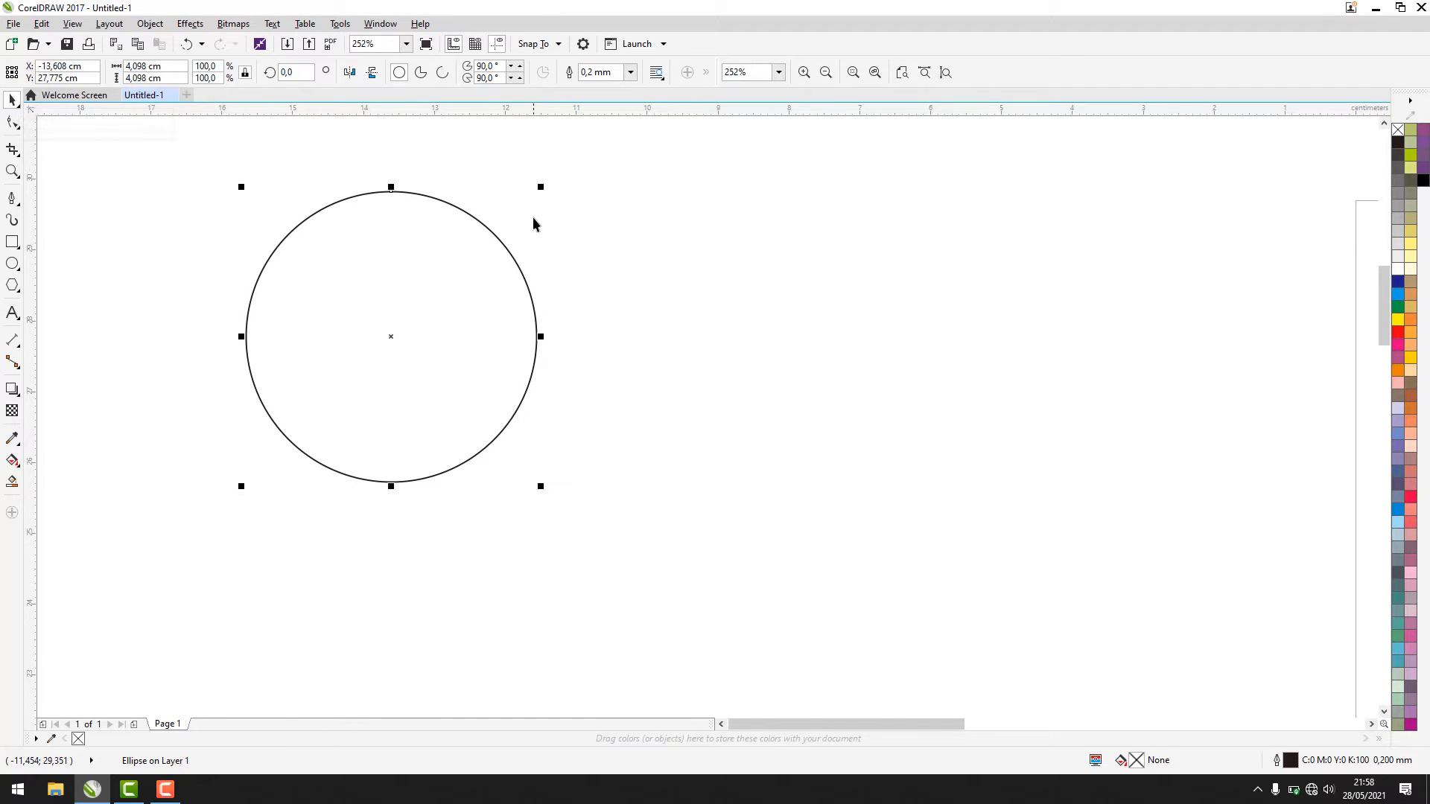
pyautogui.click(450, 275)
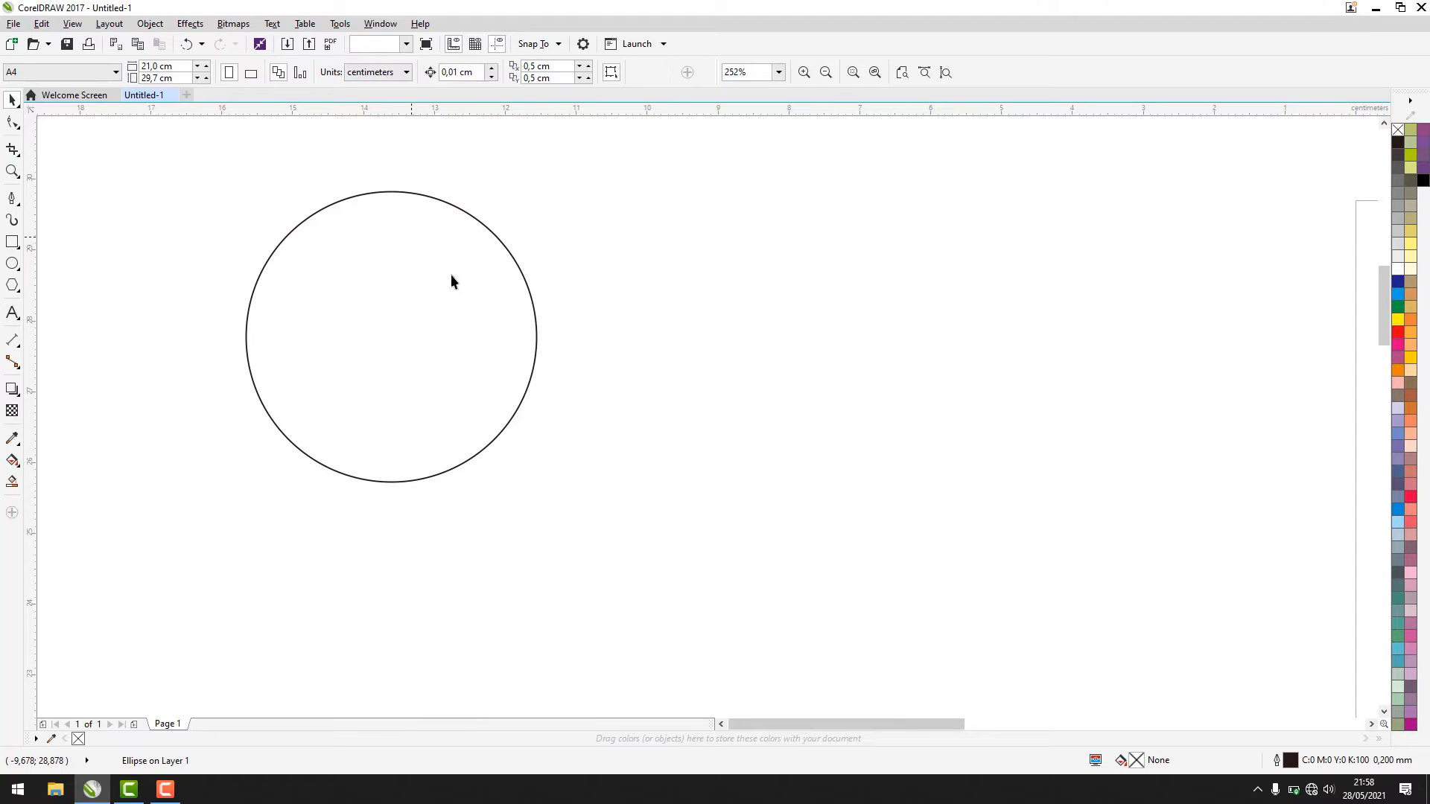
pyautogui.click(447, 312)
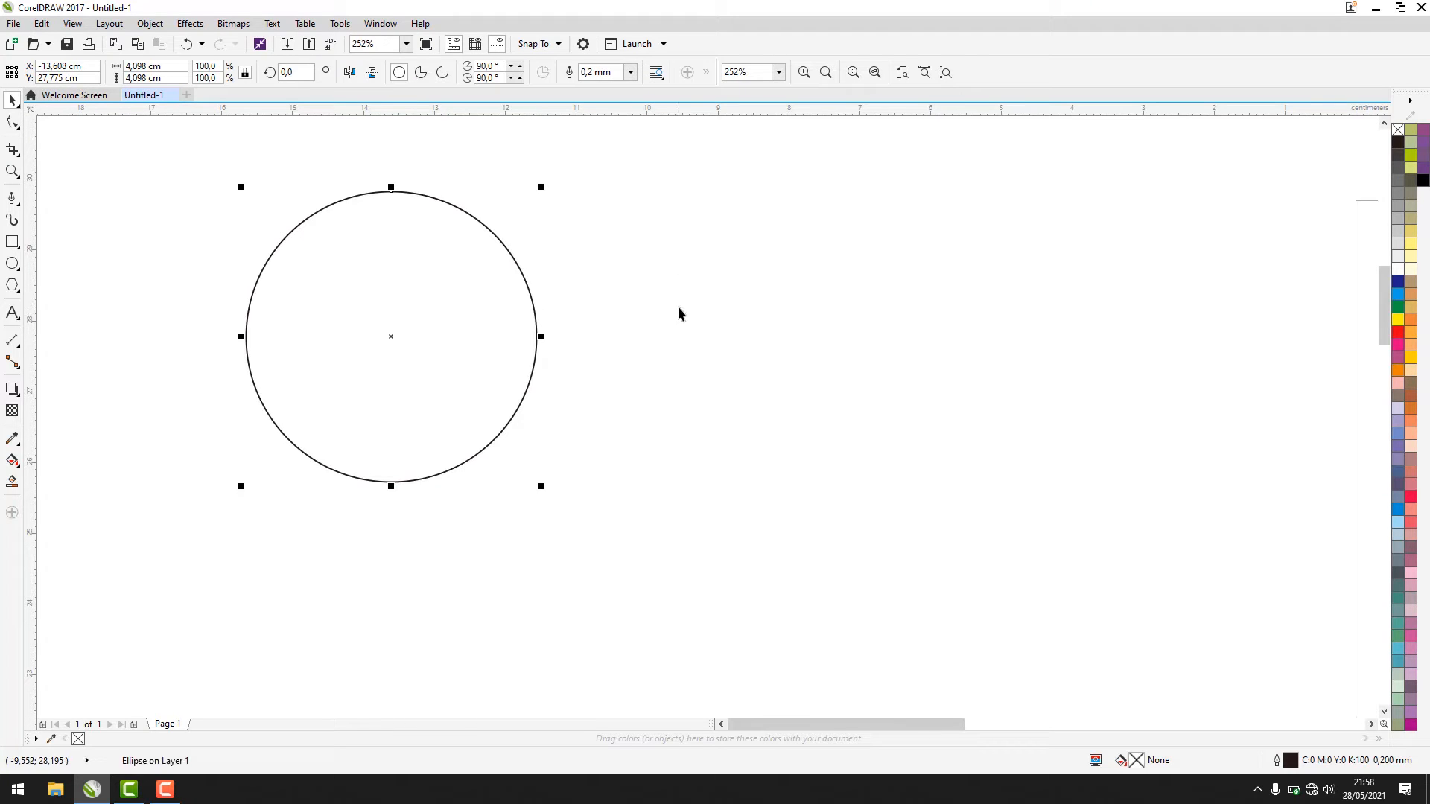
# Step: Fill the circle with red, colour its outline cyan, and shift the circle slightly down and to the right
pyautogui.click(1398, 332)
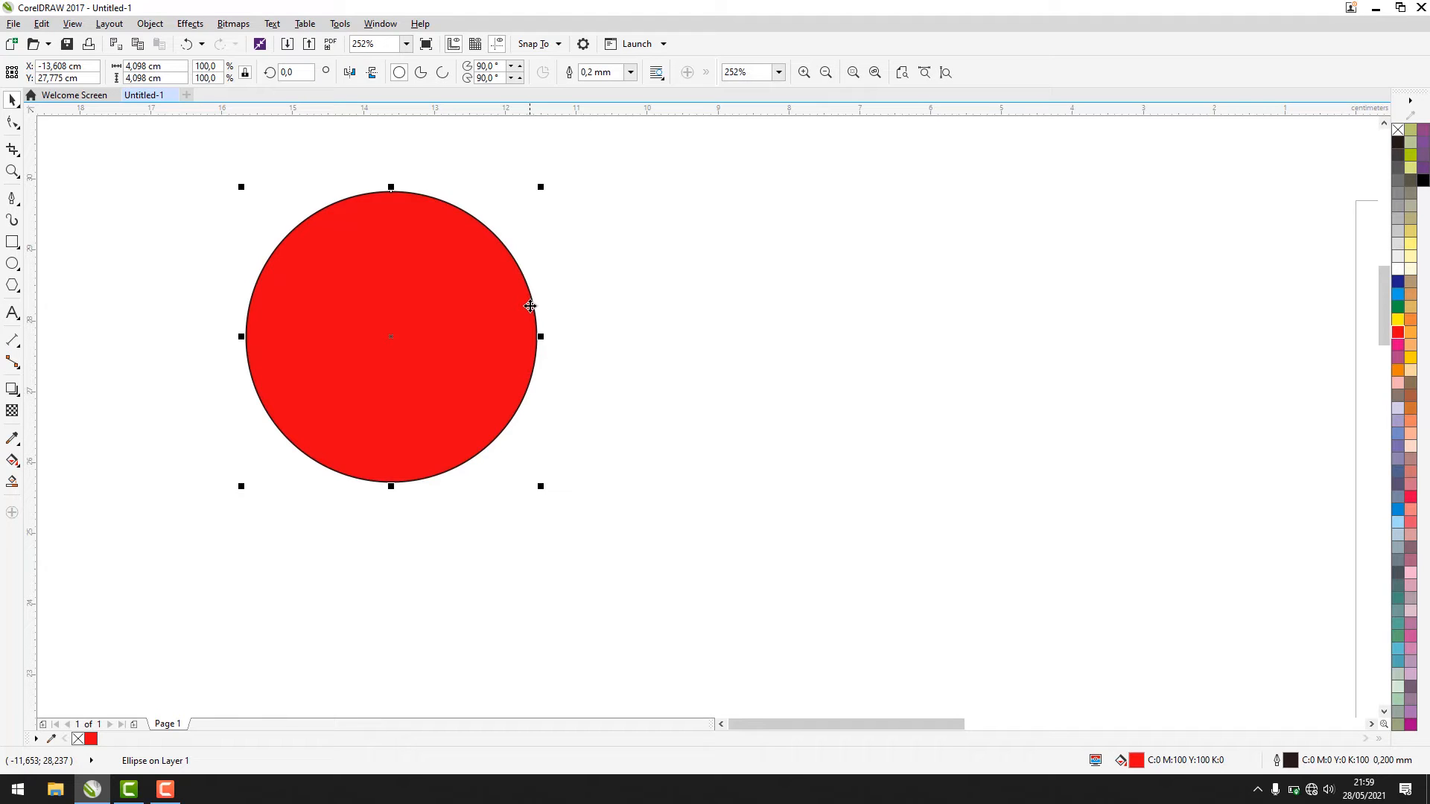
pyautogui.scroll(4, 530, 305)
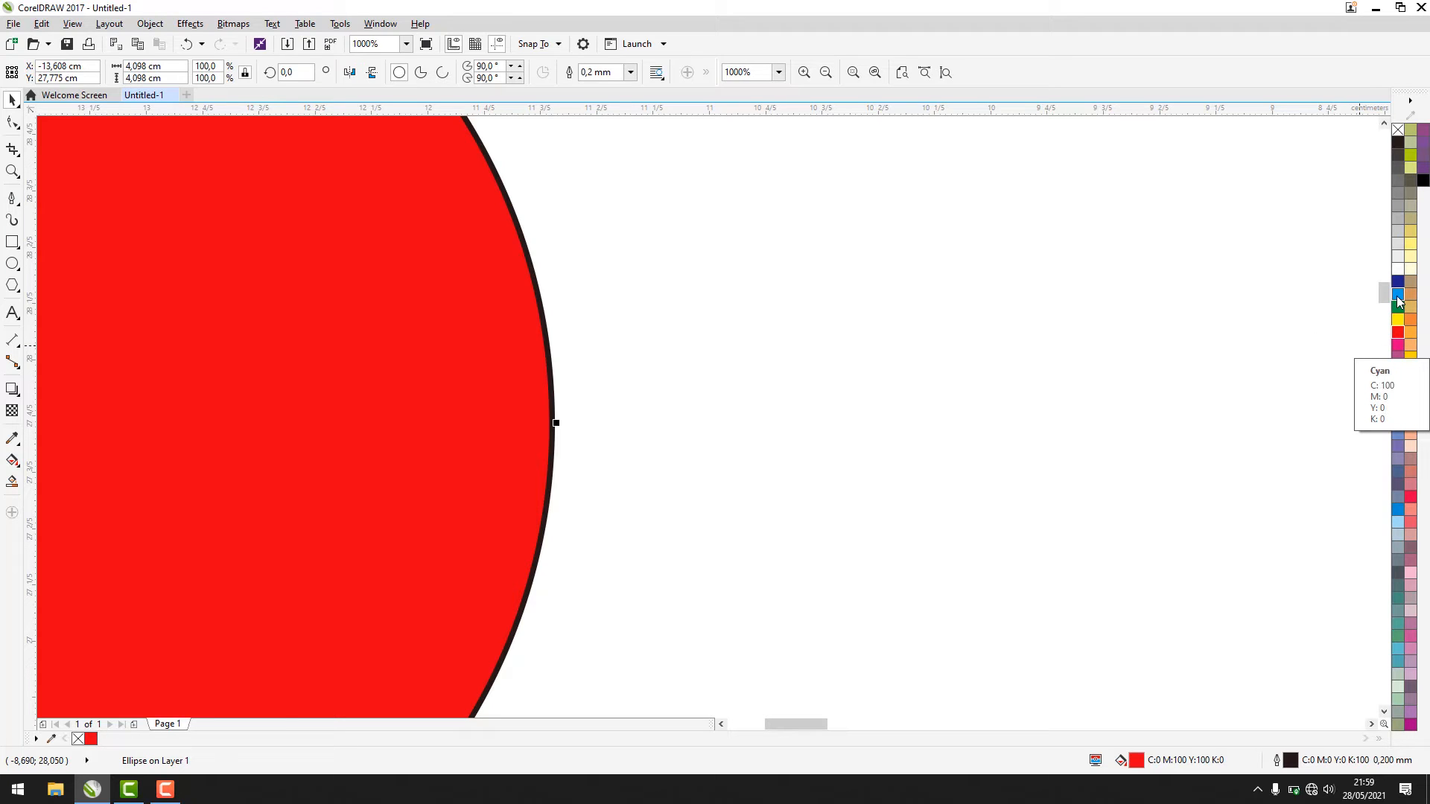
pyautogui.rightClick(1398, 300)
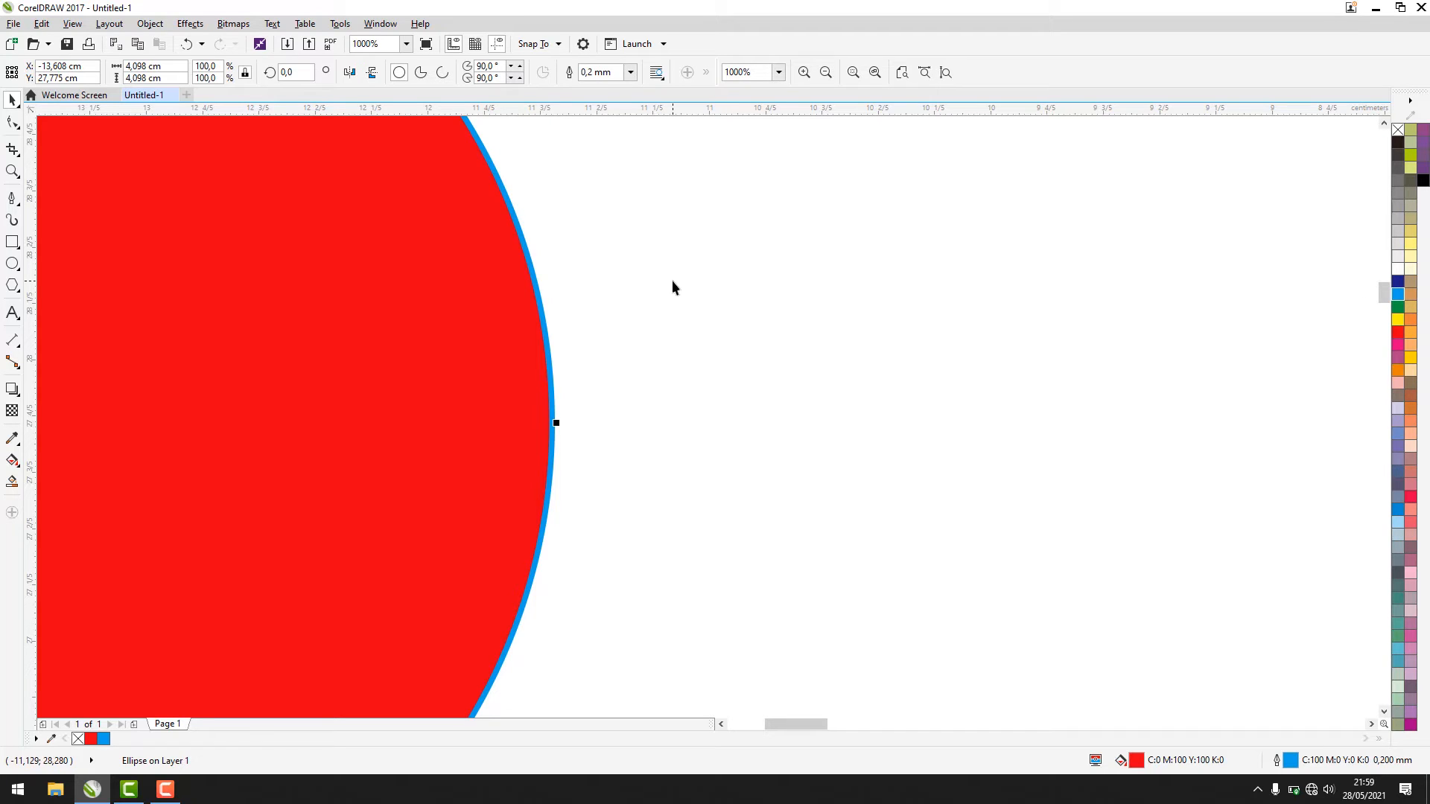
pyautogui.scroll(-2, 672, 280)
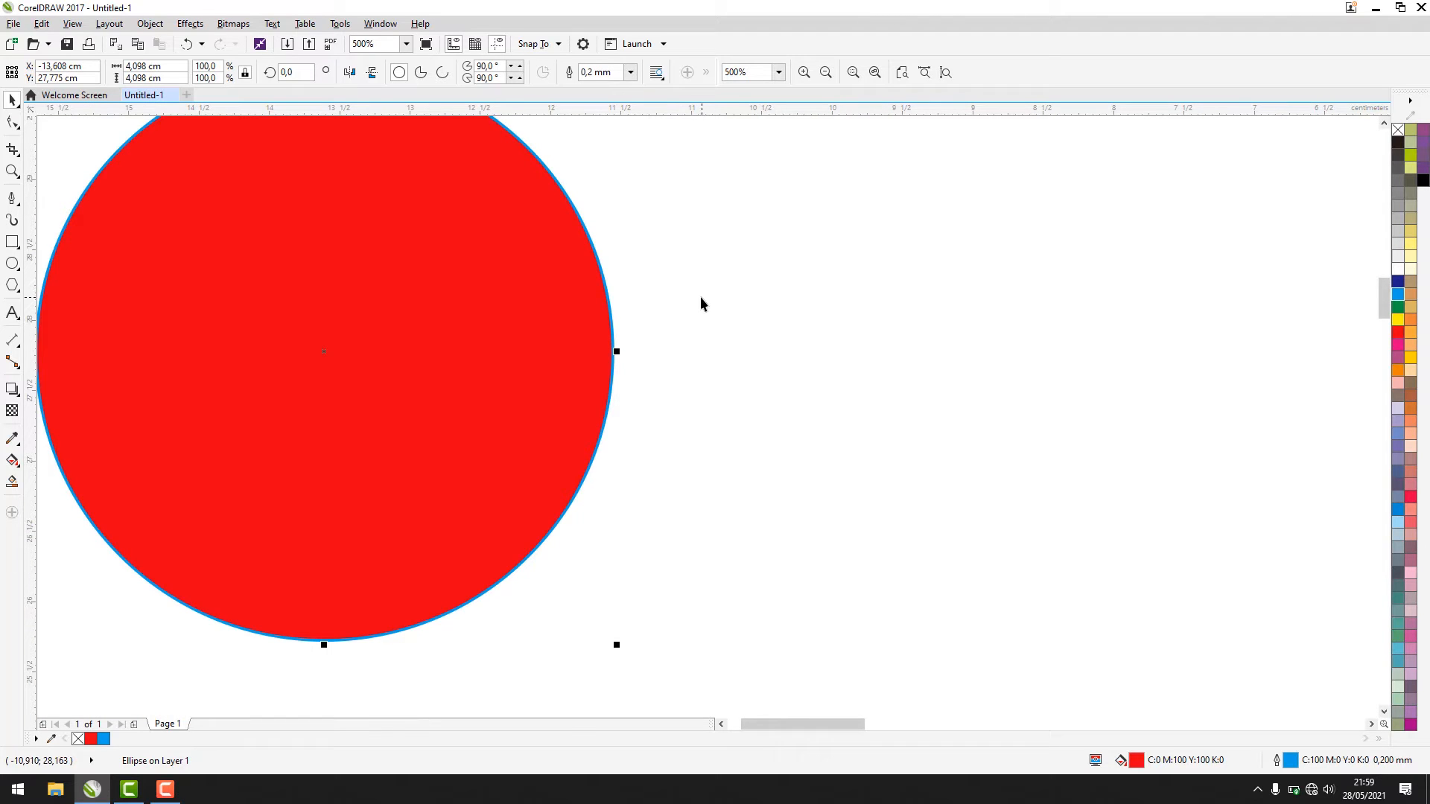
pyautogui.moveTo(382, 300); pyautogui.dragTo(487, 350)
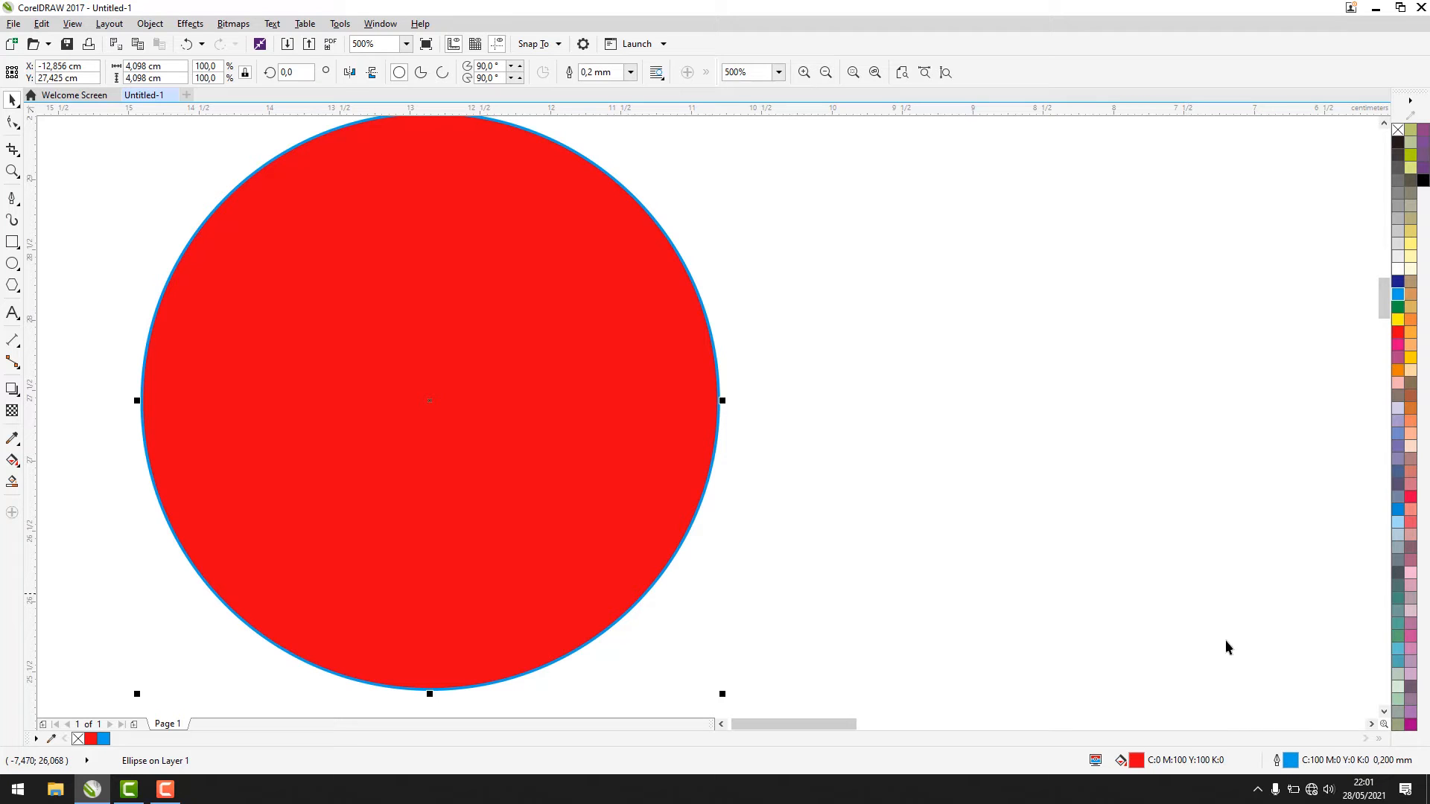
# Step: Set the circle's outline to 1.0 mm width with a dashed line style in the Outline Pen settings
pyautogui.doubleClick(1292, 761)
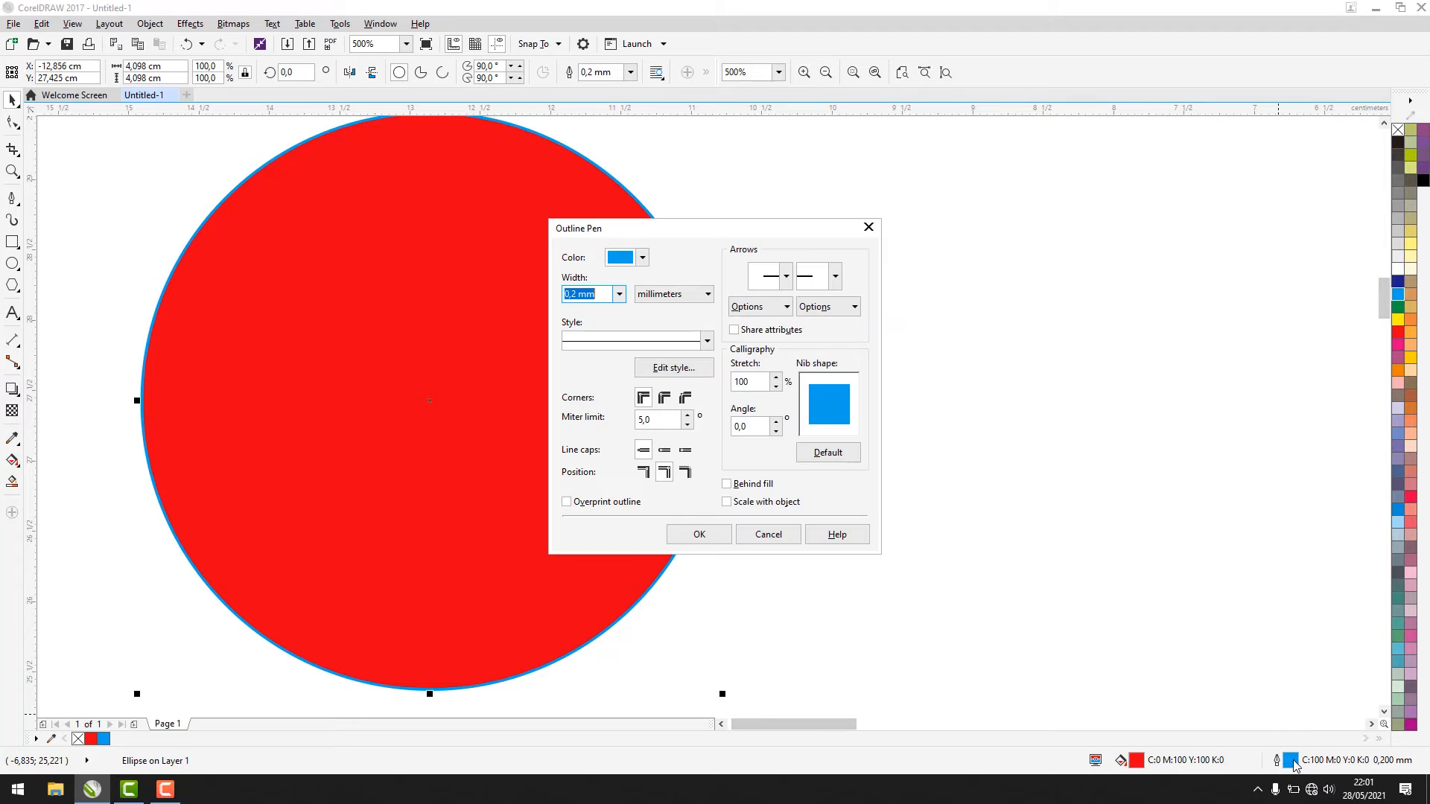
pyautogui.moveTo(730, 234); pyautogui.dragTo(849, 248)
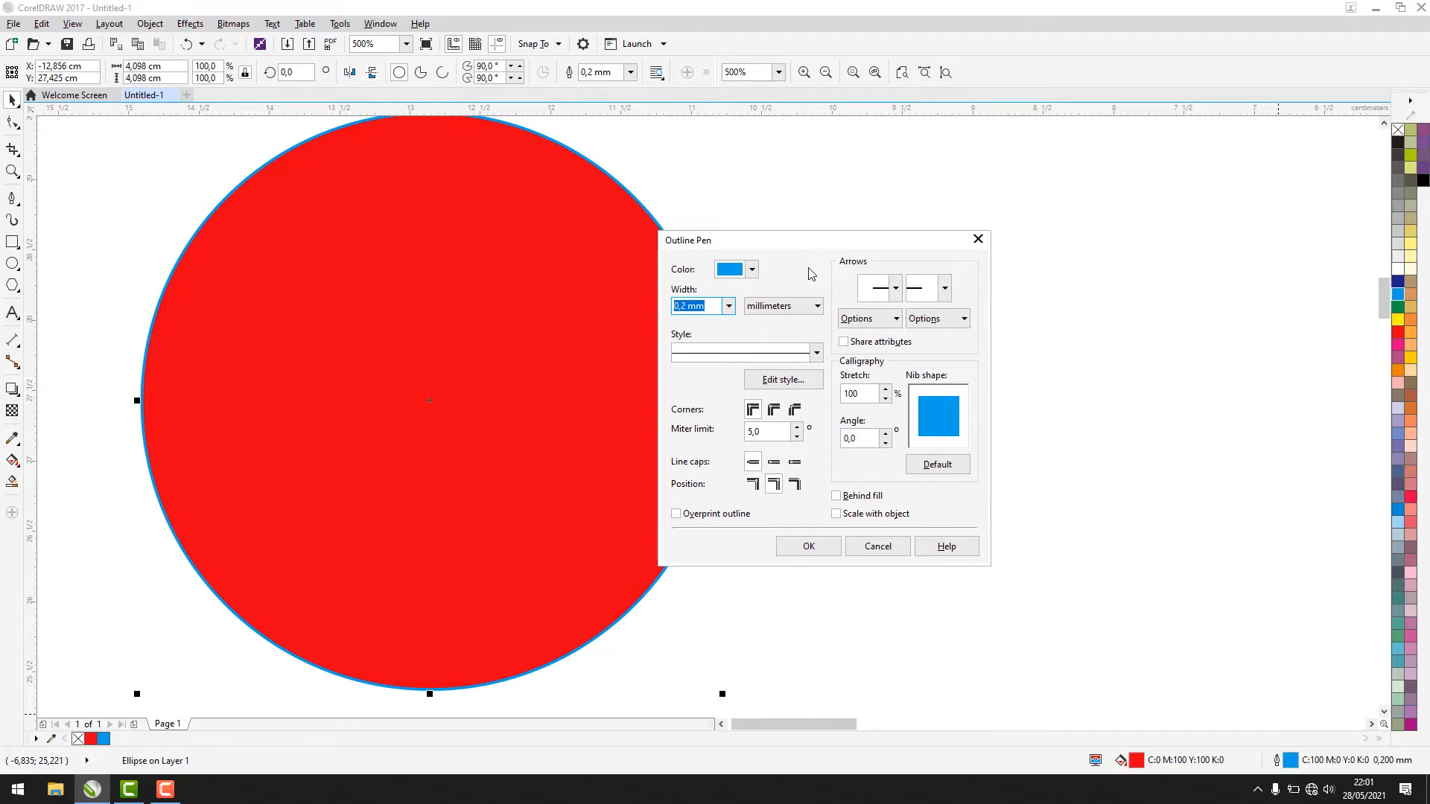
pyautogui.click(757, 272)
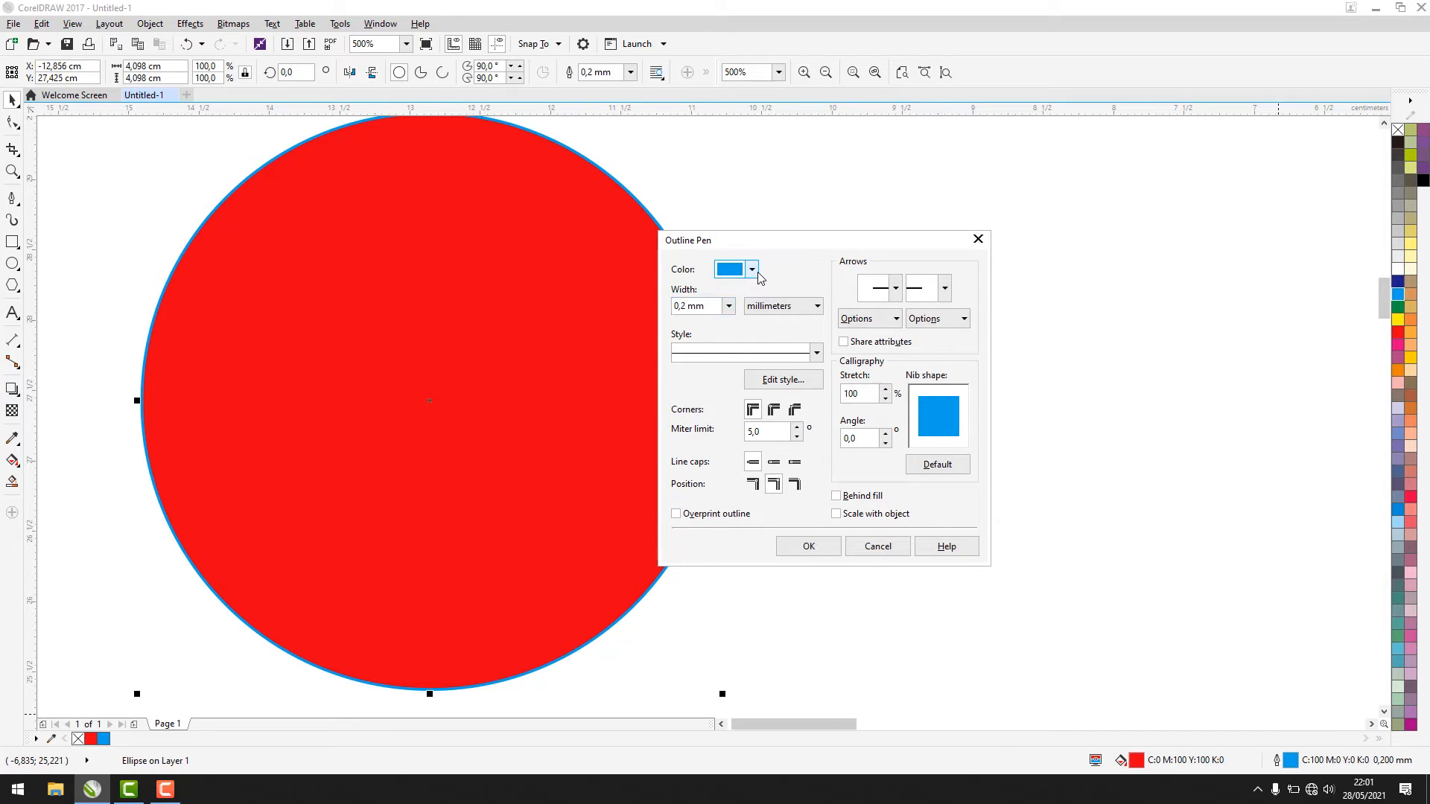
pyautogui.click(803, 248)
pyautogui.click(729, 306)
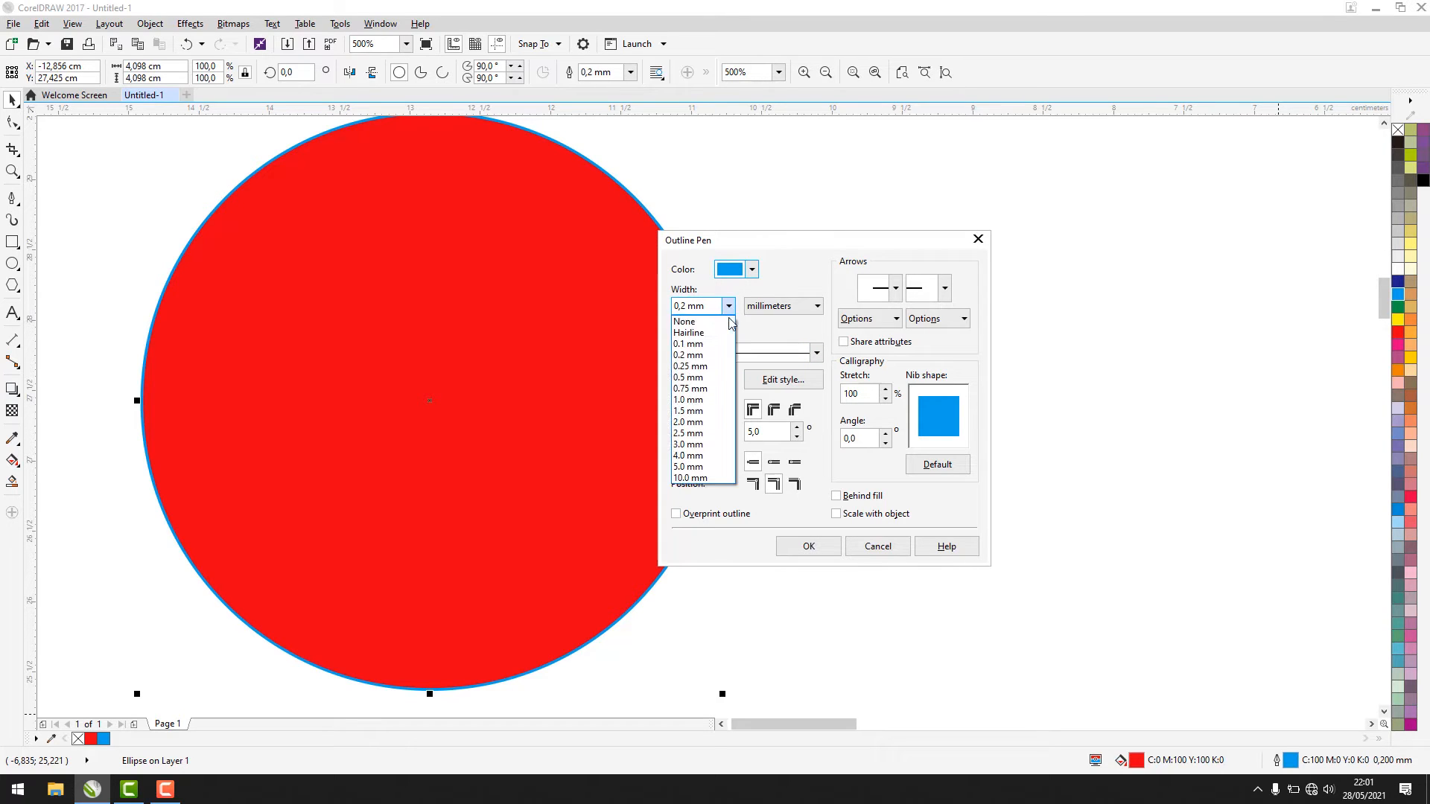
pyautogui.click(695, 401)
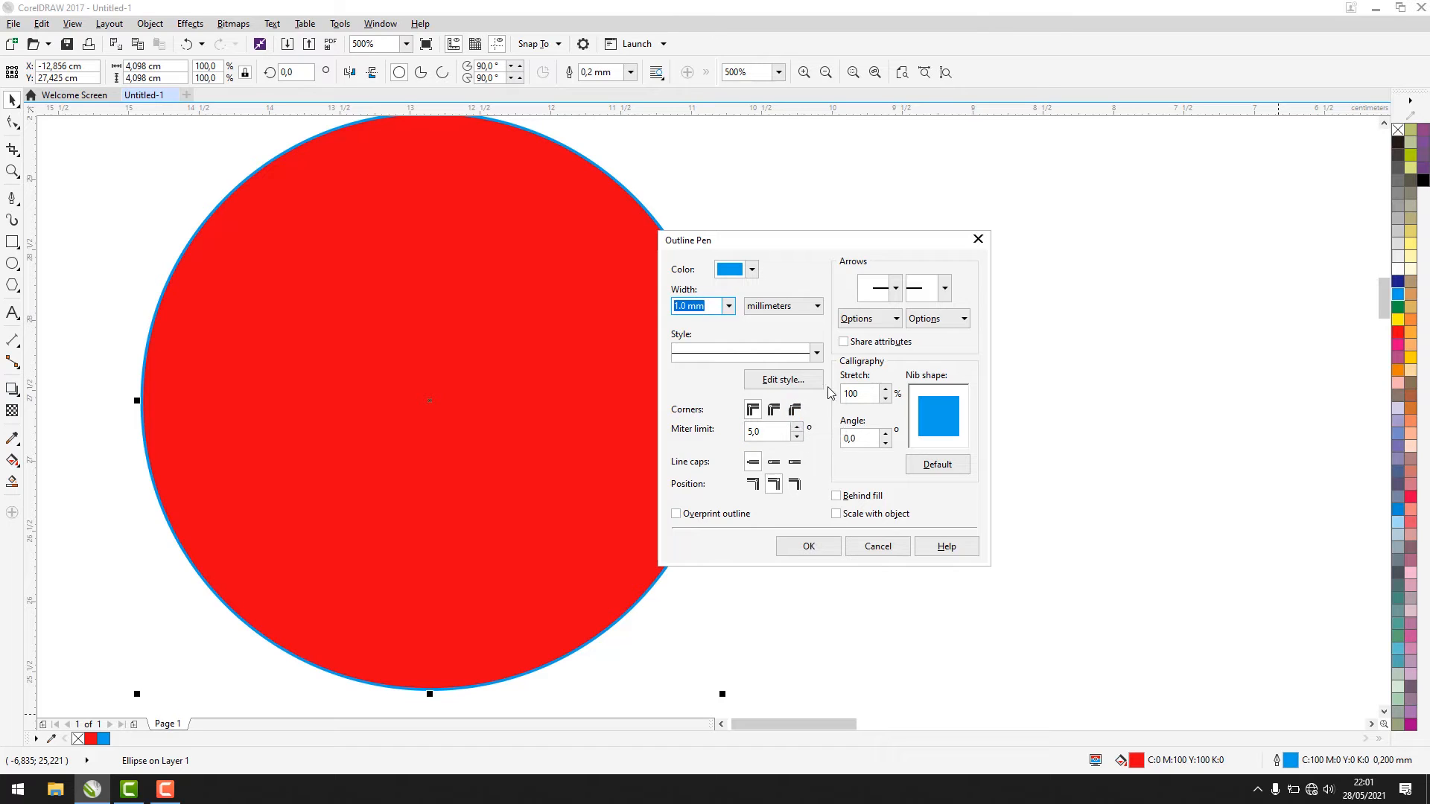
pyautogui.click(817, 355)
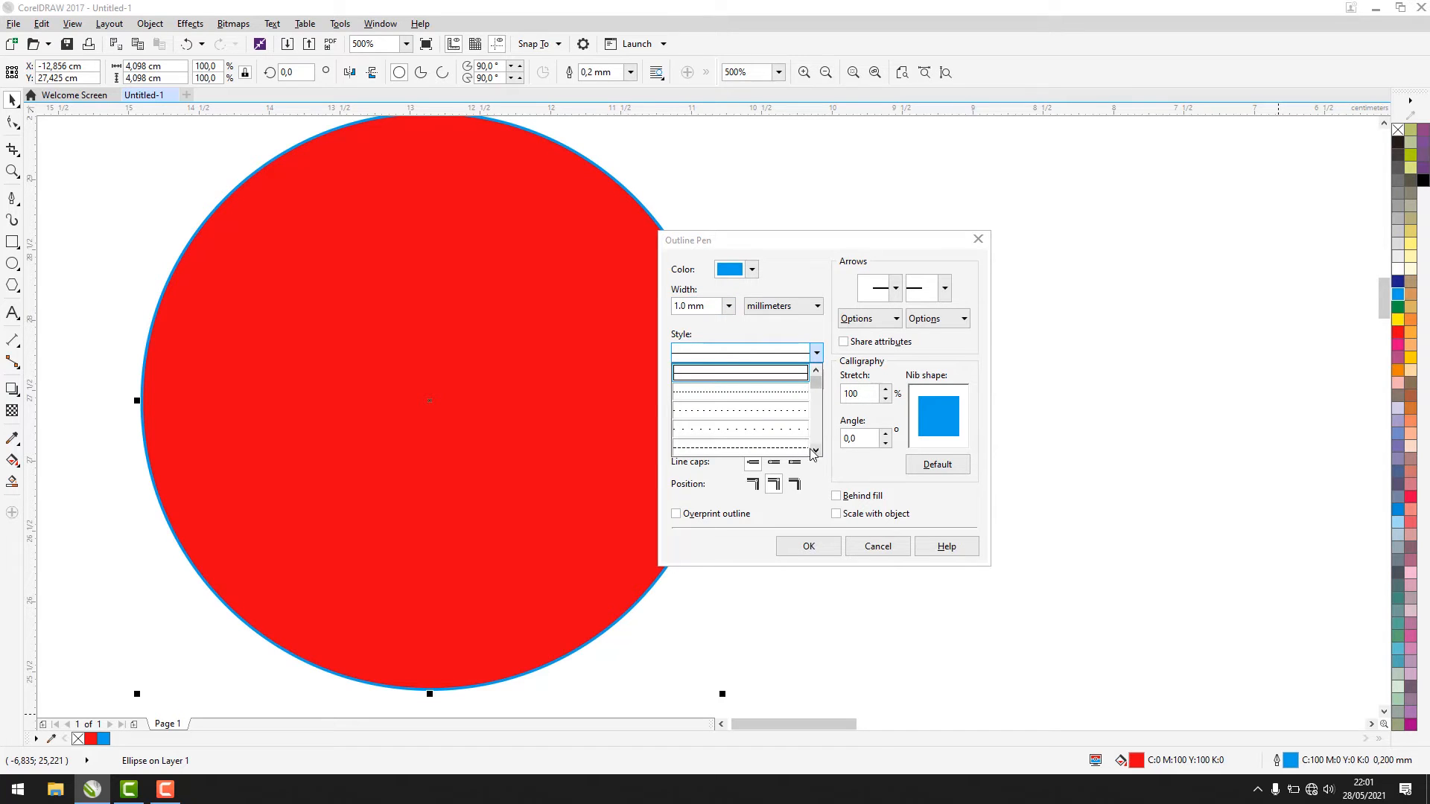
pyautogui.click(752, 448)
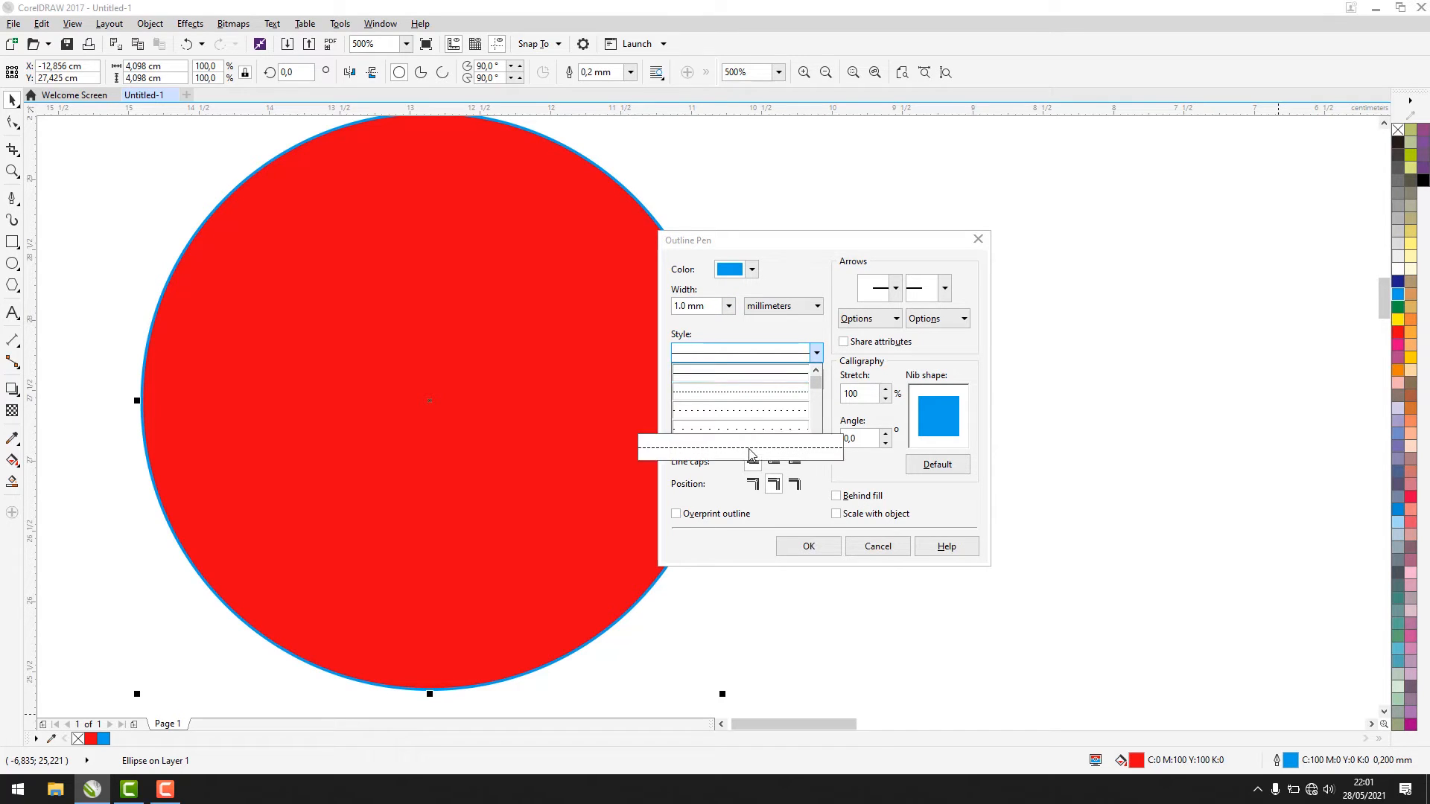
pyautogui.click(811, 549)
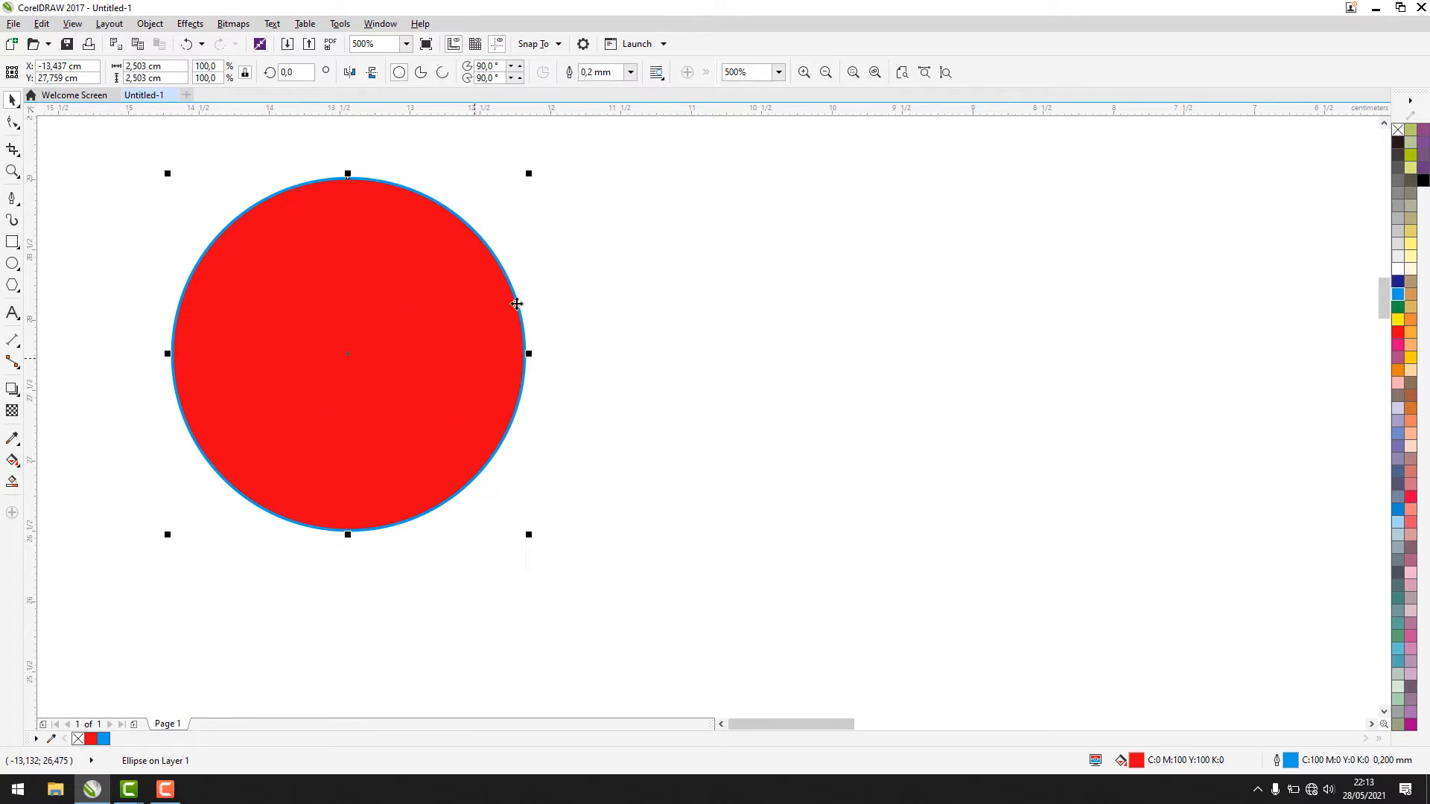
# Step: Remove the circle's fill, fill it with red again, and remove its outline
pyautogui.click(1397, 130)
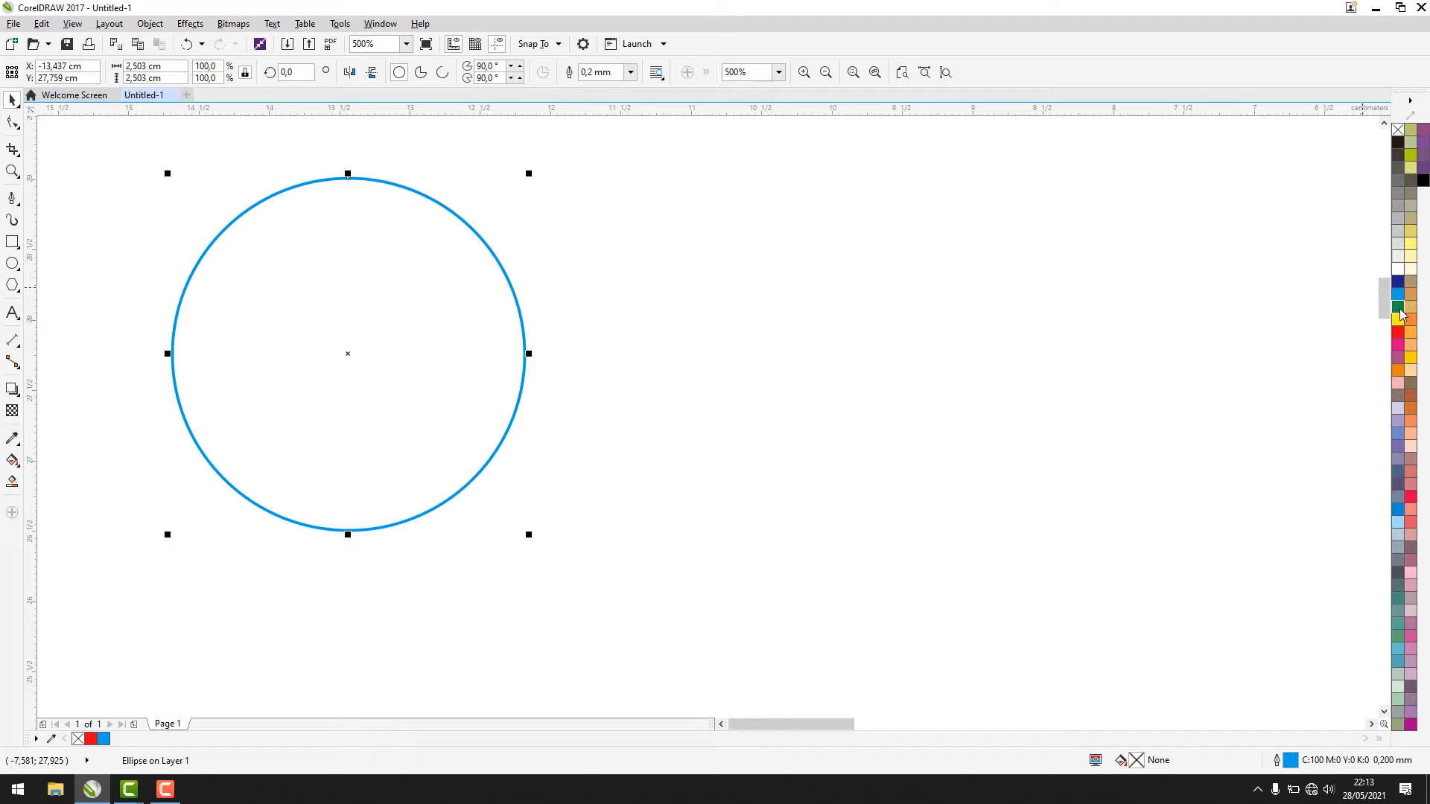
pyautogui.click(1398, 332)
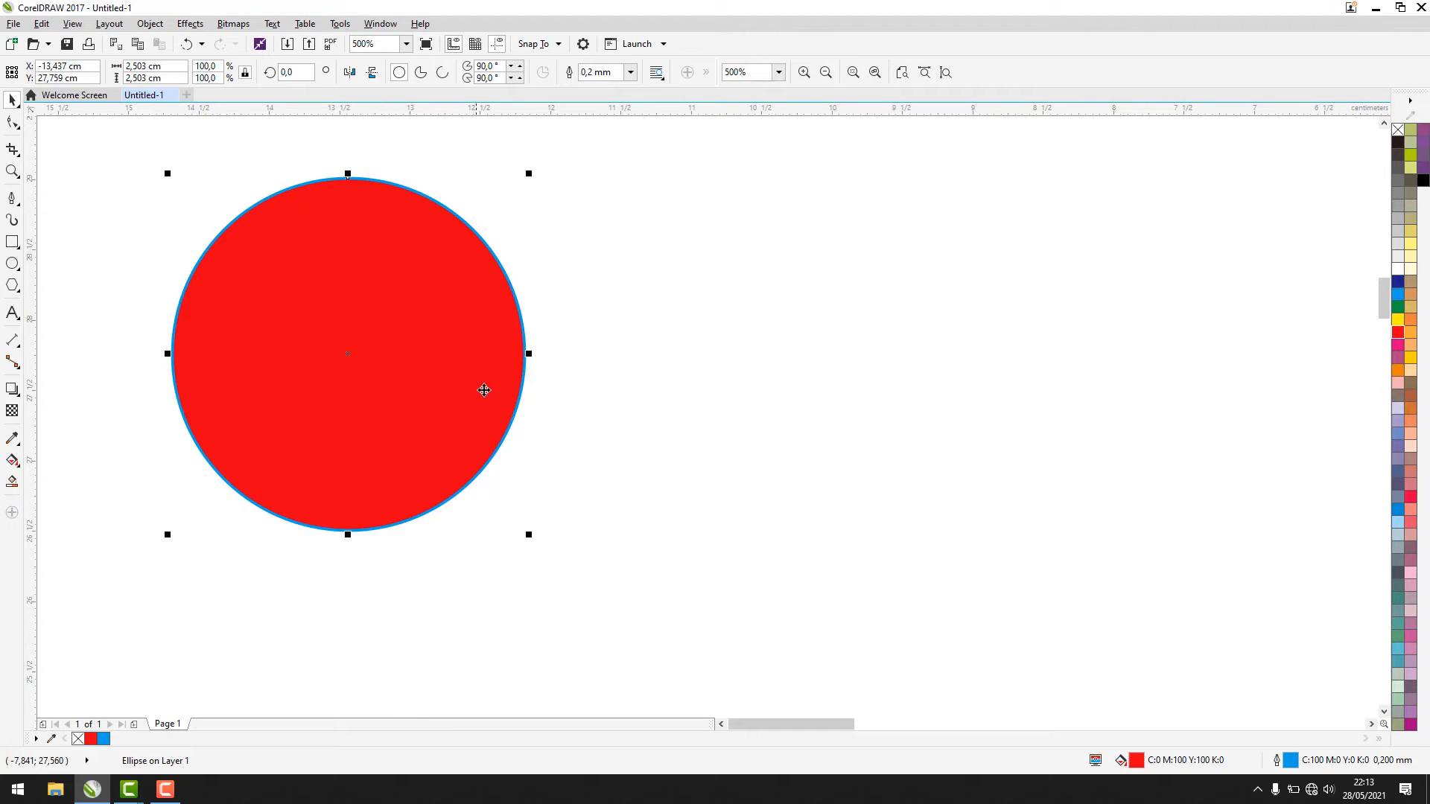
pyautogui.rightClick(1397, 132)
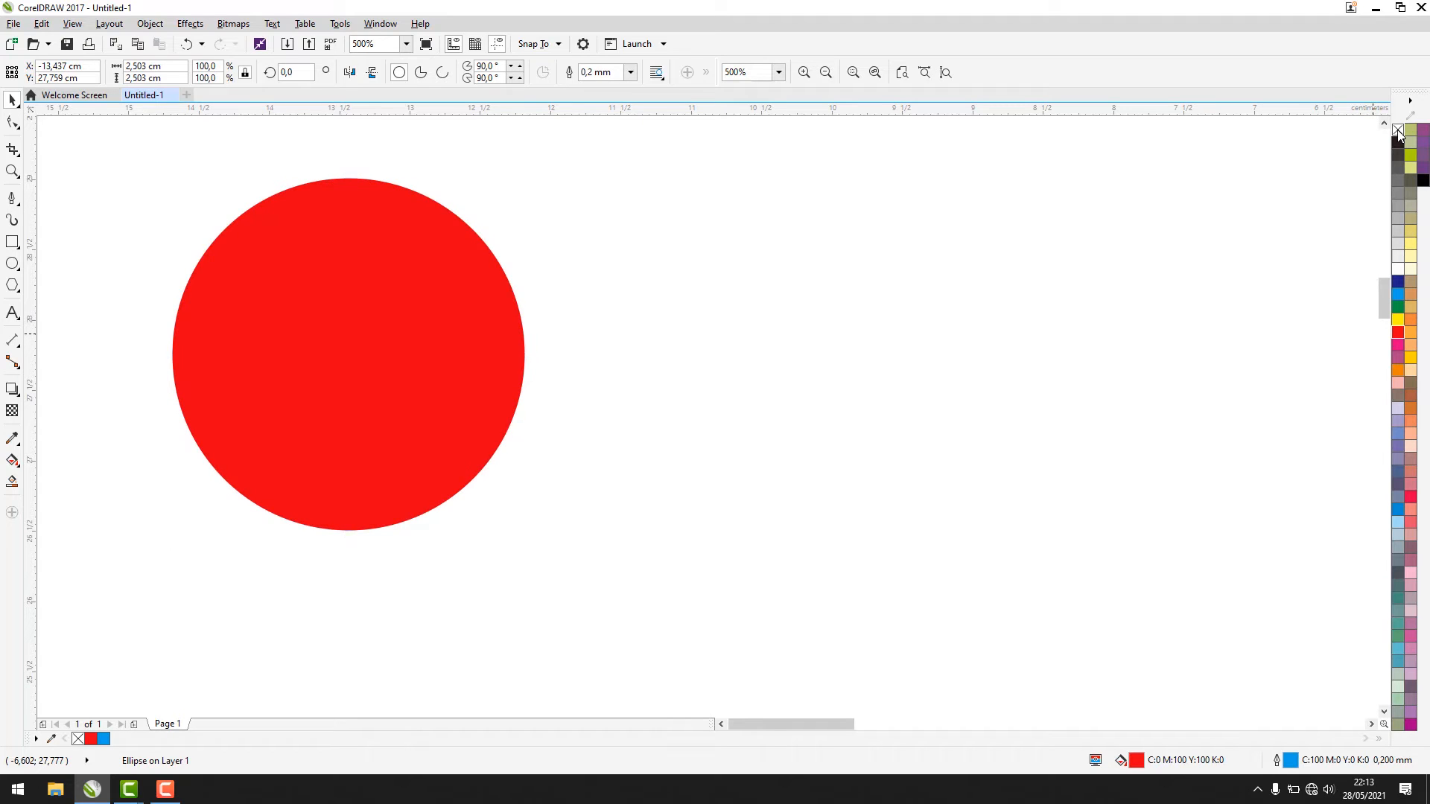
# Step: Delete the red circle from the drawing area
pyautogui.click(830, 410)
pyautogui.click(349, 359)
pyautogui.press('Delete')
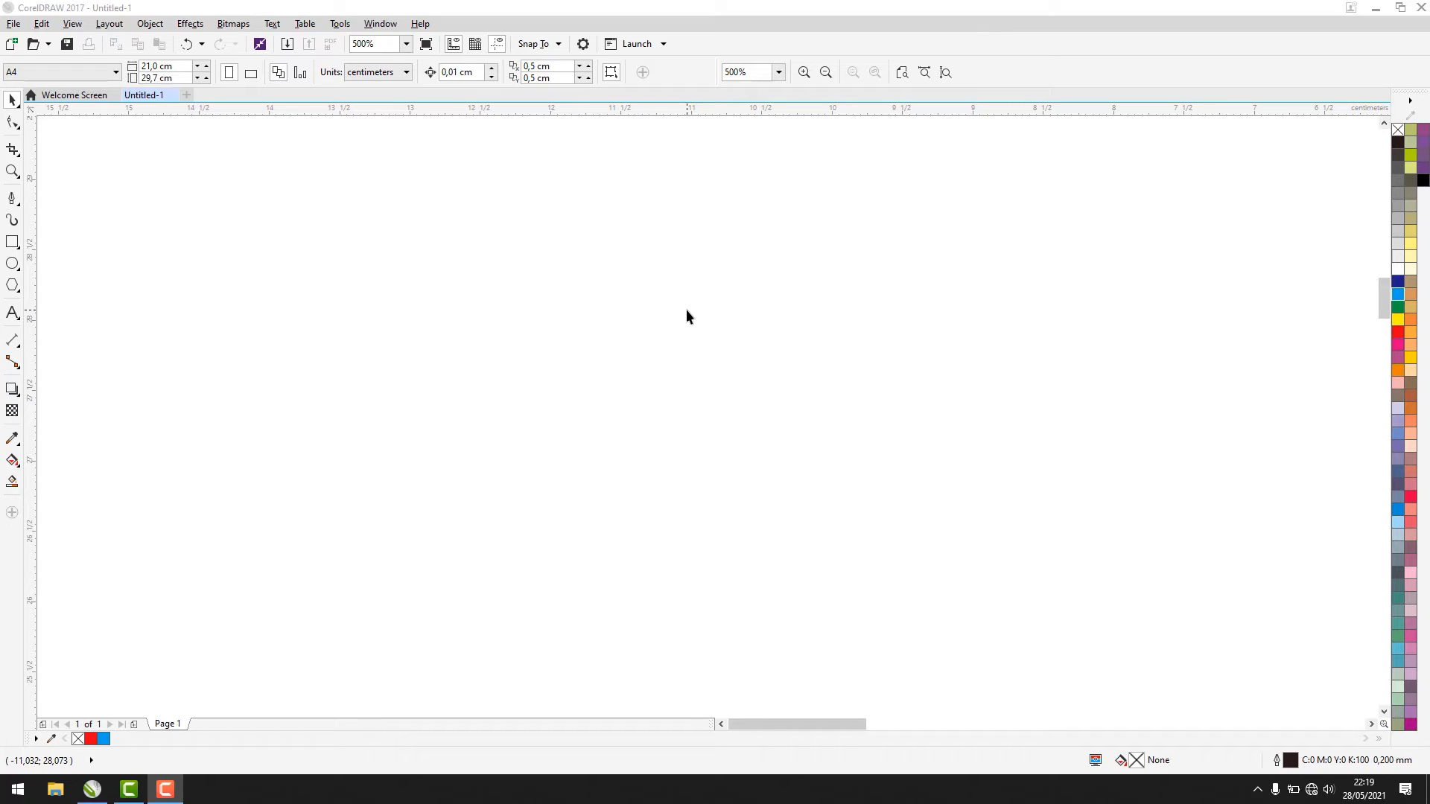
# Step: Draw a rectangle about 2.6 by 1.6 cm with the Rectangle tool
pyautogui.click(548, 425)
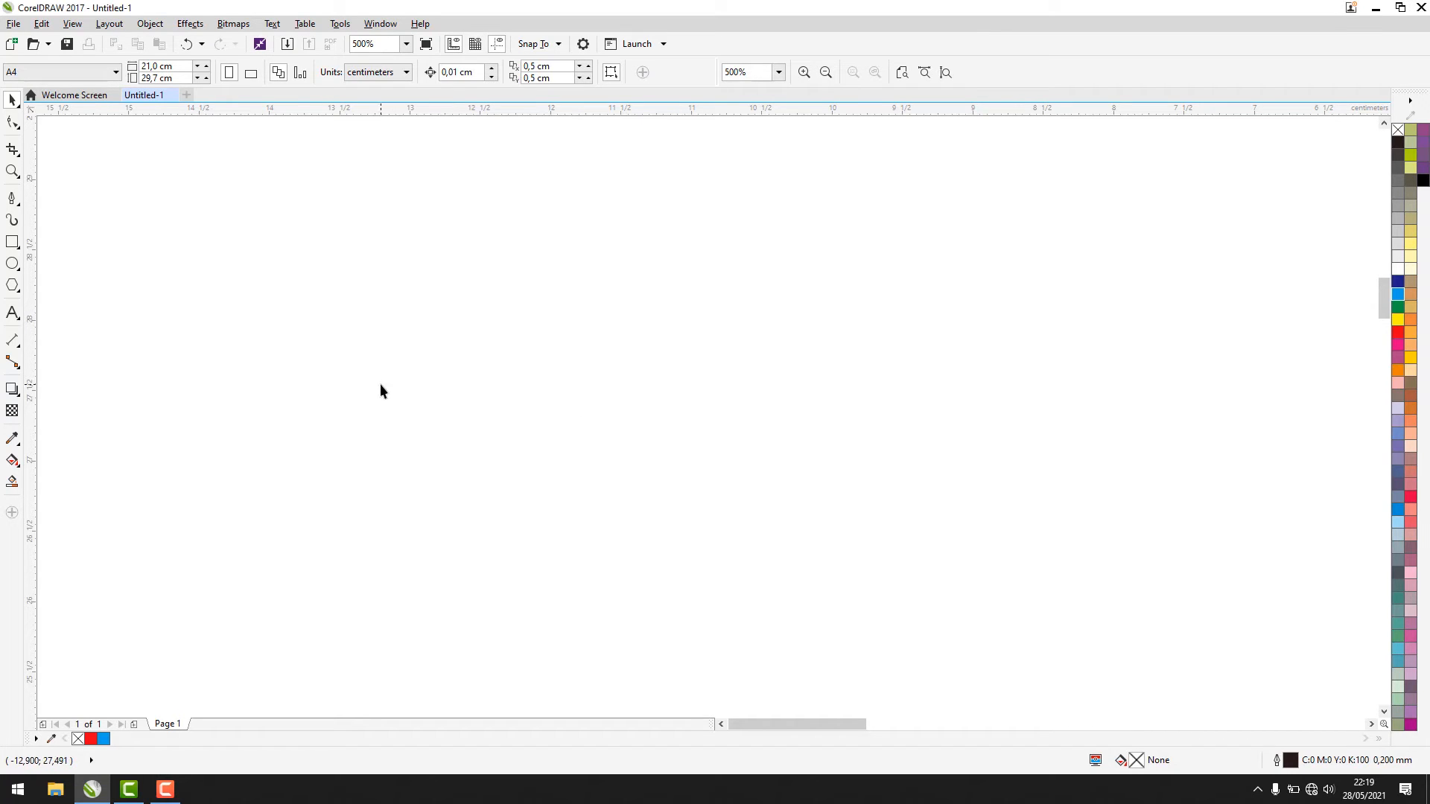
pyautogui.click(12, 242)
pyautogui.moveTo(319, 222); pyautogui.dragTo(682, 454)
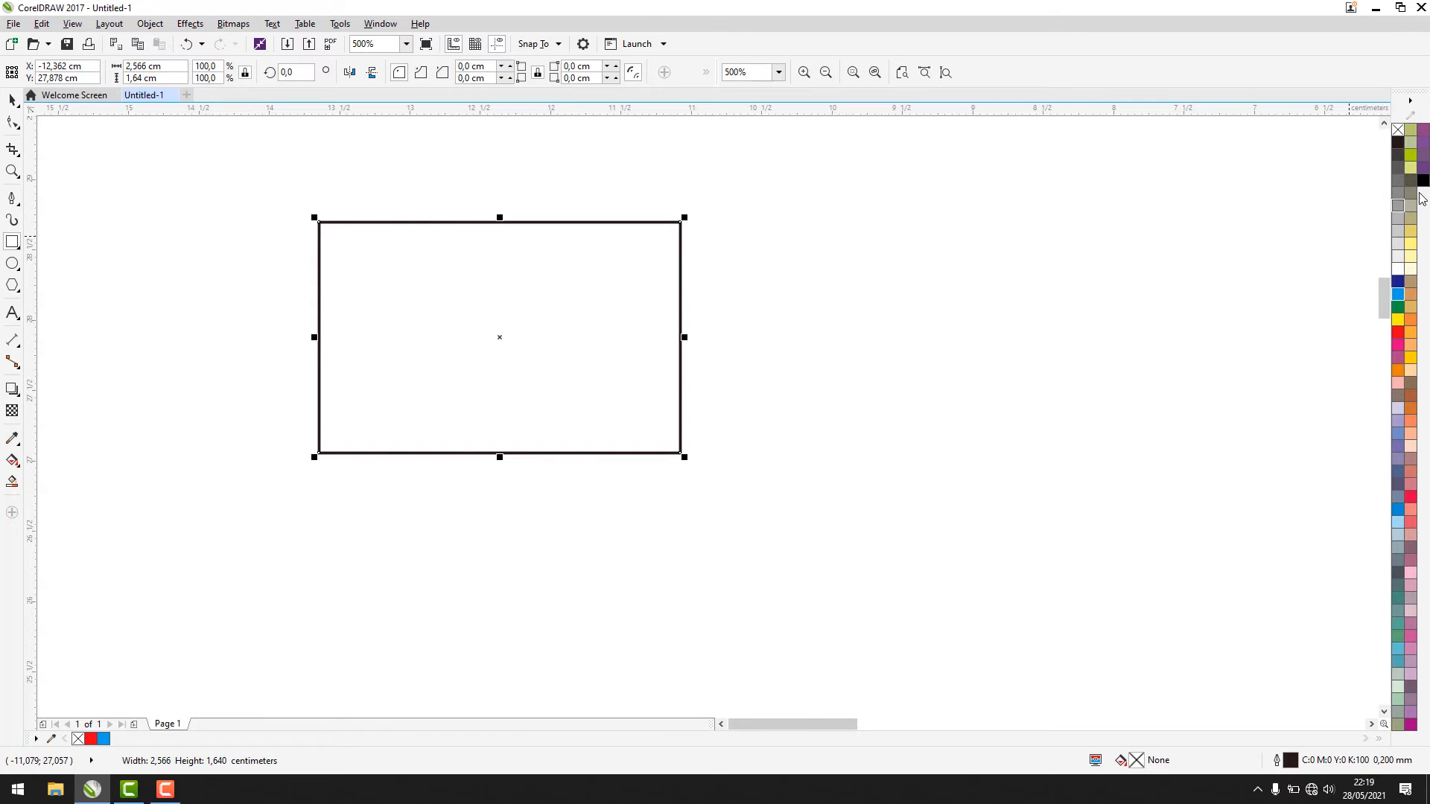
# Step: Fill the rectangle with black and draw a red-filled ellipse about 2.4 by 2.0 cm overlapping the rectangle's lower-right corner
pyautogui.click(1399, 144)
pyautogui.click(12, 263)
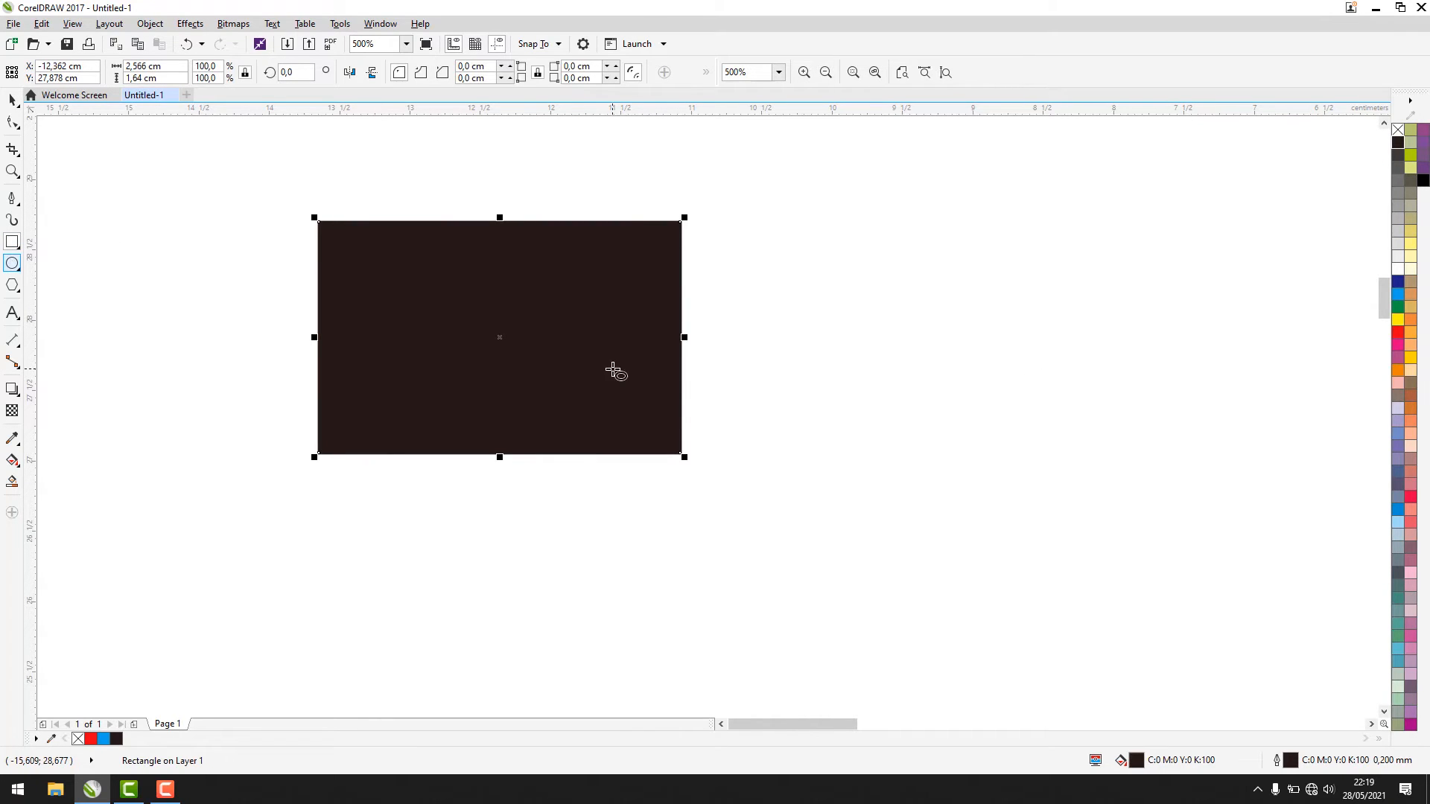
pyautogui.moveTo(550, 312); pyautogui.dragTo(894, 603)
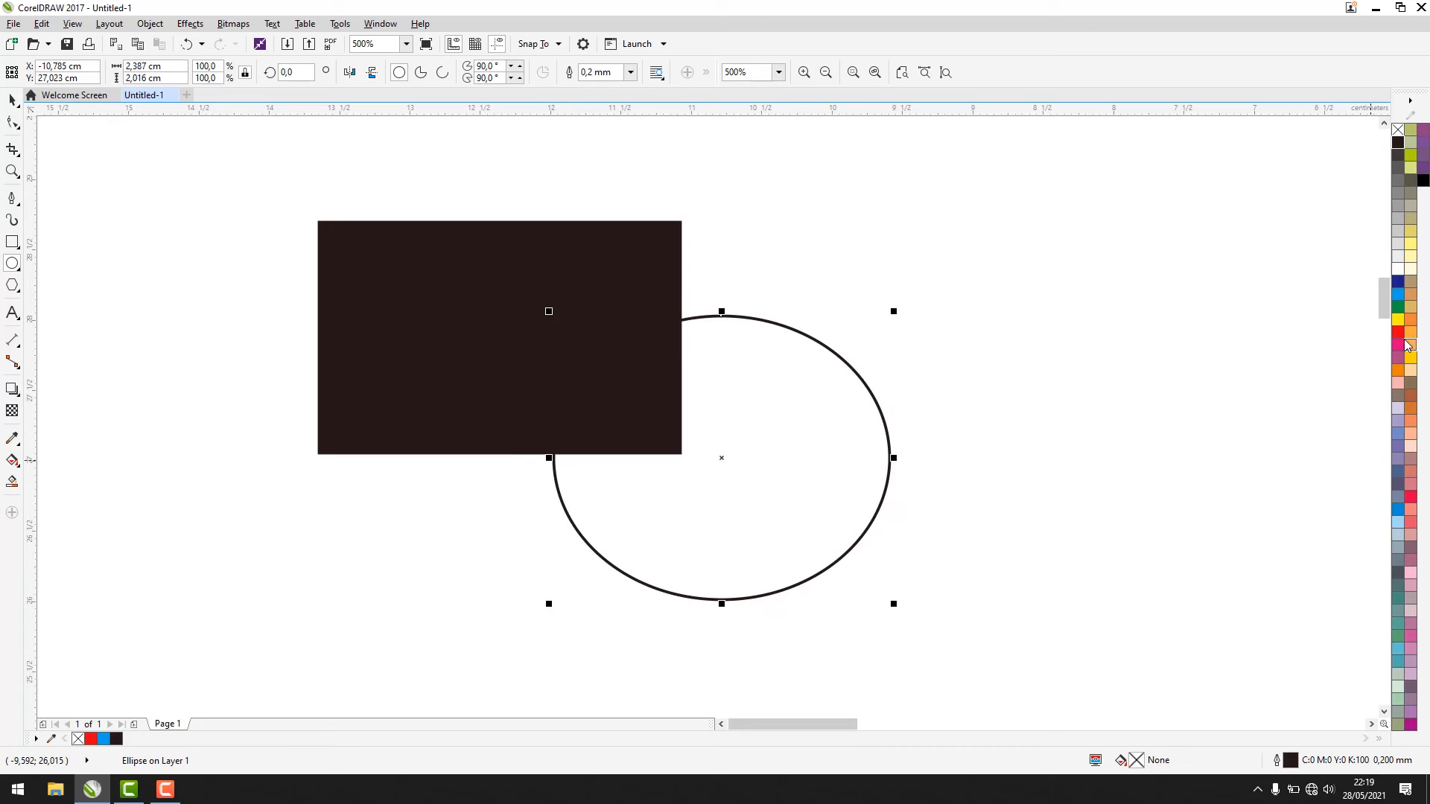
pyautogui.click(1398, 332)
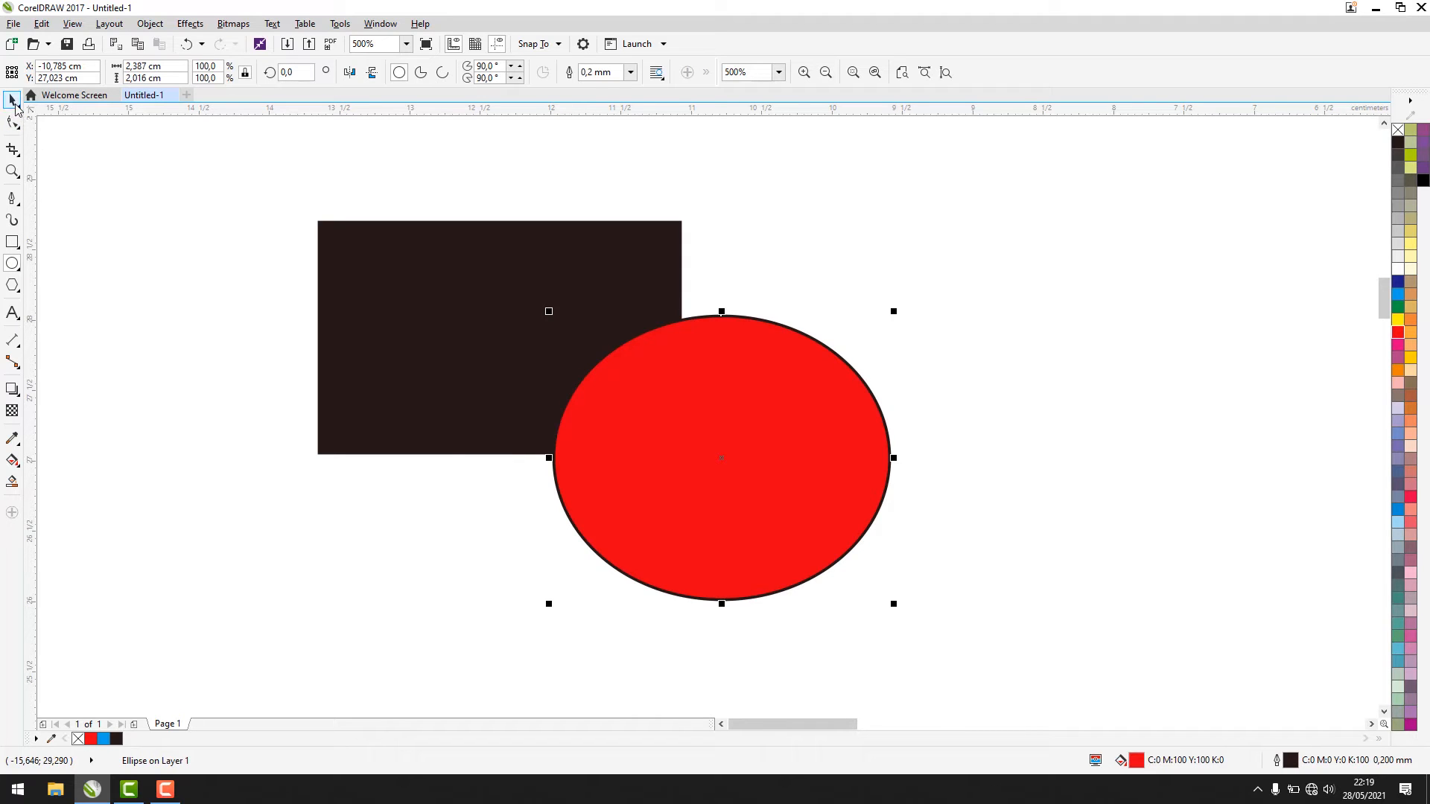
# Step: Move the red ellipse slightly up and to the left so it overlaps more of the black rectangle
pyautogui.click(14, 101)
pyautogui.click(167, 308)
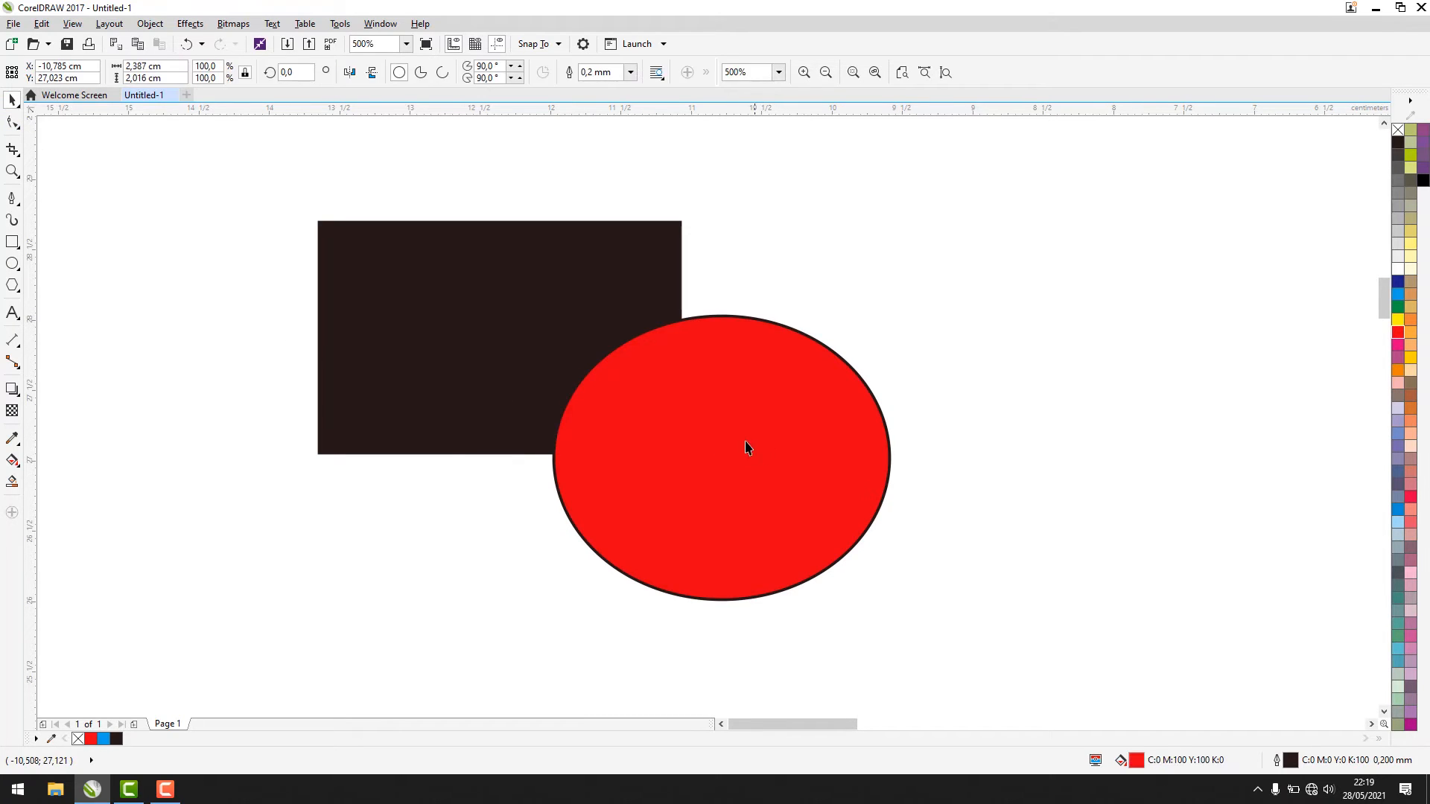
pyautogui.moveTo(747, 446); pyautogui.dragTo(723, 433)
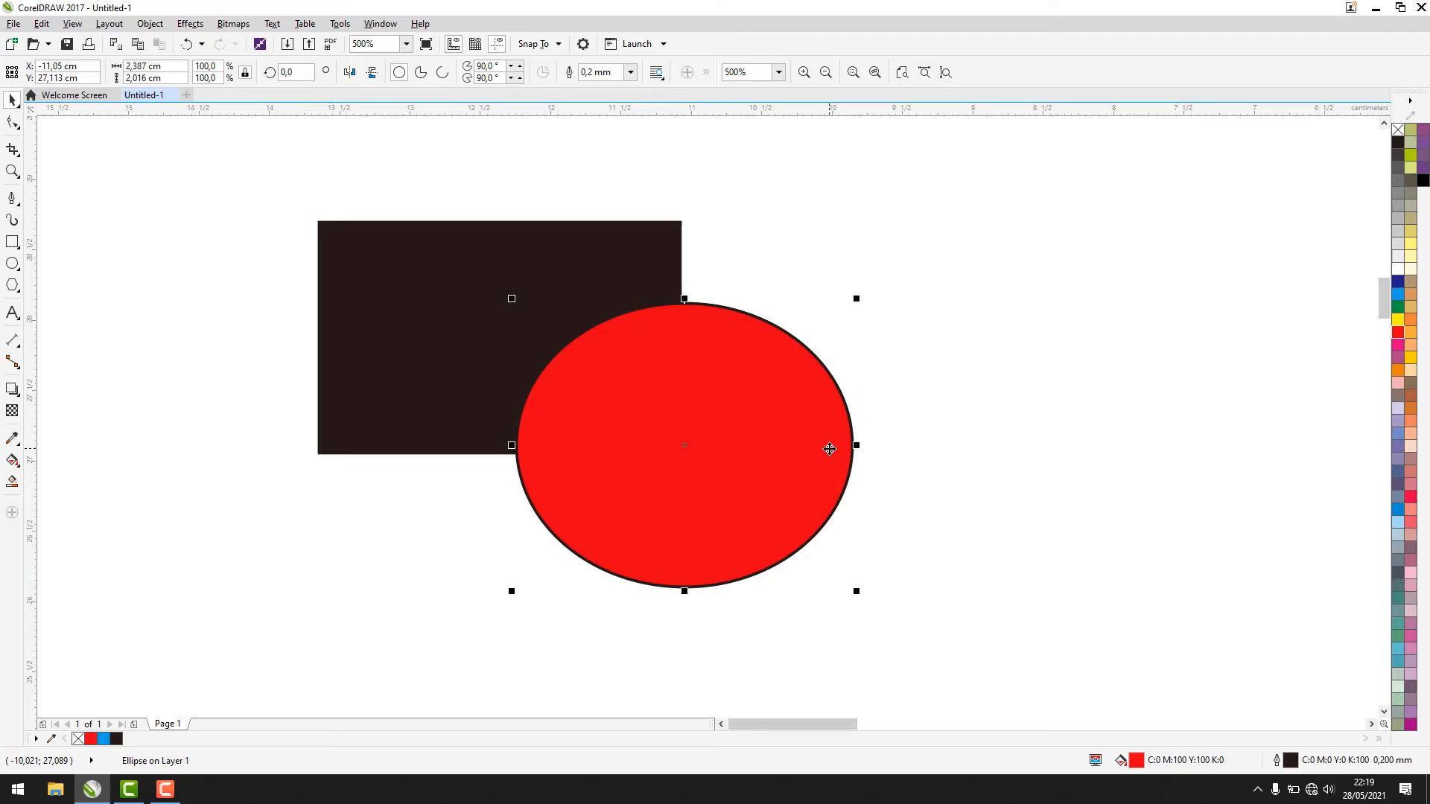
# Step: Draw a five-sided polygon about 1.7 by 1.45 cm over the rectangle and ellipse, and fill it with yellow
pyautogui.click(12, 286)
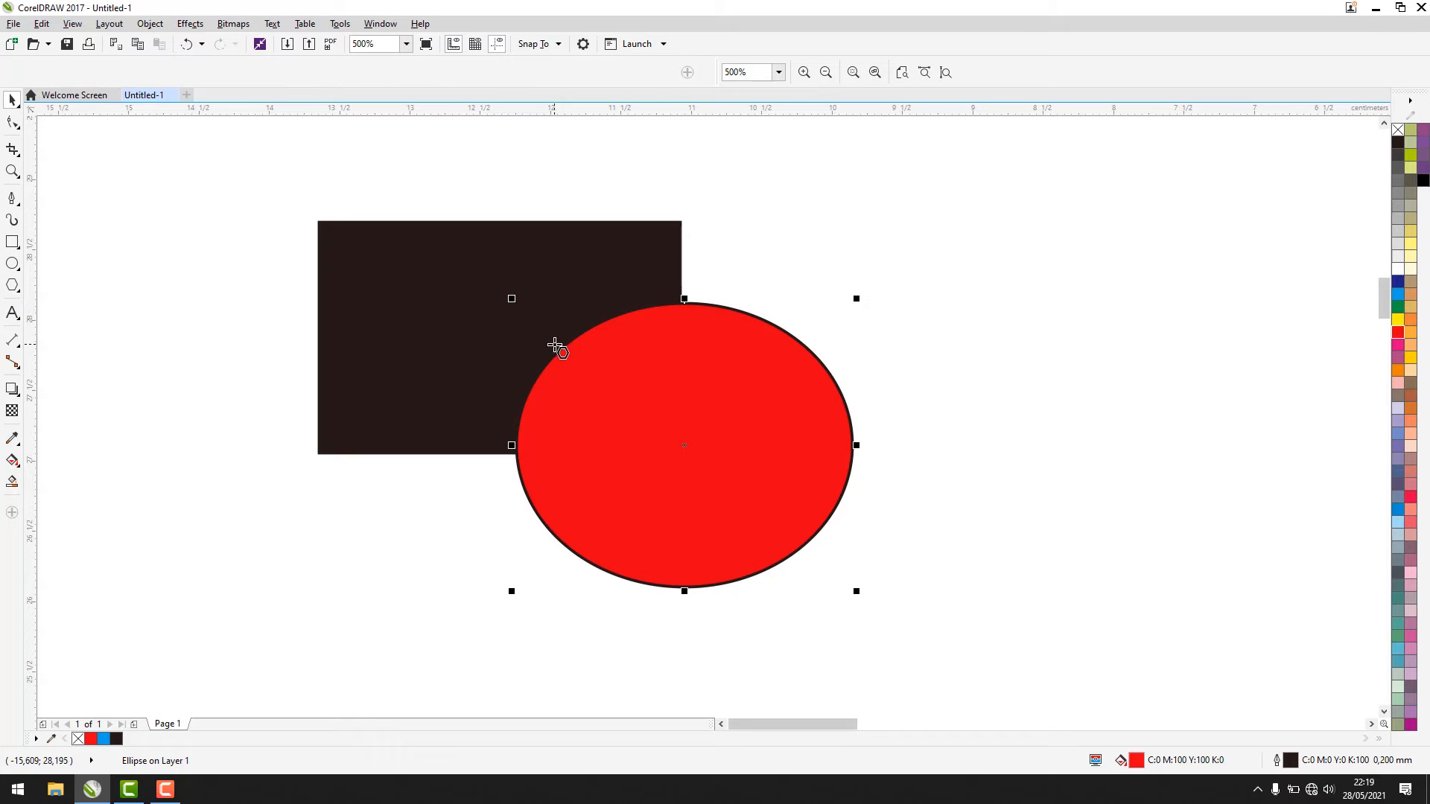
pyautogui.moveTo(478, 315)
pyautogui.mouseDown()
pyautogui.moveTo(715, 501)
pyautogui.moveTo(731, 545)
pyautogui.mouseUp()
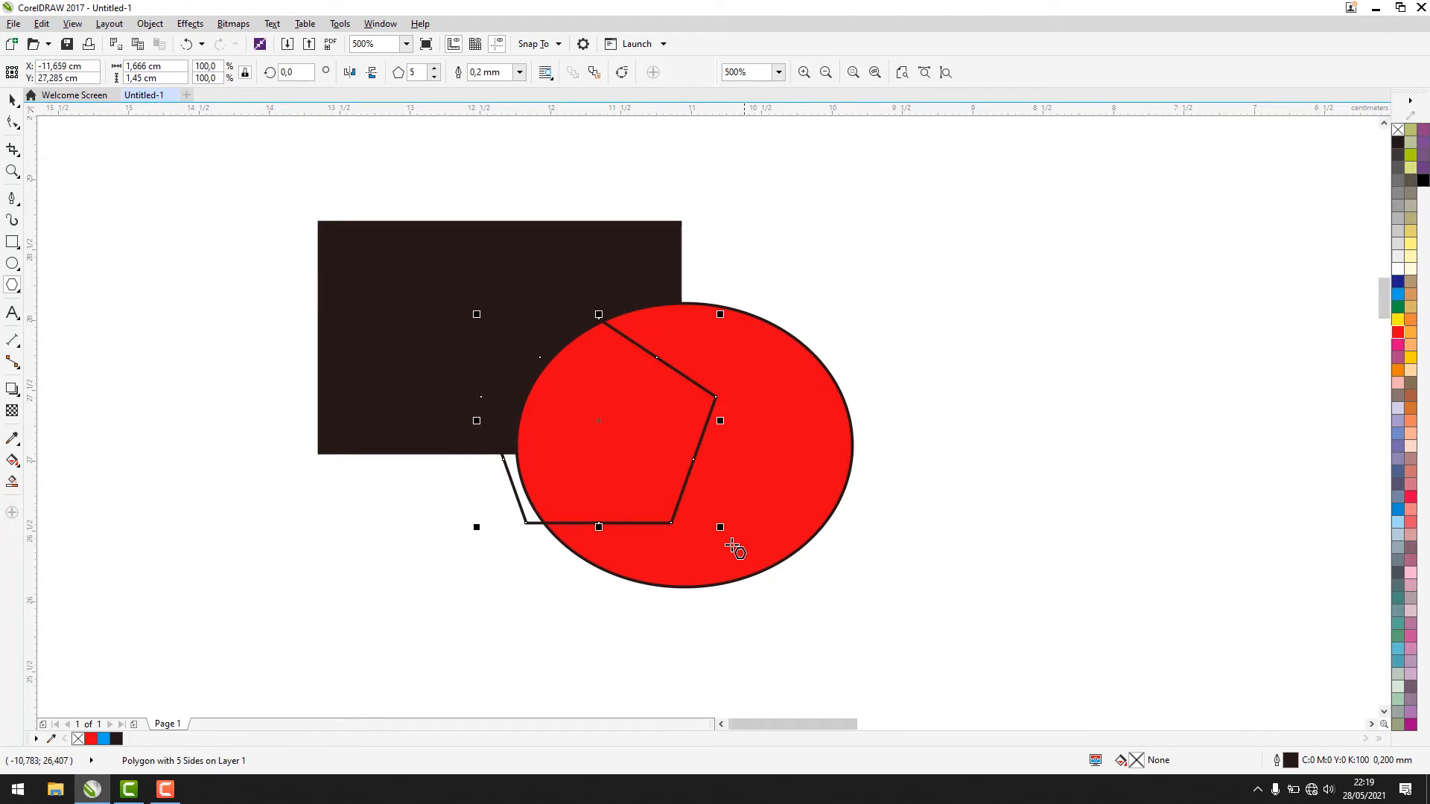
pyautogui.click(1398, 320)
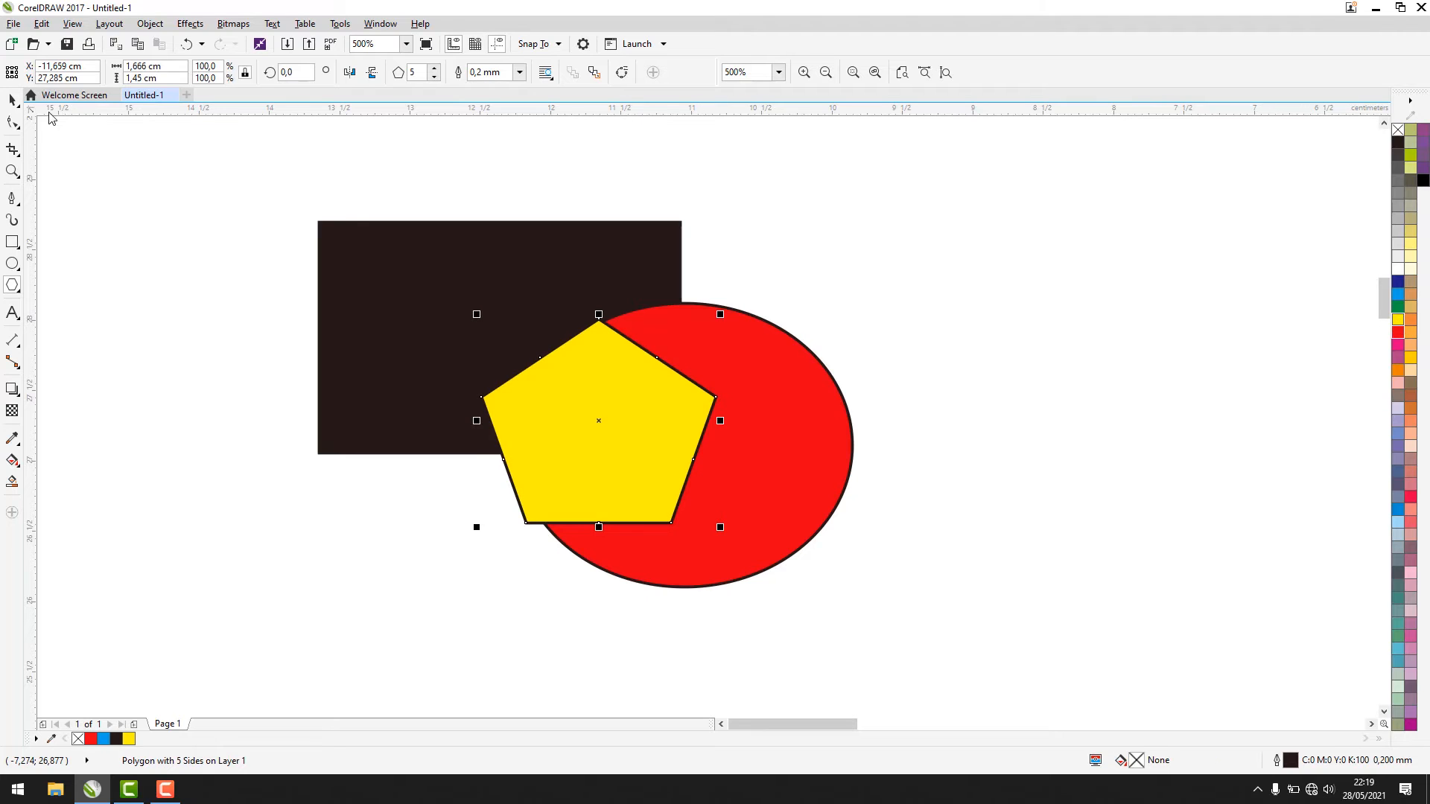
# Step: Reposition the yellow pentagon so it overlaps the black rectangle's lower-right area and the ellipse's left side
pyautogui.click(12, 99)
pyautogui.click(122, 227)
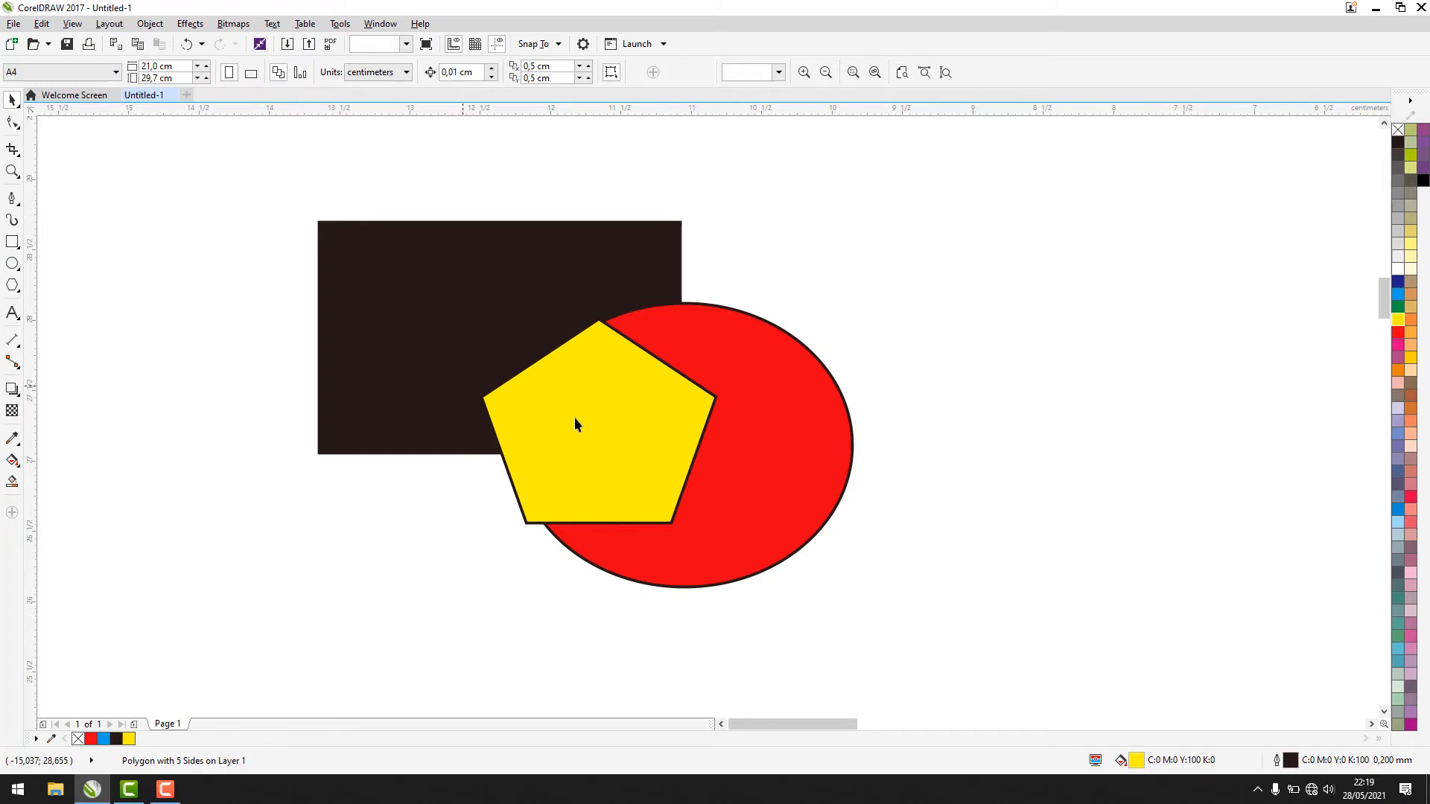
pyautogui.moveTo(574, 417); pyautogui.dragTo(601, 500)
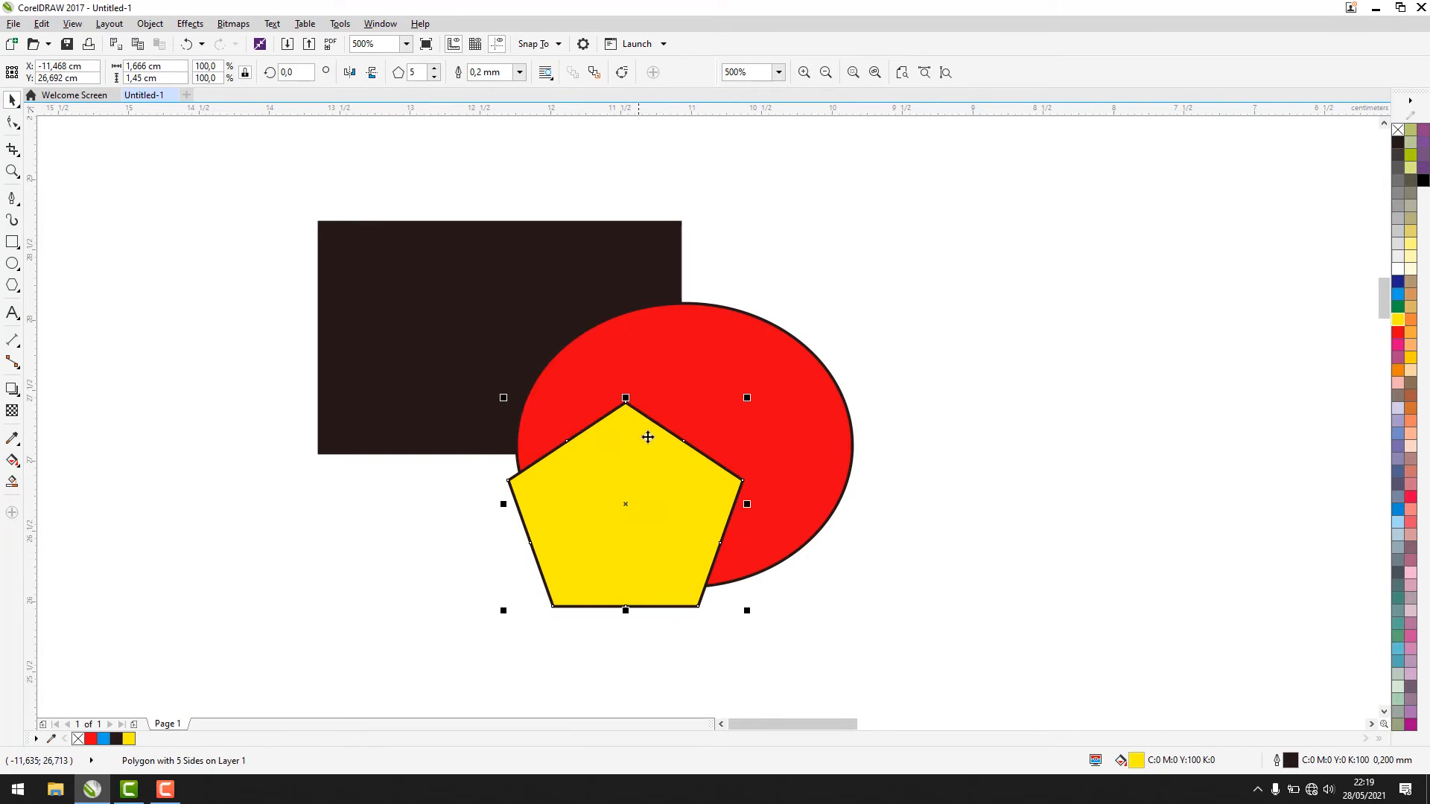
pyautogui.click(935, 249)
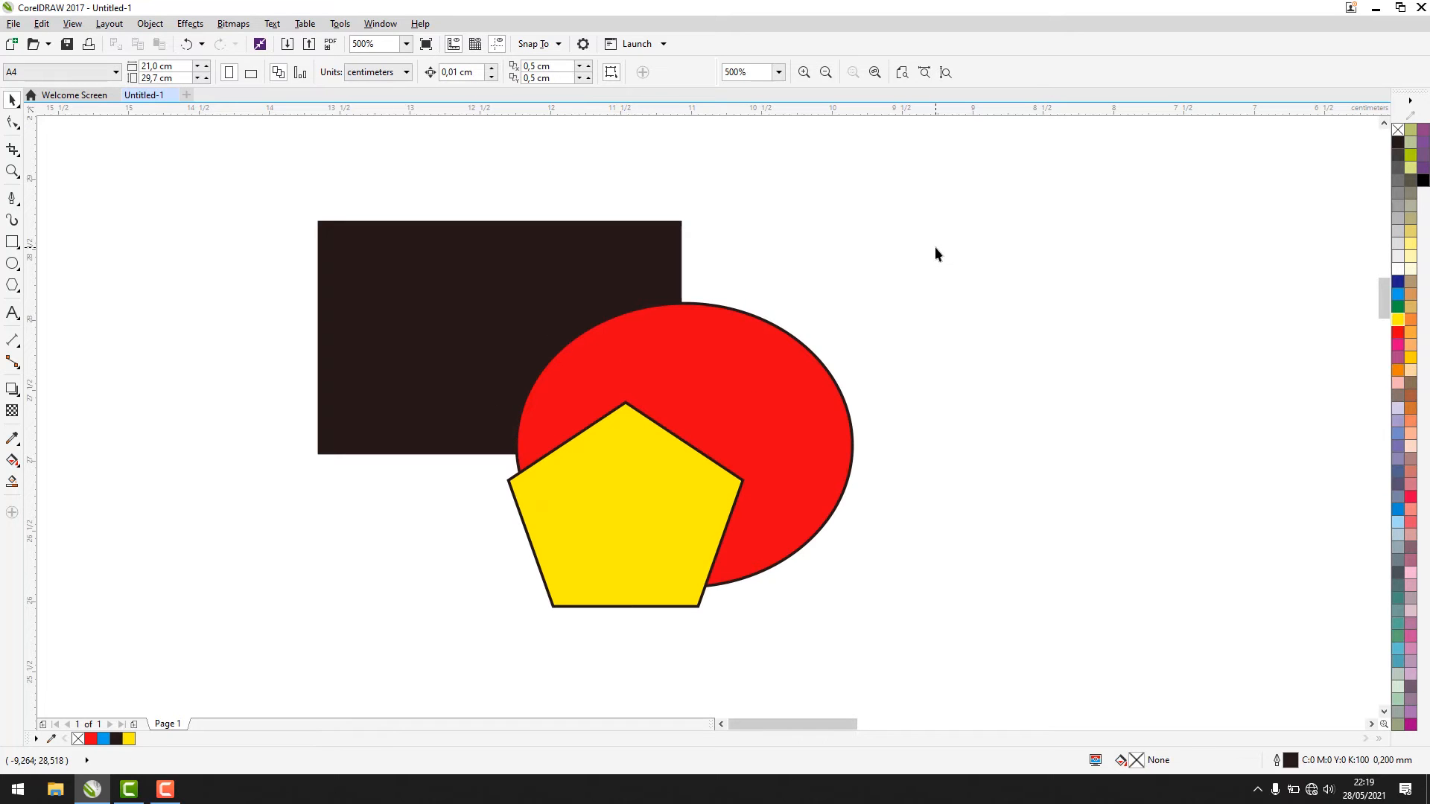
pyautogui.moveTo(600, 494); pyautogui.dragTo(563, 430)
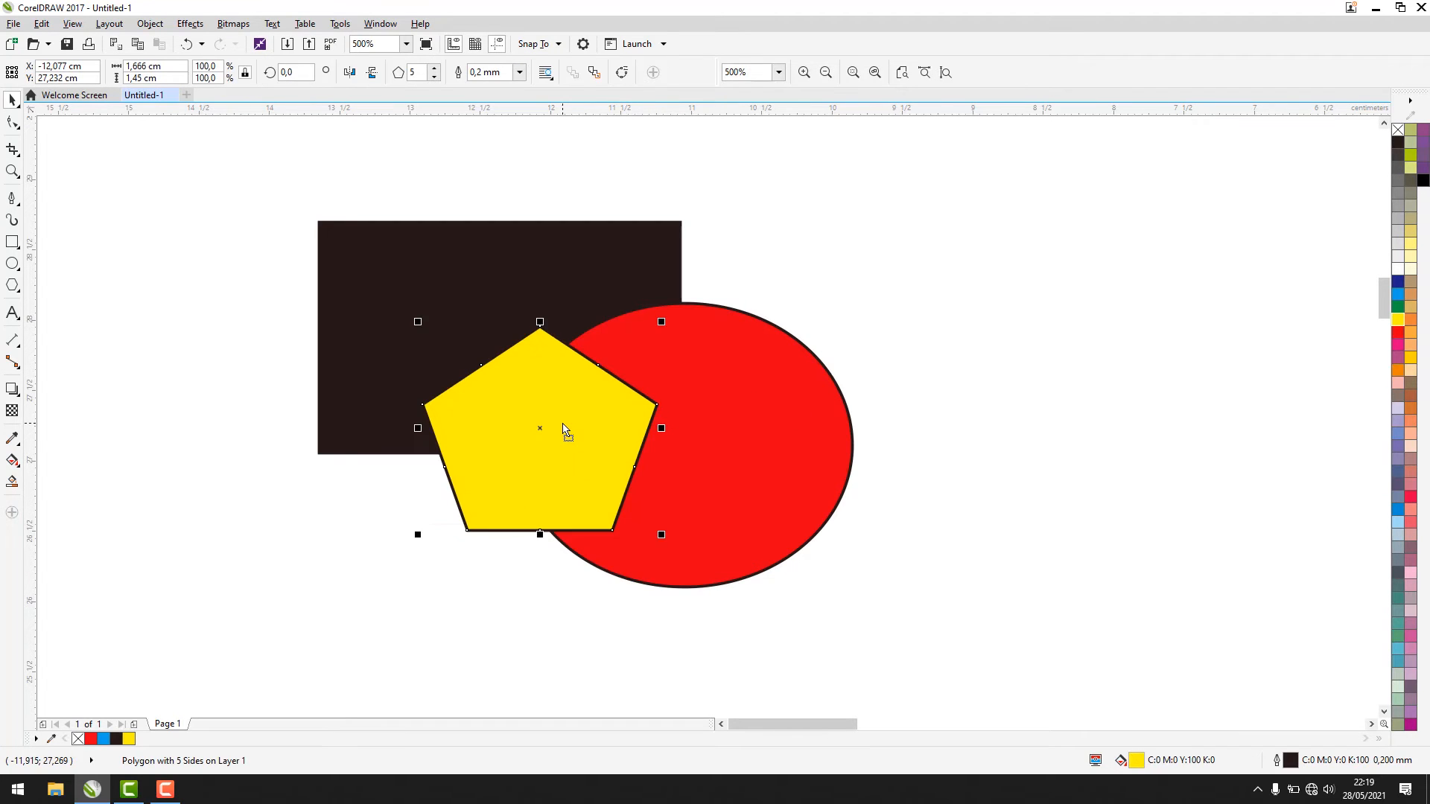
pyautogui.click(825, 275)
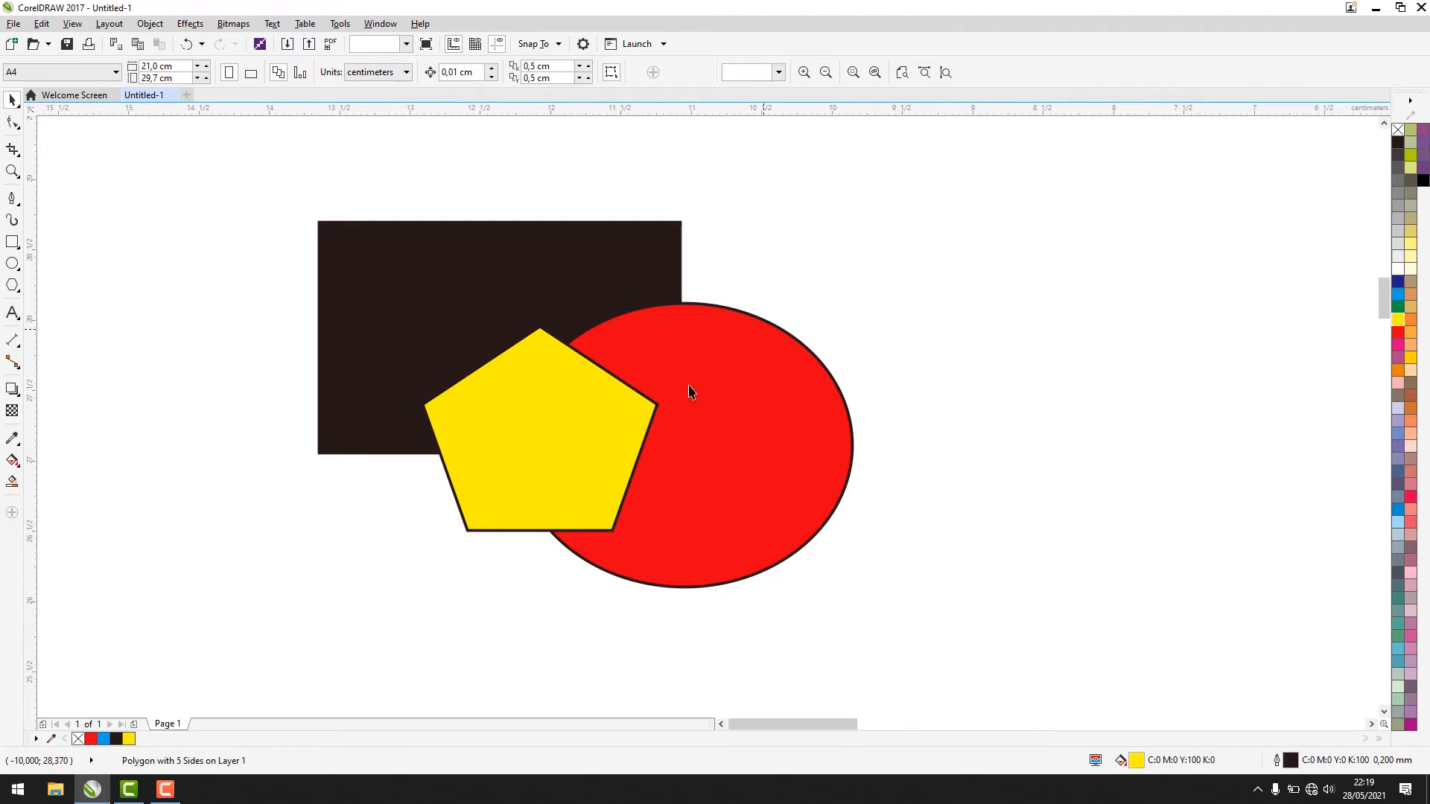
# Step: Send the yellow pentagon back one level, send it behind all shapes, and bring it to the front again
pyautogui.click(565, 408)
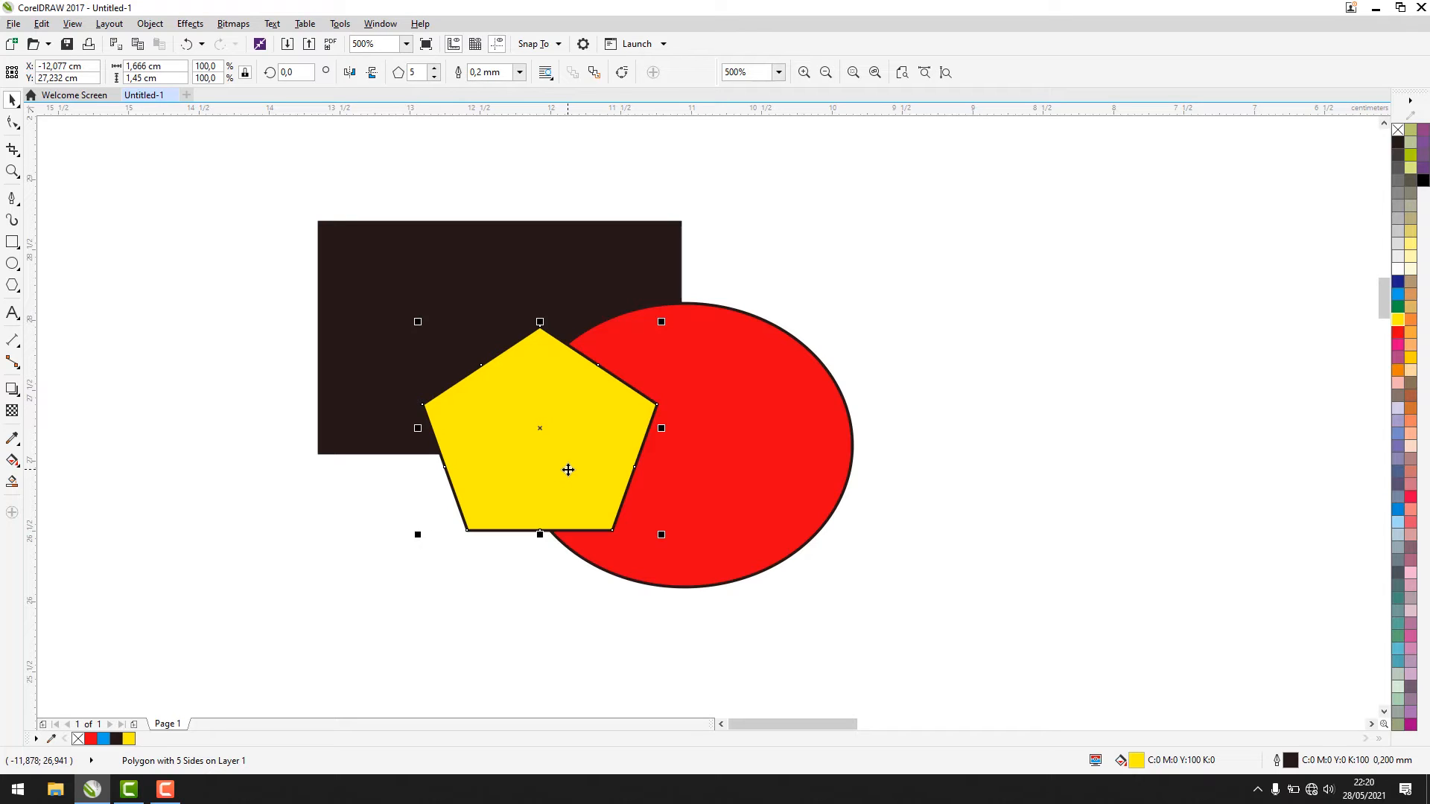
pyautogui.hotkey('ctrl', 'pagedown')
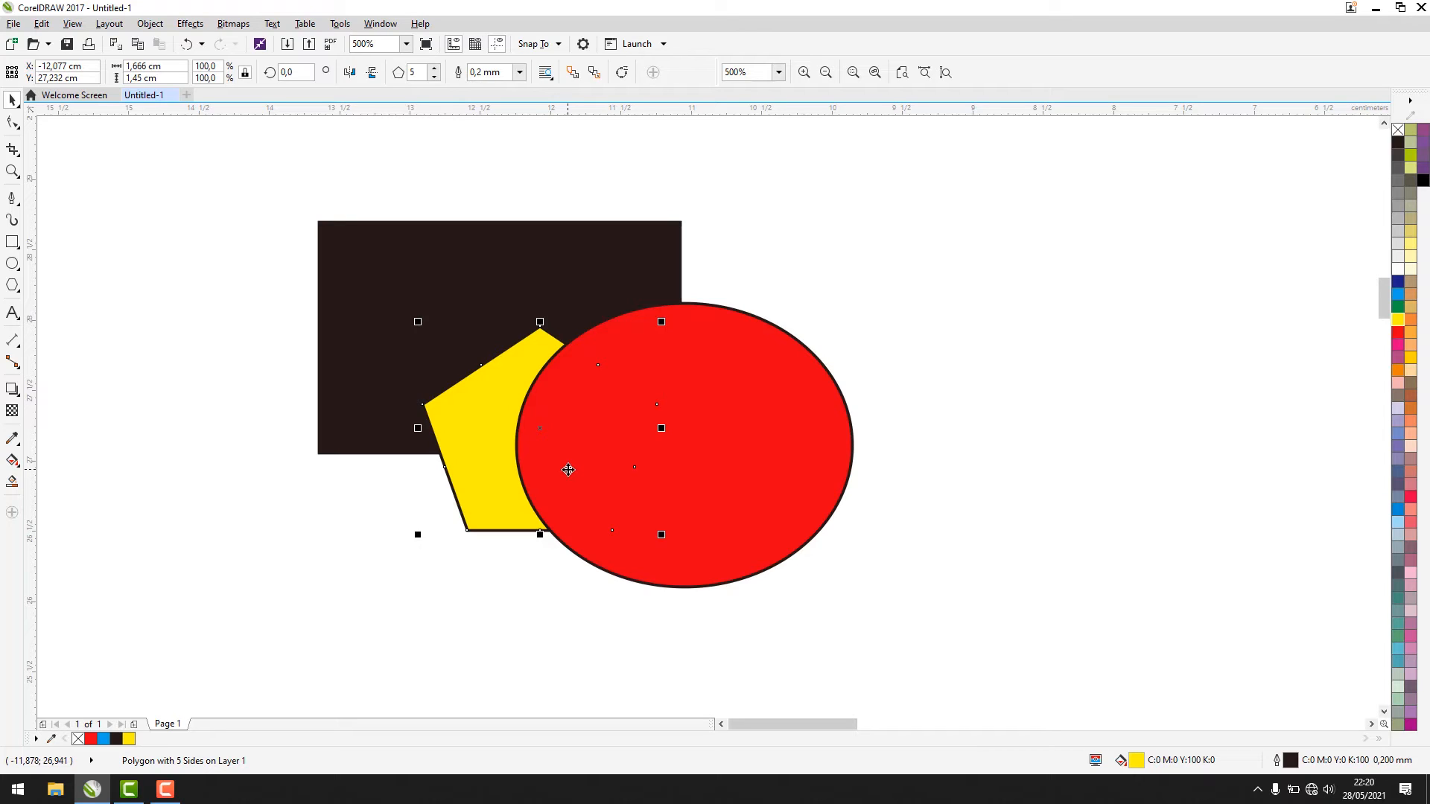
pyautogui.hotkey('shift', 'pagedown')
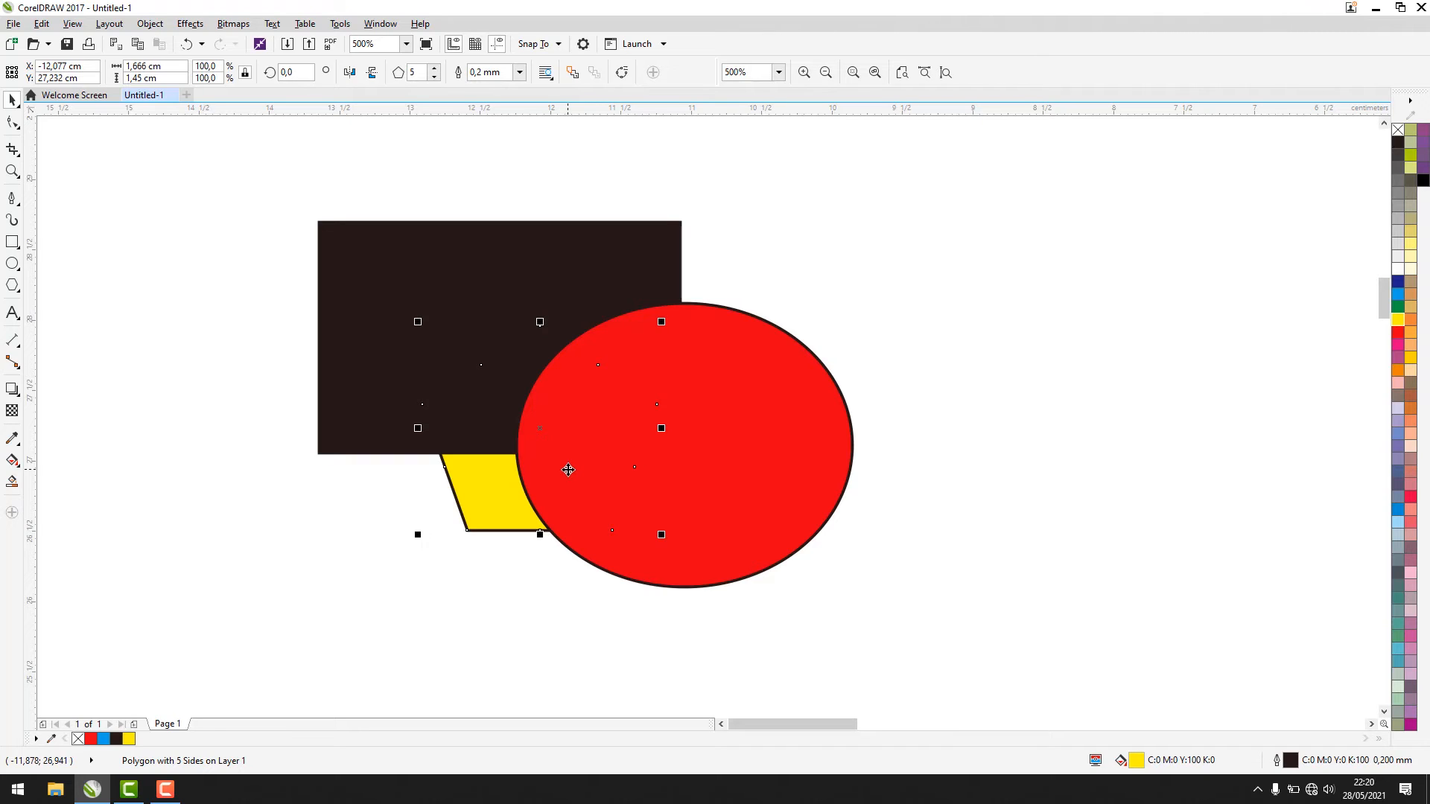
pyautogui.hotkey('shift', 'pageup')
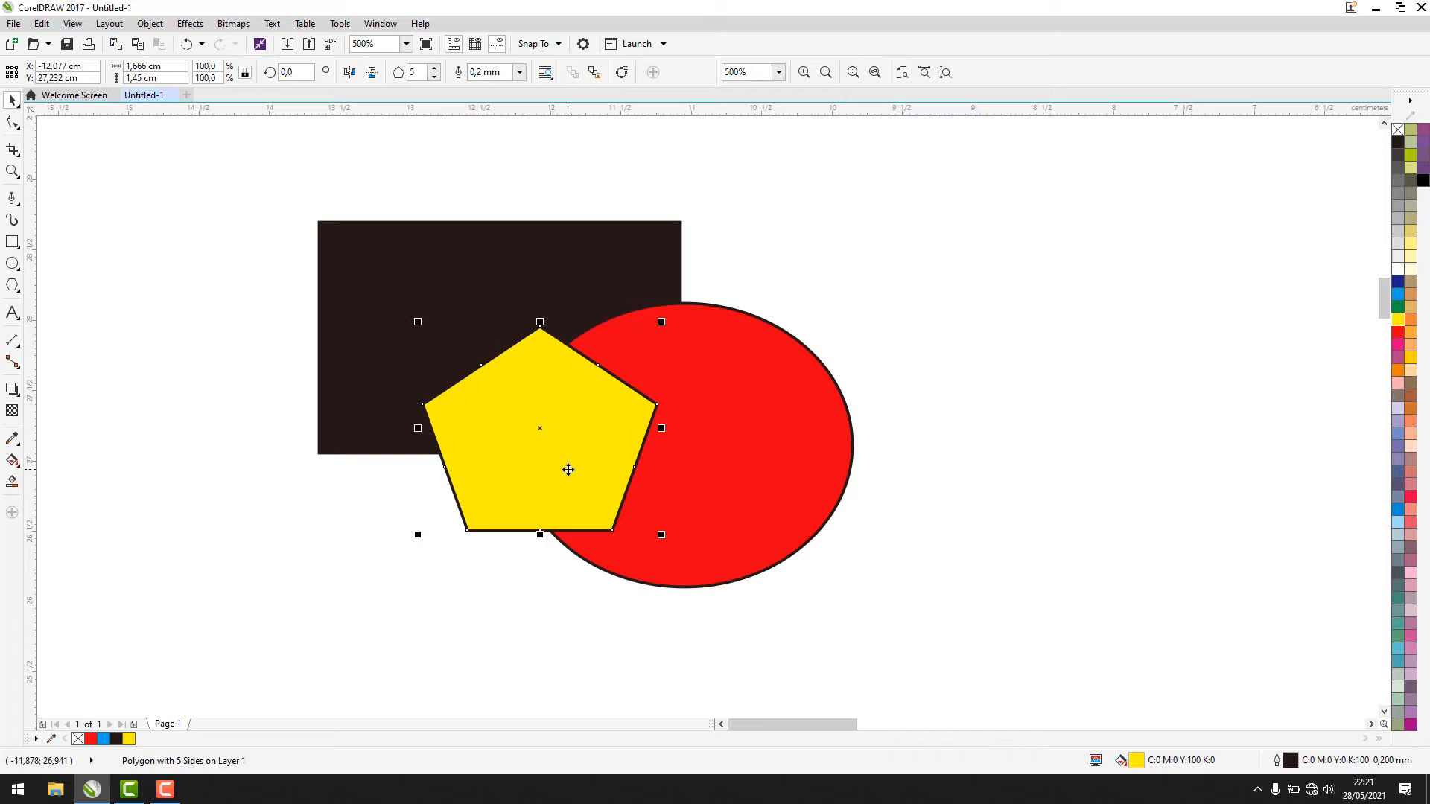
# Step: Delete the rectangle, ellipse and pentagon together
pyautogui.moveTo(157, 168); pyautogui.dragTo(1059, 673)
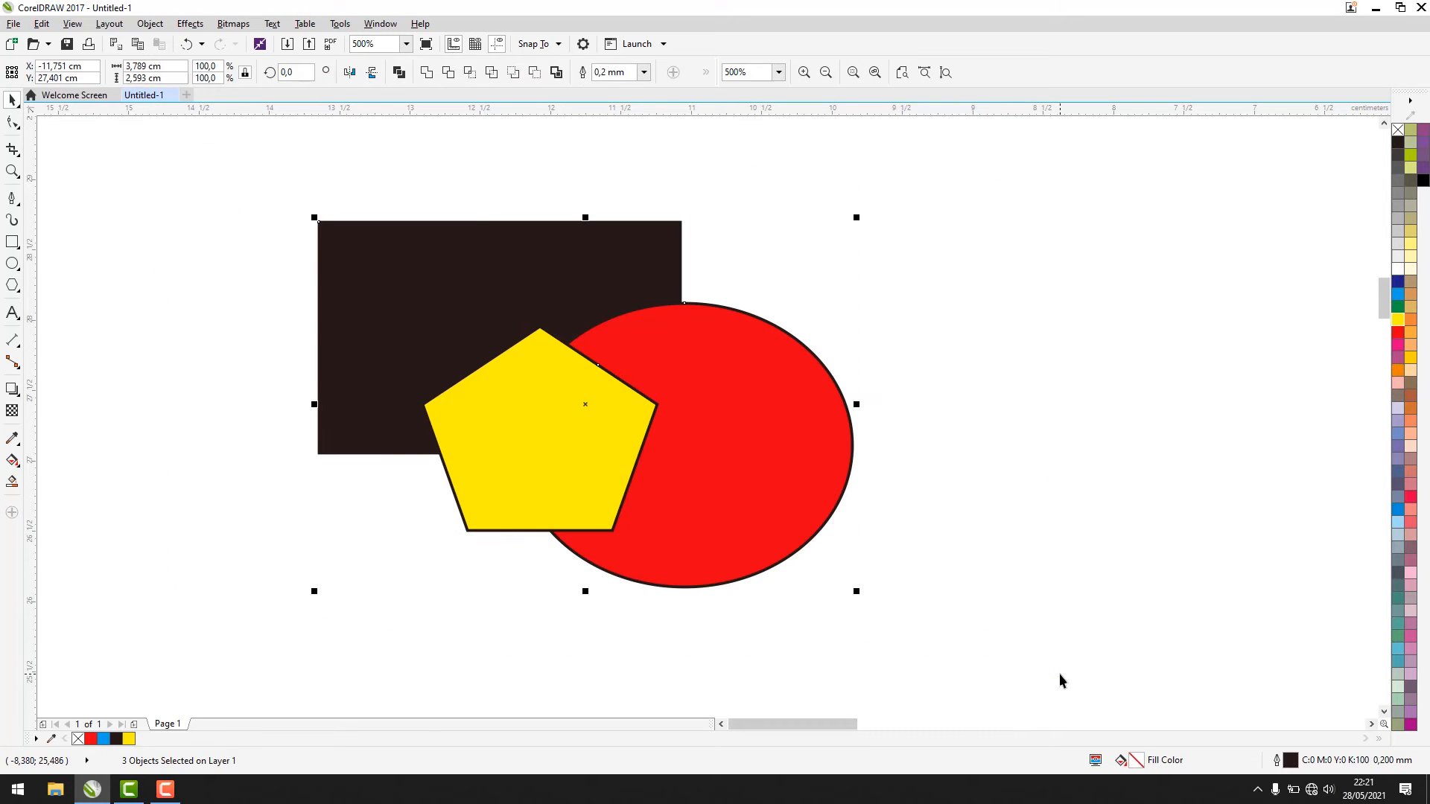
pyautogui.press('Delete')
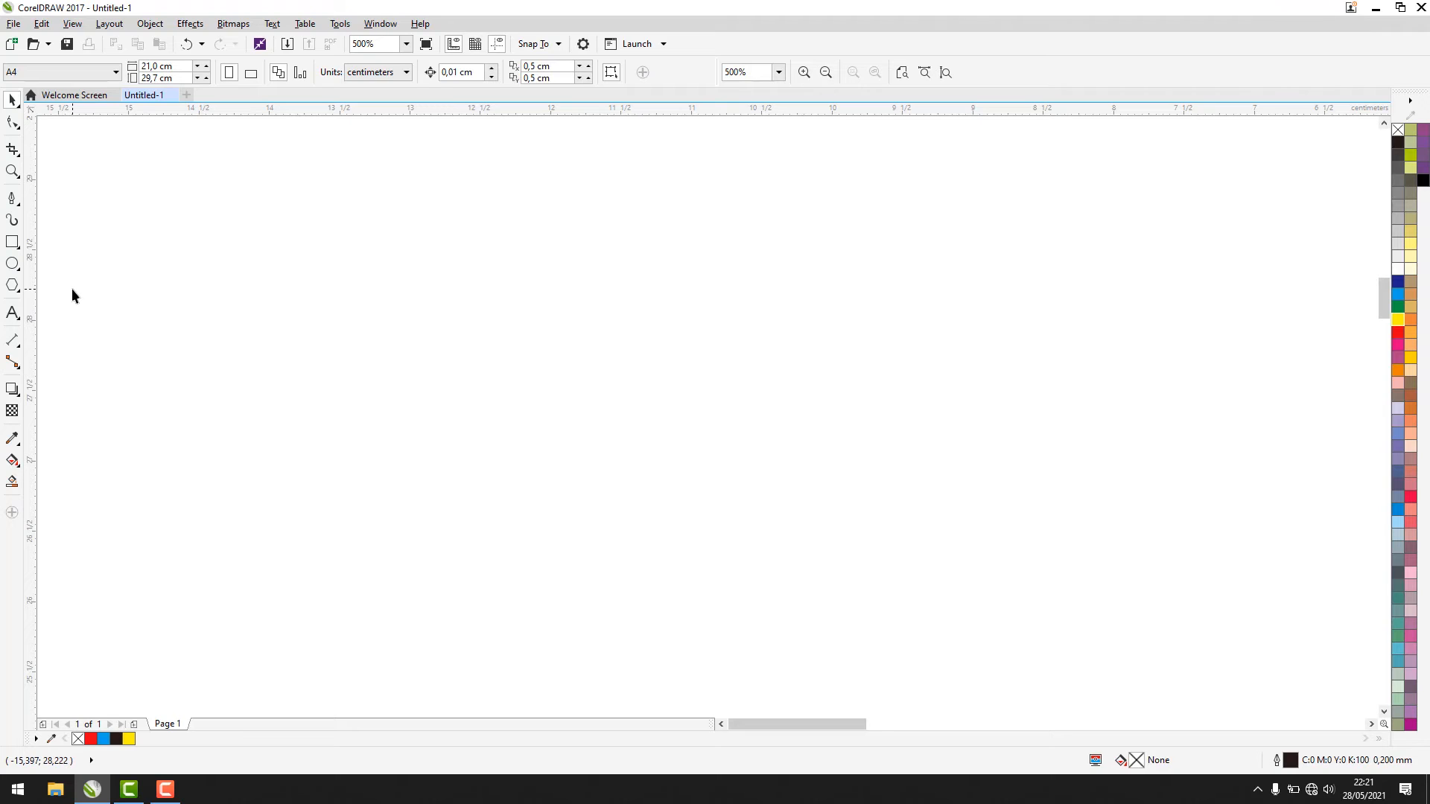
# Step: Draw a circle about 2.25 cm in diameter and place a copy about 1.1 cm to its right, overlapping it
pyautogui.click(13, 264)
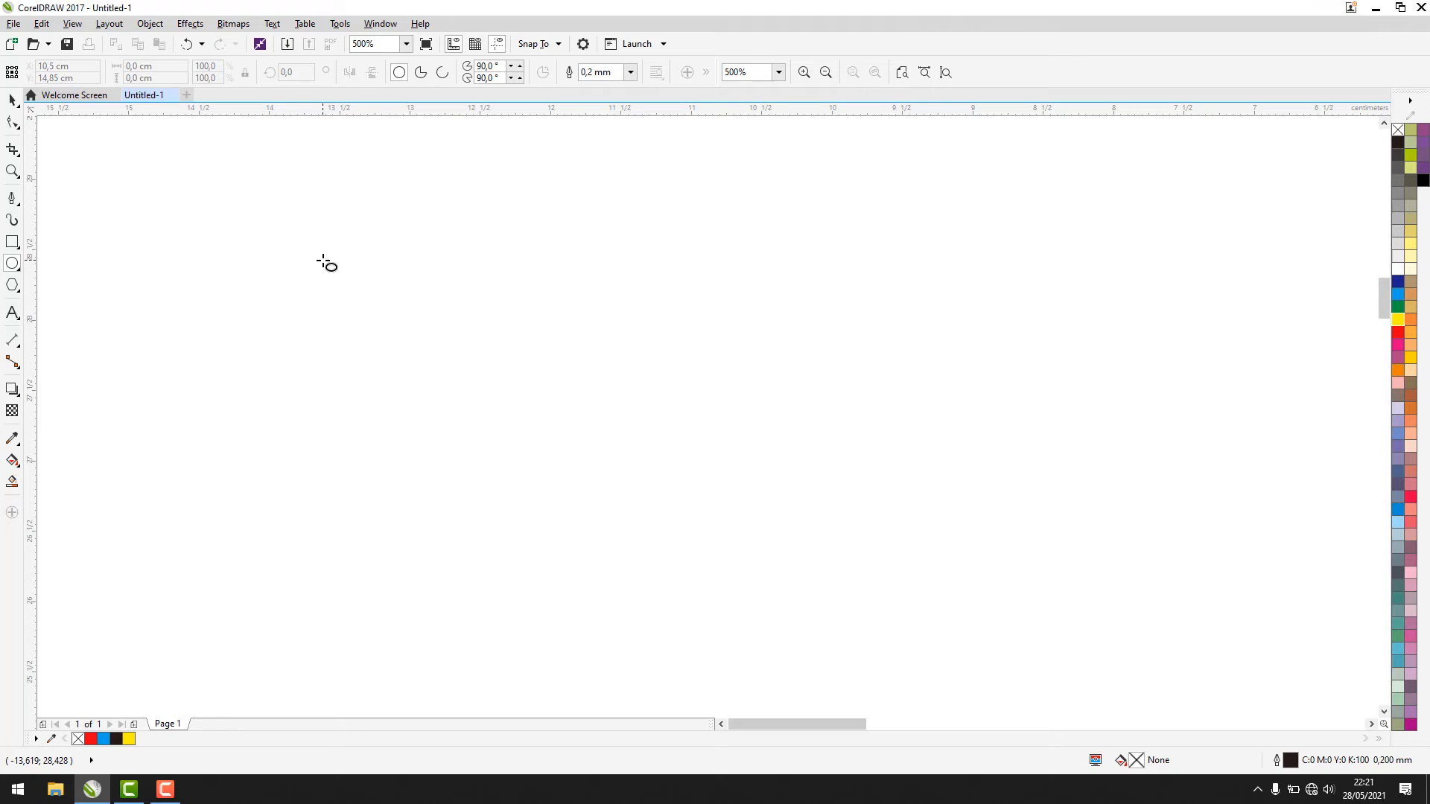
pyautogui.moveTo(186, 210); pyautogui.dragTo(504, 484)
pyautogui.press('space')
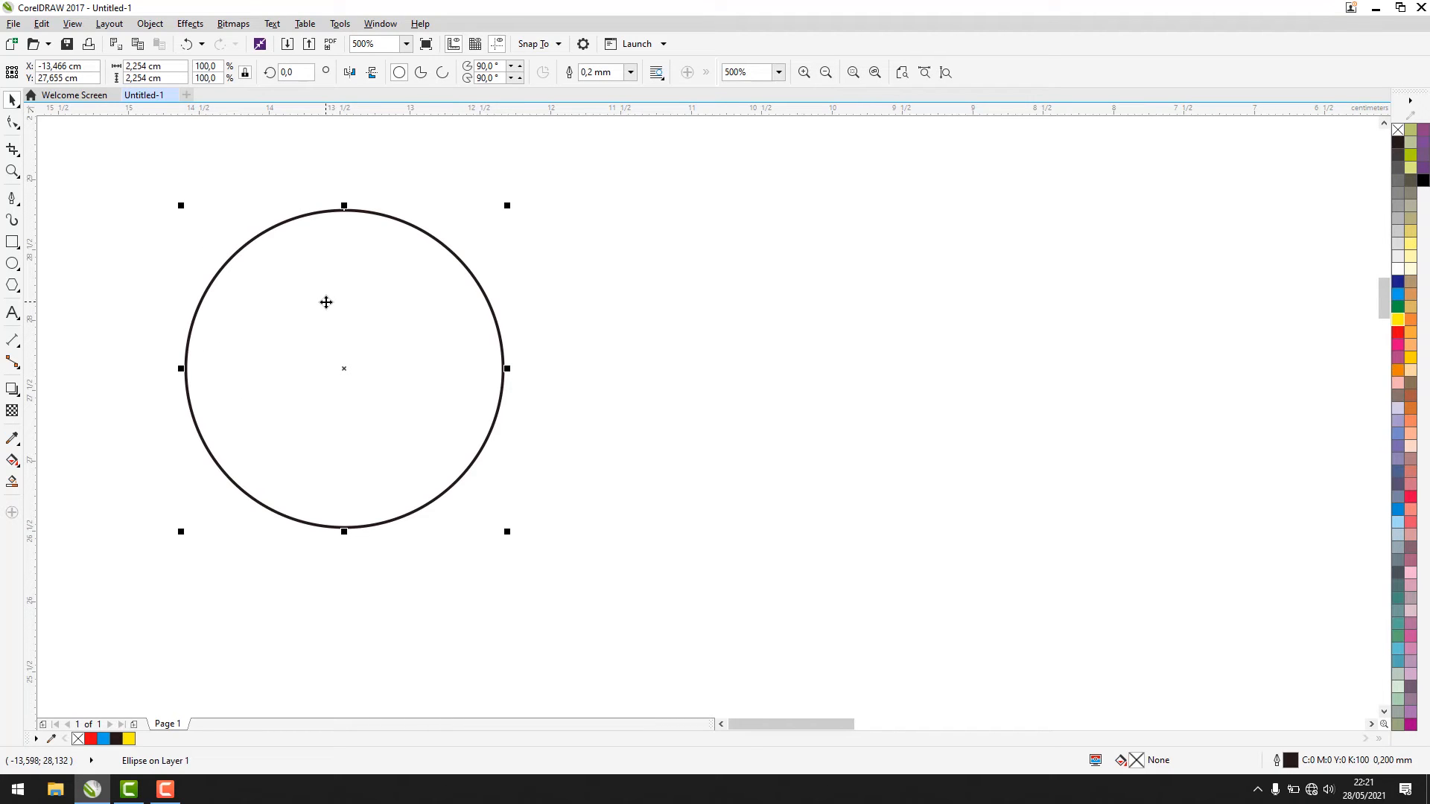
pyautogui.moveTo(310, 297); pyautogui.dragTo(452, 322)
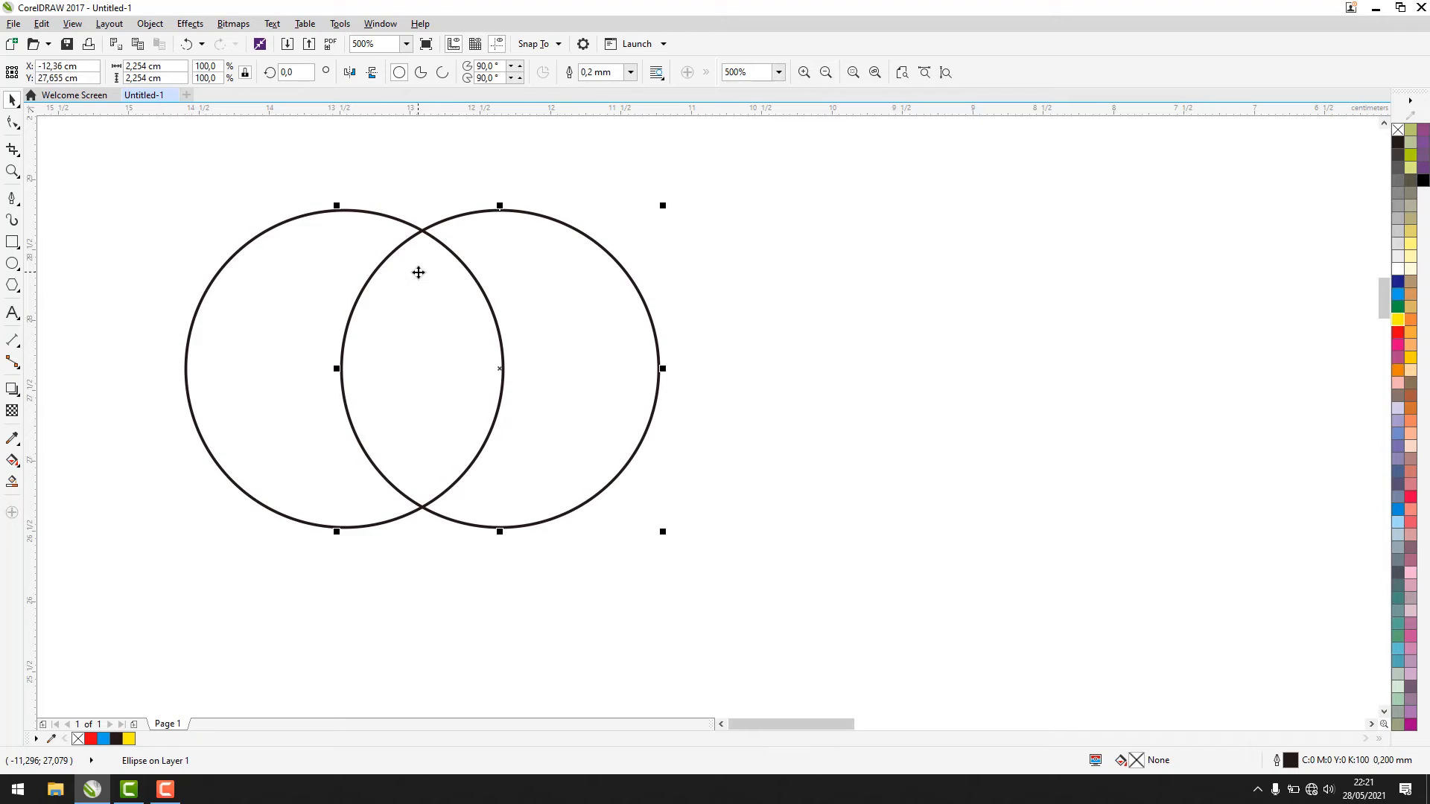
pyautogui.click(170, 167)
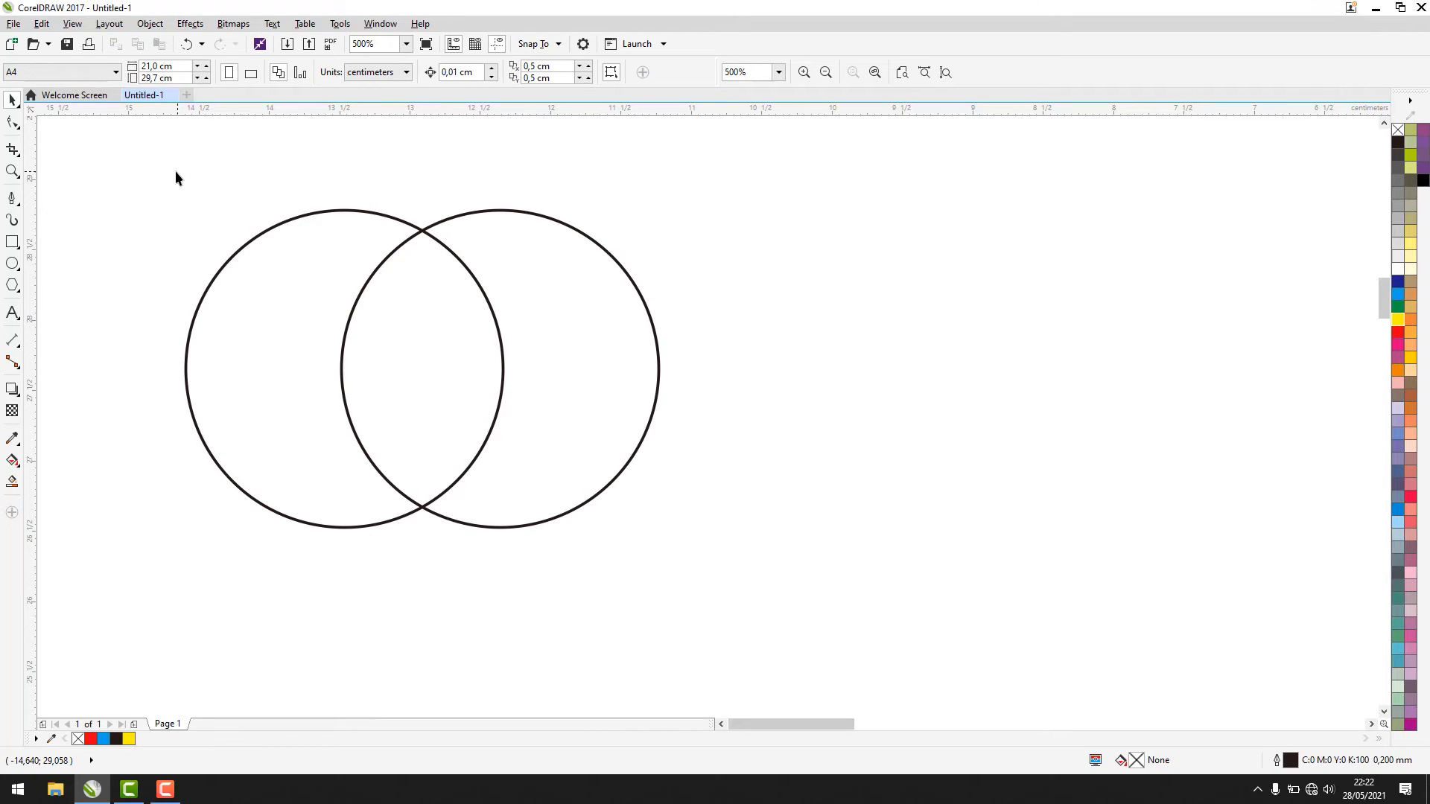
# Step: Create a shape from the intersection of the two circles and move it clear to the right of them
pyautogui.moveTo(116, 165); pyautogui.dragTo(827, 607)
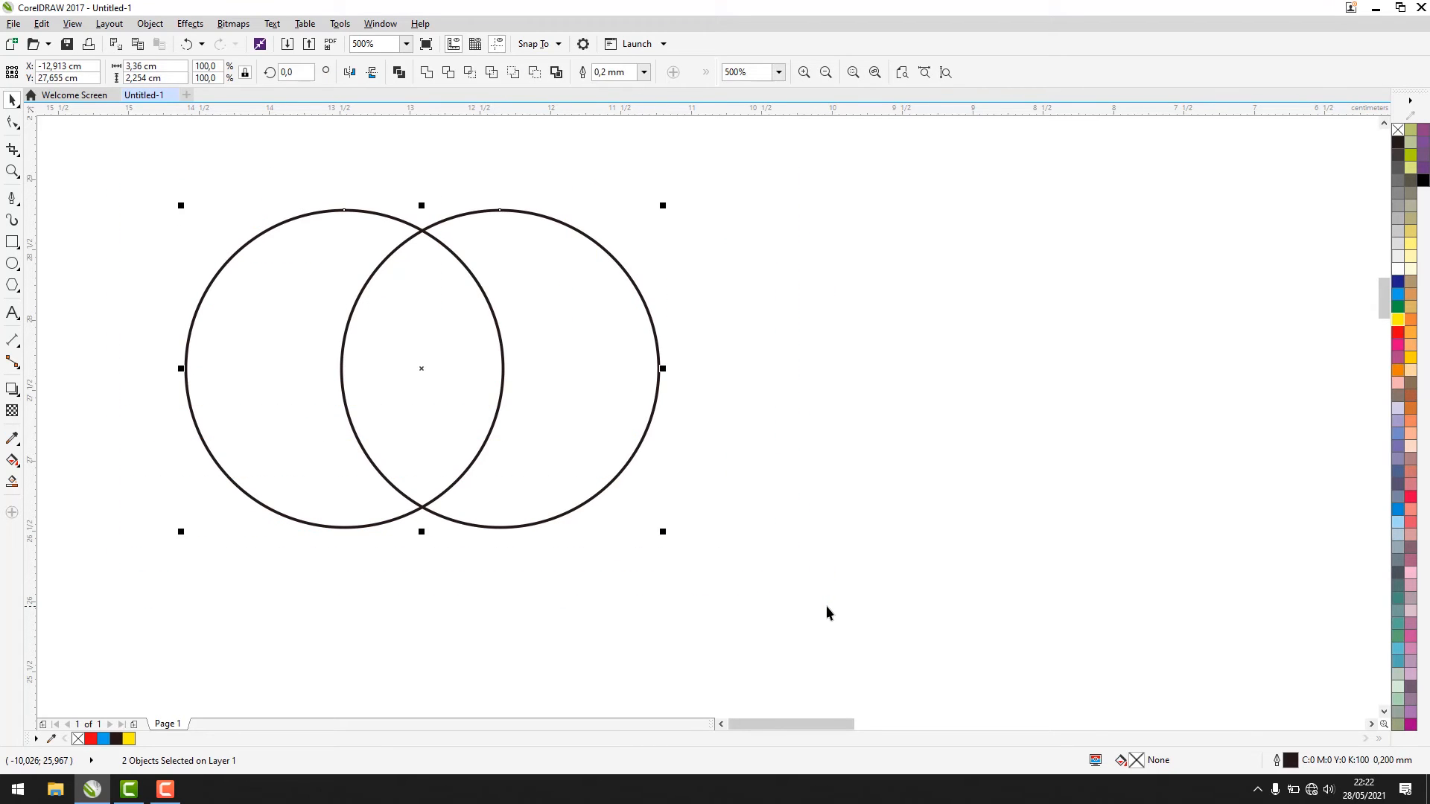
pyautogui.click(470, 76)
pyautogui.click(490, 127)
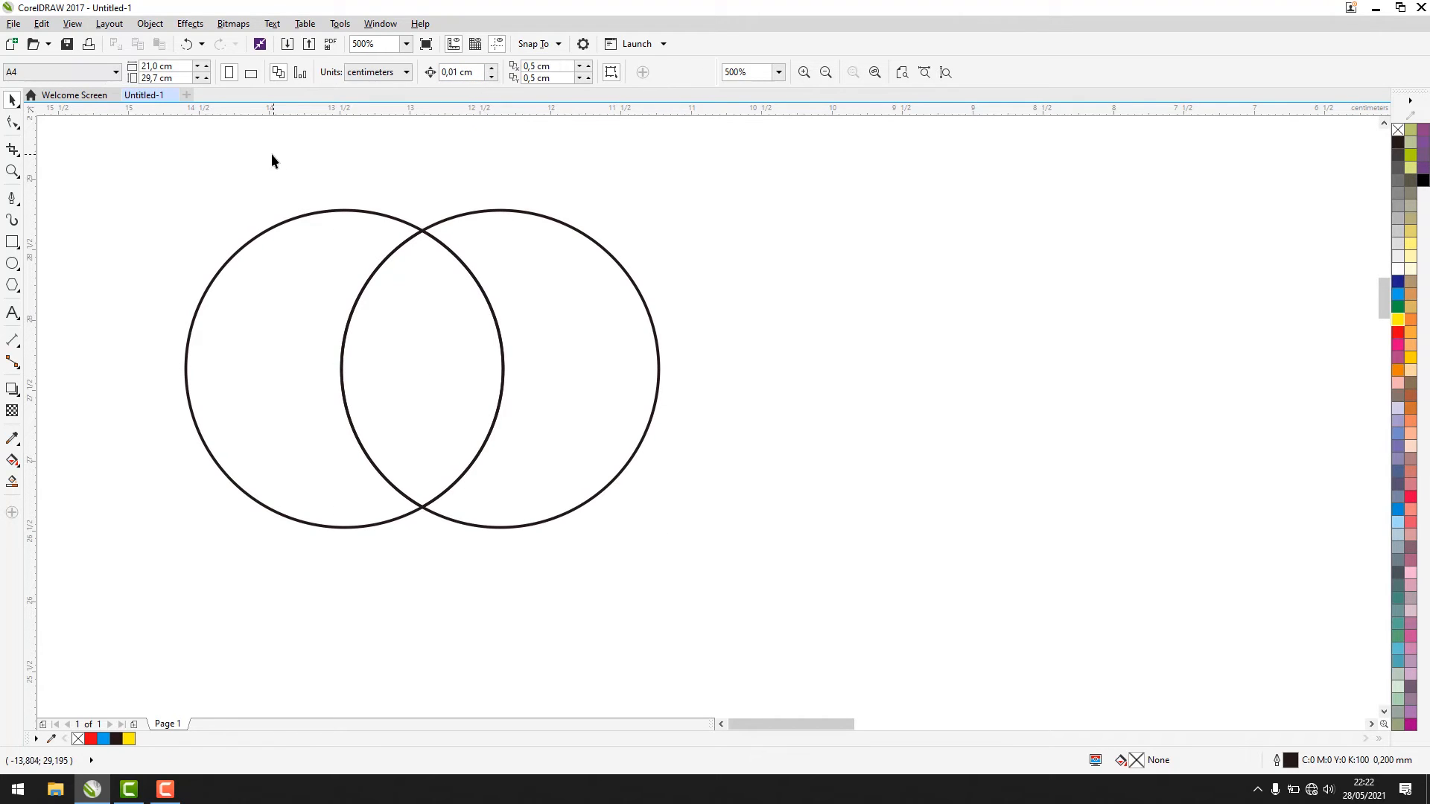
pyautogui.click(472, 408)
pyautogui.moveTo(455, 379); pyautogui.dragTo(893, 407)
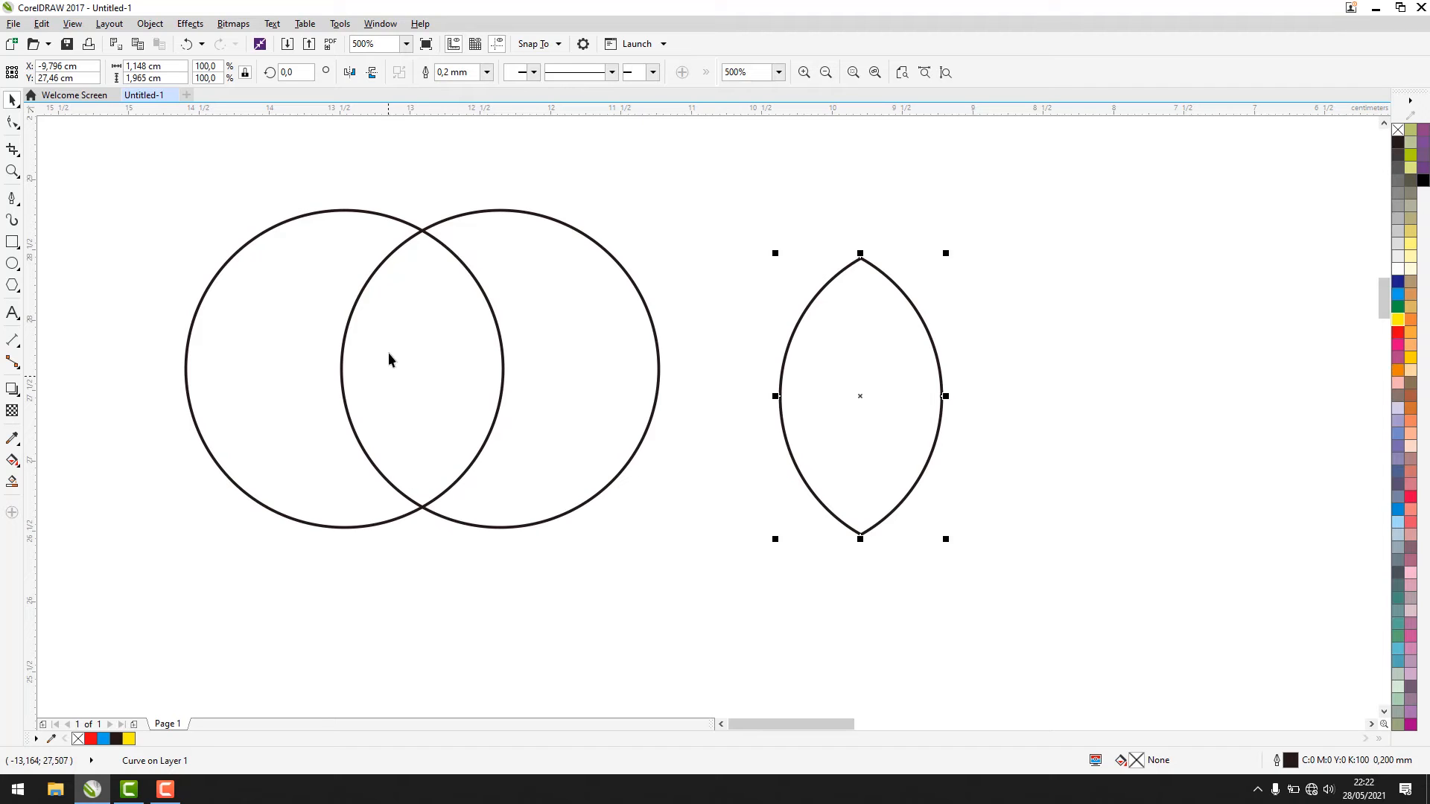
# Step: Delete the lens-shaped intersection piece beside the circles
pyautogui.moveTo(721, 199); pyautogui.dragTo(1062, 621)
pyautogui.press('Delete')
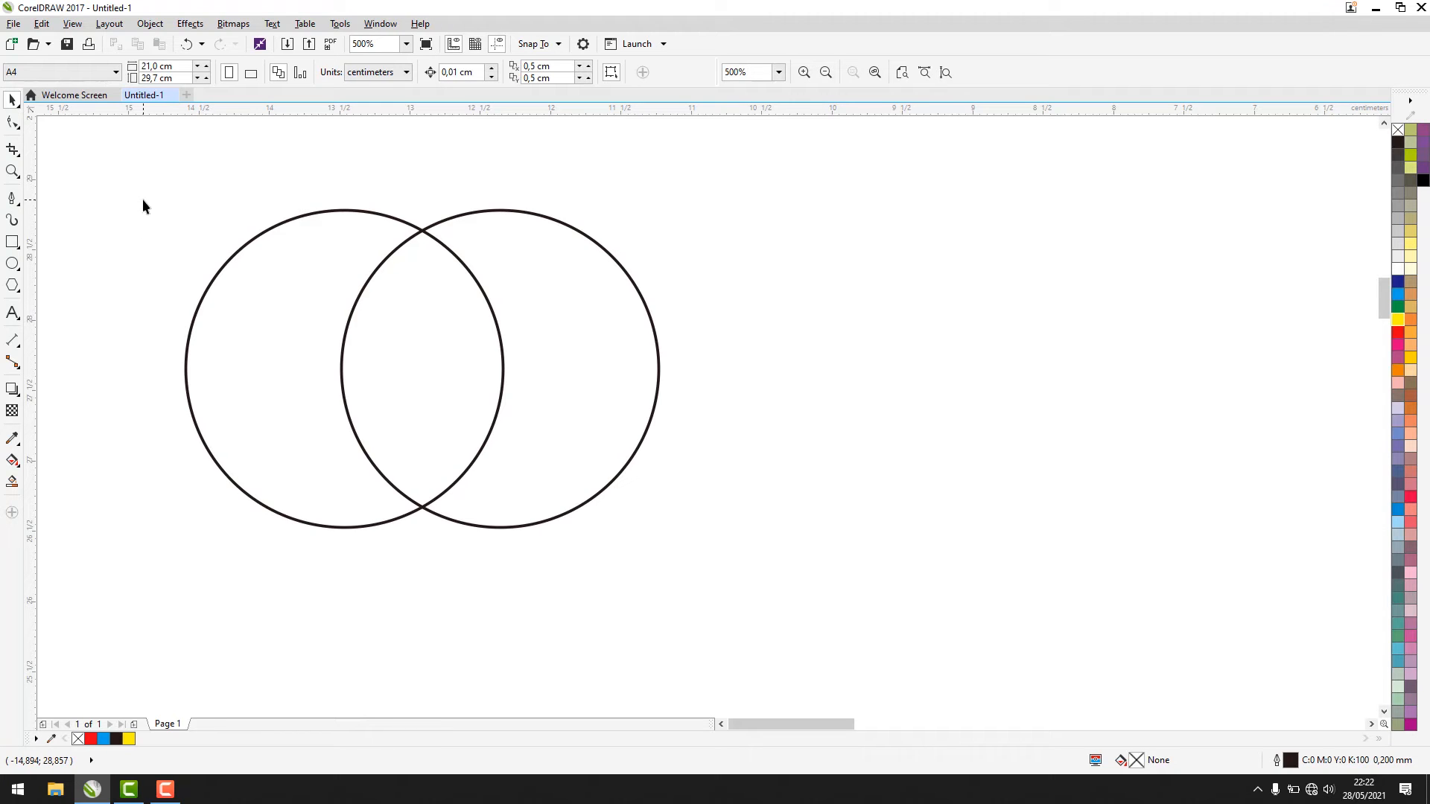
# Step: Weld the two overlapping circles into one shape, and undo the weld
pyautogui.moveTo(119, 167); pyautogui.dragTo(780, 596)
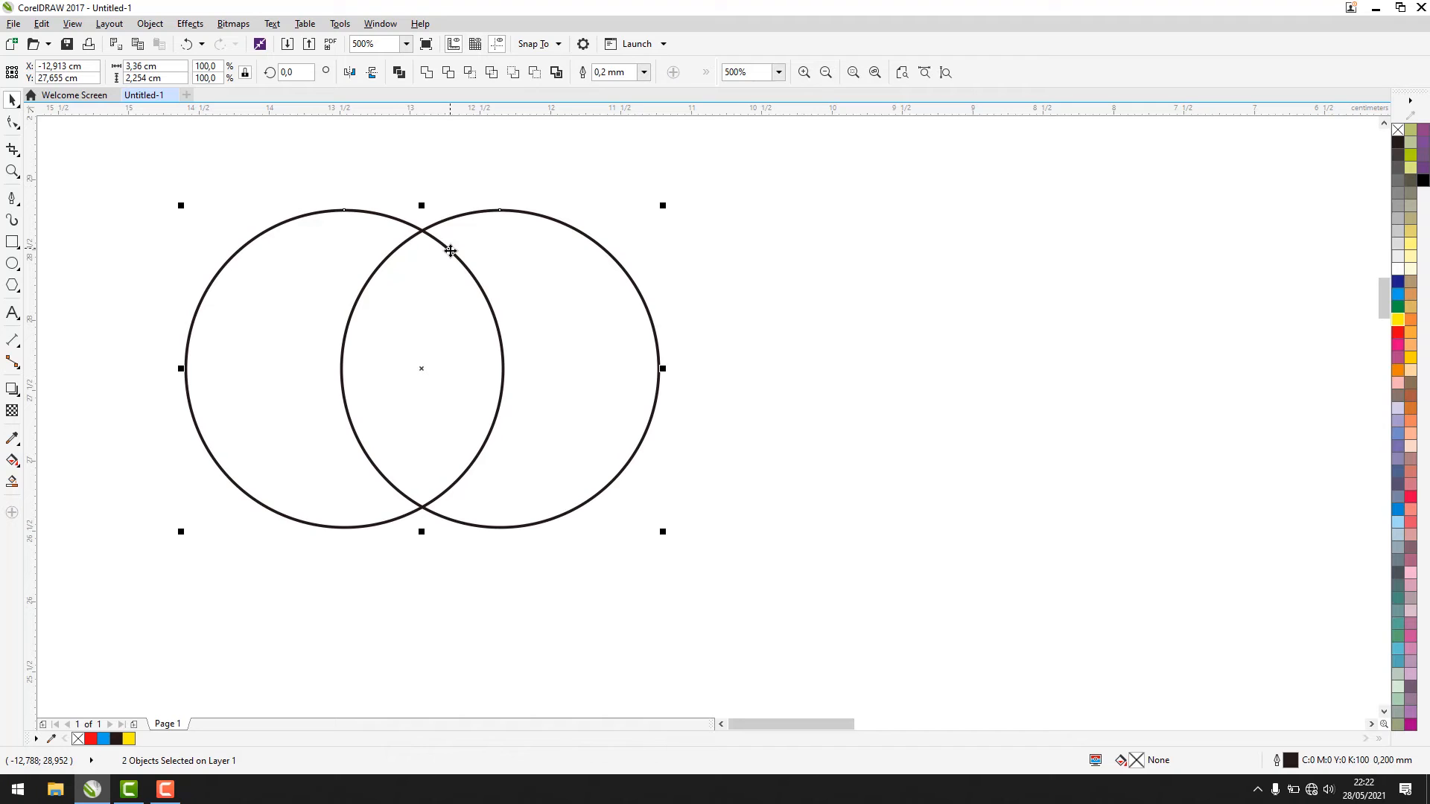
pyautogui.click(298, 180)
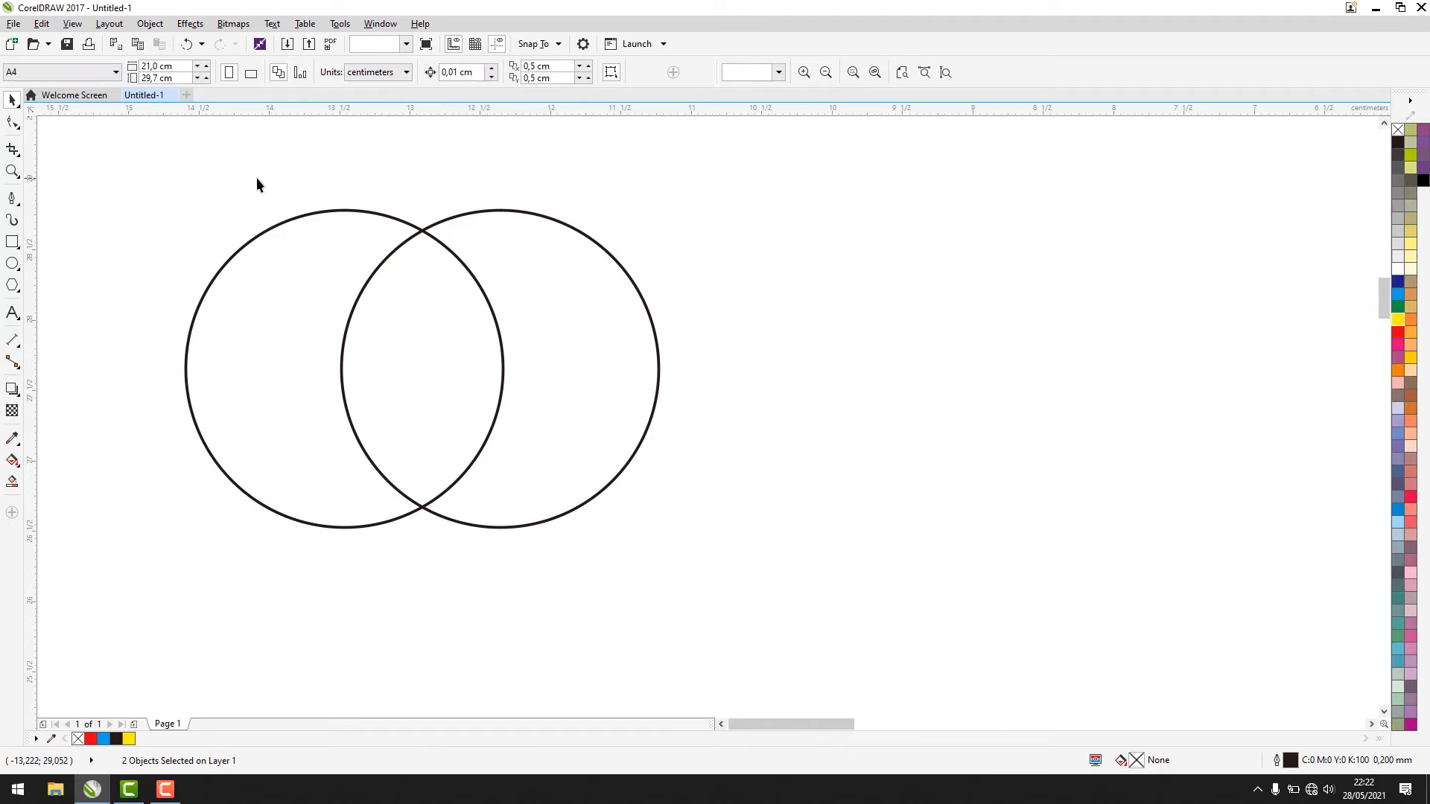
pyautogui.moveTo(106, 176); pyautogui.dragTo(870, 578)
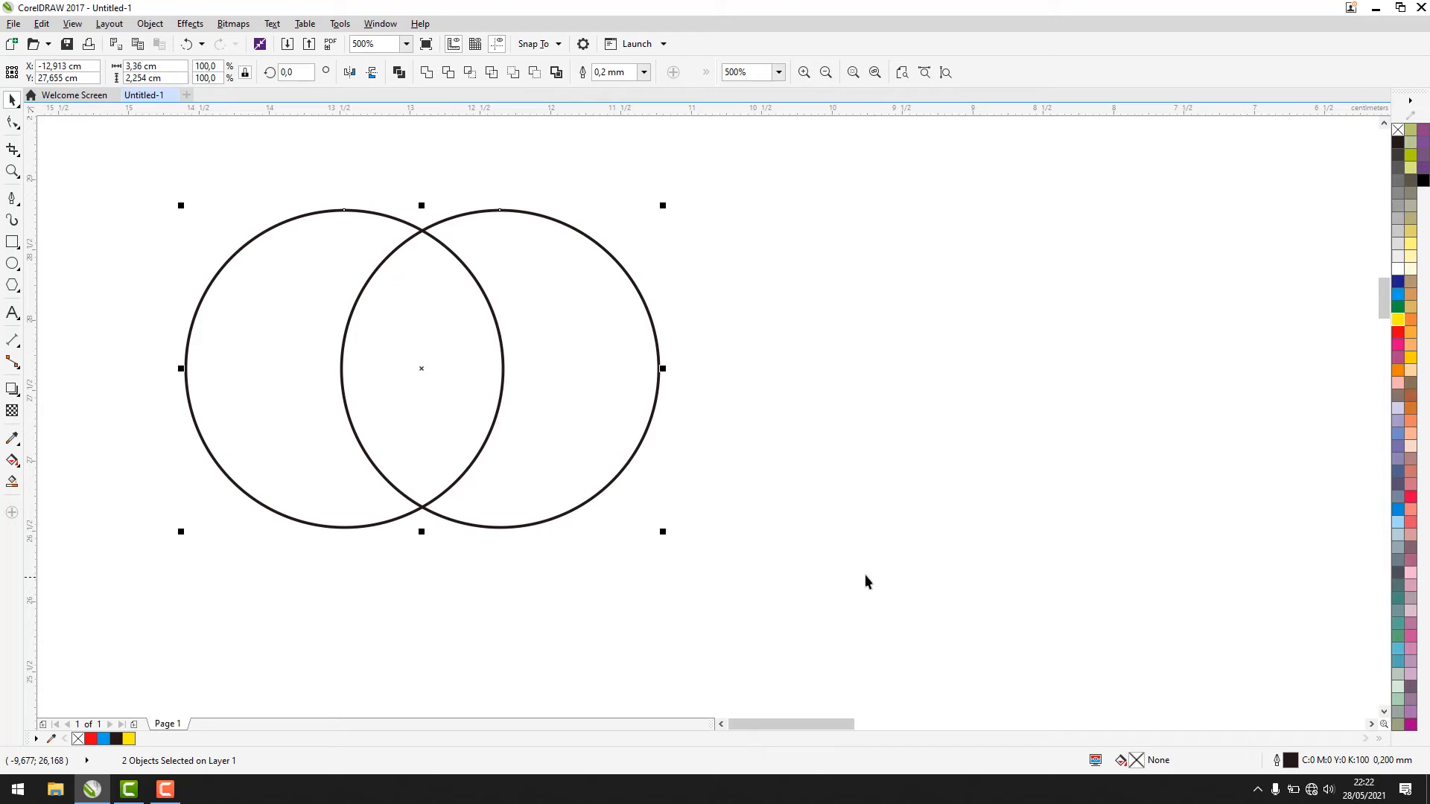
pyautogui.click(426, 72)
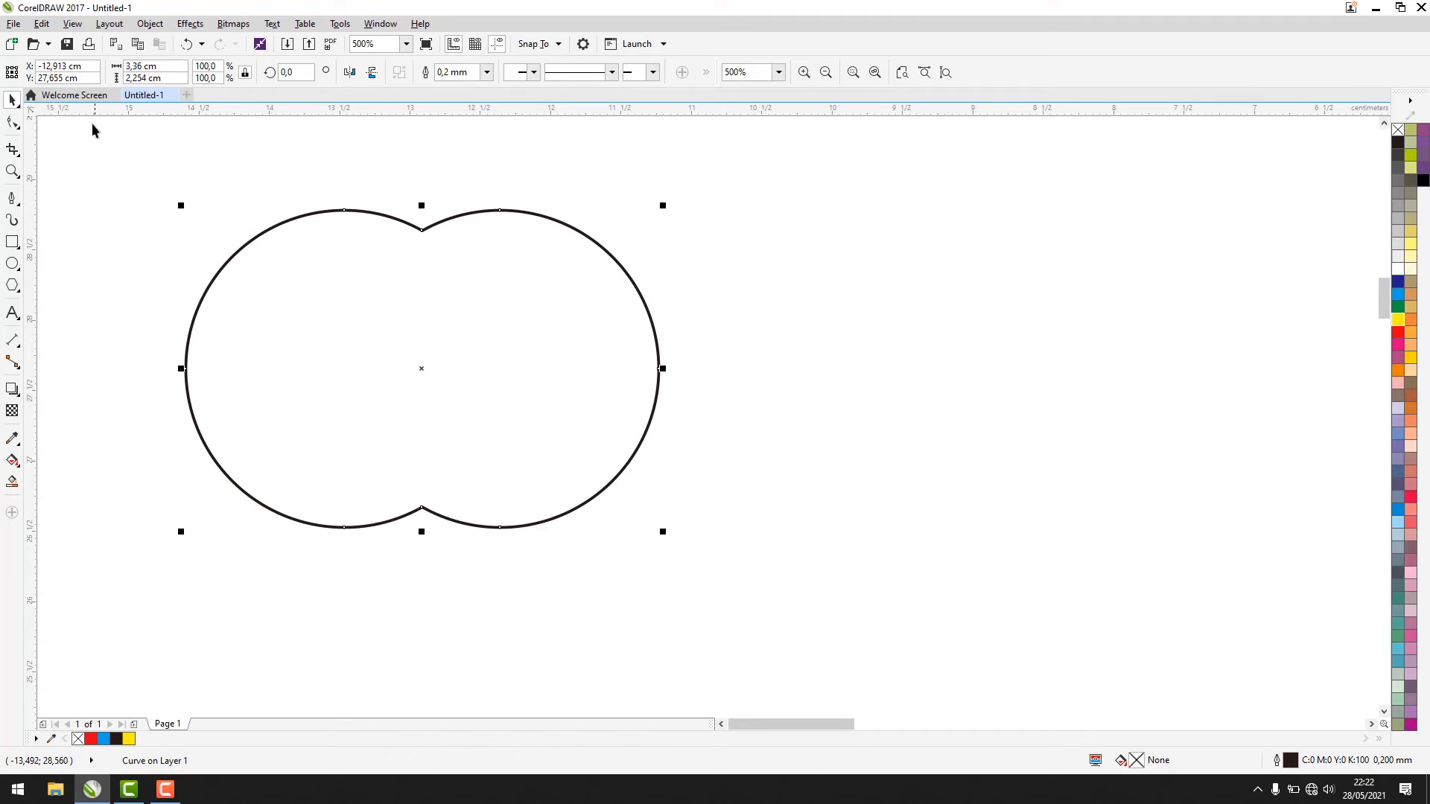
pyautogui.click(186, 43)
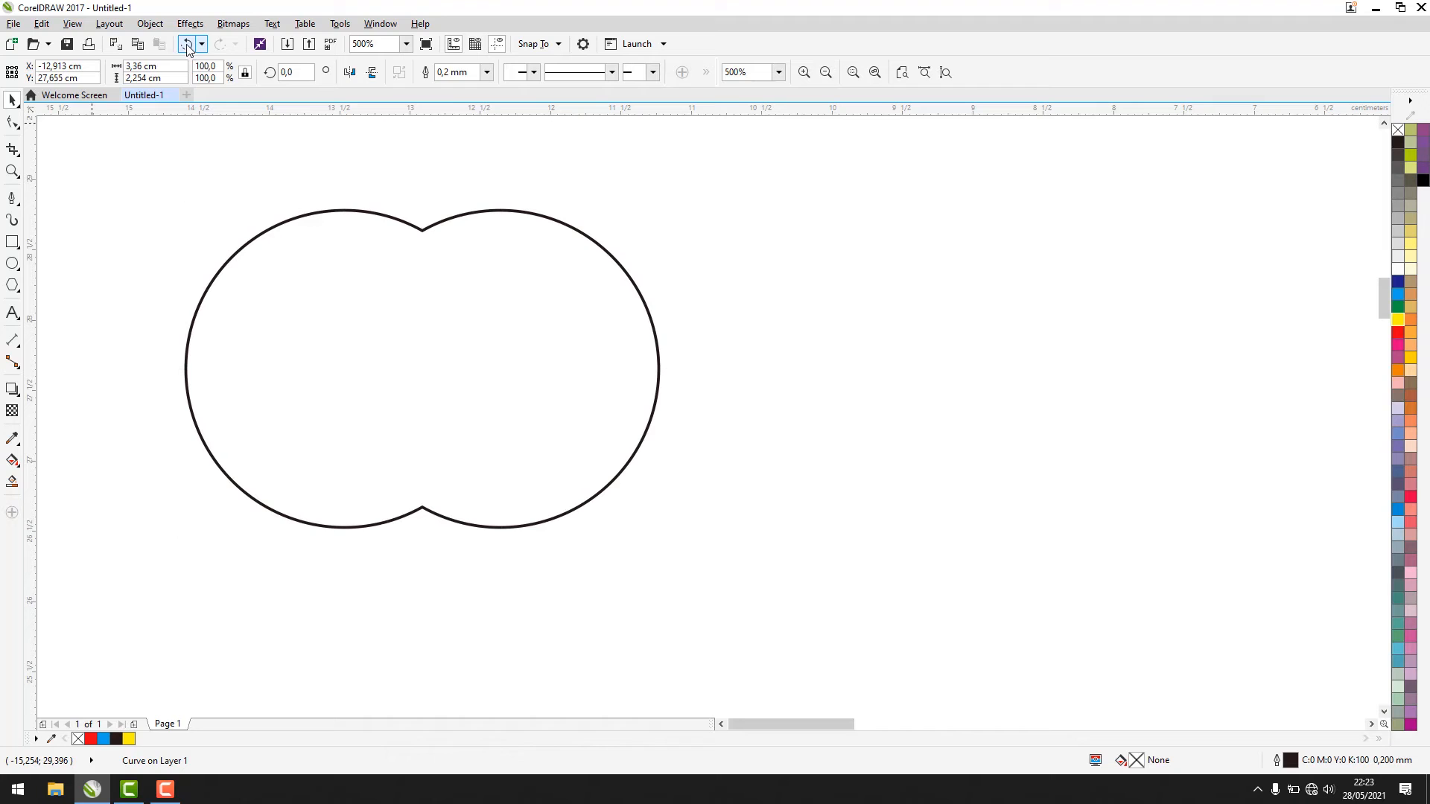
pyautogui.click(451, 151)
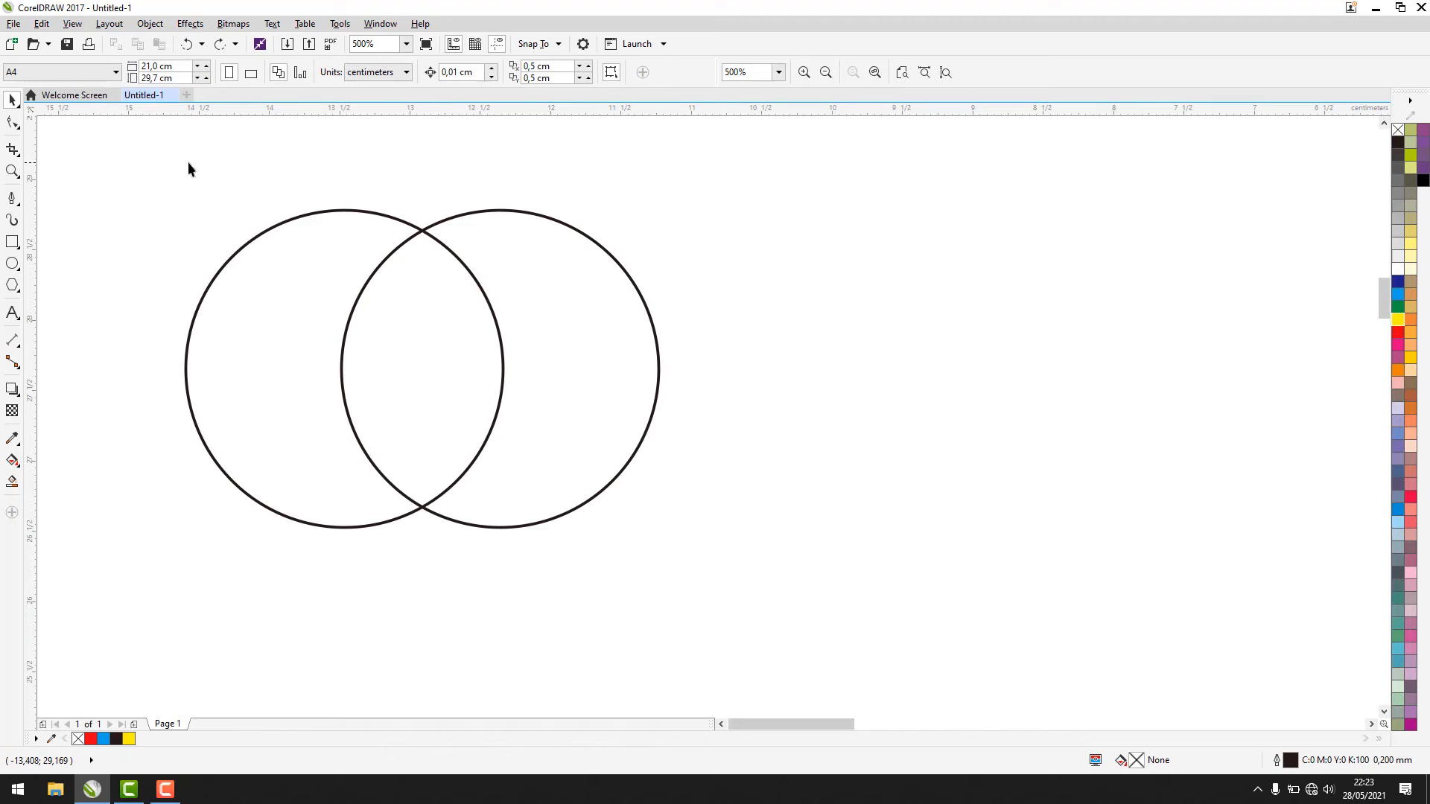
# Step: Trim the left circle with the overlapping right circle
pyautogui.moveTo(120, 164); pyautogui.dragTo(760, 559)
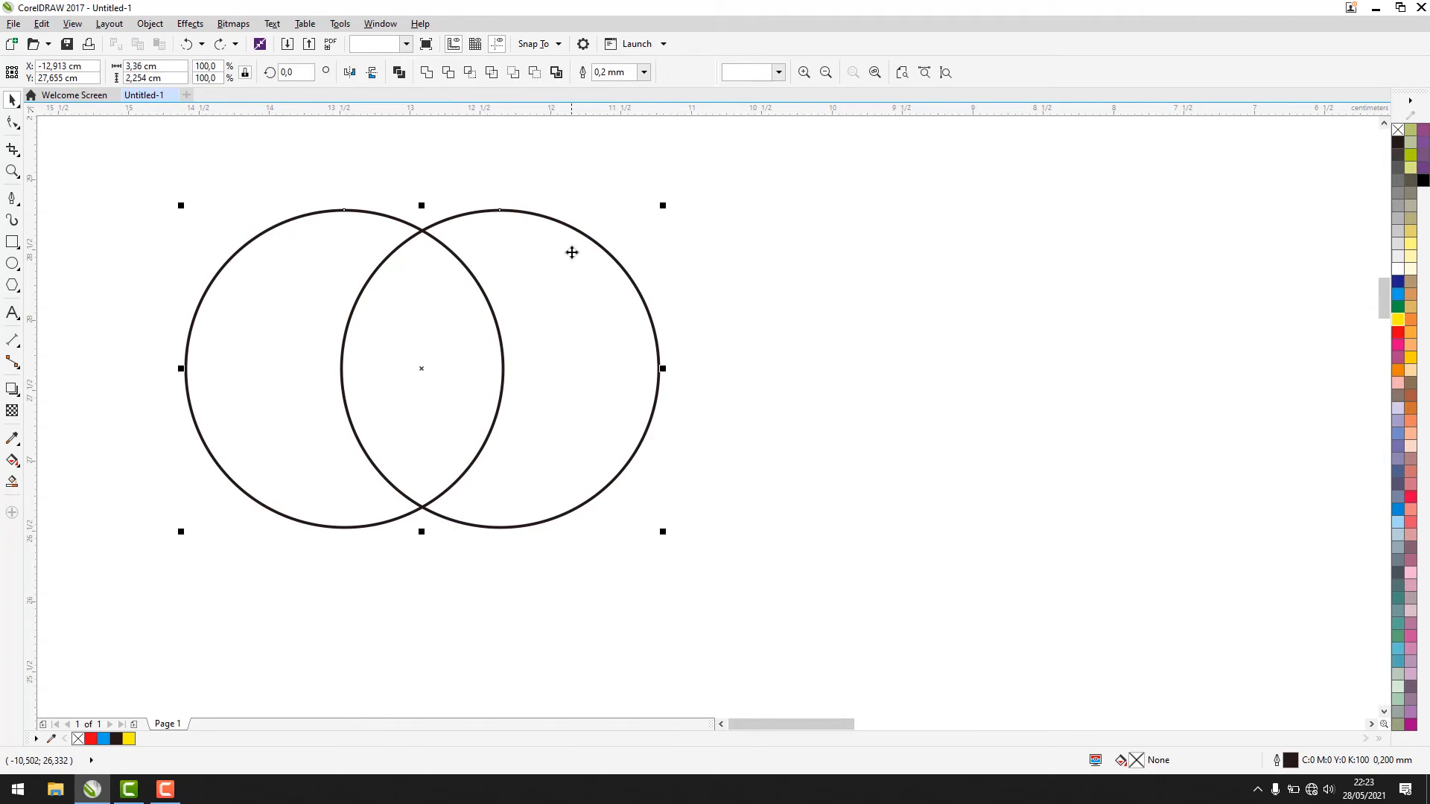
pyautogui.click(448, 73)
pyautogui.click(564, 193)
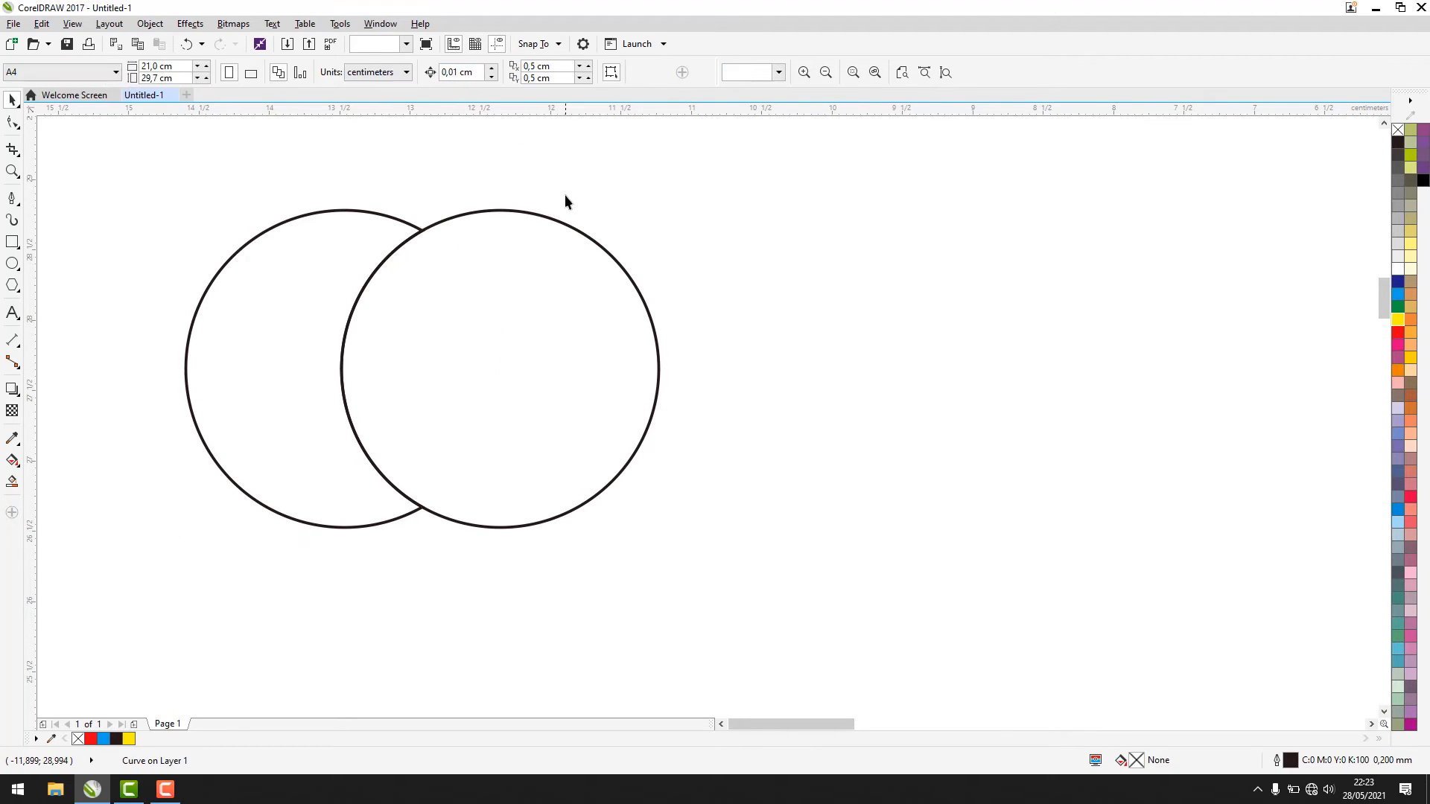
# Step: Move the right circle clear of the trimmed crescent, and undo both the move and the trim
pyautogui.moveTo(609, 307); pyautogui.dragTo(721, 316)
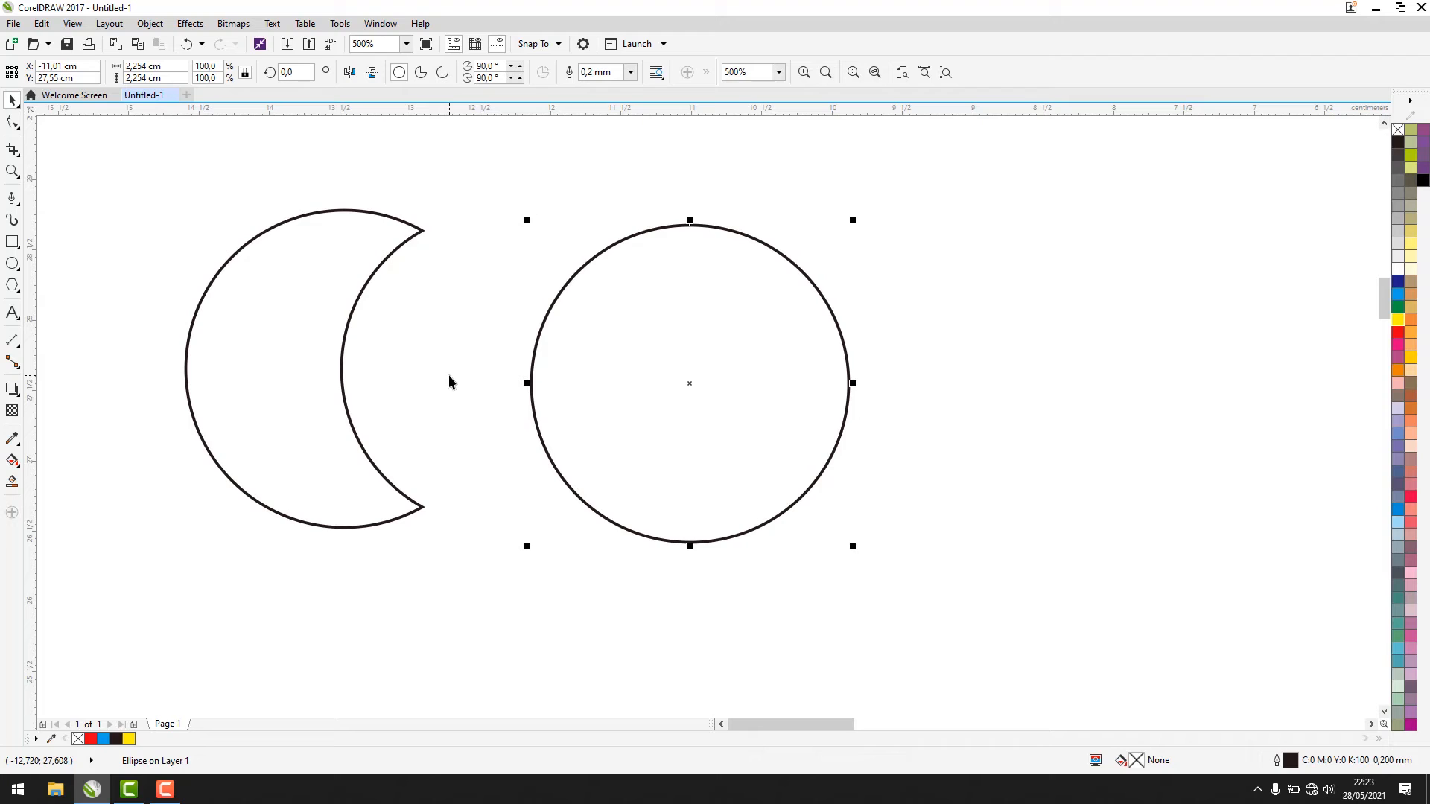
pyautogui.hotkey('ctrl', 'z')
pyautogui.hotkey('ctrl', 'z')
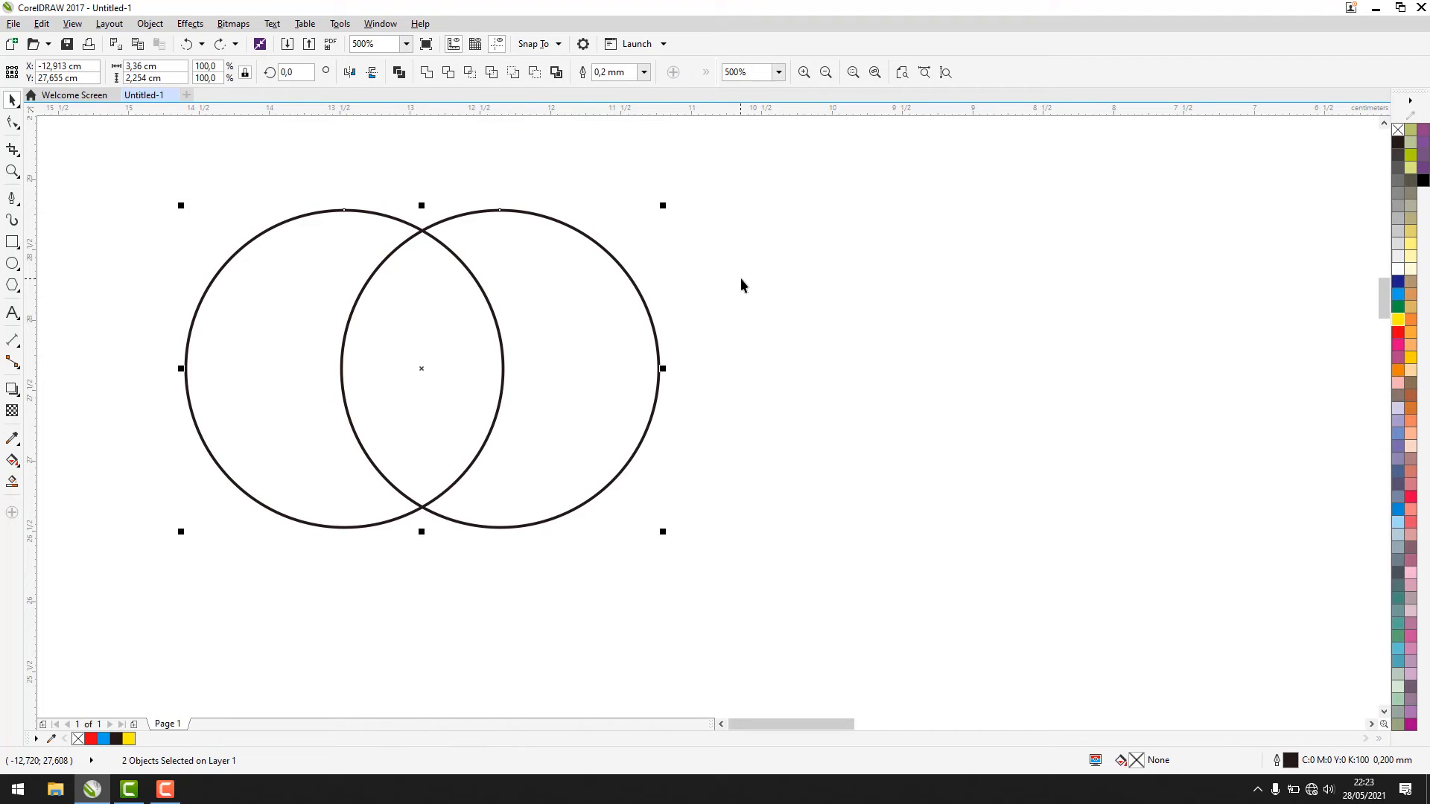
# Step: Fill the left circle with black and the overlapping right circle with red
pyautogui.click(551, 284)
pyautogui.click(283, 279)
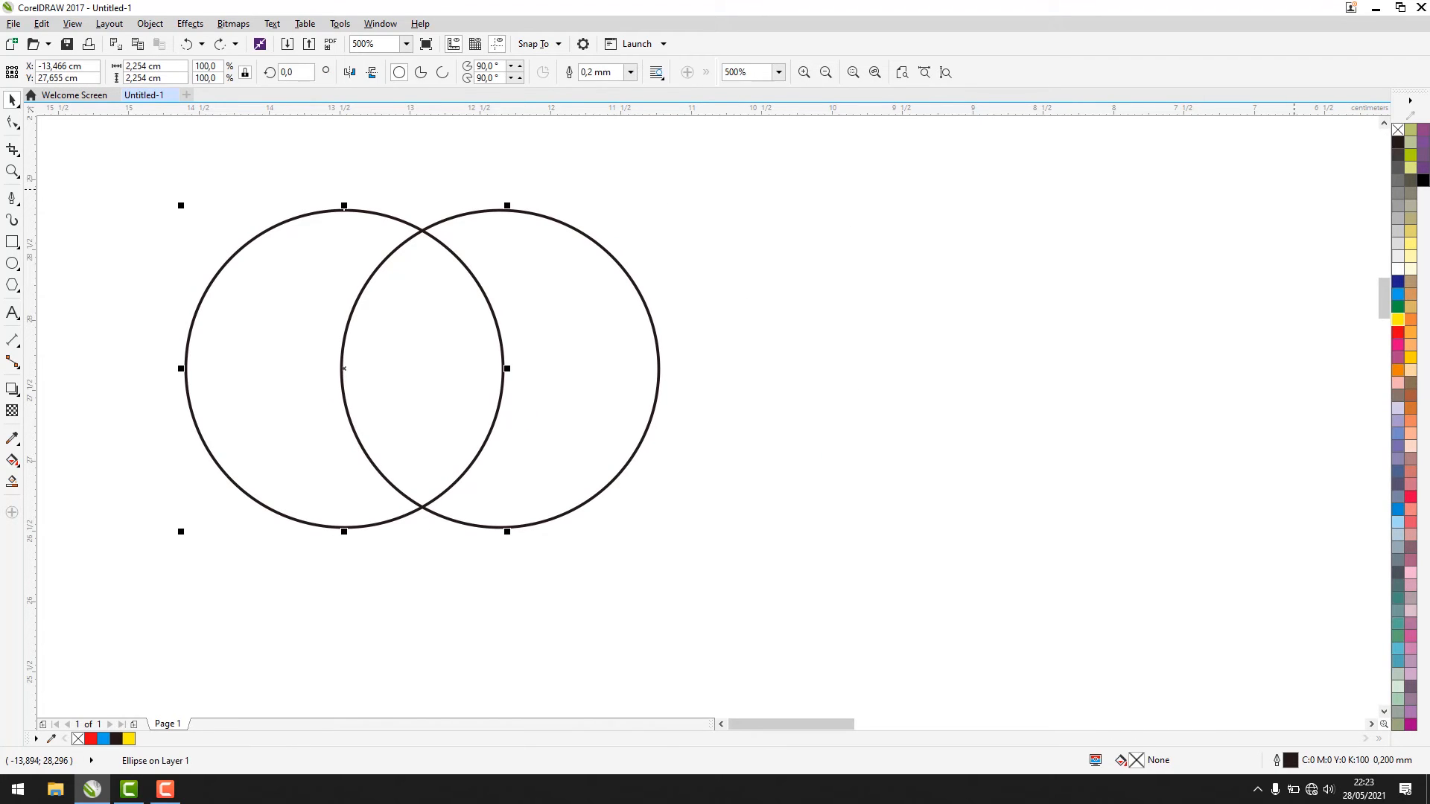
pyautogui.click(1397, 143)
pyautogui.click(954, 278)
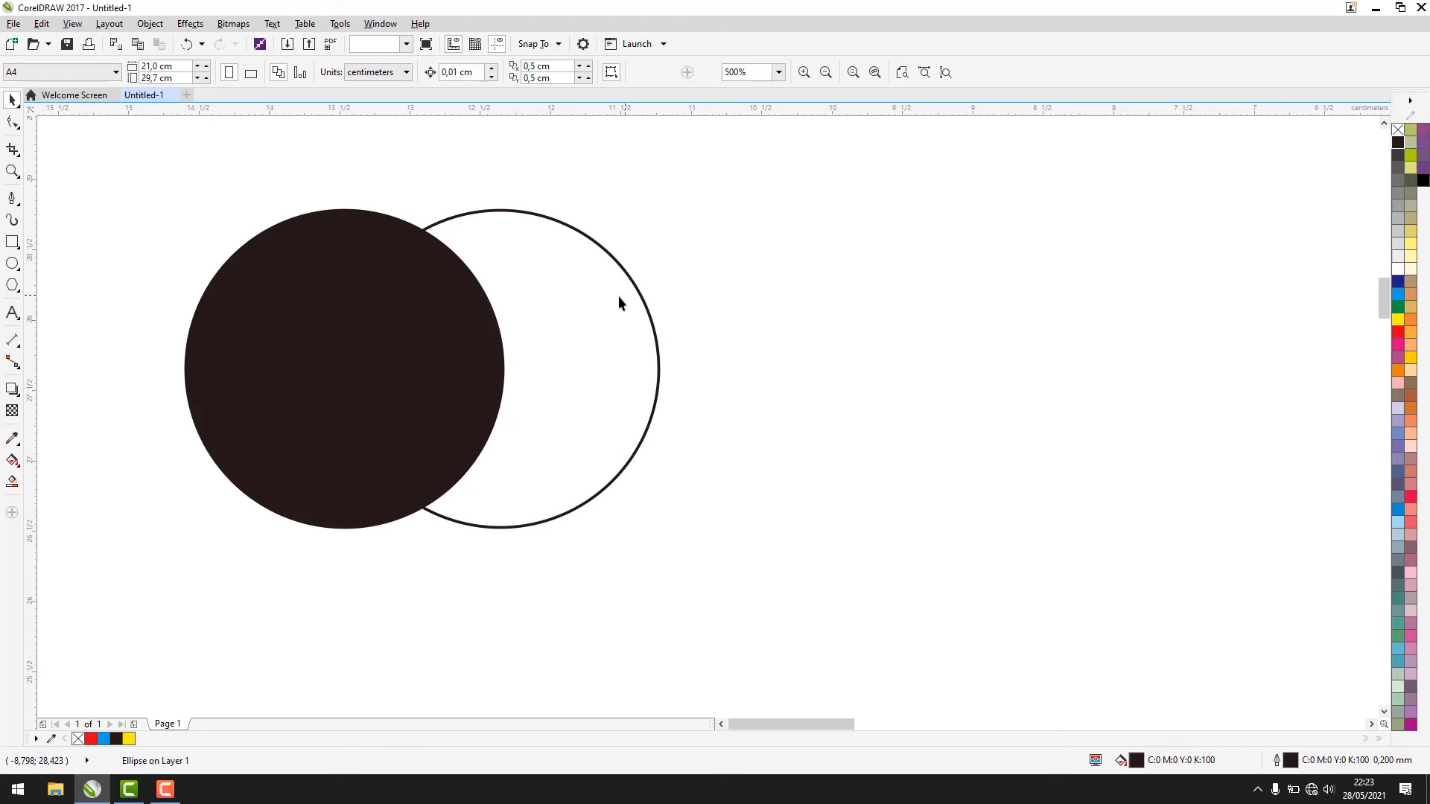
pyautogui.click(641, 299)
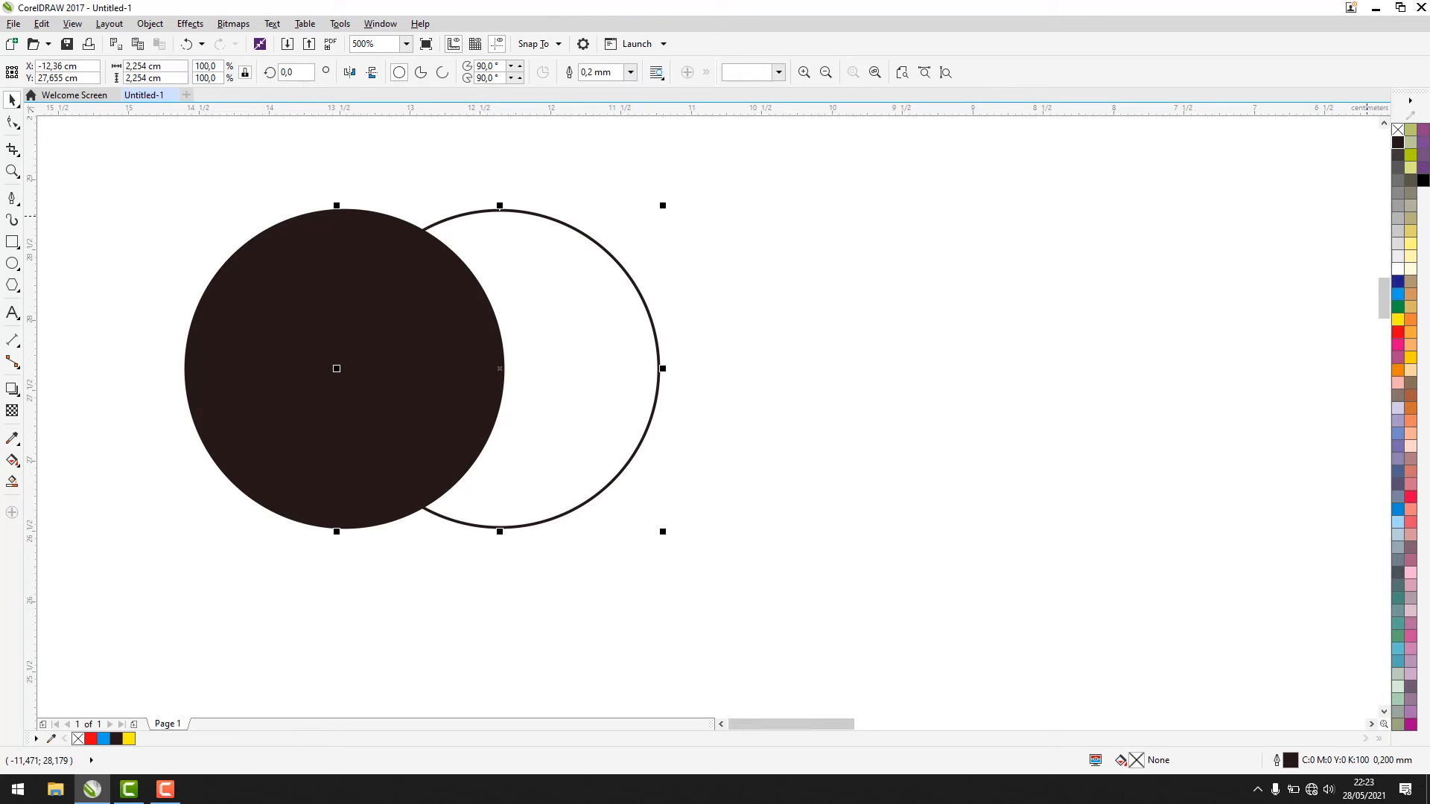
pyautogui.click(1398, 332)
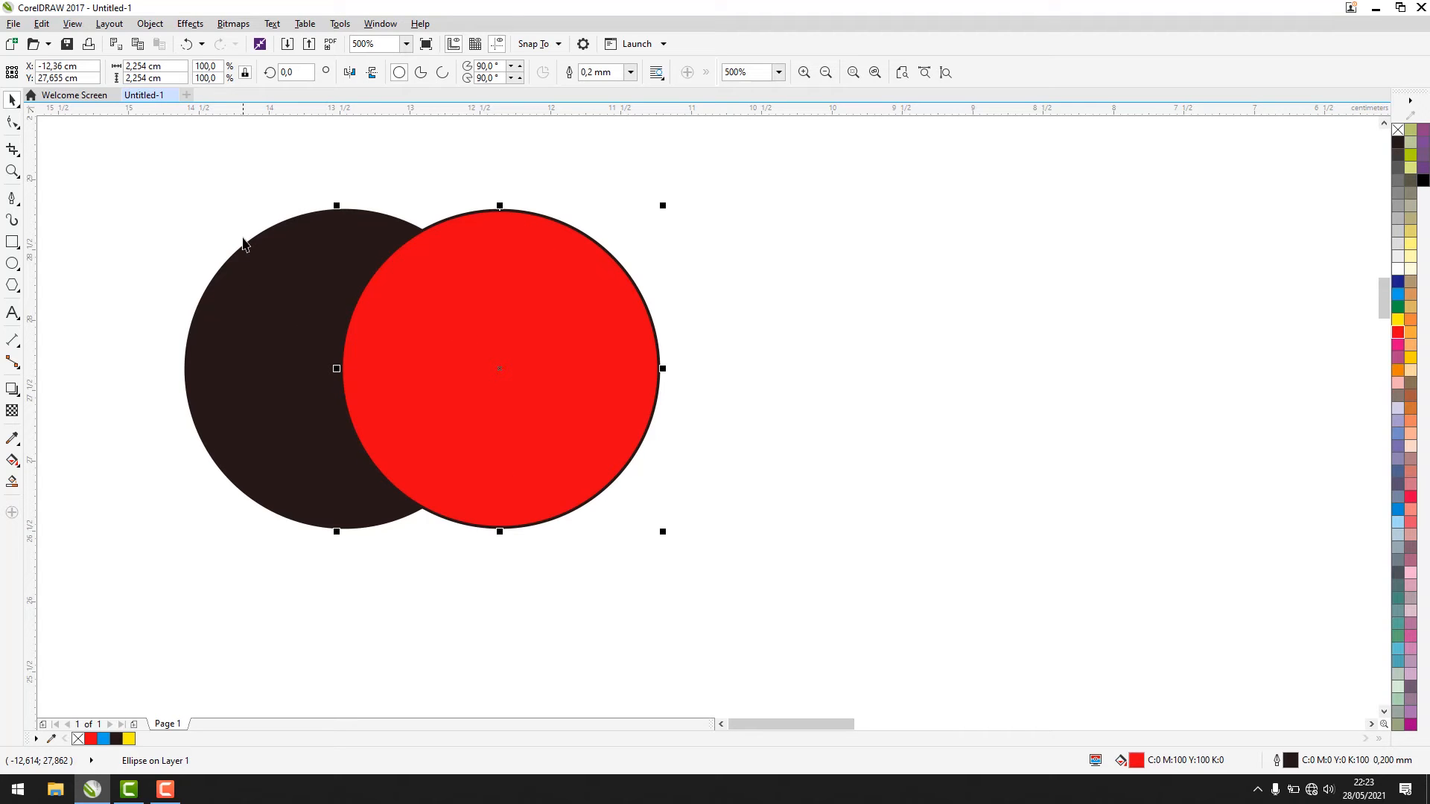
pyautogui.click(242, 168)
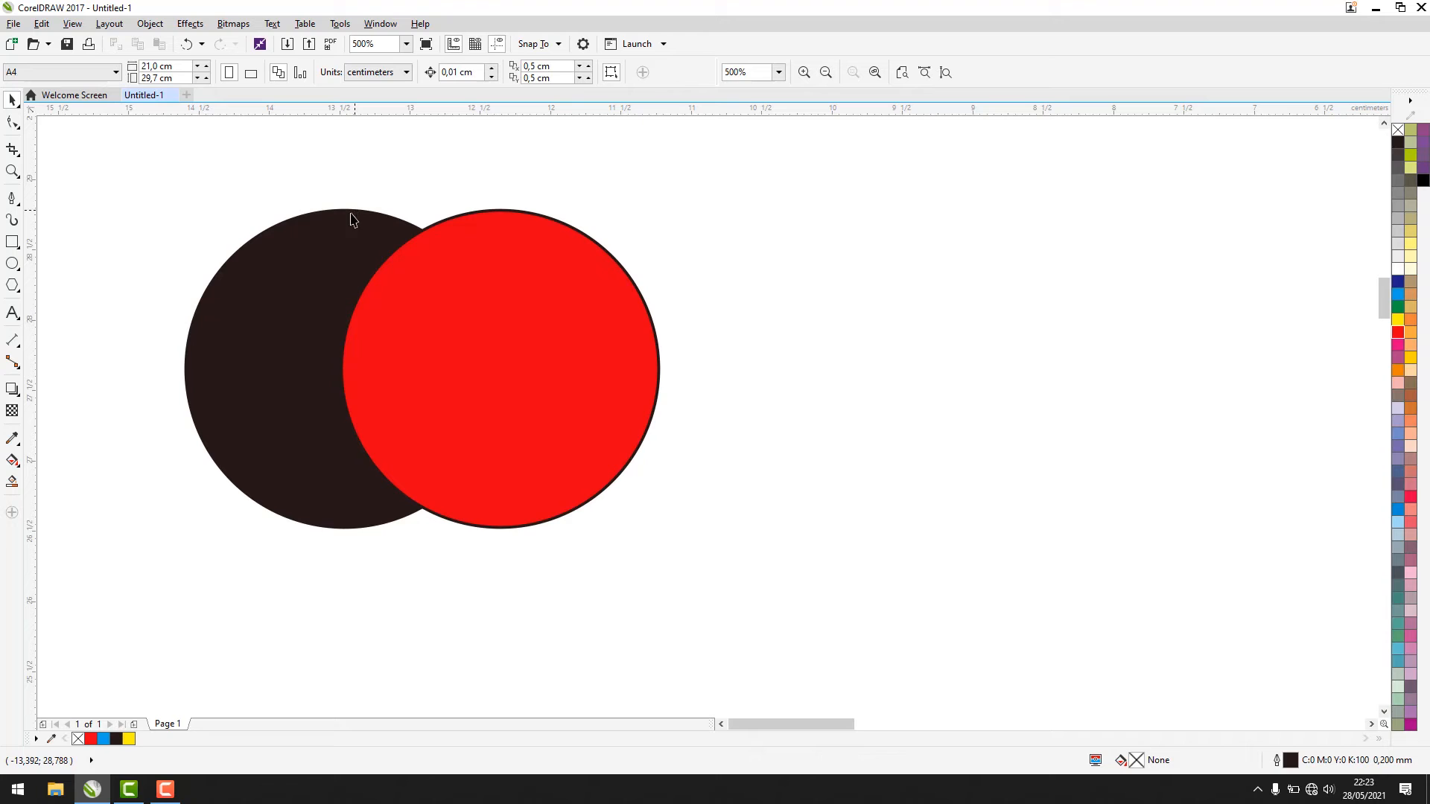
# Step: Trim the black circle with the red circle, move the red circle aside to inspect the cut, and undo the changes
pyautogui.moveTo(98, 155); pyautogui.dragTo(638, 550)
pyautogui.click(618, 168)
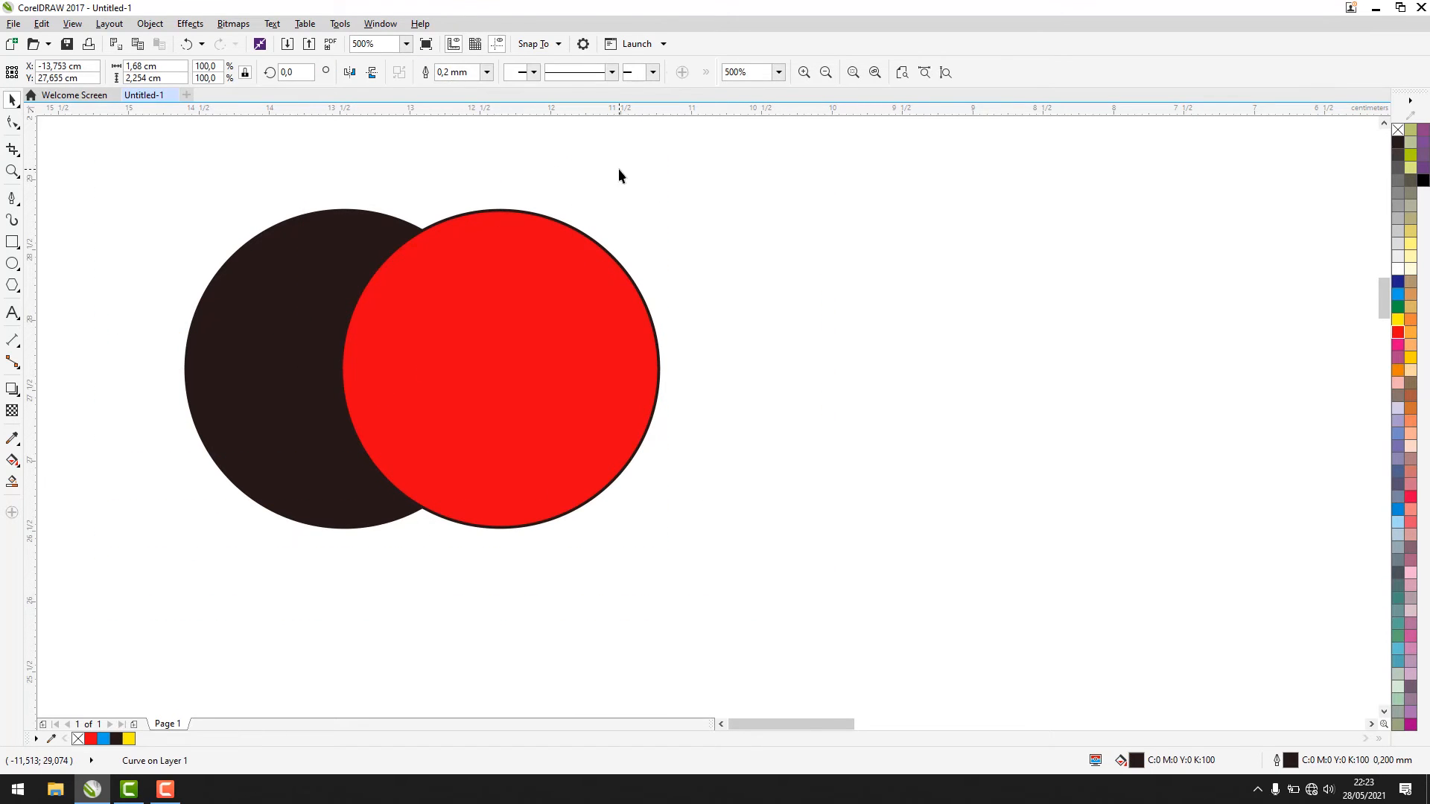
pyautogui.moveTo(509, 314); pyautogui.dragTo(712, 320)
pyautogui.hotkey('ctrl', 'z')
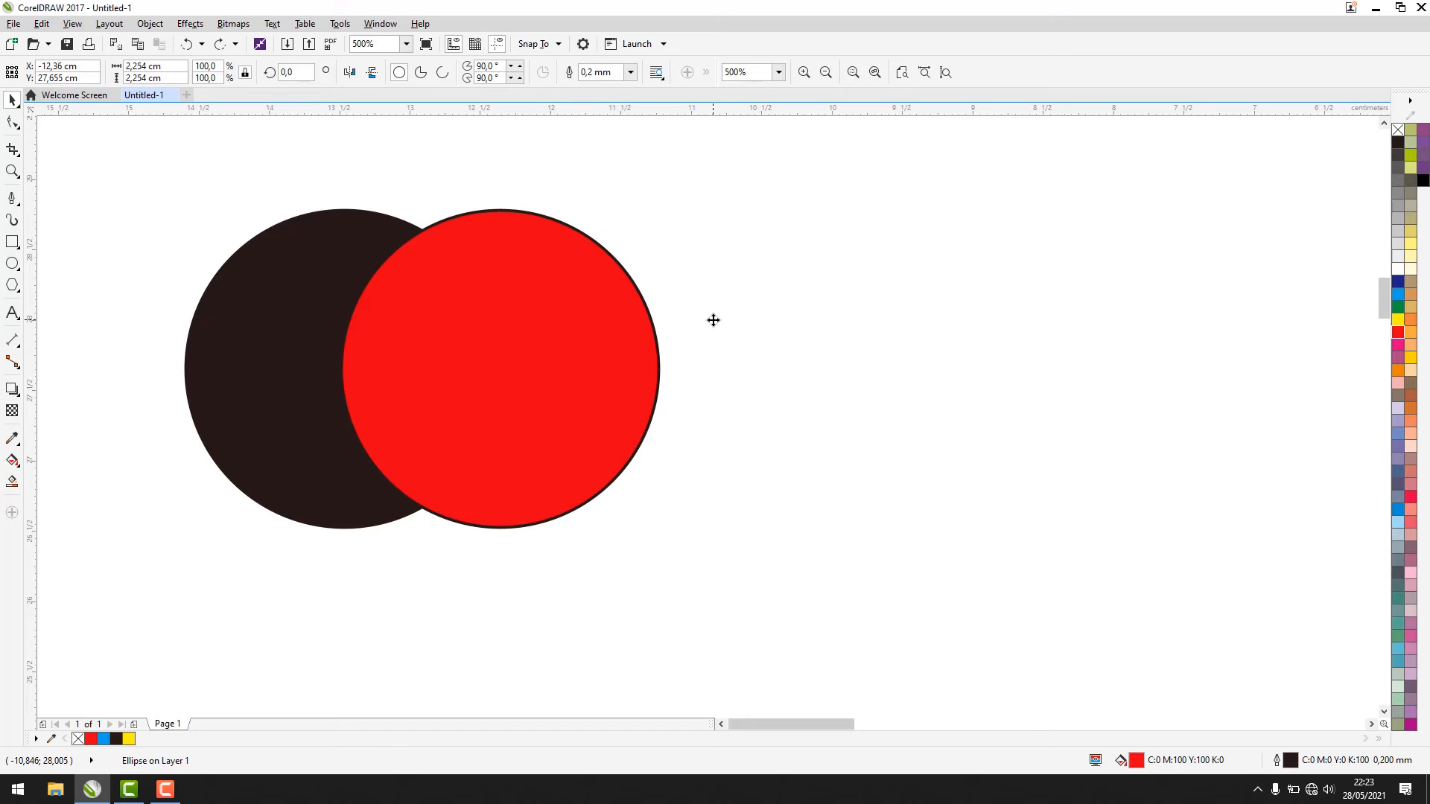
pyautogui.click(557, 165)
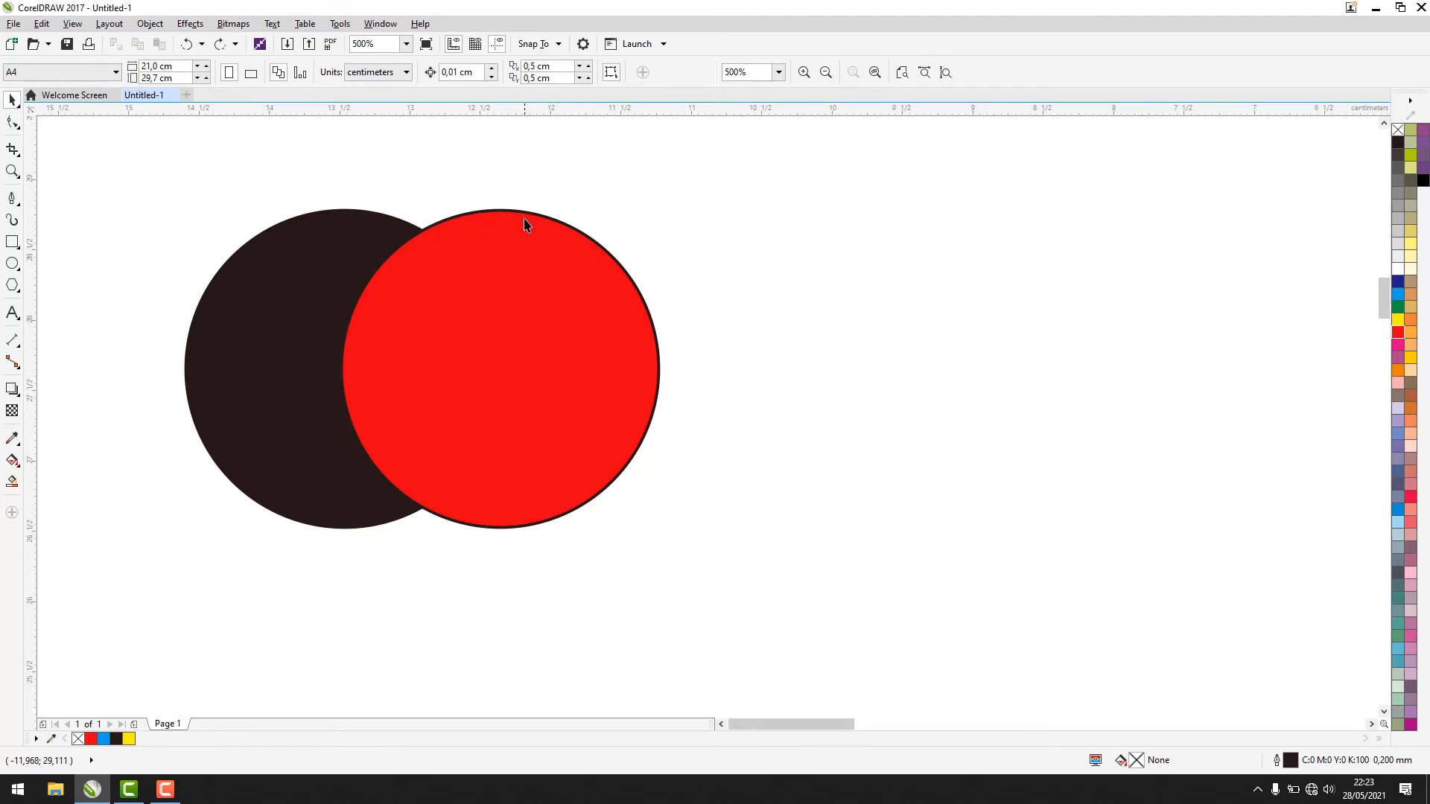
pyautogui.moveTo(525, 308); pyautogui.dragTo(645, 332)
pyautogui.hotkey('ctrl', 'z')
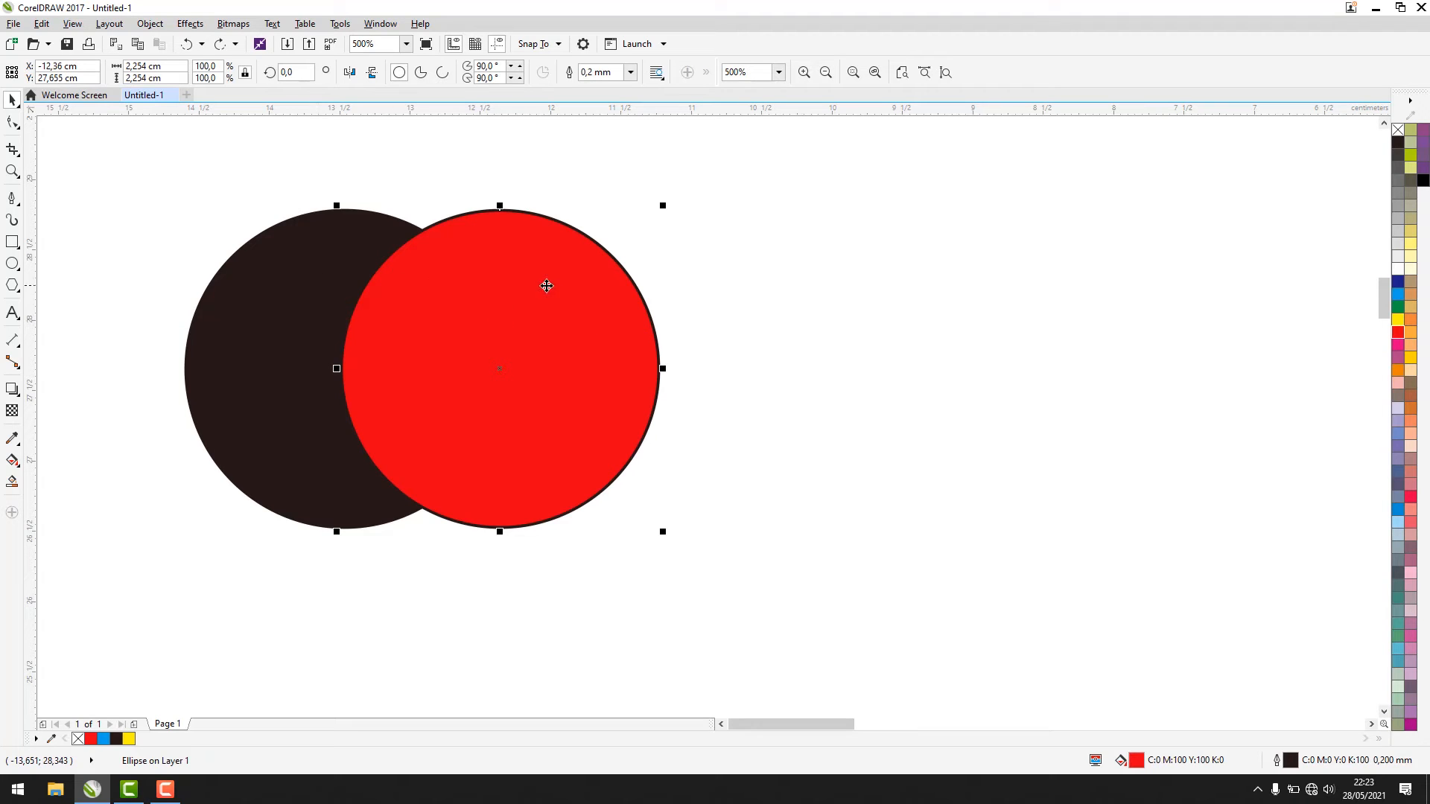
pyautogui.click(838, 277)
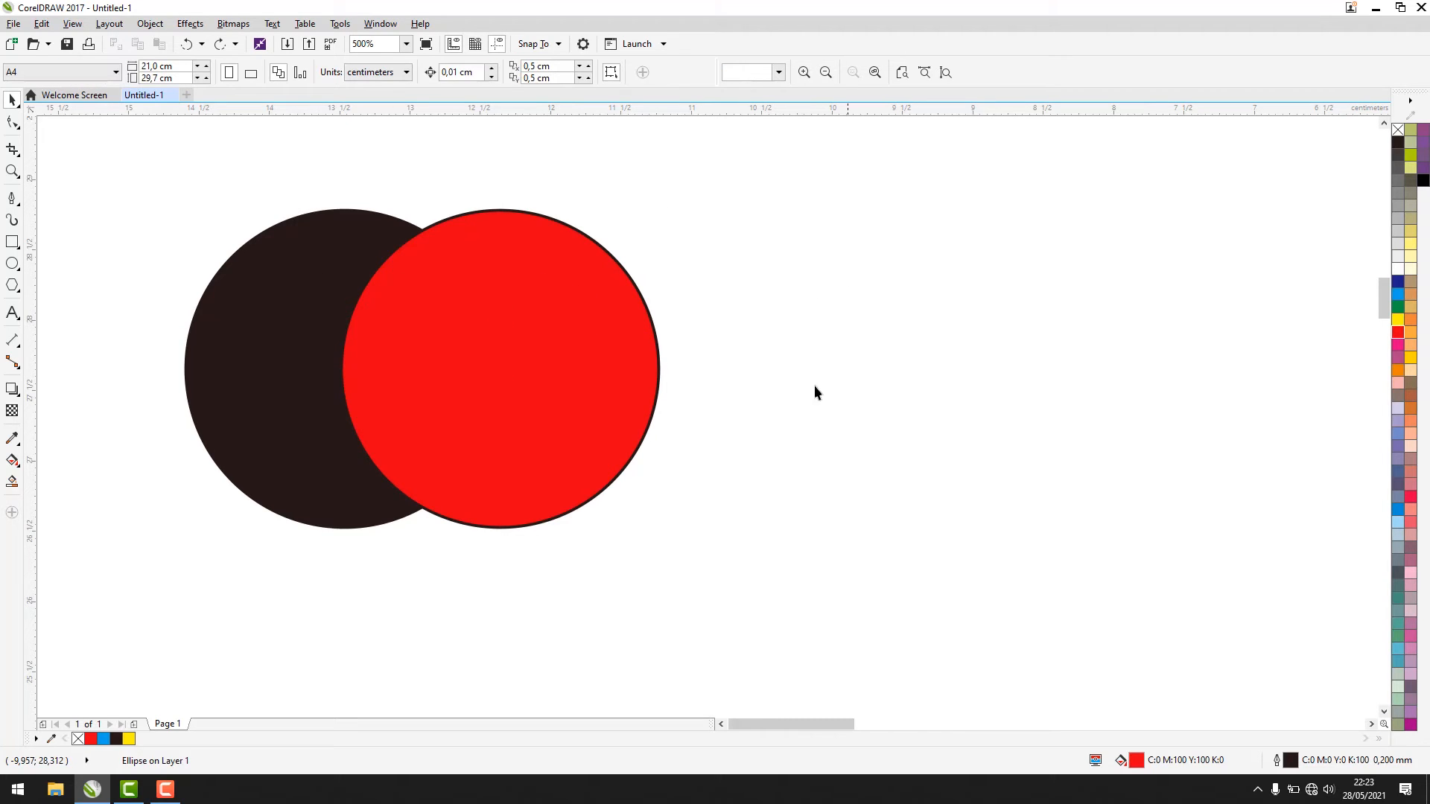
# Step: Trim the red circle with the black circle, move the red crescent aside to the right, and undo the move
pyautogui.click(264, 384)
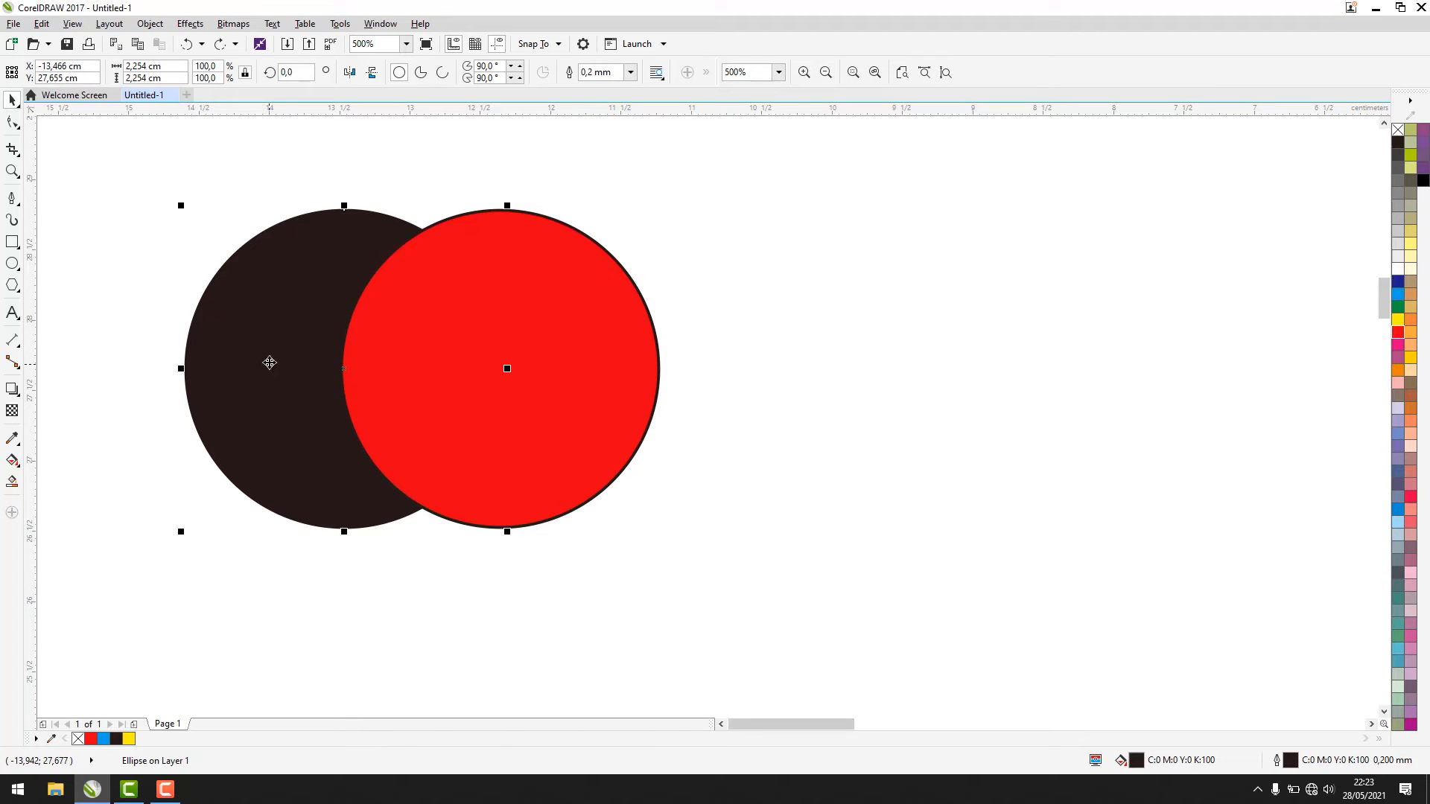
pyautogui.keyDown('shift'); pyautogui.click(606, 325); pyautogui.keyUp('shift')
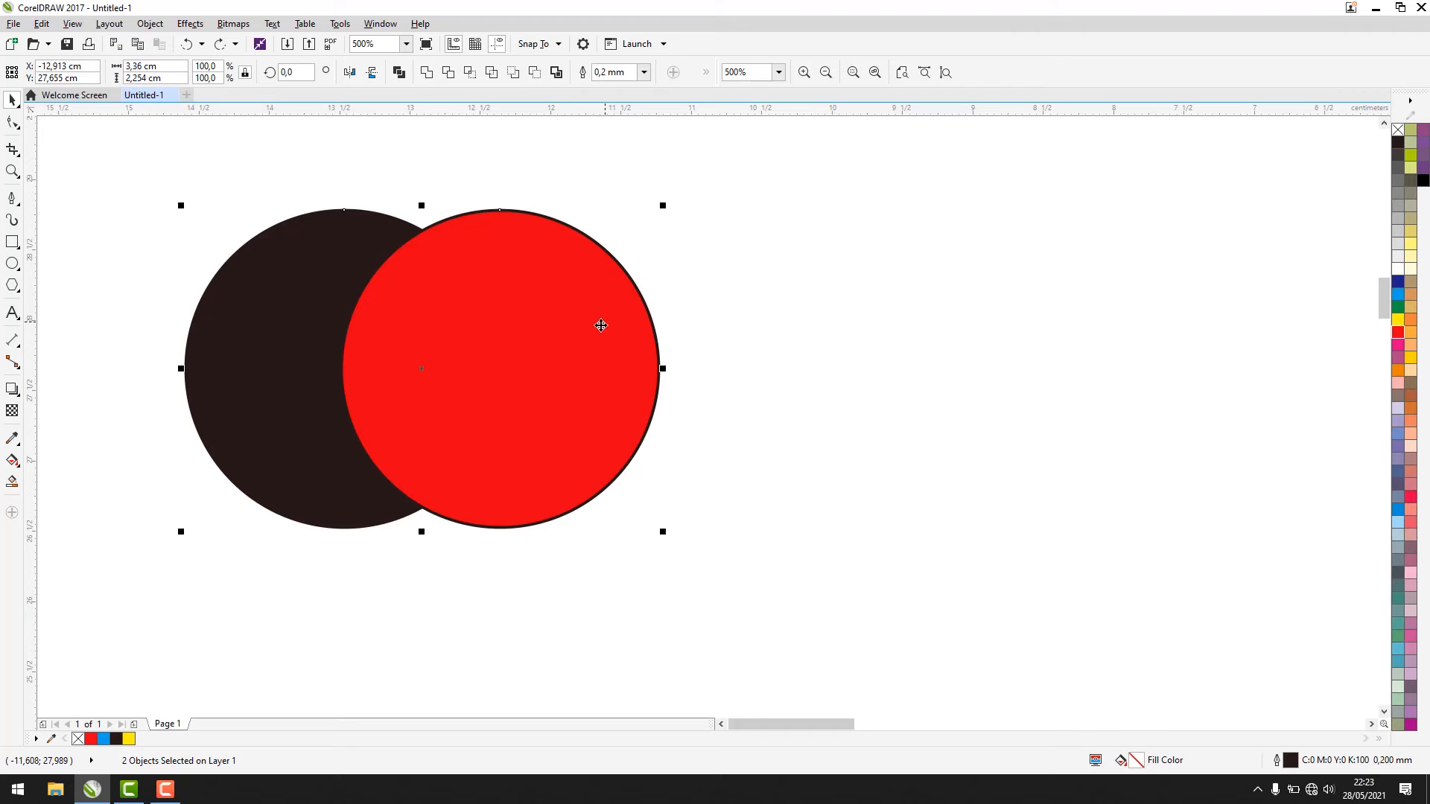
pyautogui.click(449, 78)
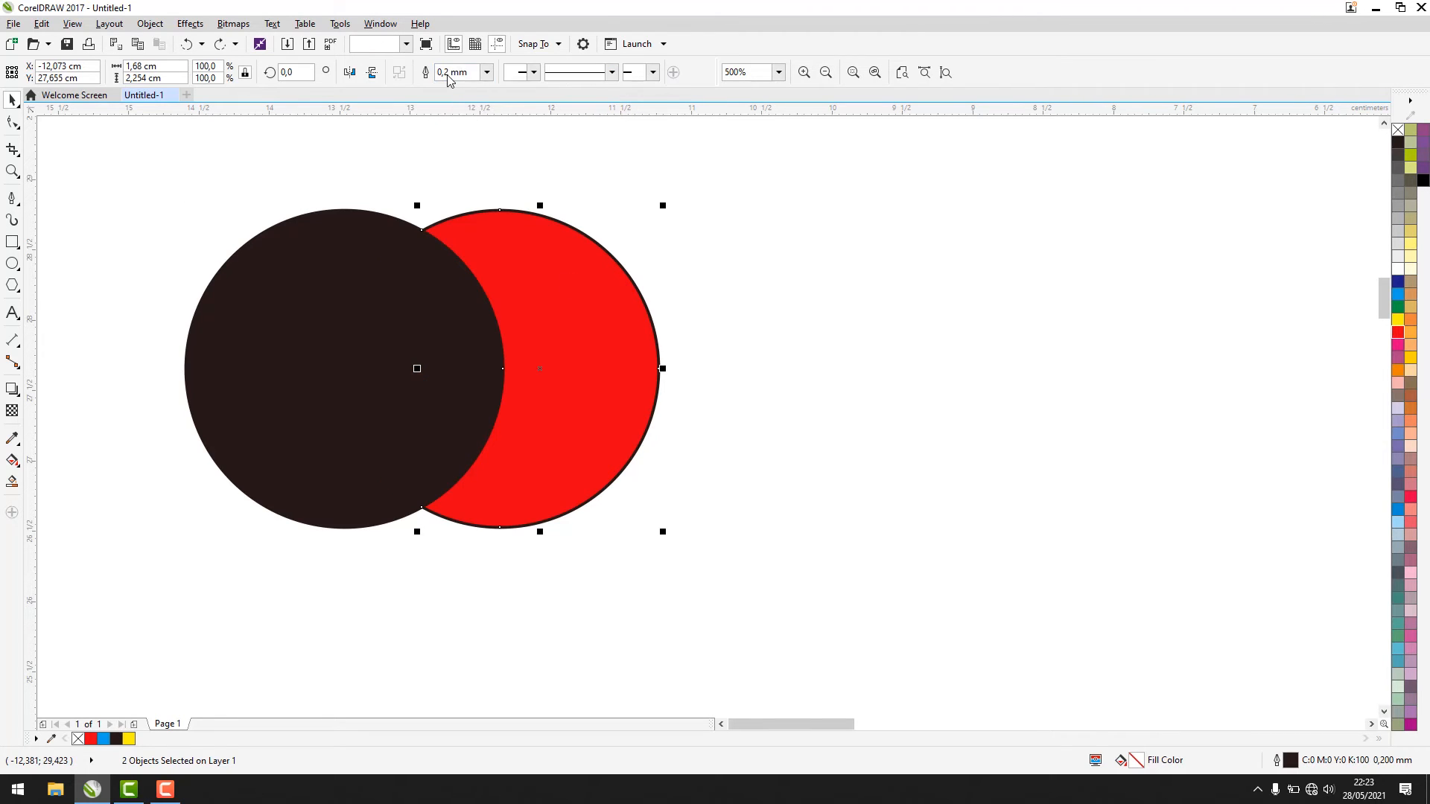
pyautogui.click(531, 154)
pyautogui.moveTo(635, 326); pyautogui.dragTo(764, 319)
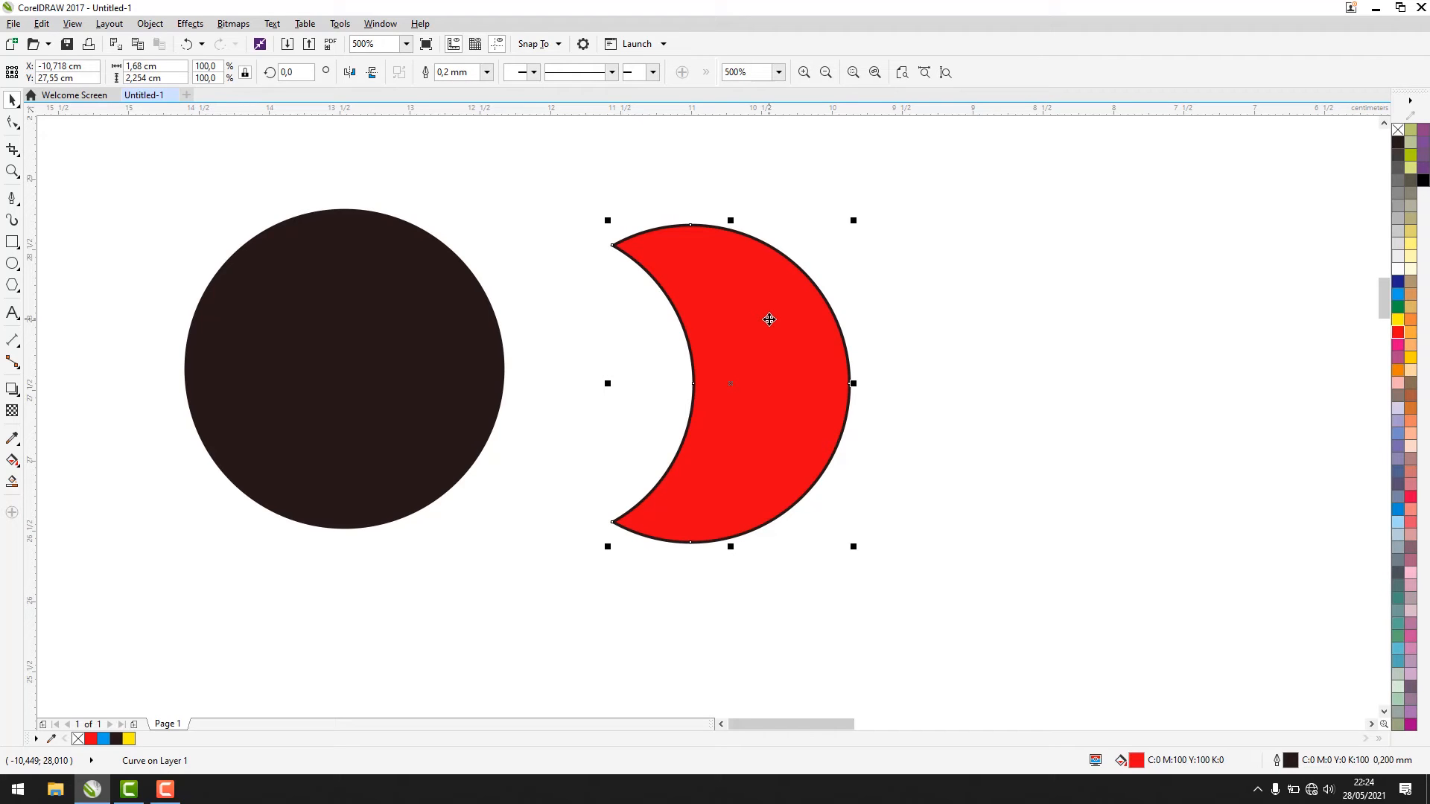
pyautogui.hotkey('ctrl', 'z')
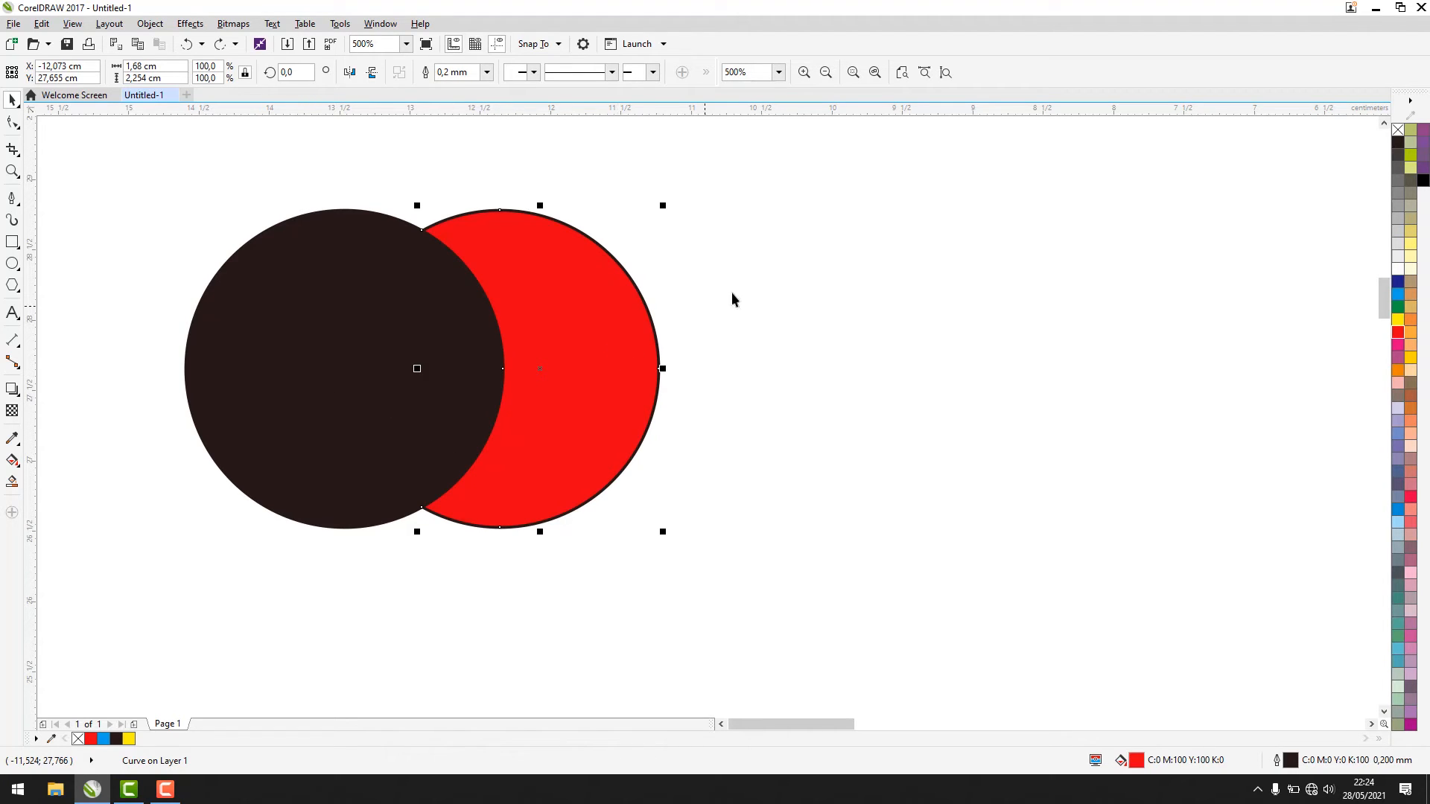
# Step: Delete both the black and the red circle from the page
pyautogui.click(239, 223)
pyautogui.moveTo(127, 175); pyautogui.dragTo(771, 575)
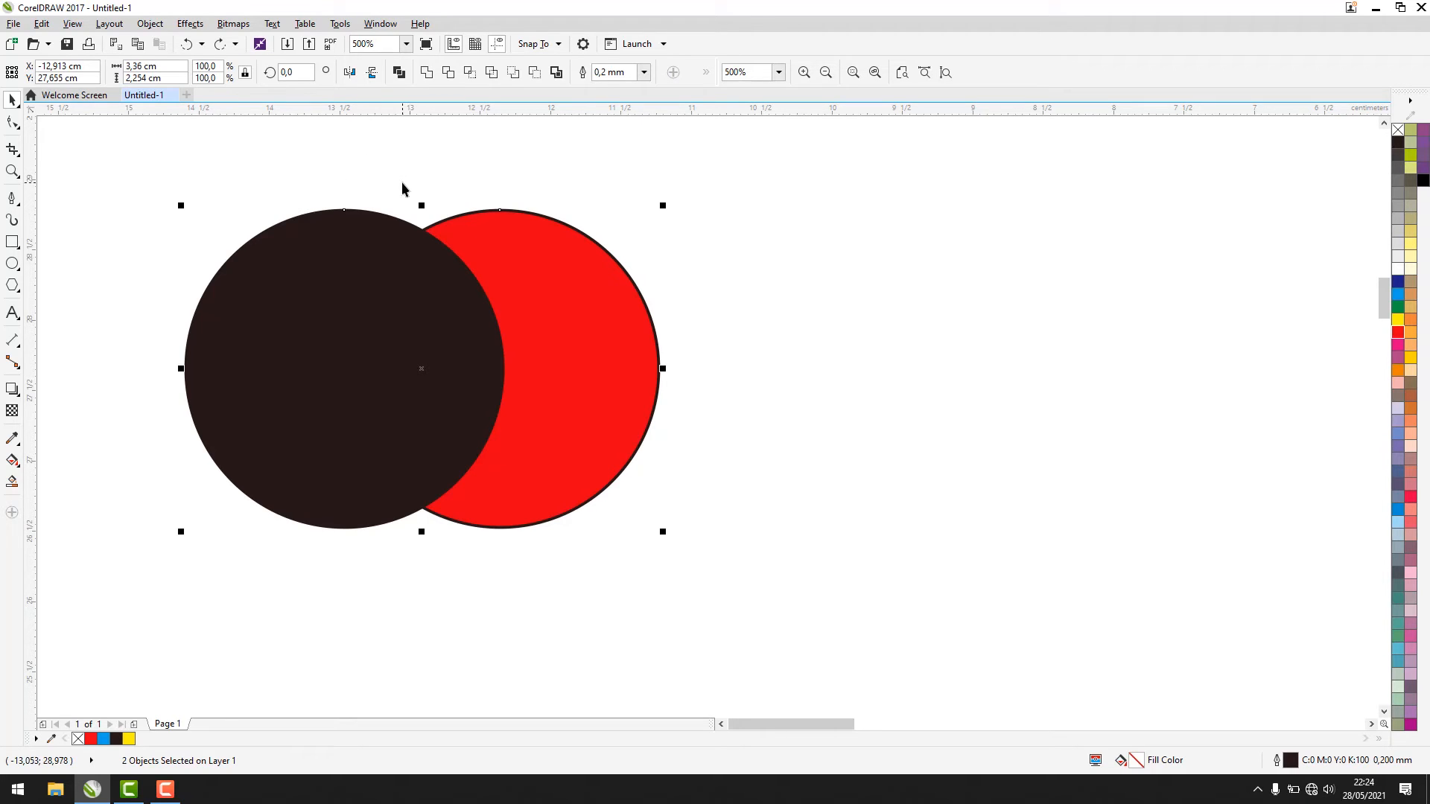
pyautogui.moveTo(127, 181); pyautogui.dragTo(832, 648)
pyautogui.press('Delete')
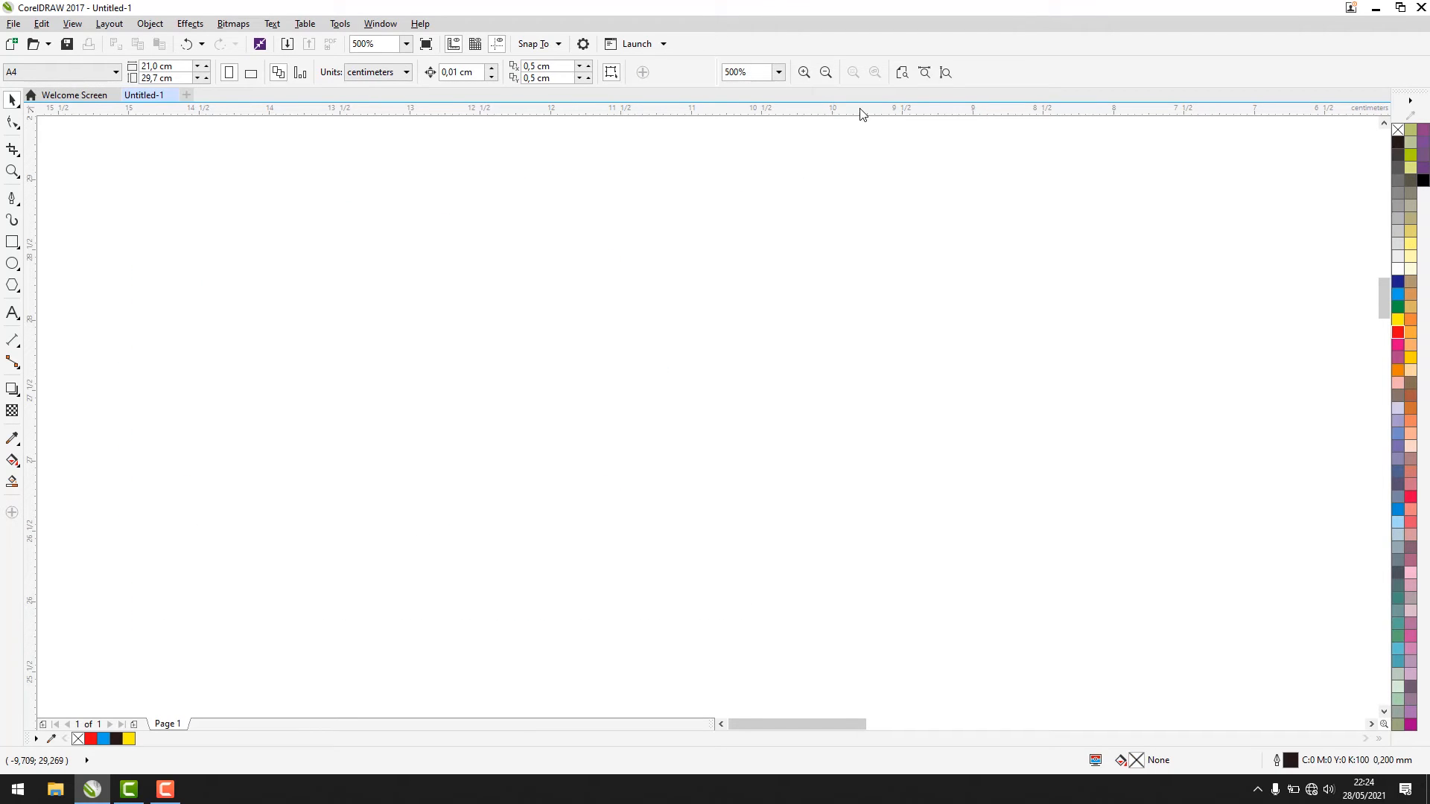
# Step: Show the Align and Distribute docker
pyautogui.click(367, 28)
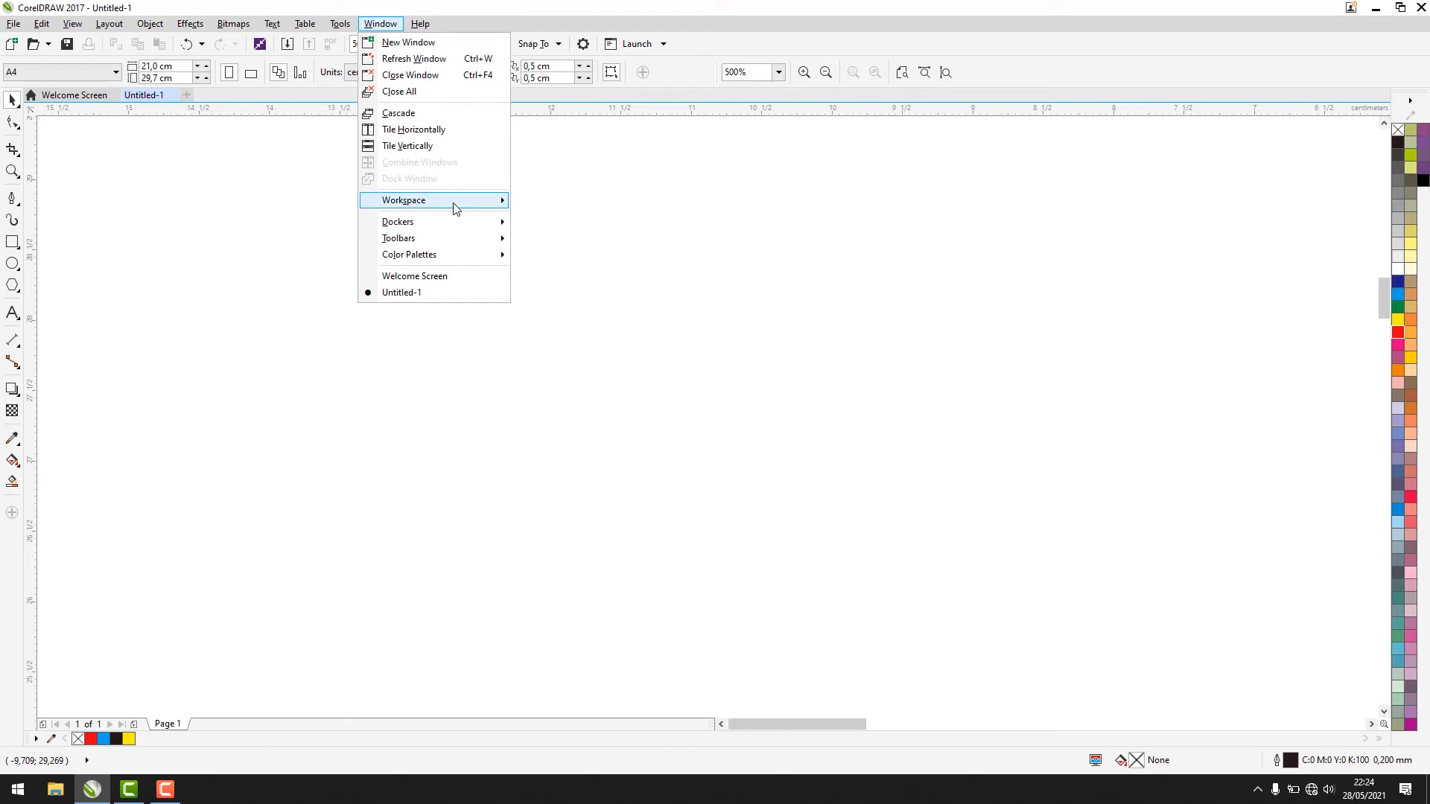
pyautogui.moveTo(440, 203)
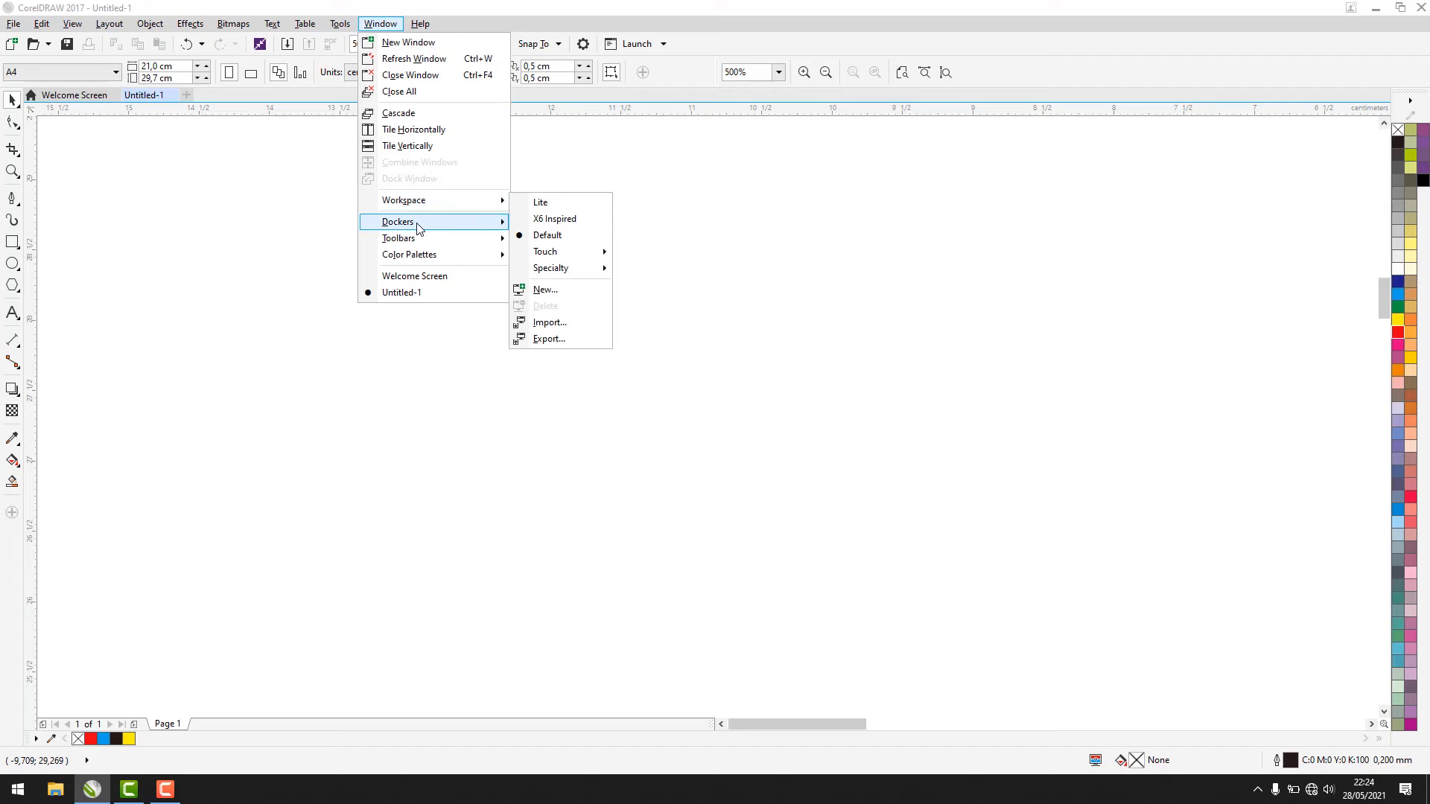
pyautogui.moveTo(419, 228)
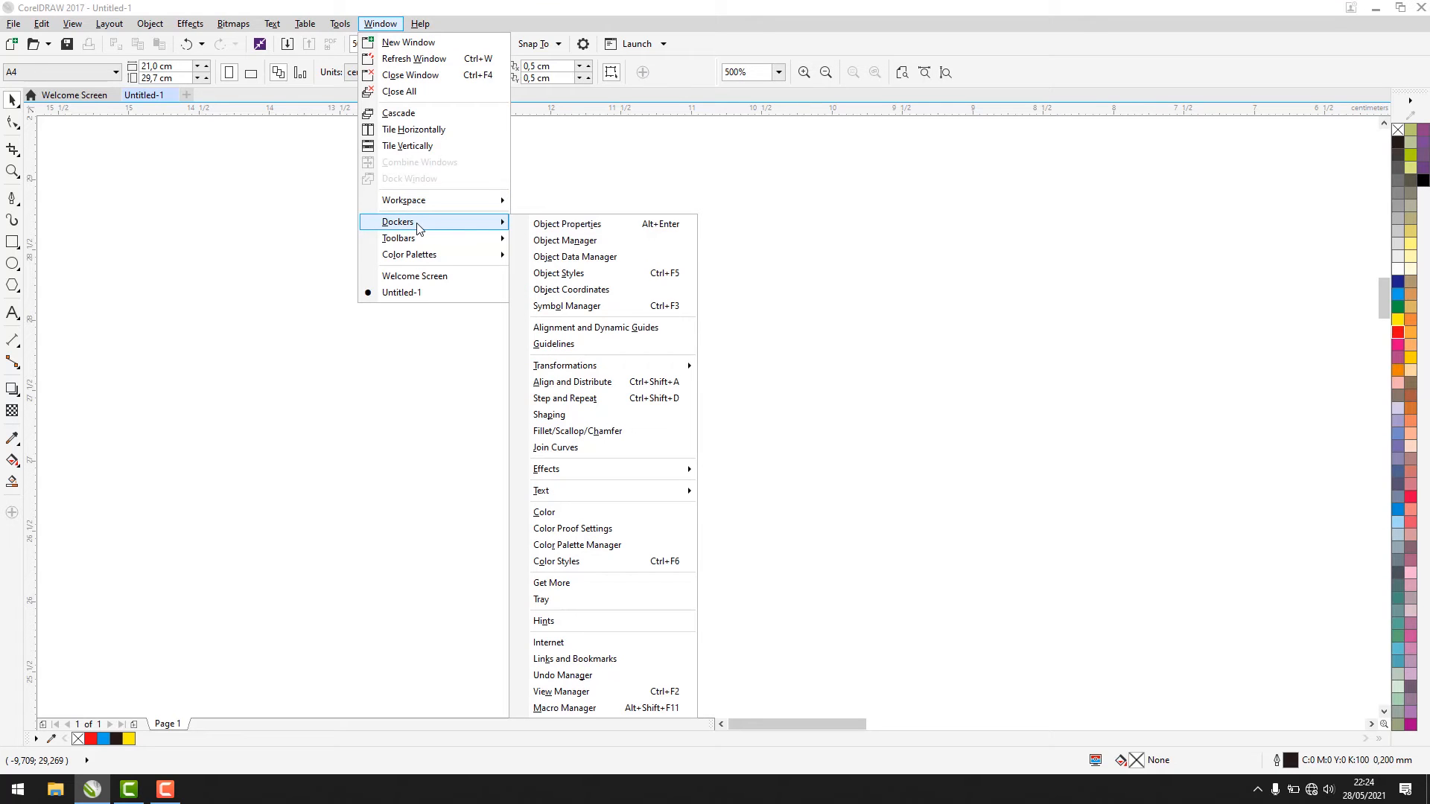
pyautogui.click(594, 382)
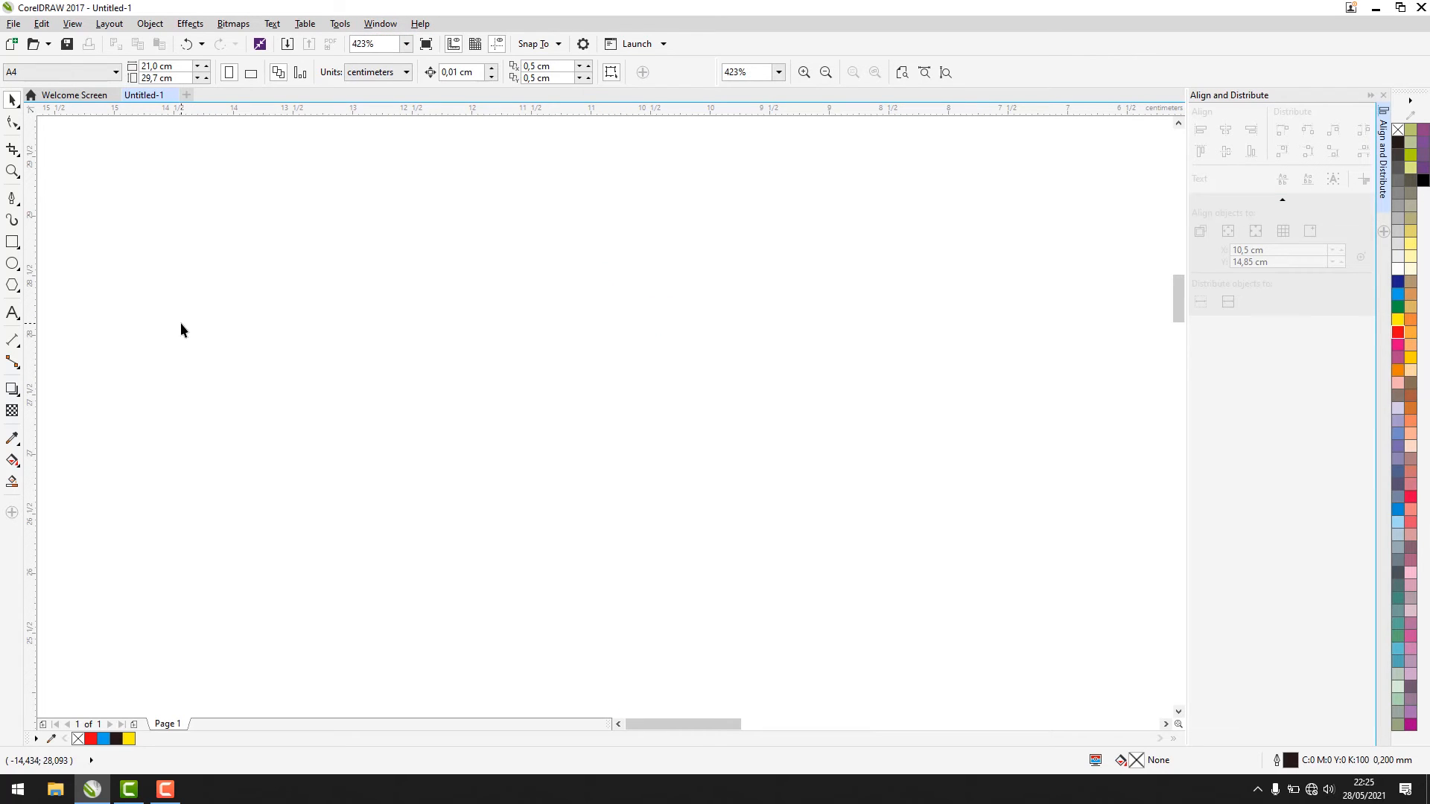
# Step: Draw a rectangle about 3.5 by 2.5 cm and, to its right, a square of about 1.44 cm
pyautogui.click(12, 245)
pyautogui.moveTo(149, 228); pyautogui.dragTo(573, 524)
pyautogui.moveTo(634, 256); pyautogui.dragTo(807, 428)
pyautogui.press('space')
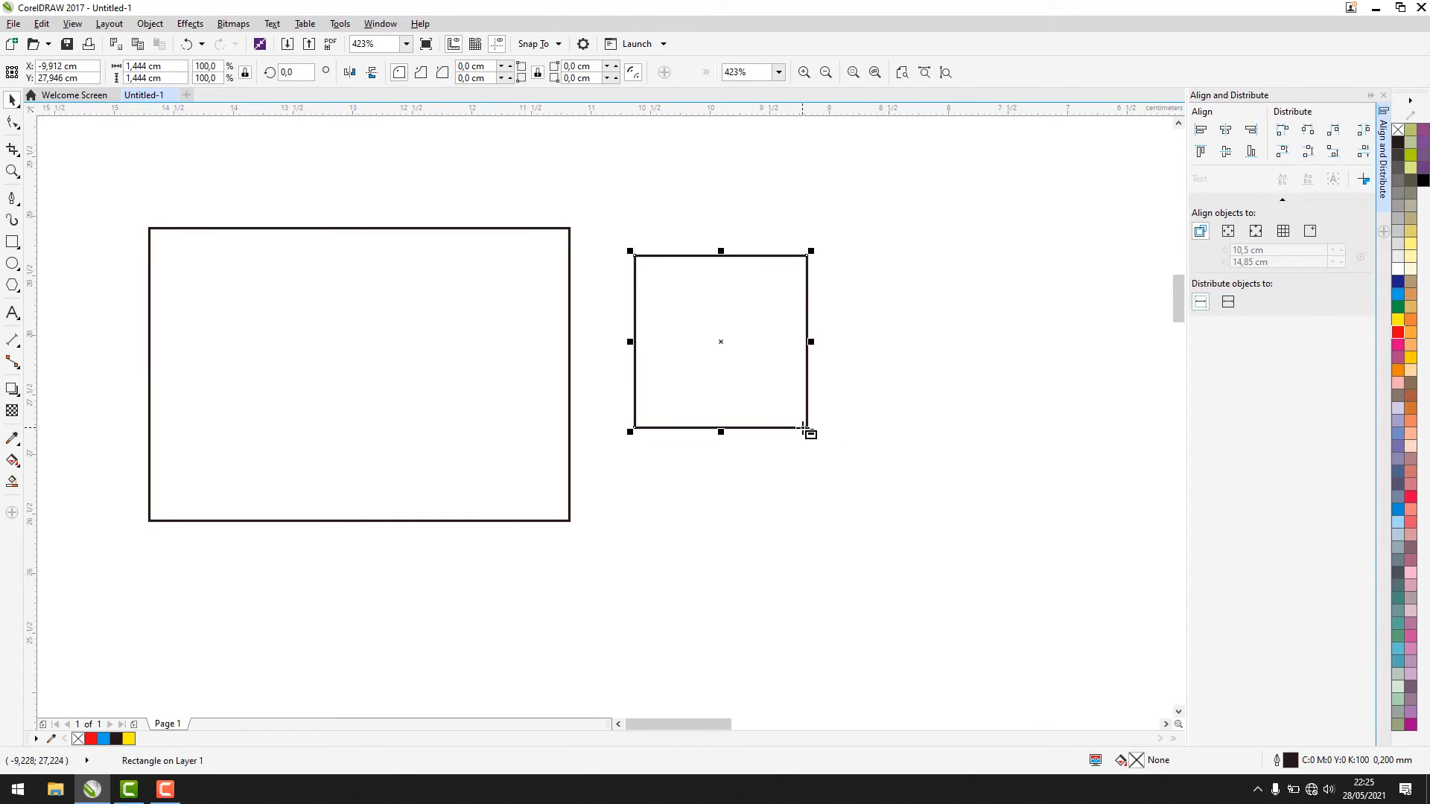
# Step: Fill the small square with red
pyautogui.click(944, 313)
pyautogui.click(756, 348)
pyautogui.click(1398, 332)
pyautogui.click(1021, 345)
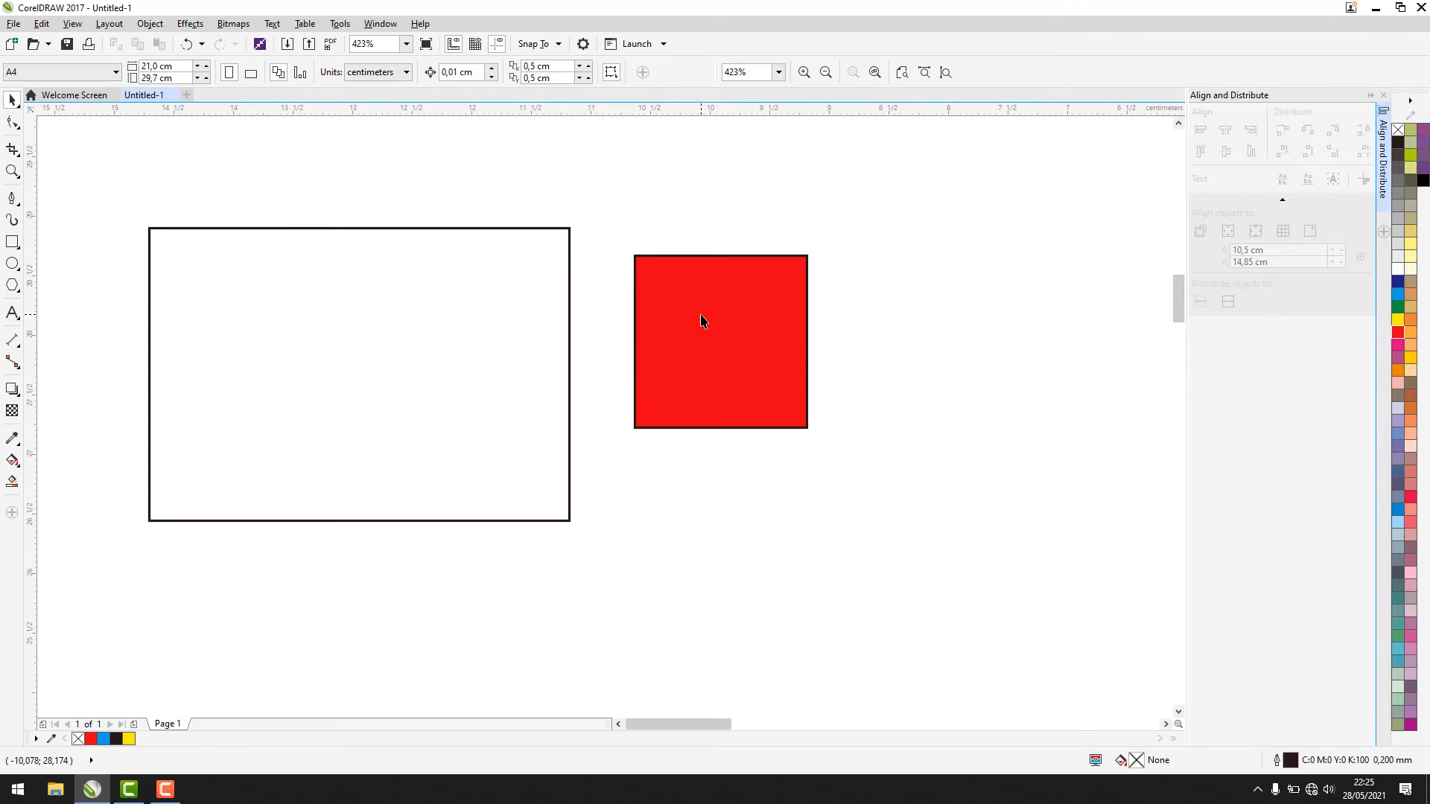
# Step: Place the red square by eye in the middle of the rectangle, and move it back out to the right
pyautogui.click(701, 320)
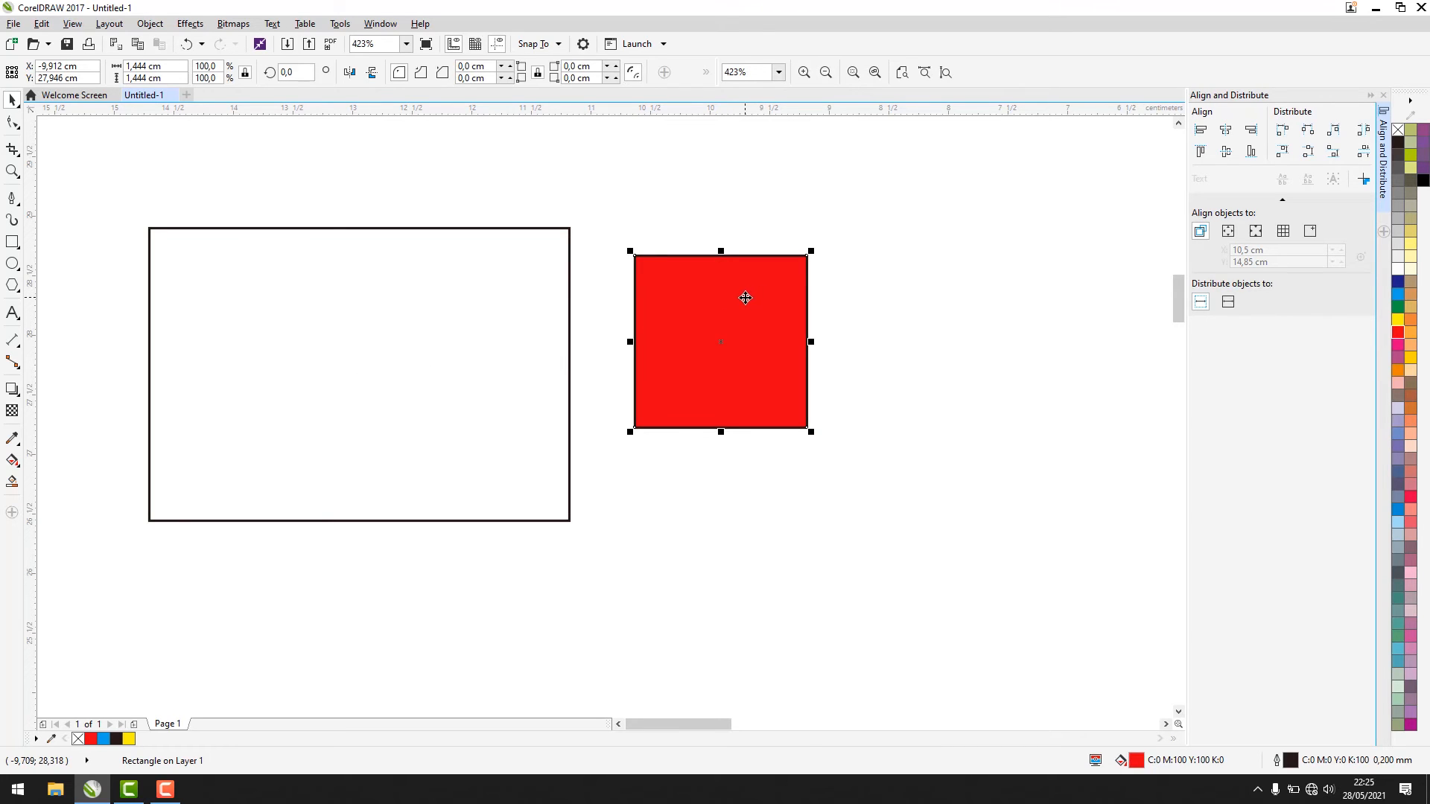
pyautogui.moveTo(708, 341); pyautogui.dragTo(383, 340)
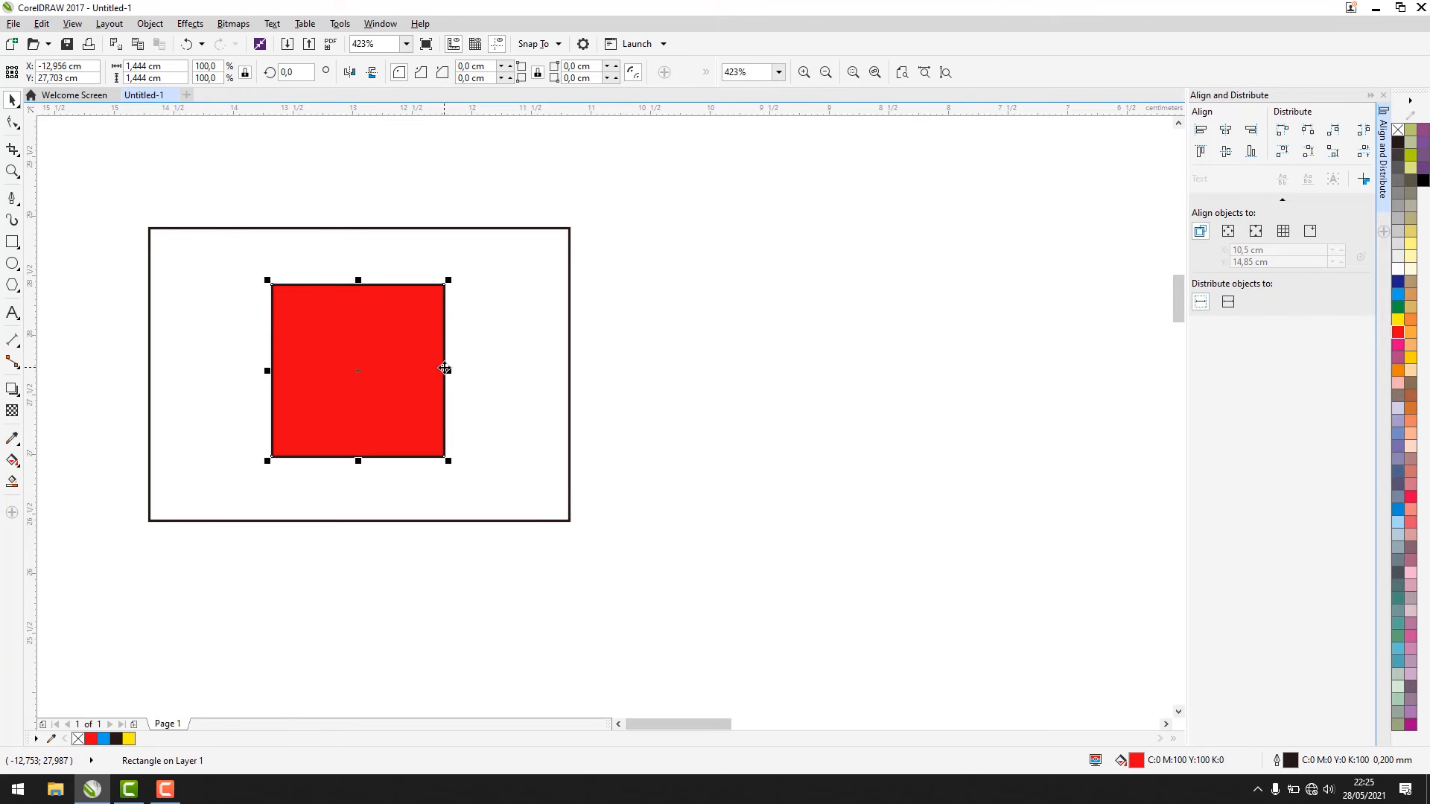
pyautogui.click(337, 180)
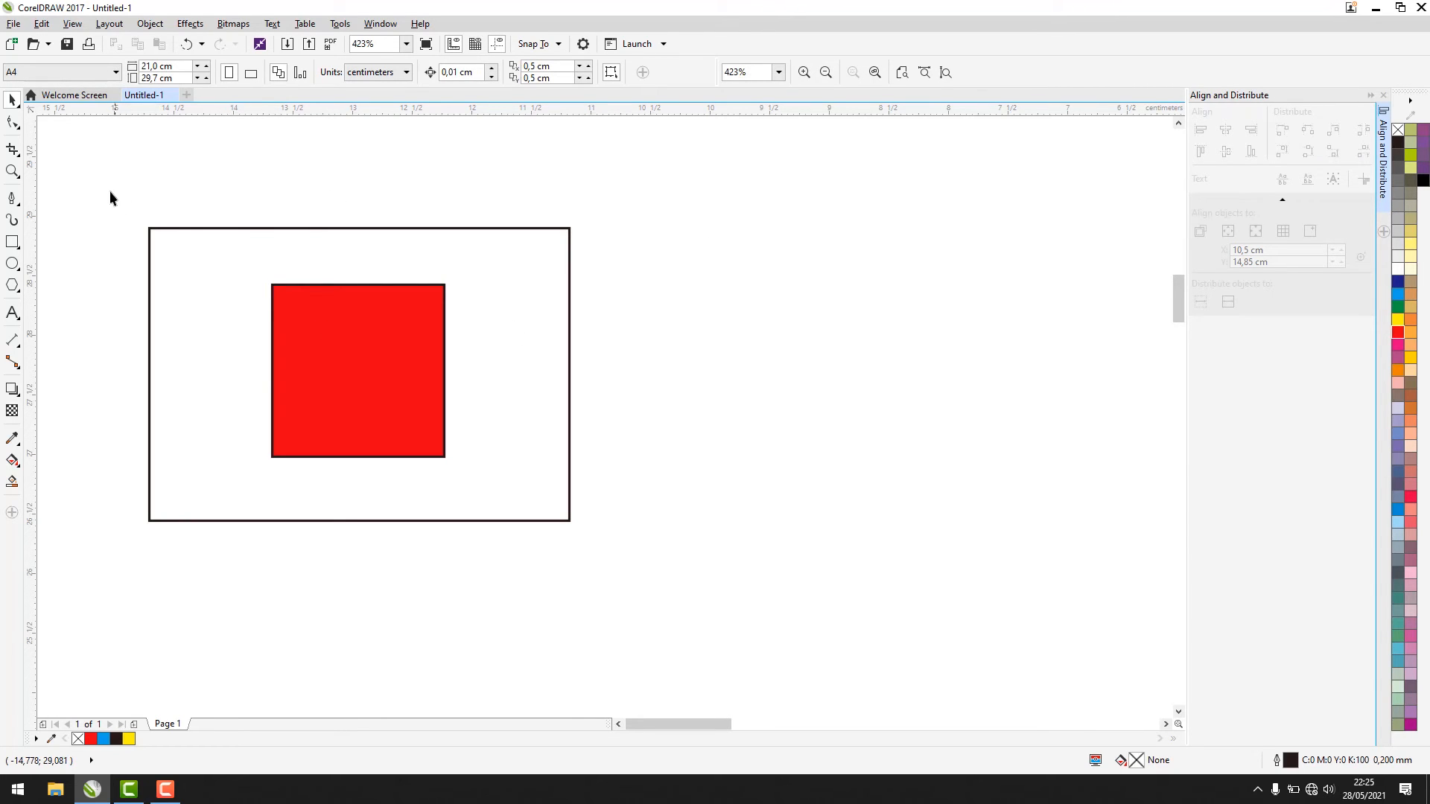
pyautogui.moveTo(408, 370); pyautogui.dragTo(763, 335)
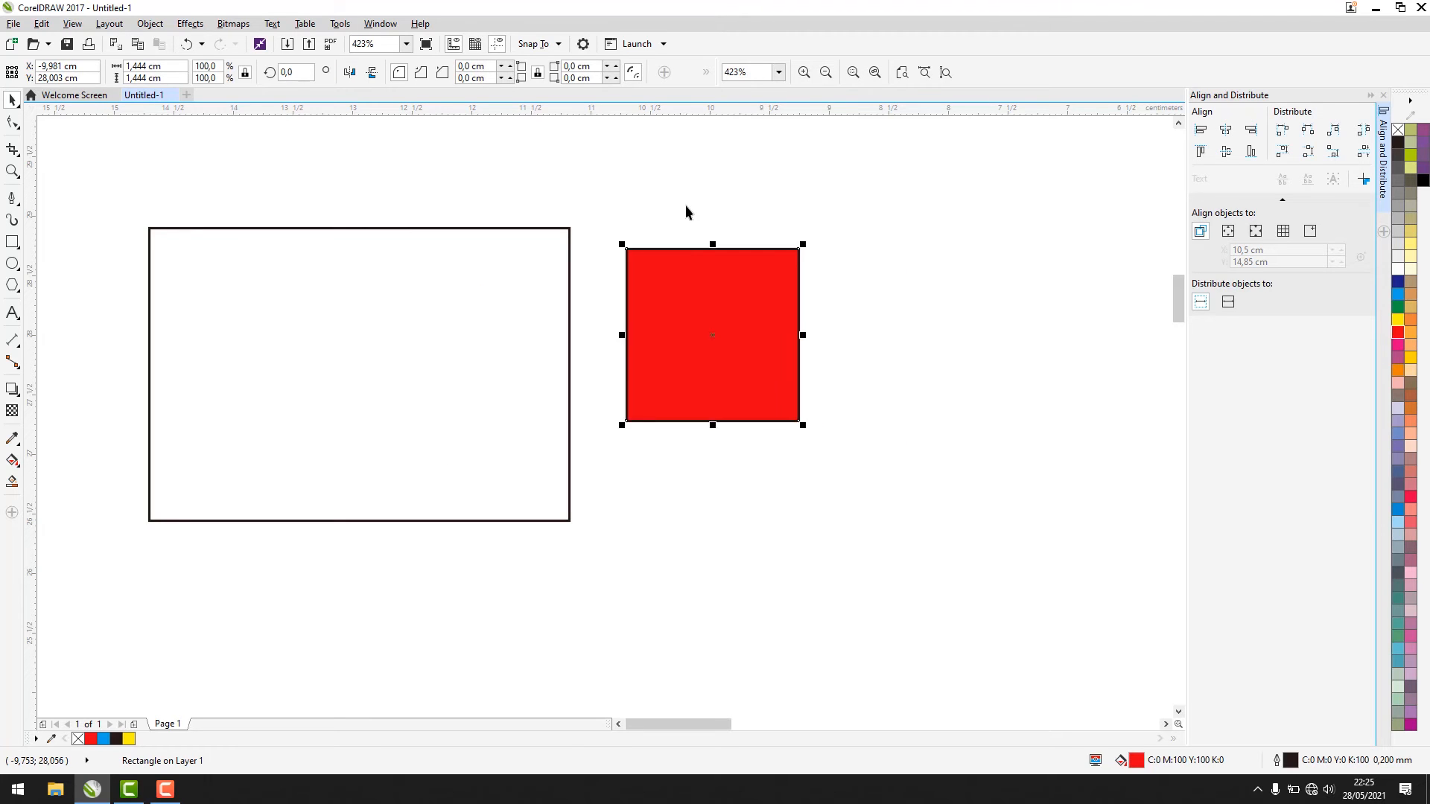
# Step: Centre the red square inside the rectangle by aligning both objects' centres horizontally and vertically
pyautogui.click(685, 205)
pyautogui.moveTo(82, 158); pyautogui.dragTo(958, 649)
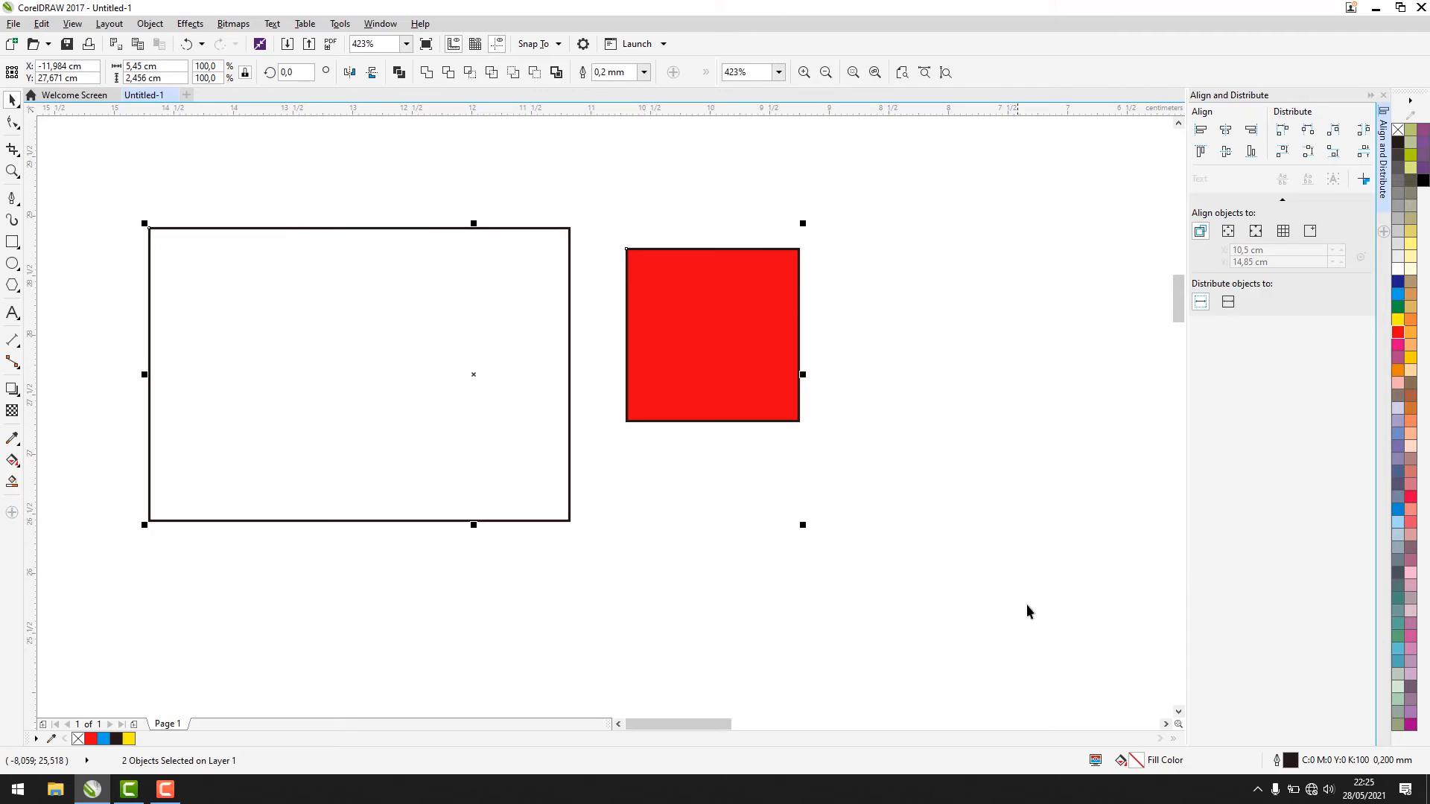
pyautogui.click(1226, 131)
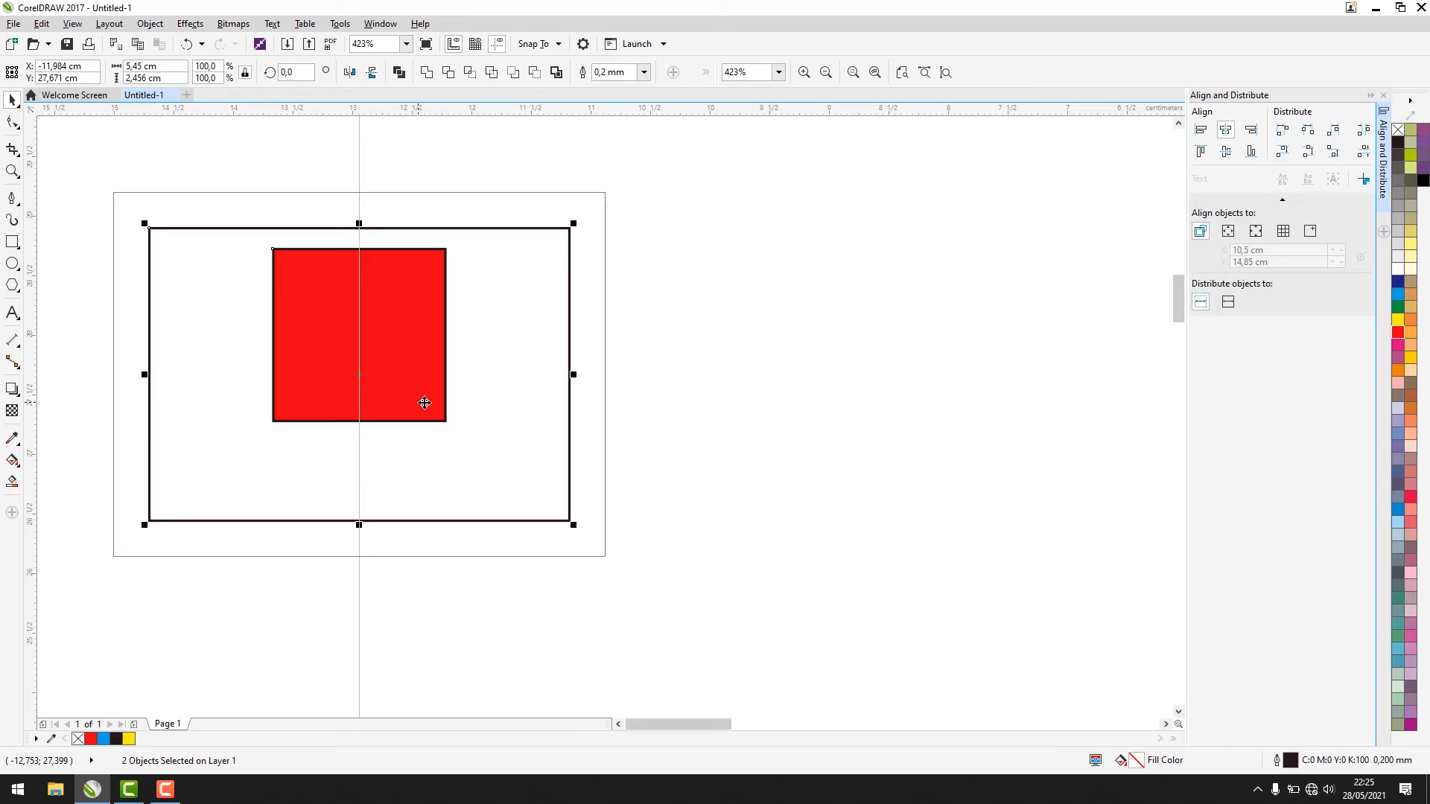
pyautogui.click(1225, 153)
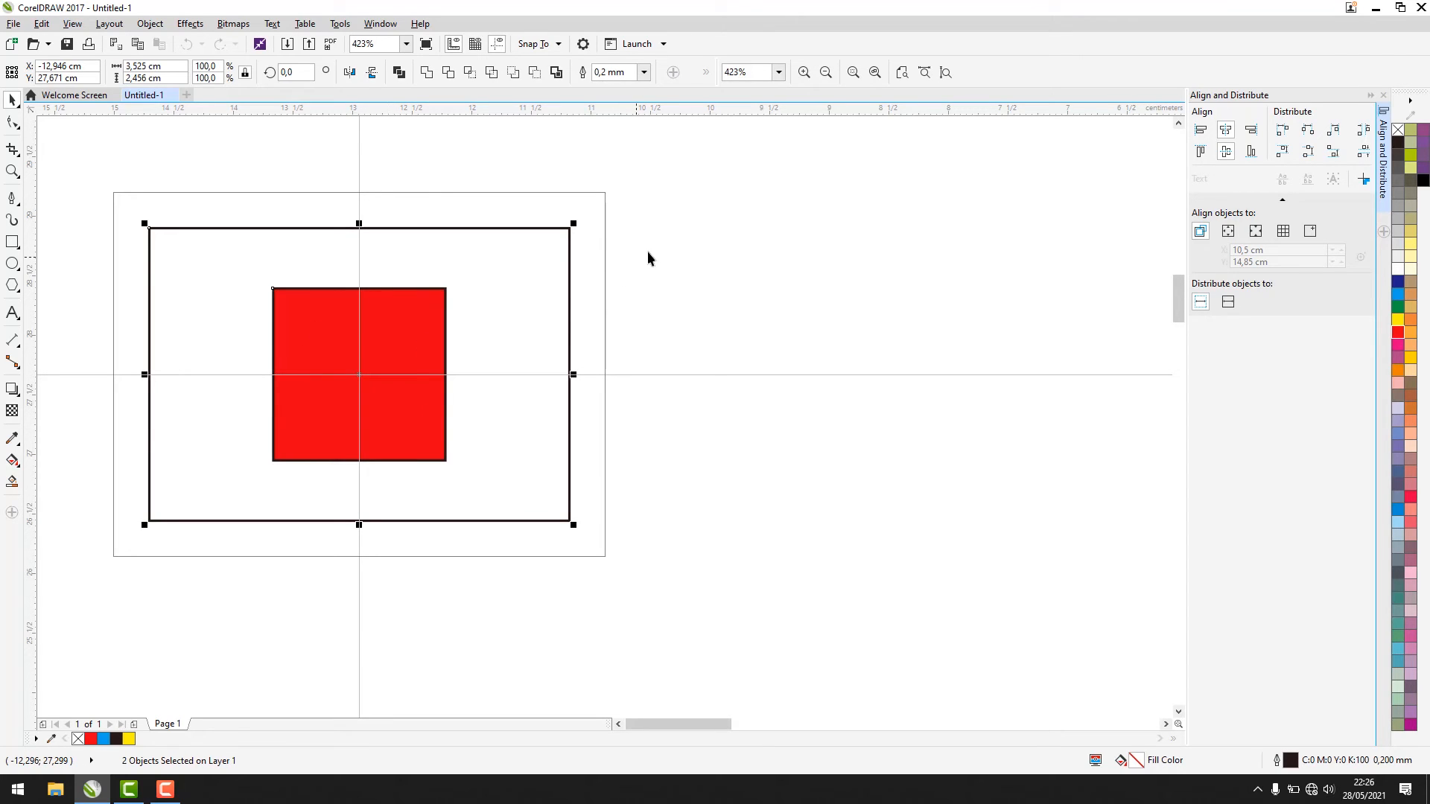
pyautogui.click(703, 248)
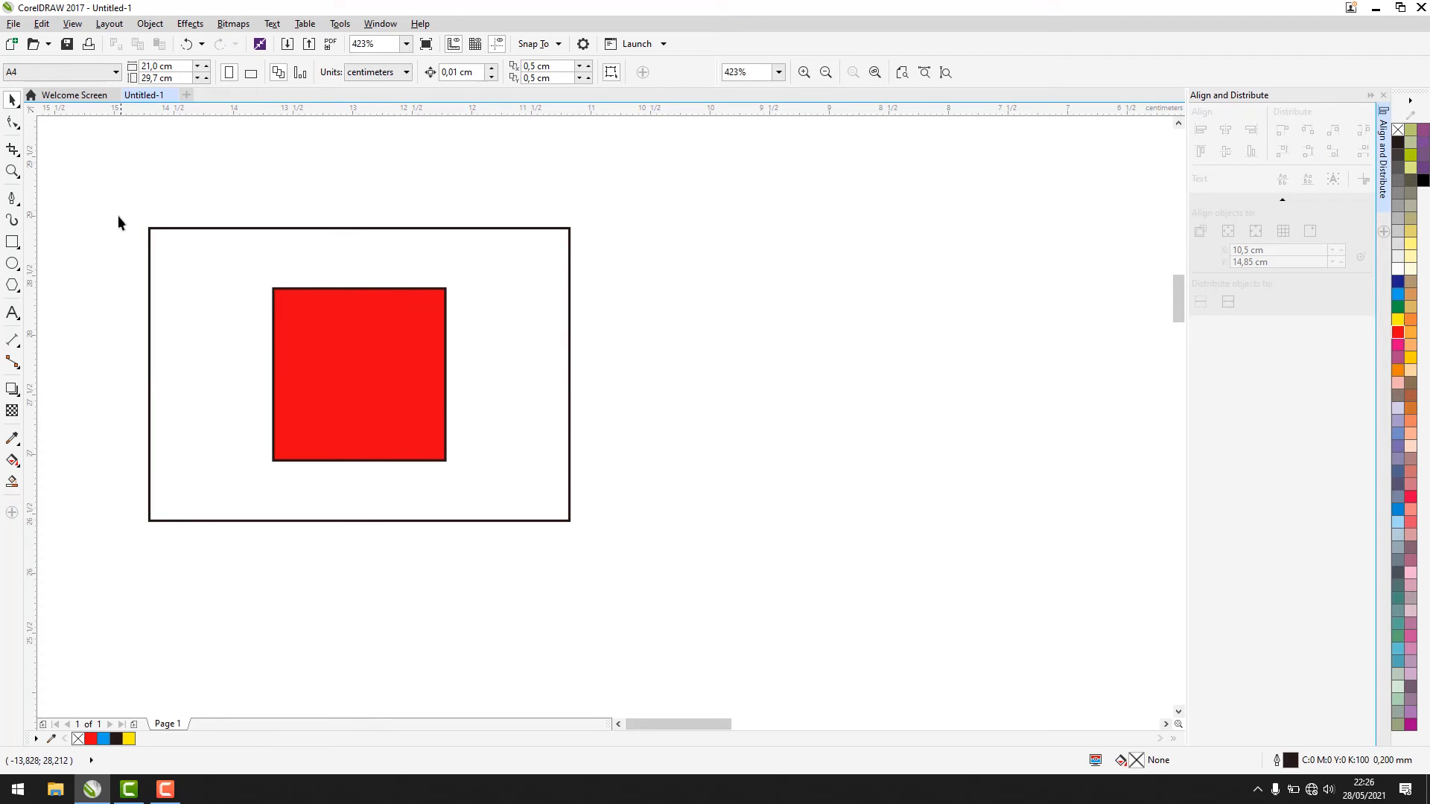
pyautogui.moveTo(92, 171); pyautogui.dragTo(695, 579)
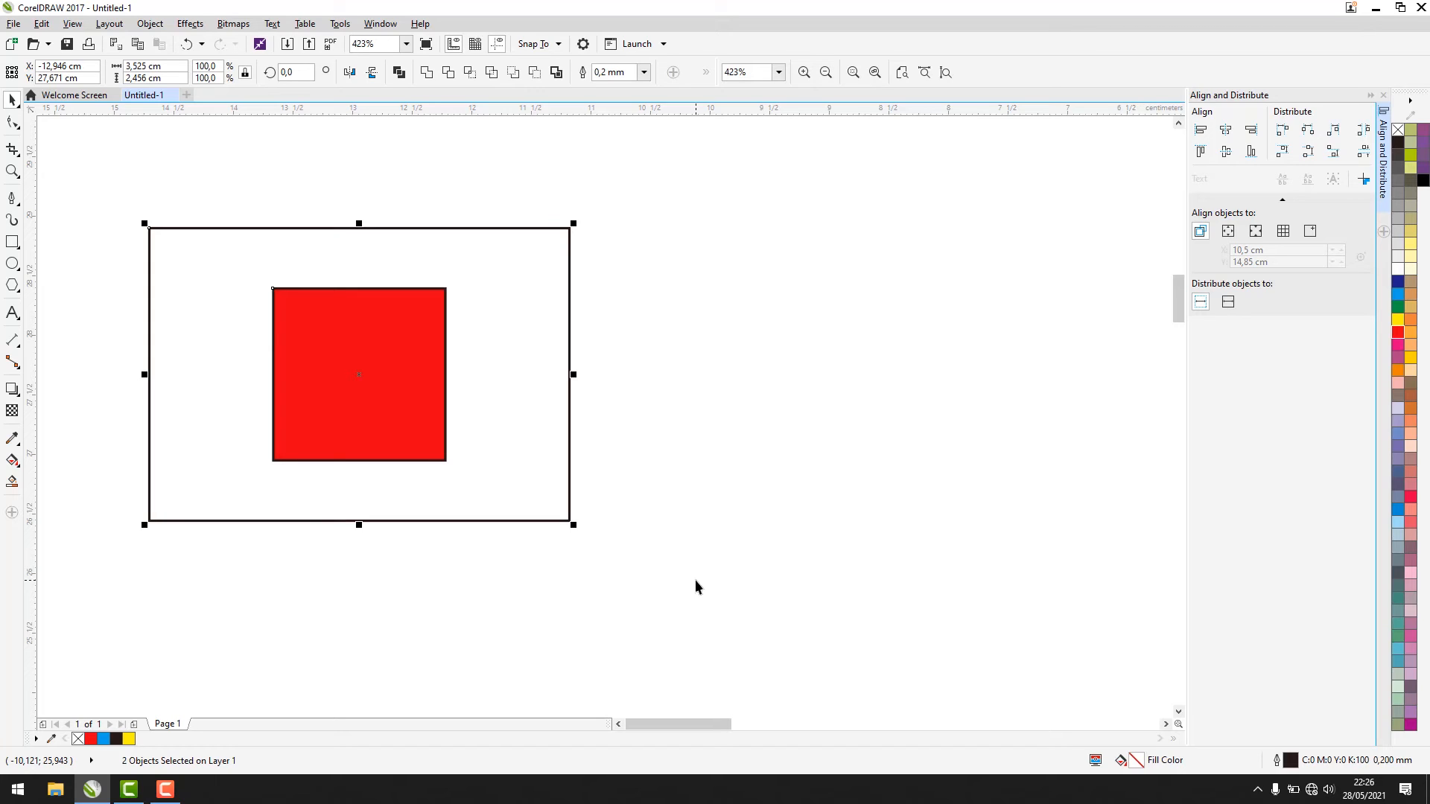
pyautogui.click(658, 246)
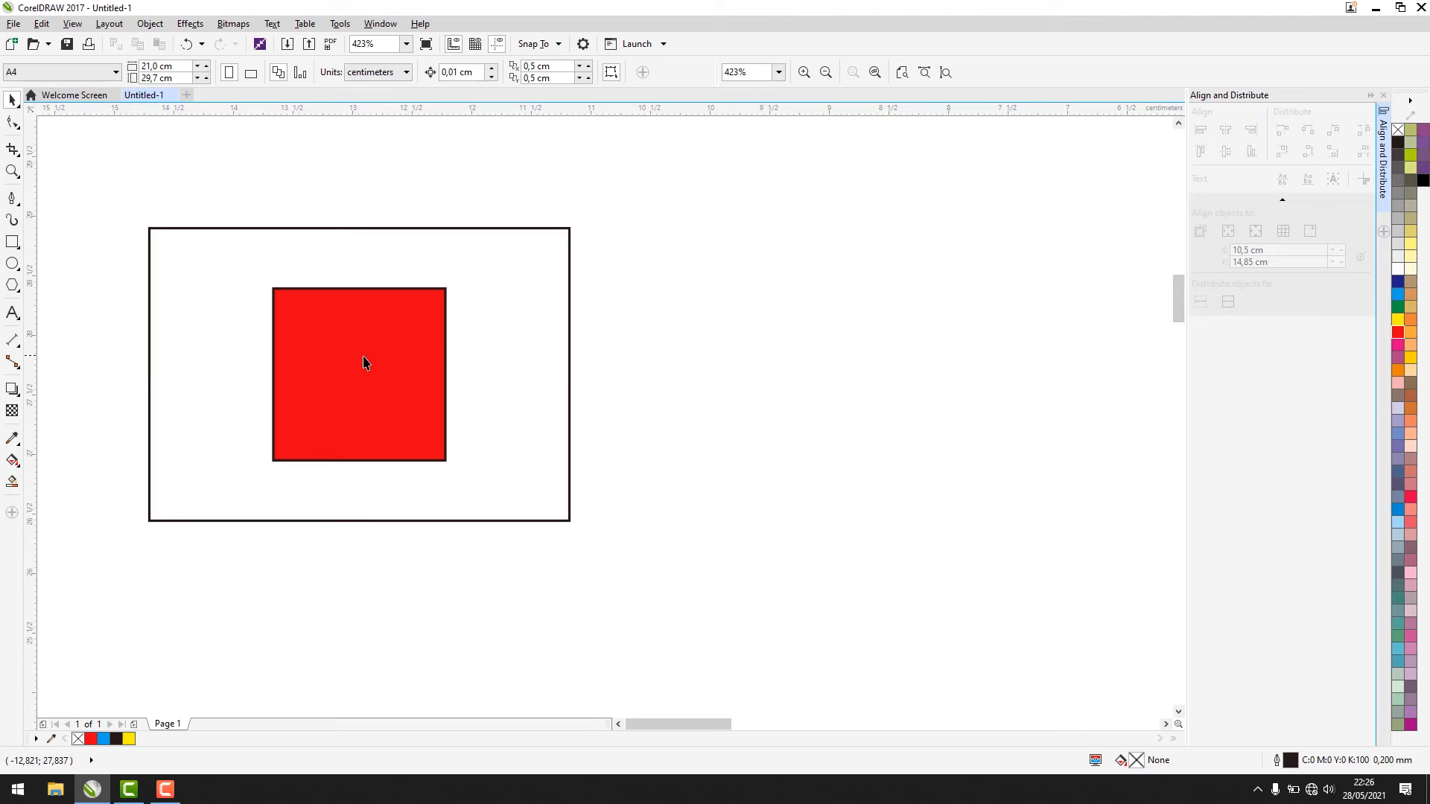
# Step: Move the red square out to the right of the rectangle, and re-centre it inside the rectangle vertically and horizontally
pyautogui.moveTo(340, 360); pyautogui.dragTo(673, 397)
pyautogui.click(673, 258)
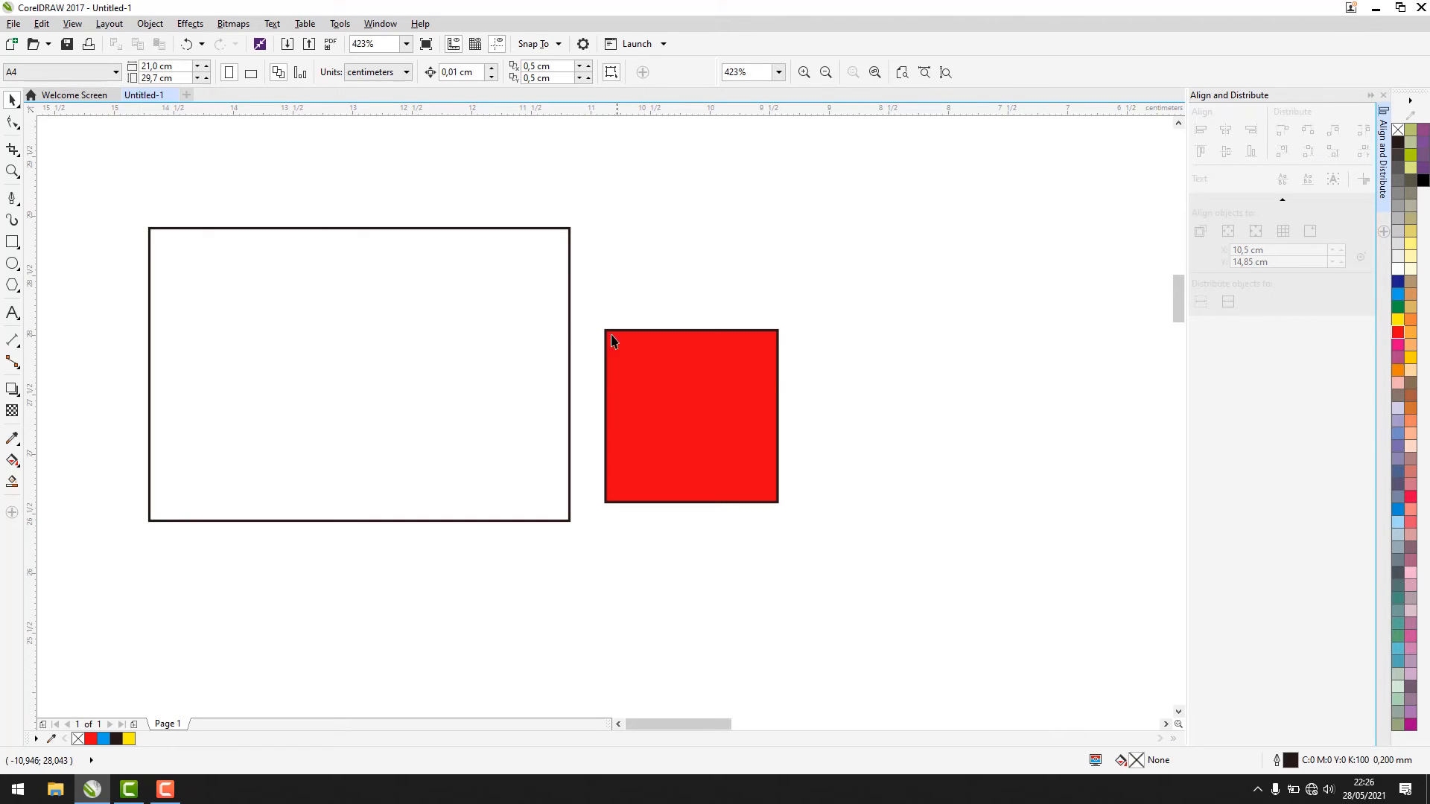
pyautogui.click(687, 392)
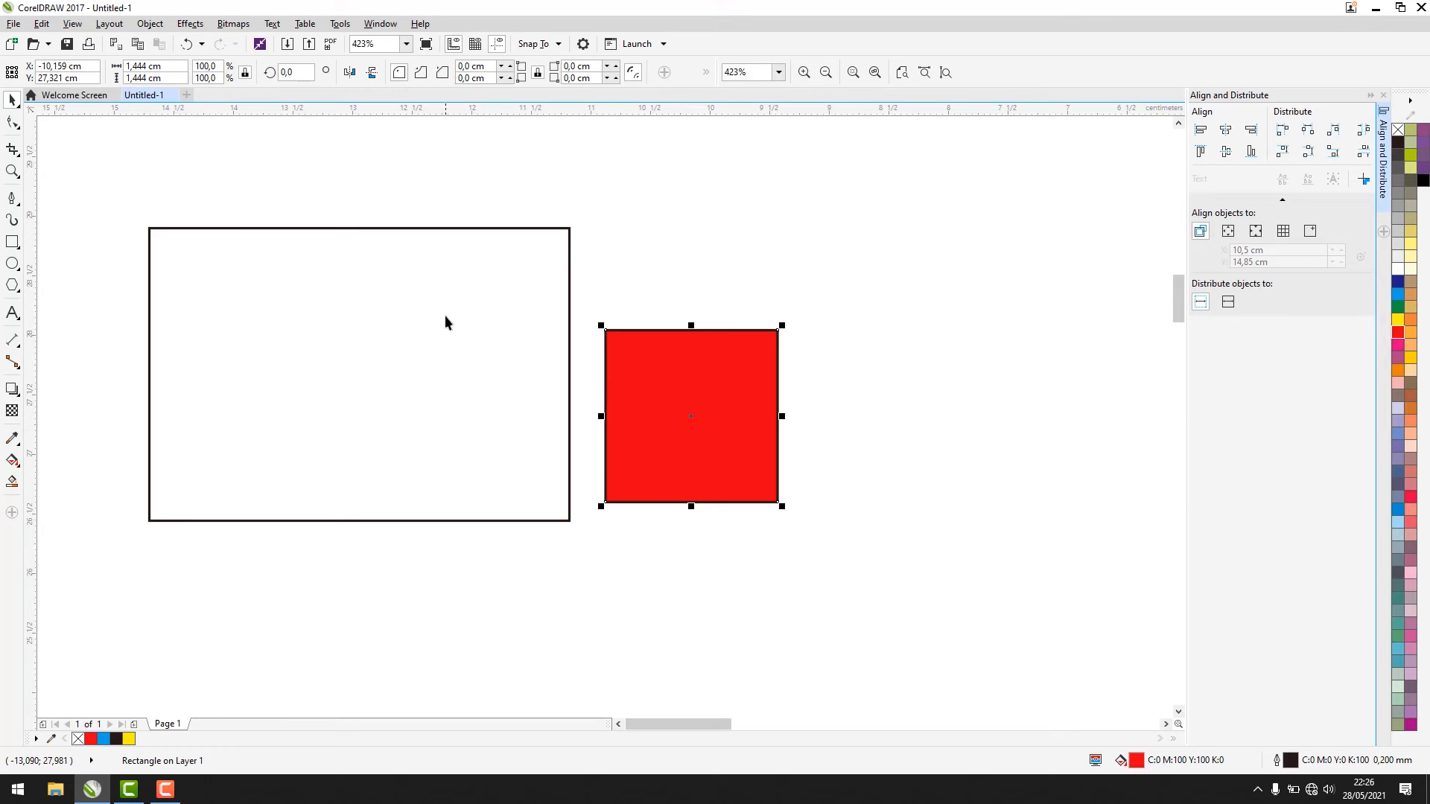
pyautogui.click(682, 240)
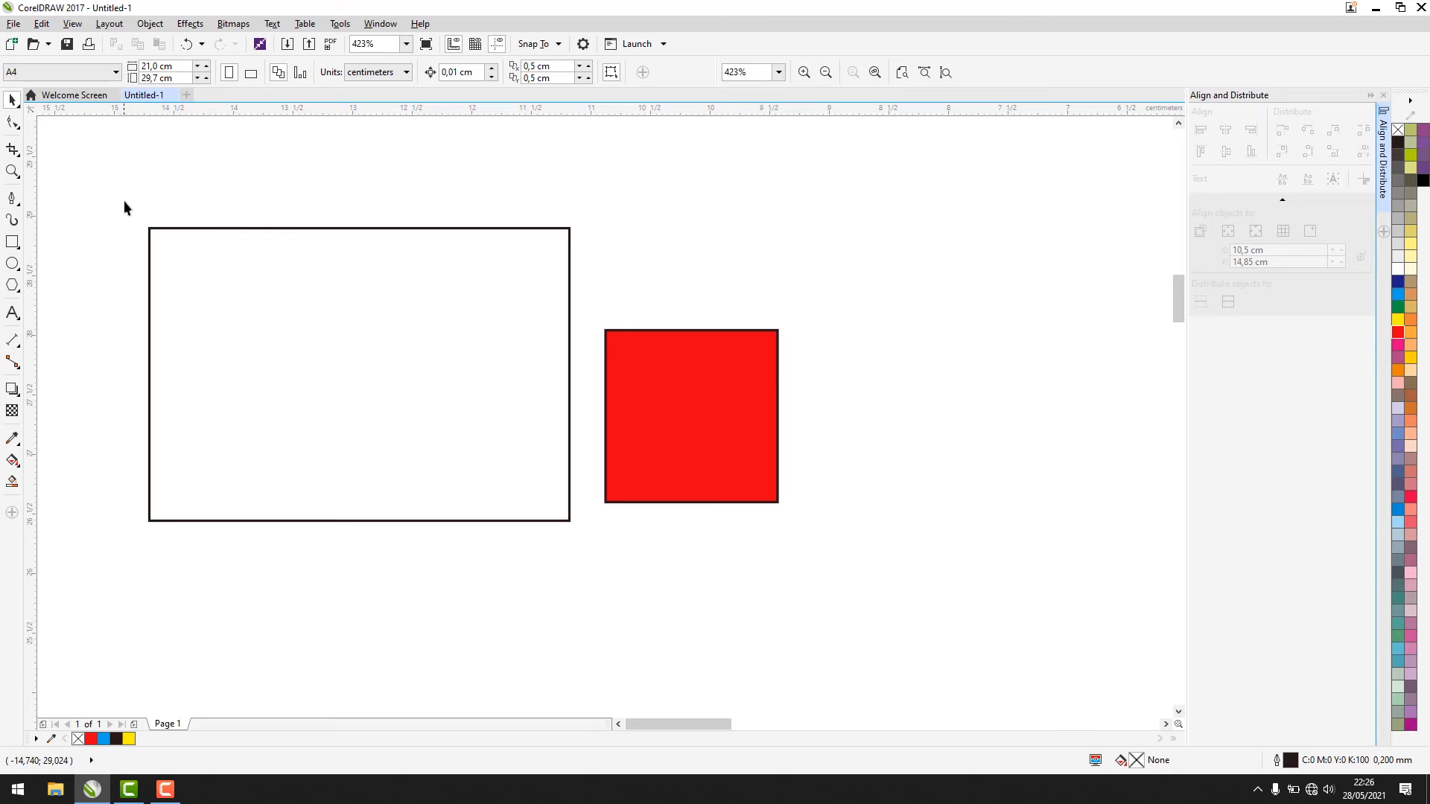
pyautogui.moveTo(80, 174); pyautogui.dragTo(936, 654)
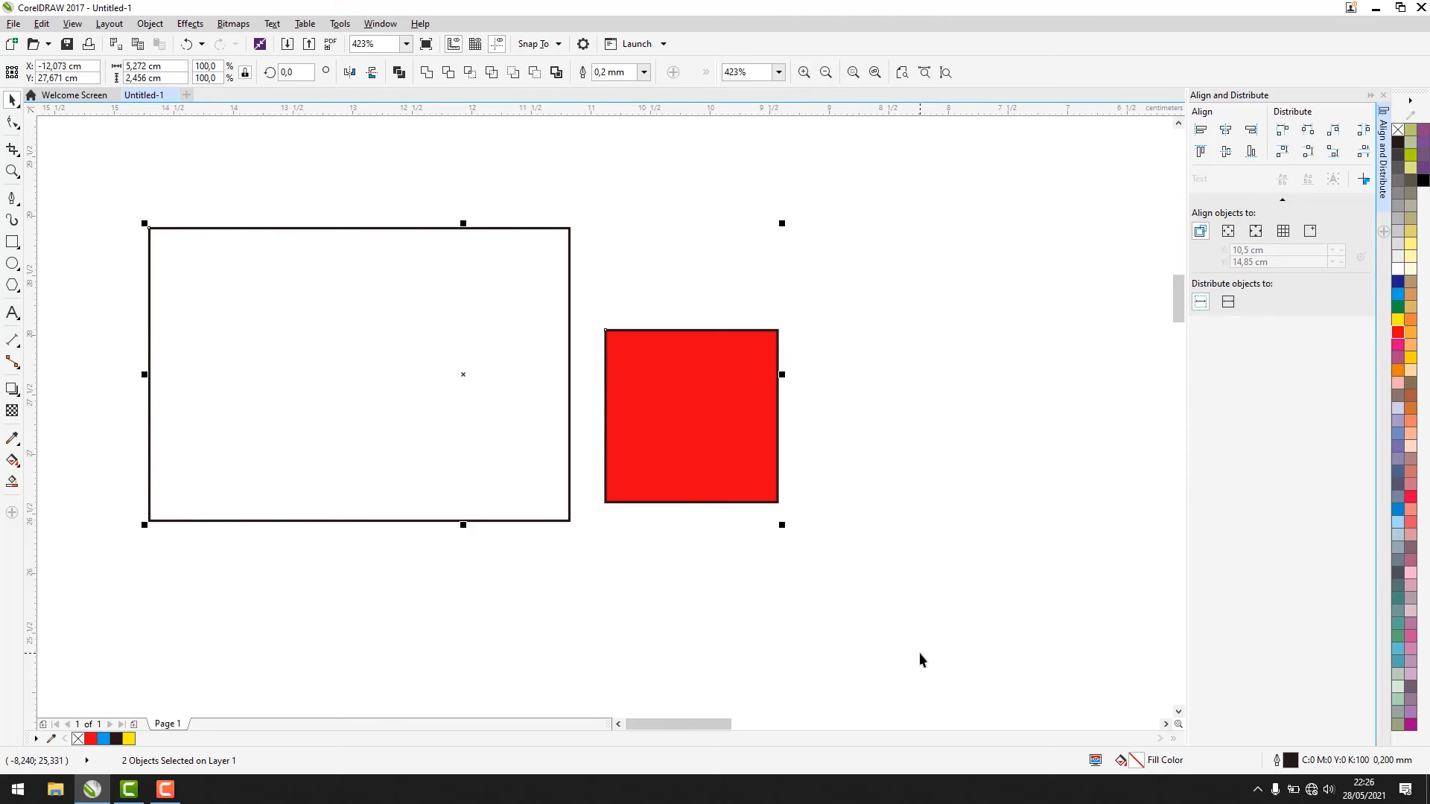
pyautogui.press('e')
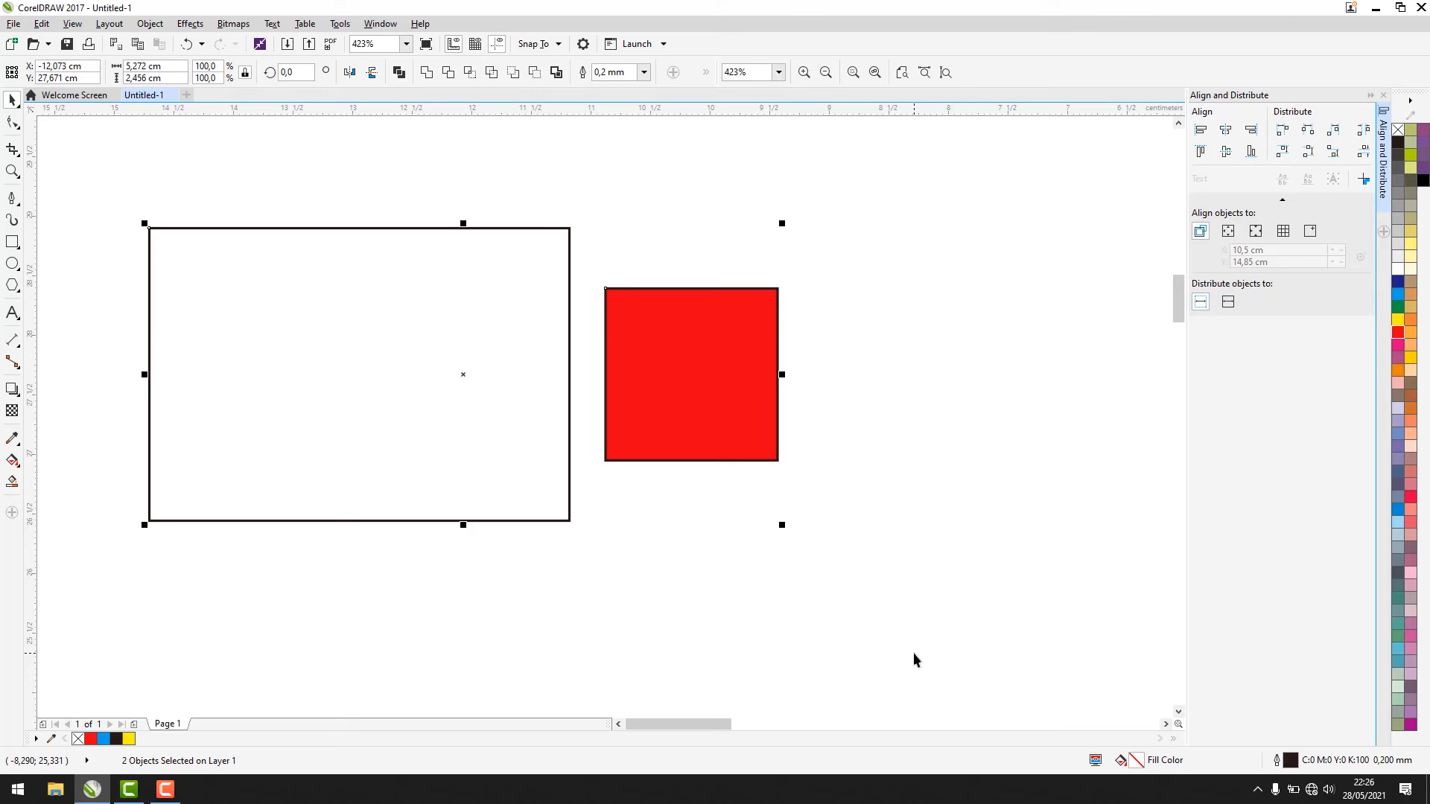
pyautogui.press('c')
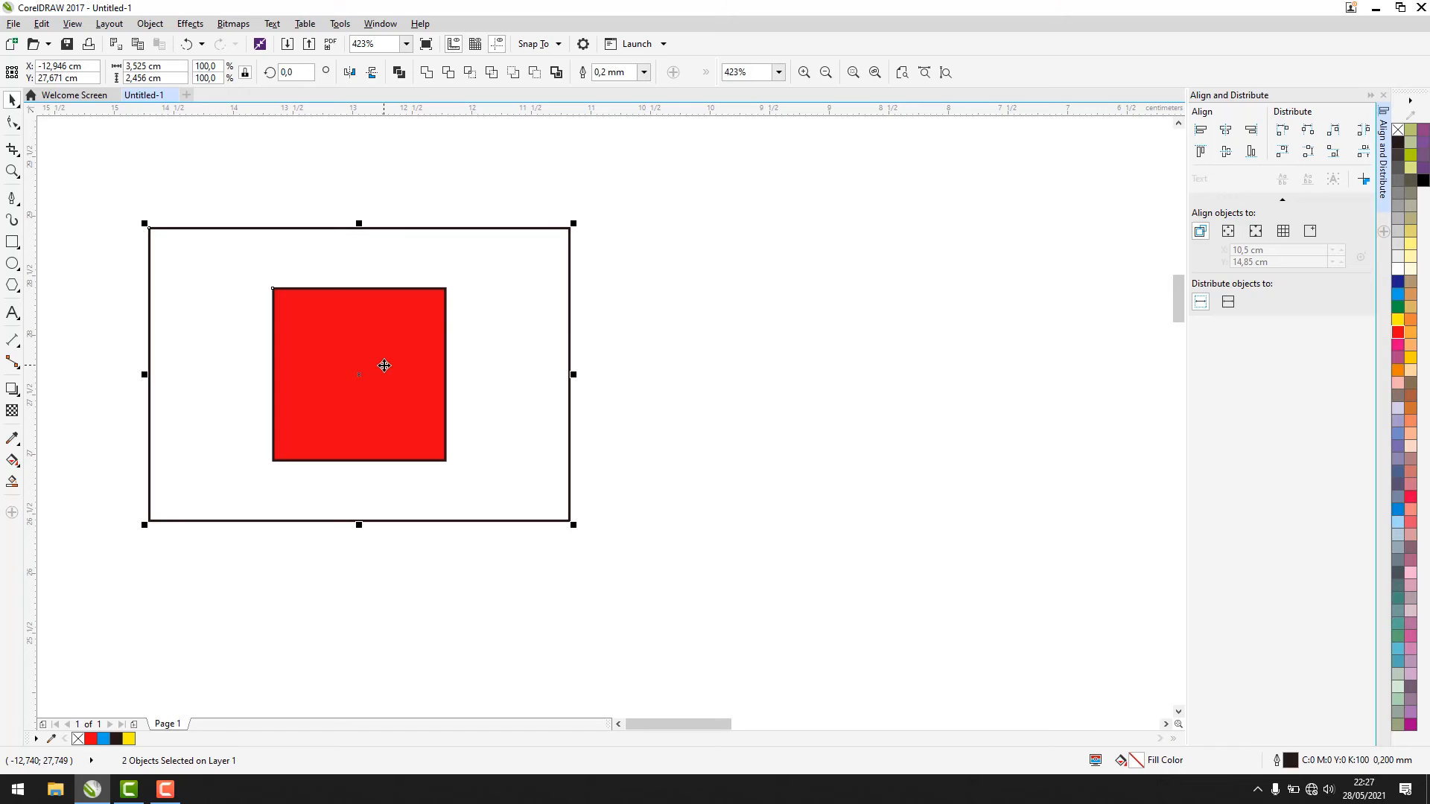
# Step: Move the red square out to the right of the rectangle, and align it to the rectangle's right and top edges
pyautogui.click(734, 288)
pyautogui.moveTo(351, 364); pyautogui.dragTo(652, 404)
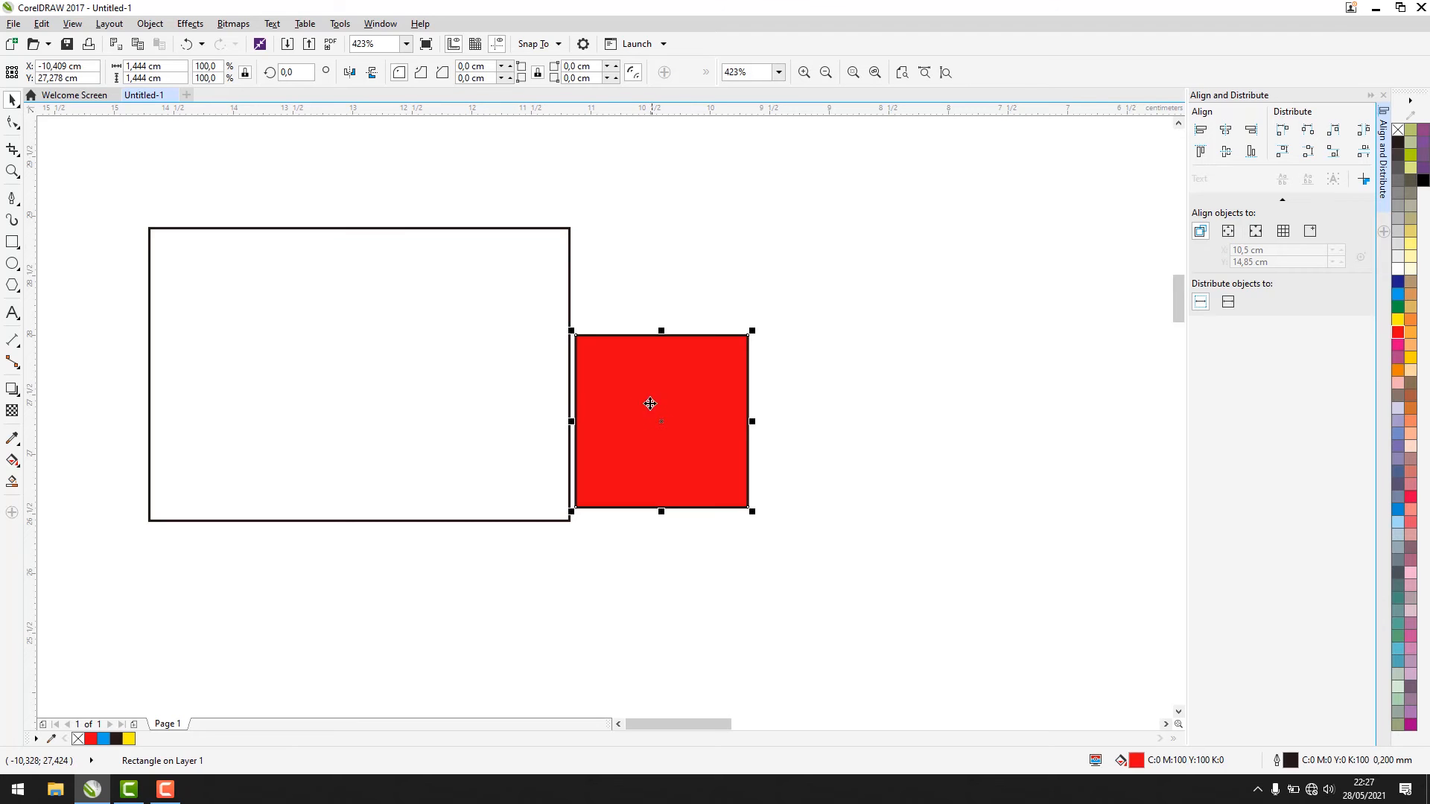
pyautogui.click(732, 248)
pyautogui.moveTo(83, 185); pyautogui.dragTo(896, 600)
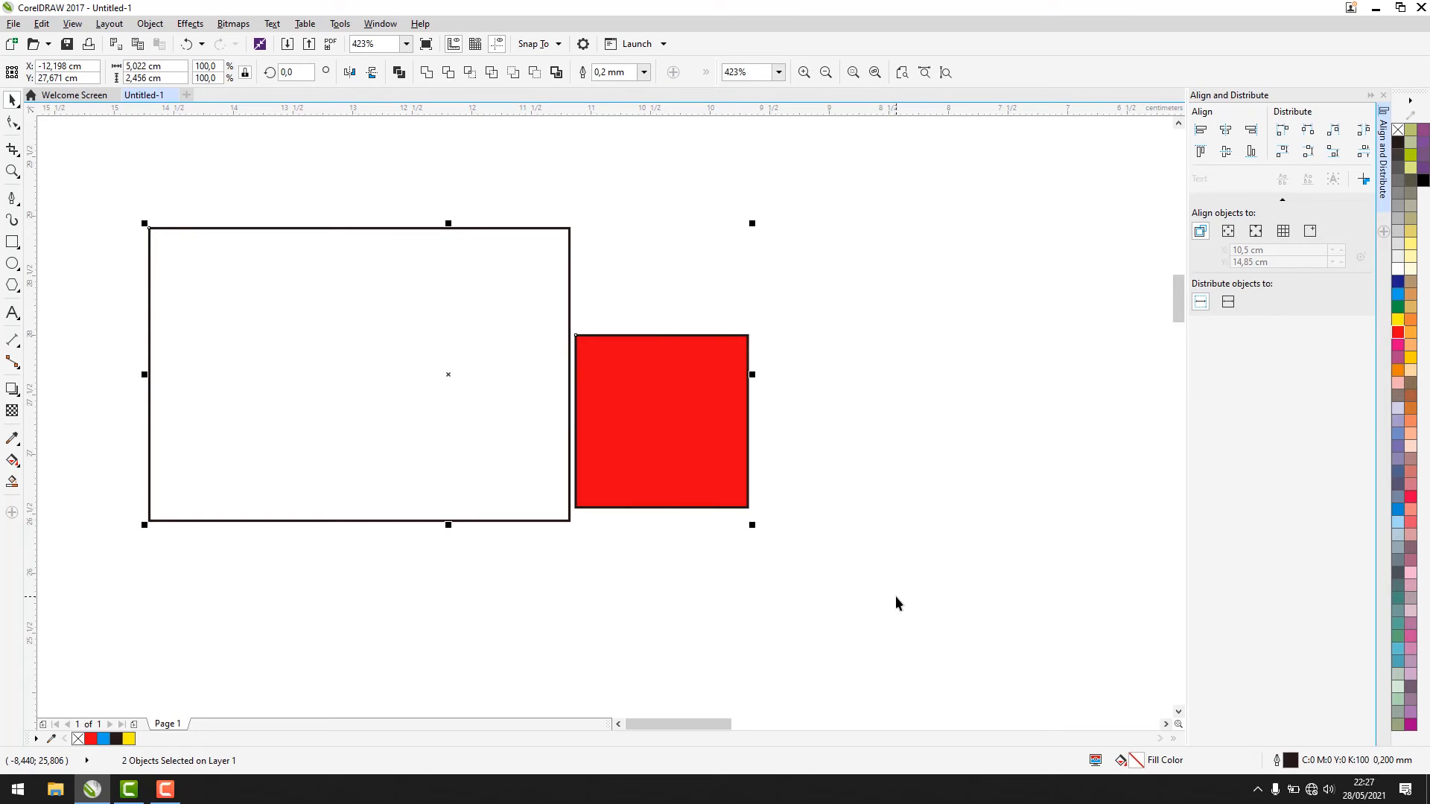
pyautogui.press('r')
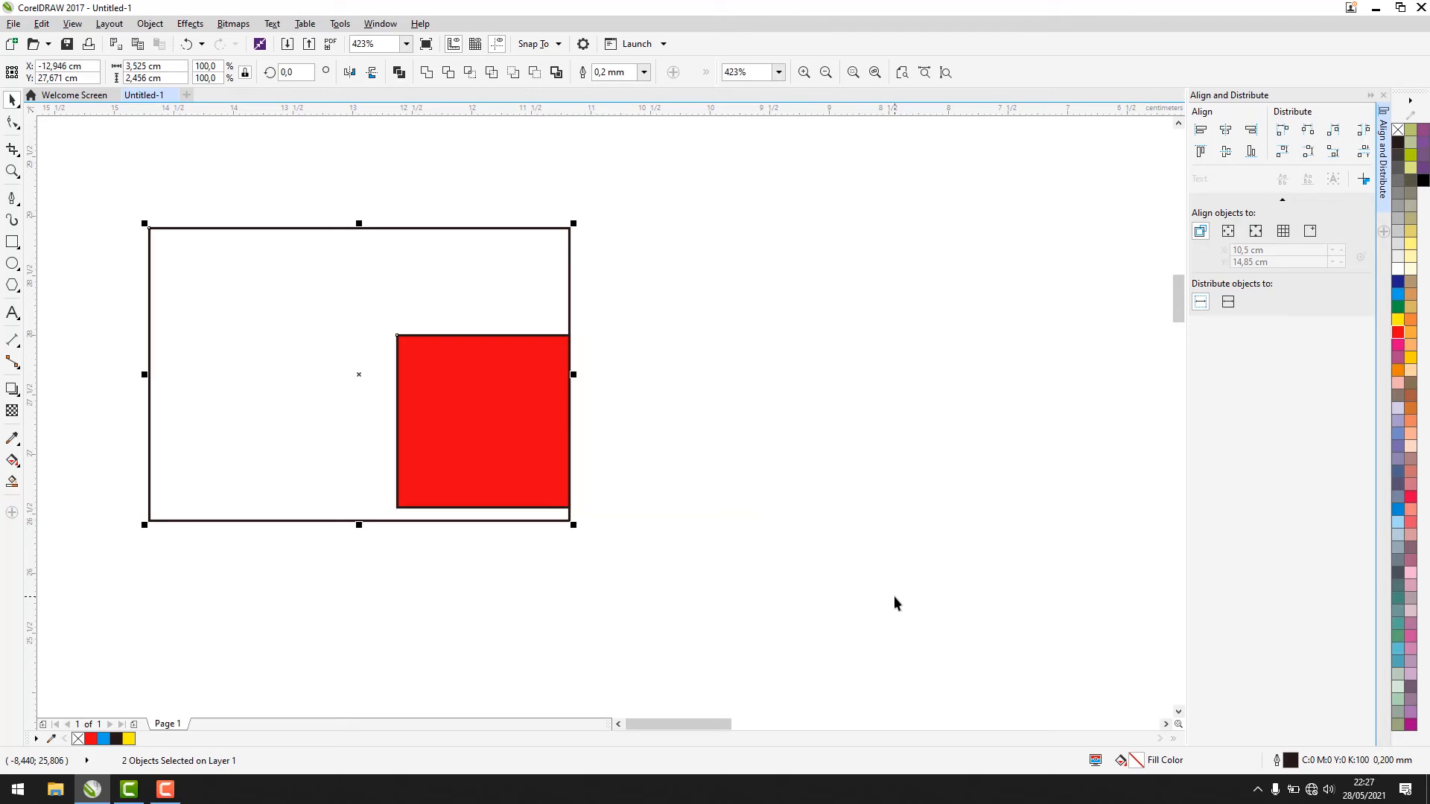
pyautogui.press('t')
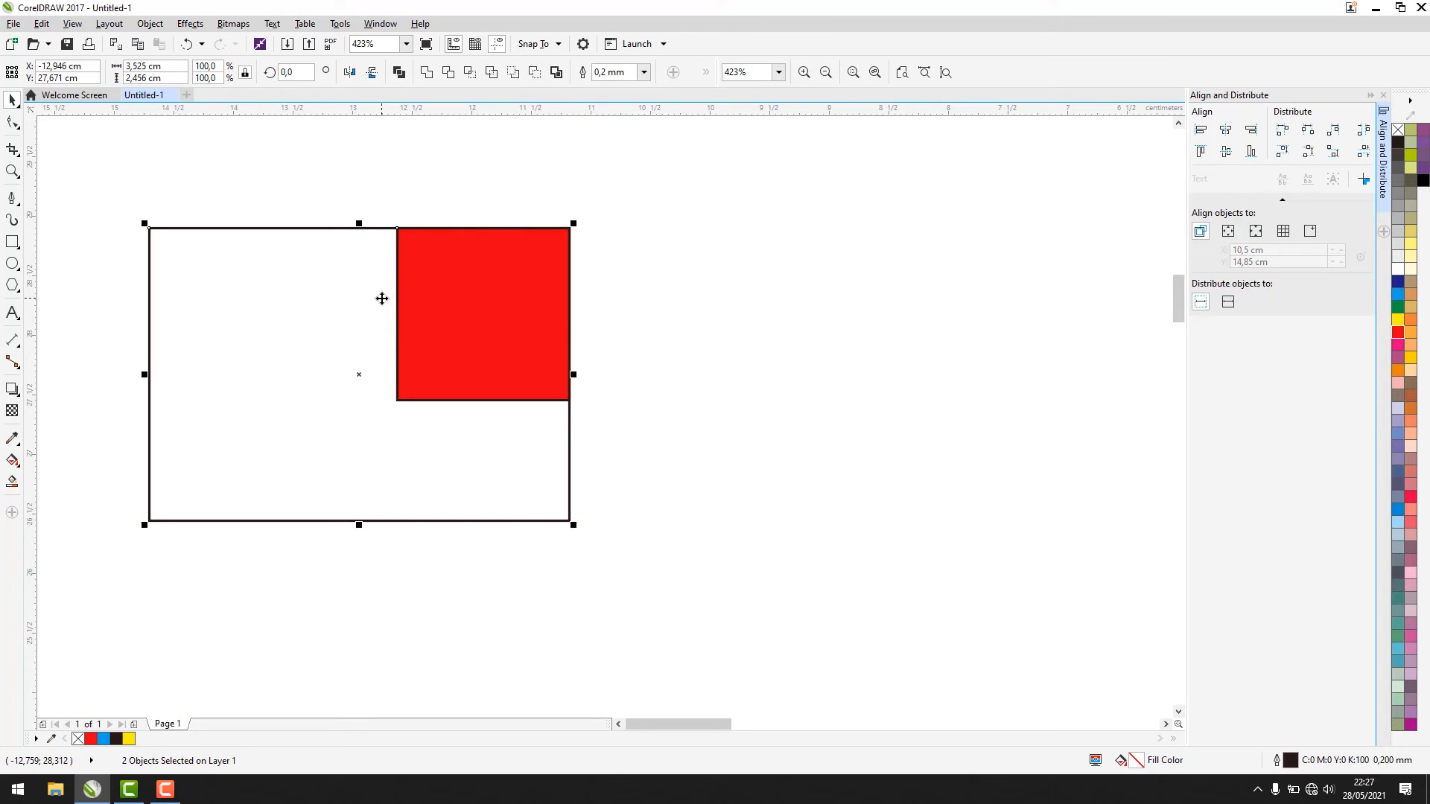
# Step: Try left-aligning the red square and the rectangle with all objects selected, and undo the alignment
pyautogui.click(592, 281)
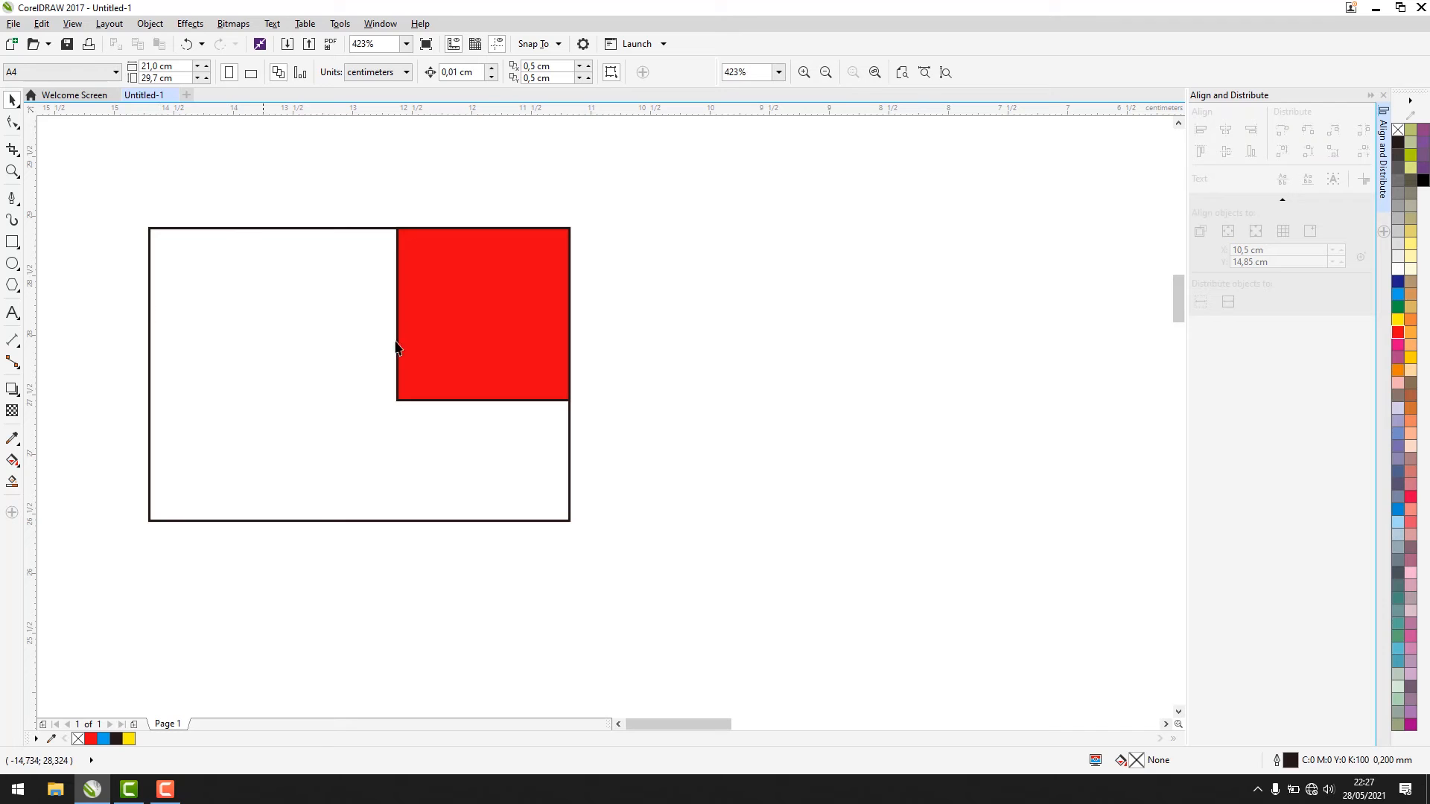
pyautogui.click(487, 328)
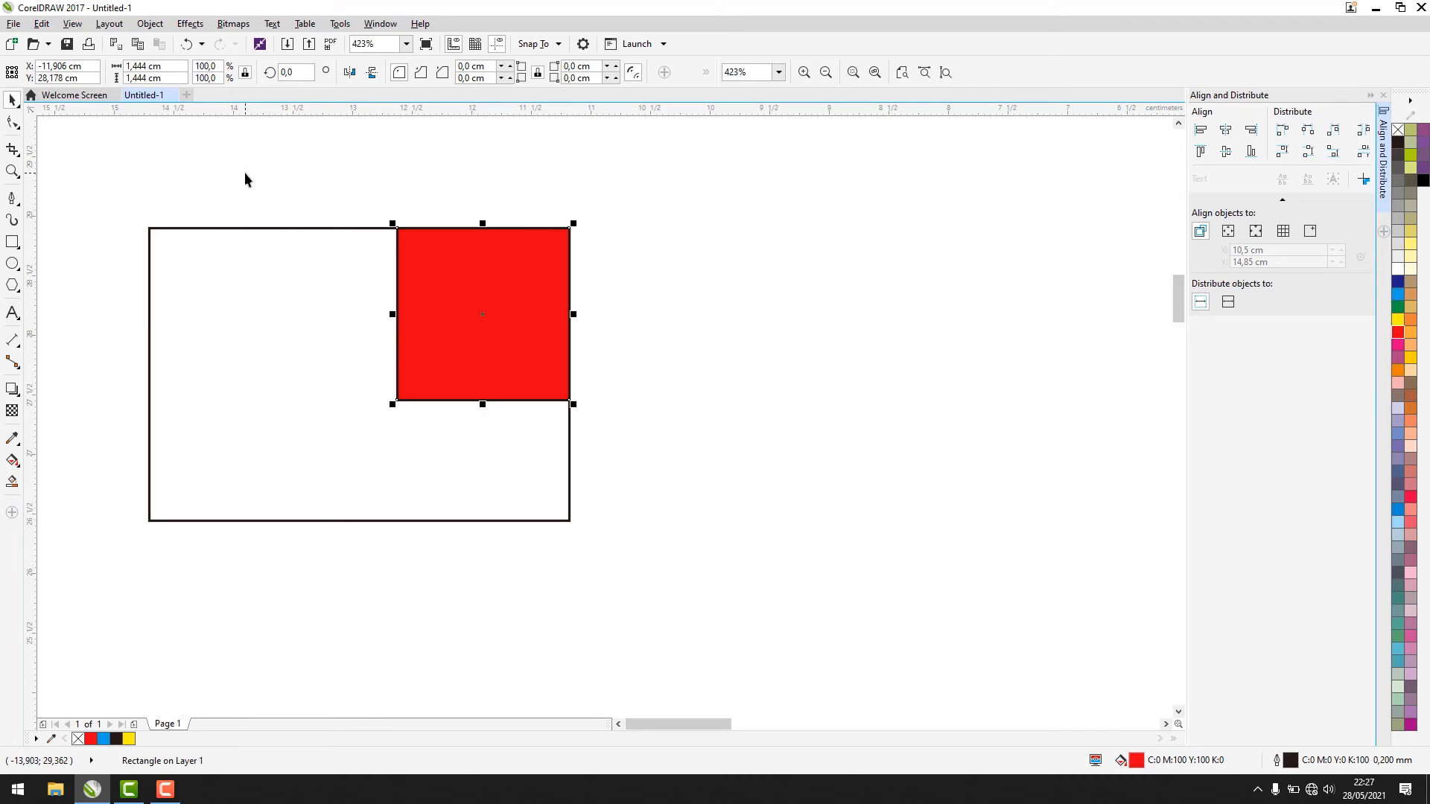
pyautogui.click(210, 290)
pyautogui.hotkey('ctrl', 'a')
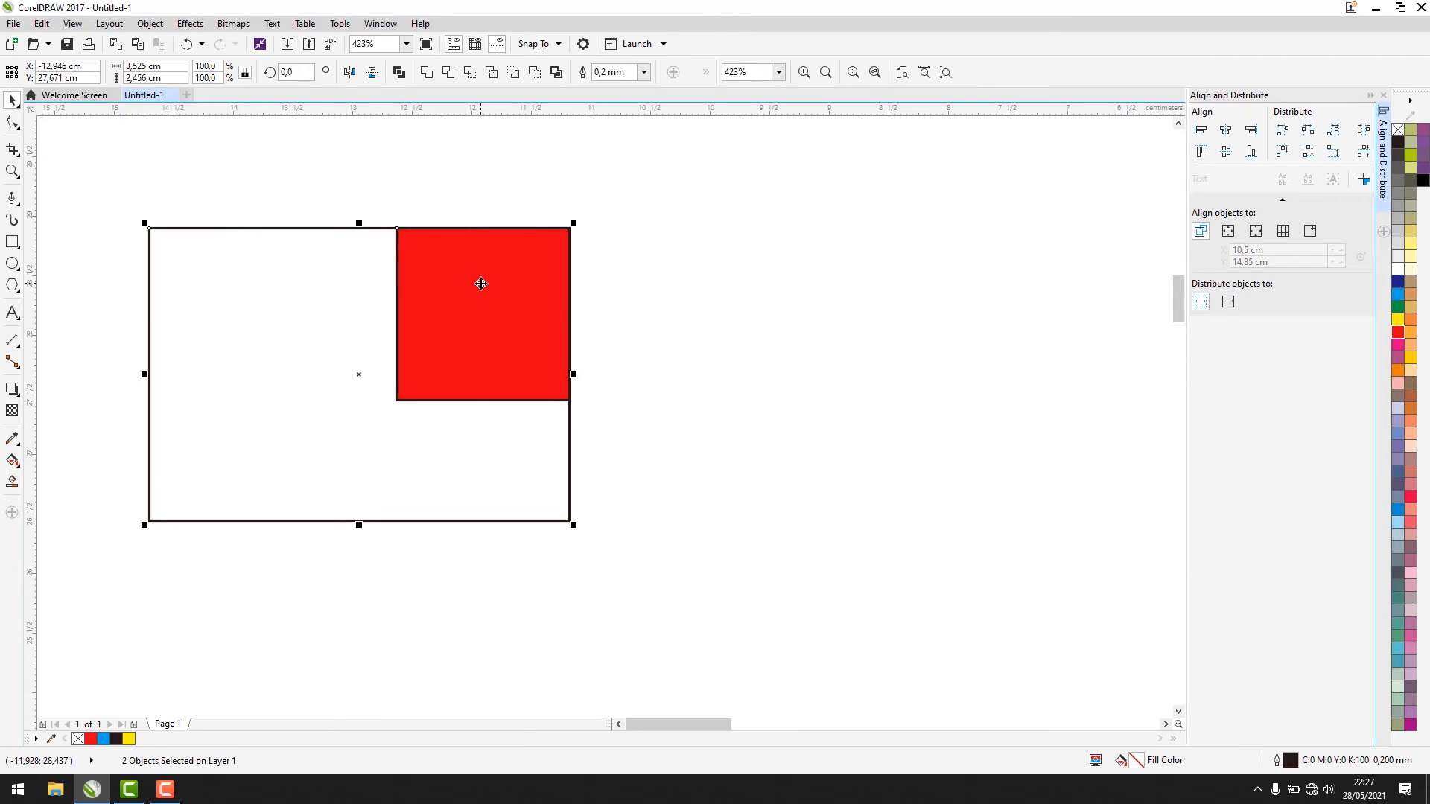
pyautogui.press('l')
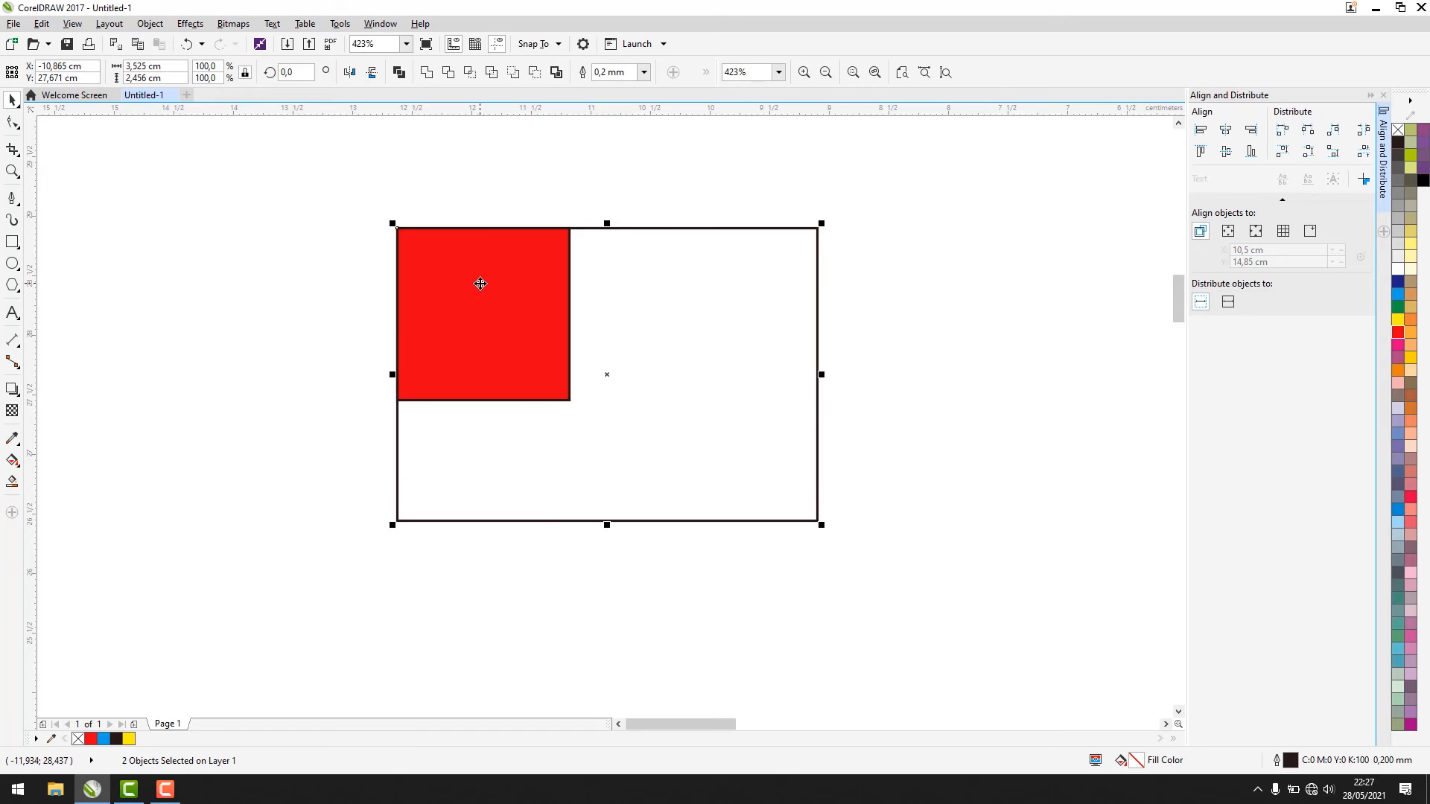
pyautogui.hotkey('ctrl', 'z')
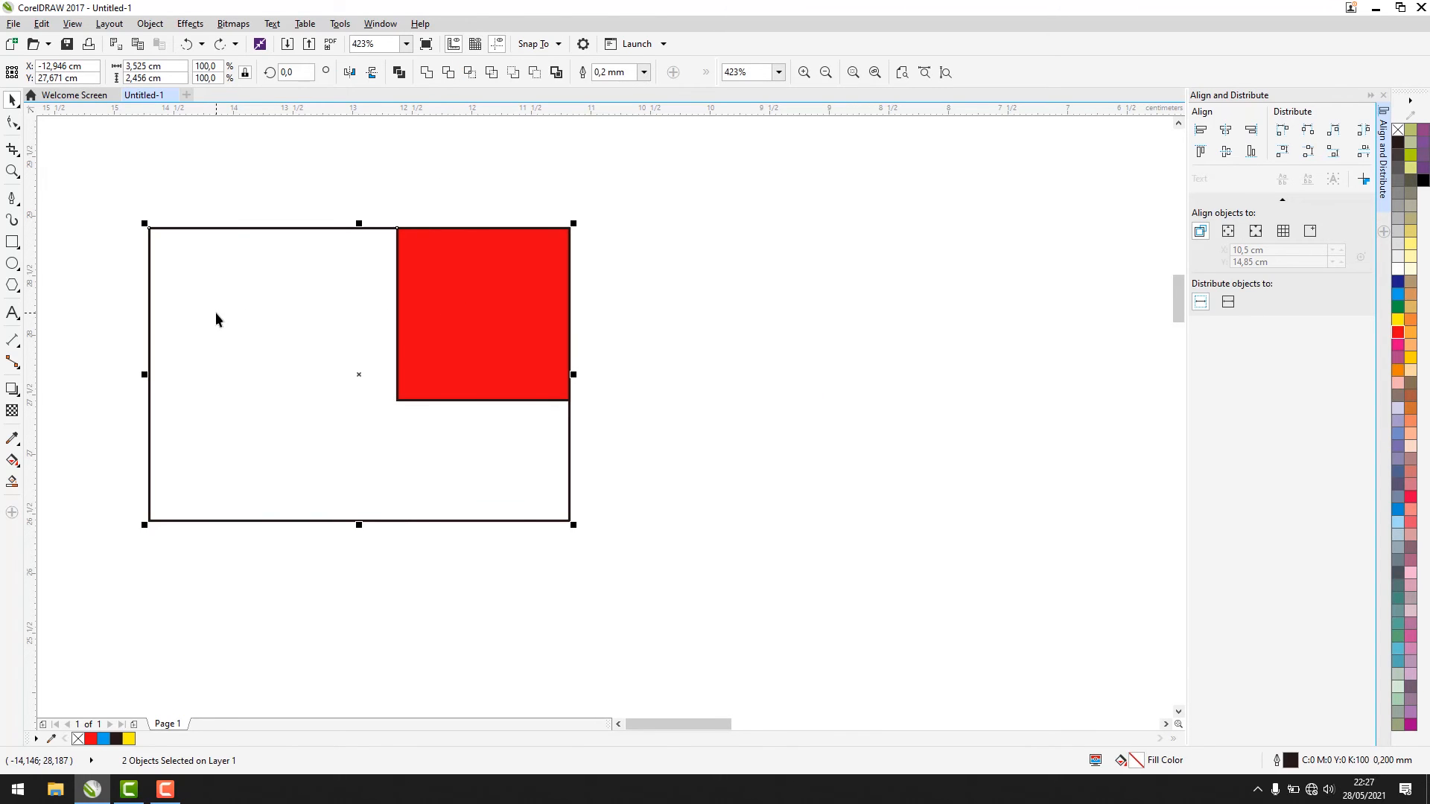
# Step: Align the red square to the rectangle's left and bottom edges
pyautogui.press('l')
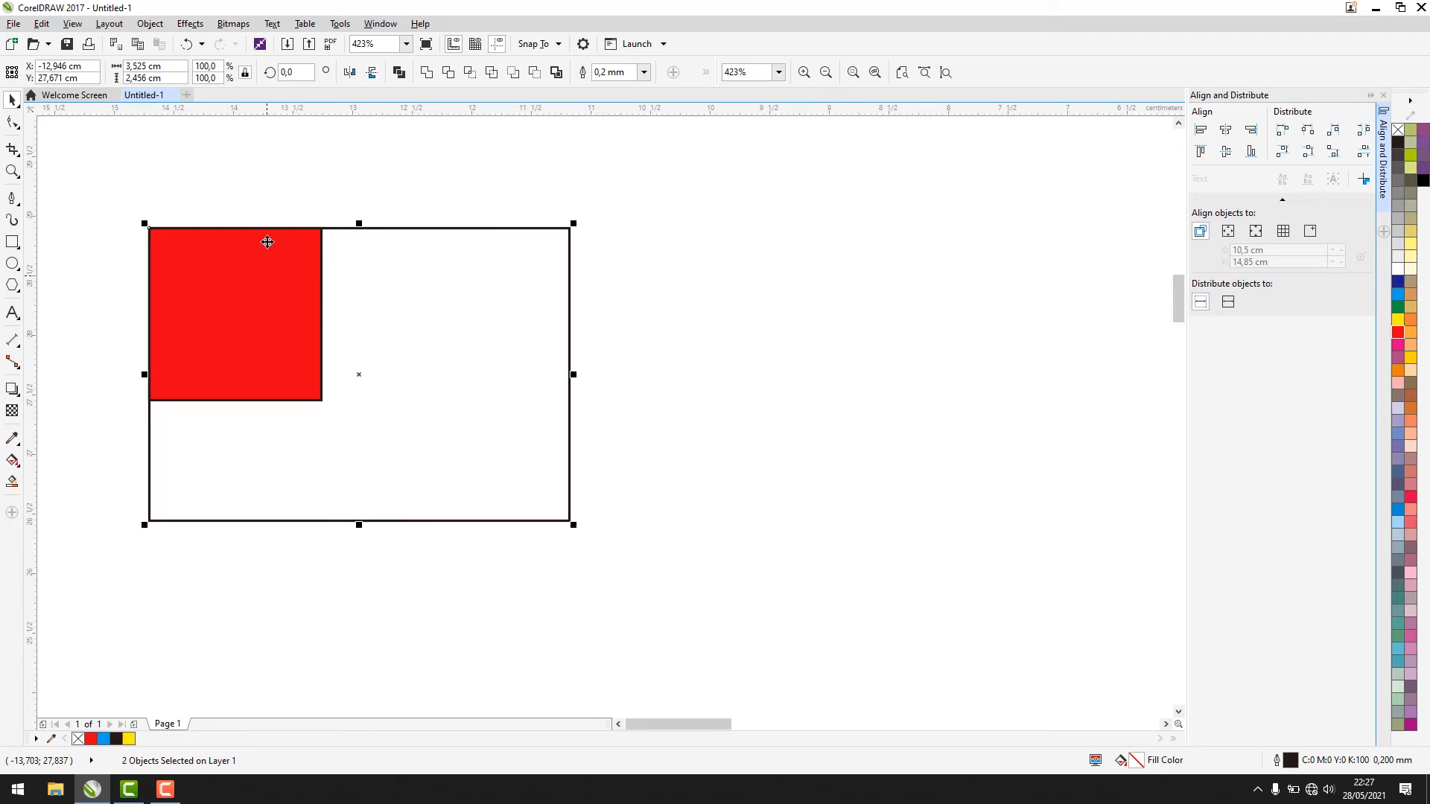
pyautogui.click(239, 296)
pyautogui.keyDown('shift'); pyautogui.click(435, 331); pyautogui.keyUp('shift')
pyautogui.press('b')
pyautogui.click(725, 418)
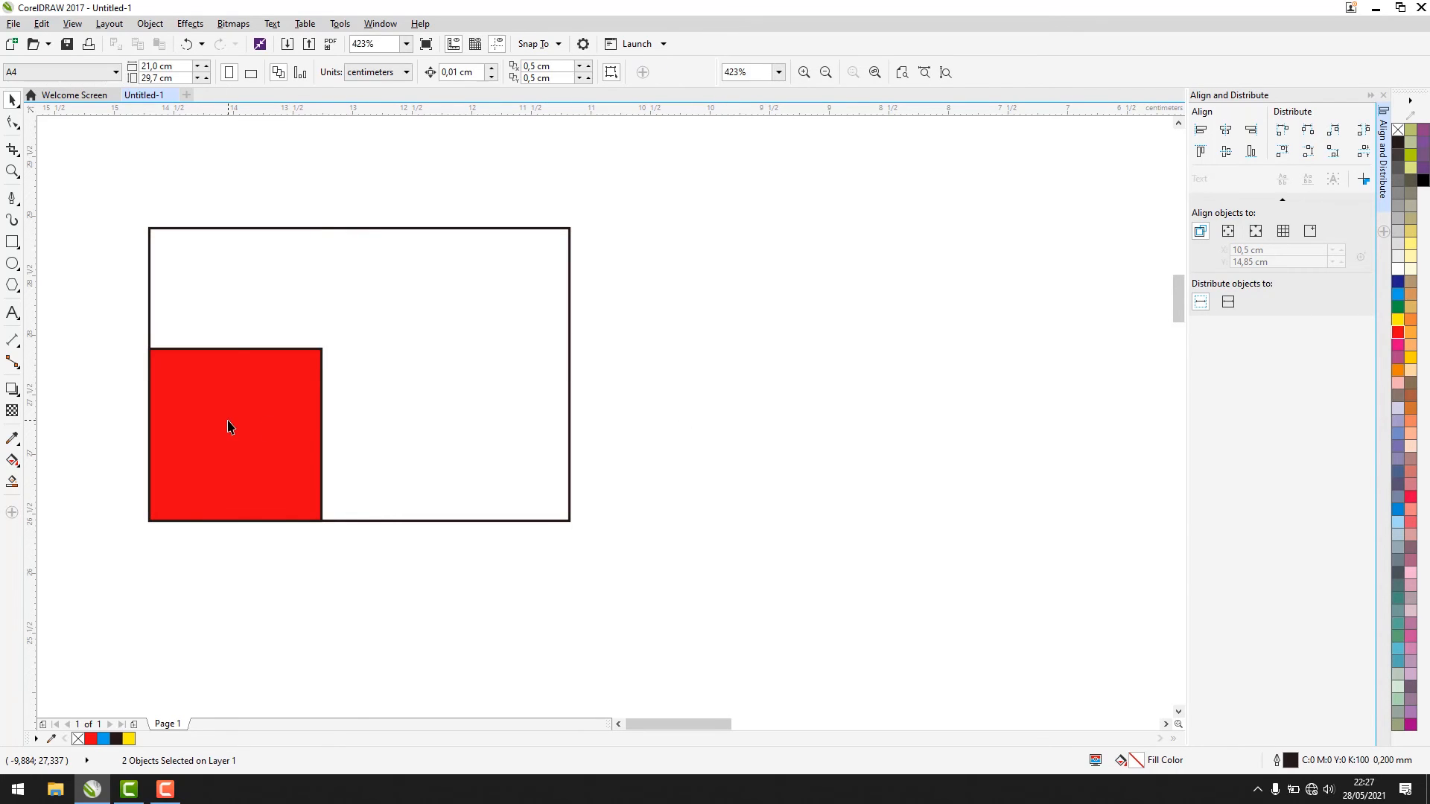
# Step: Align the red square to the right edge and the top edge of the rectangle, using the rectangle as the reference
pyautogui.click(229, 426)
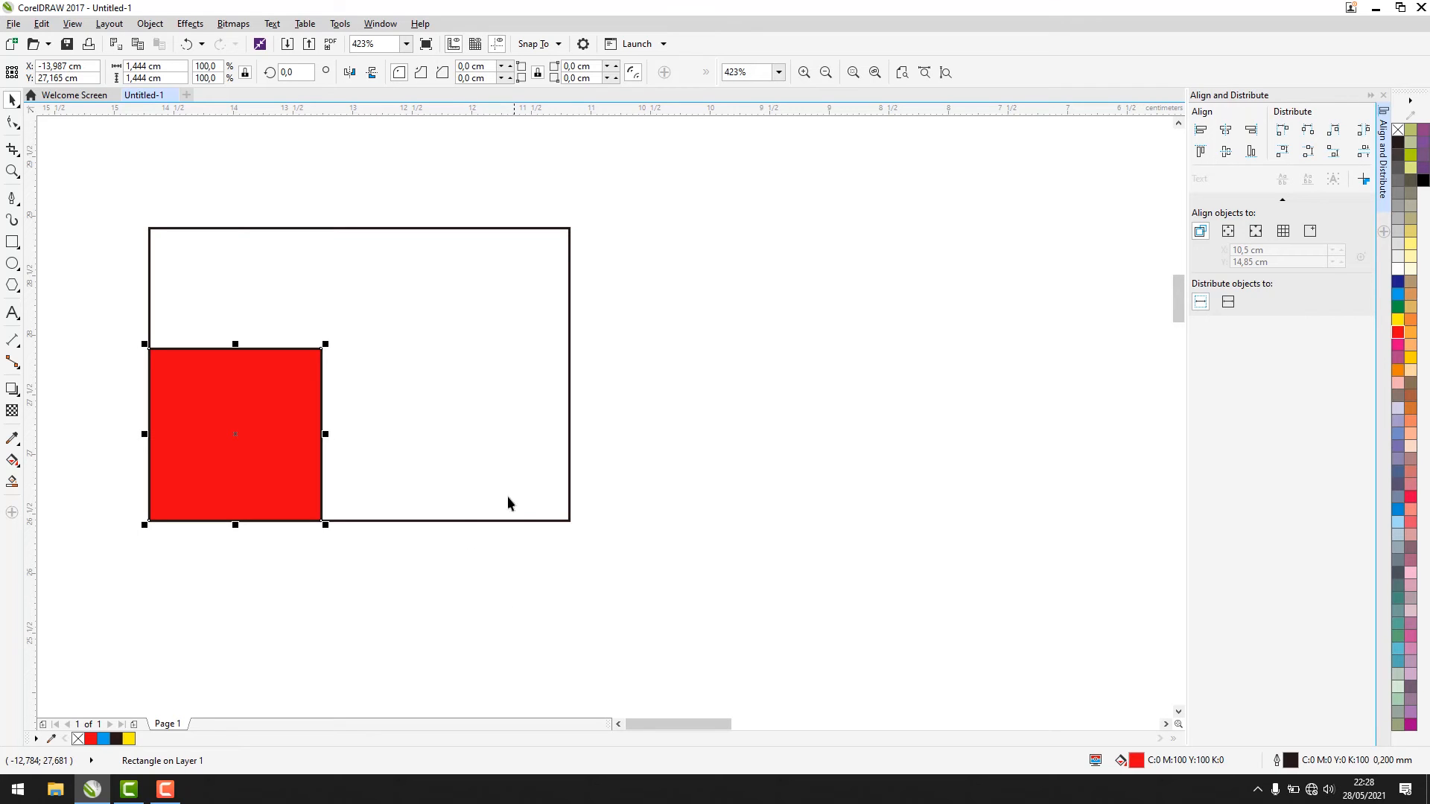
pyautogui.click(655, 511)
pyautogui.click(246, 463)
pyautogui.keyDown('shift'); pyautogui.click(261, 273); pyautogui.keyUp('shift')
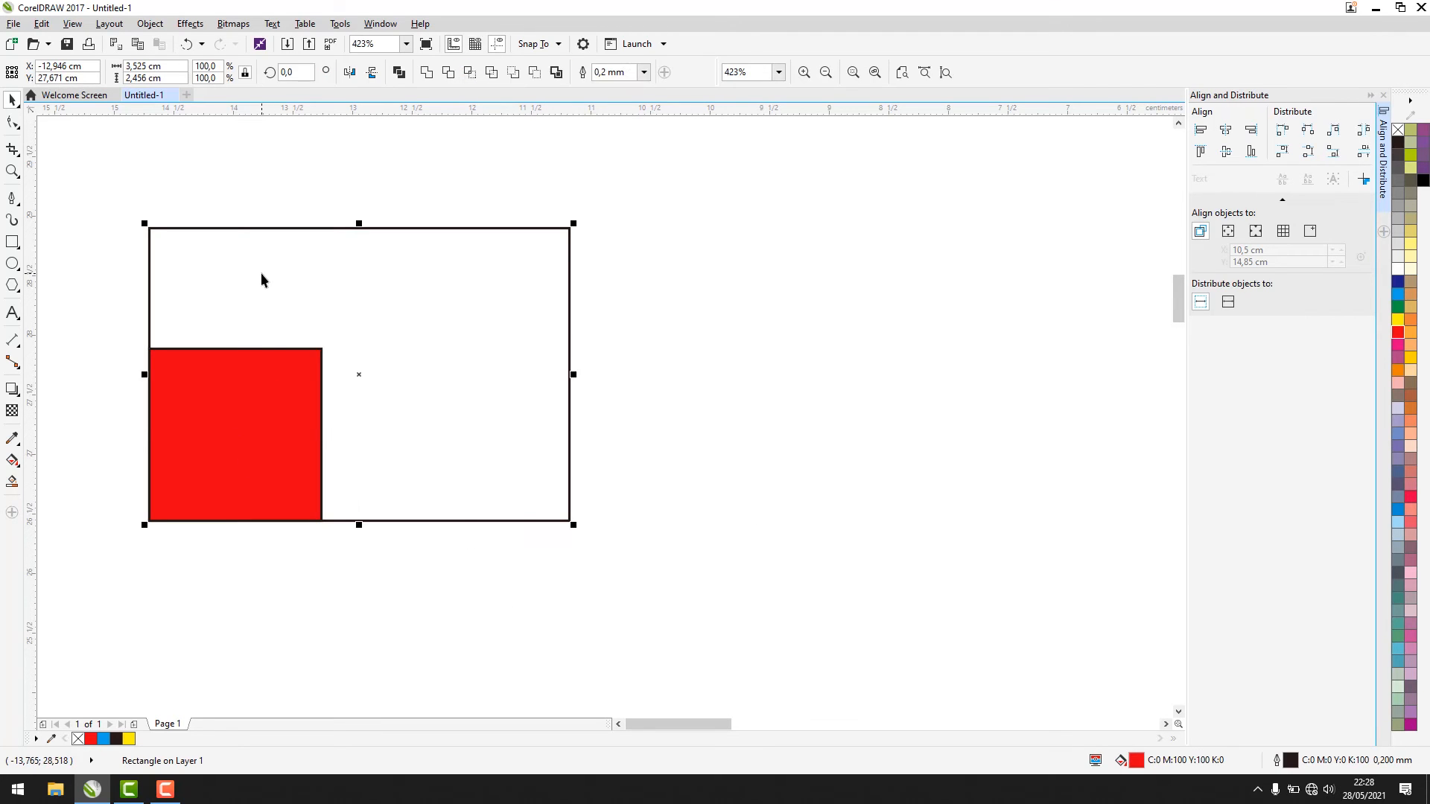
pyautogui.press('r')
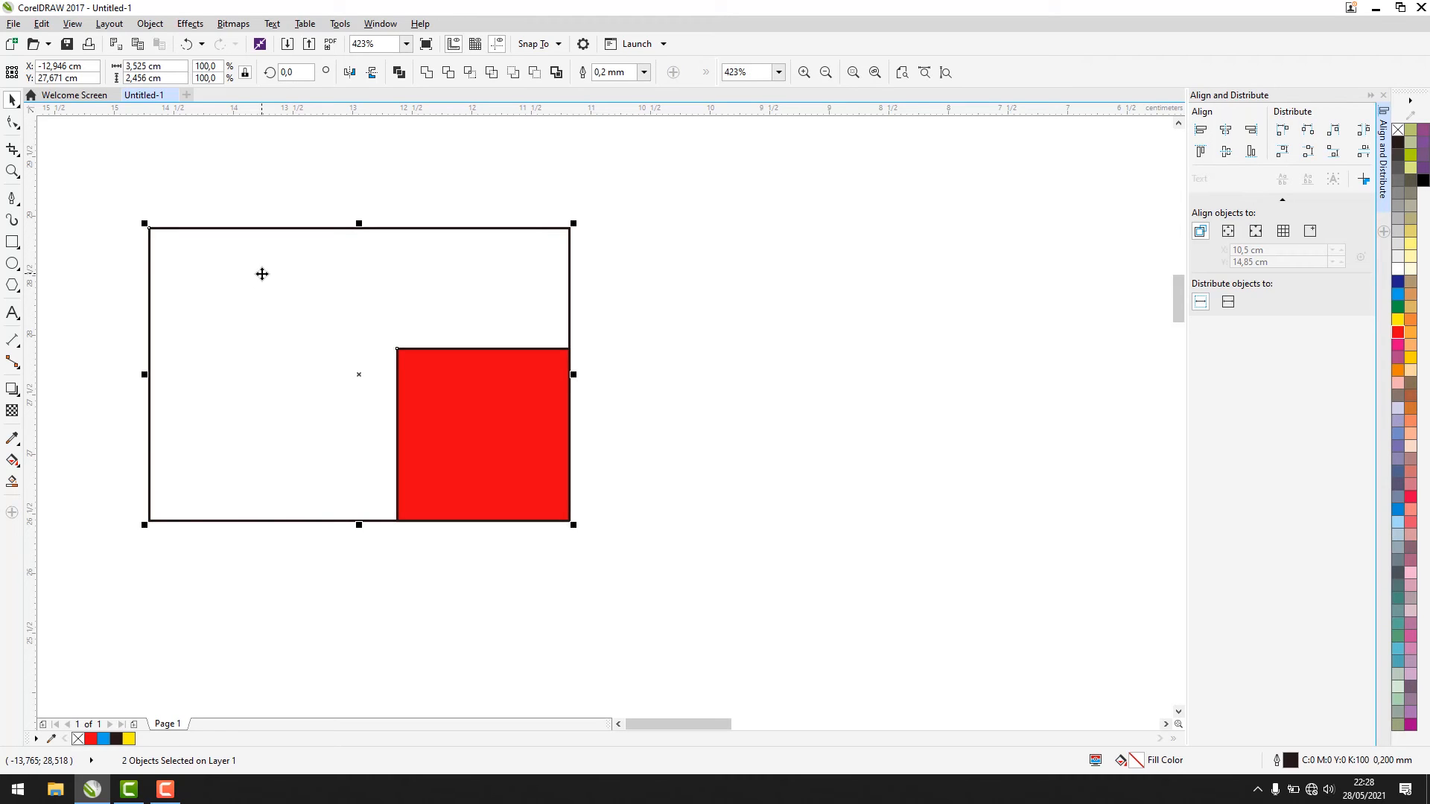
pyautogui.press('t')
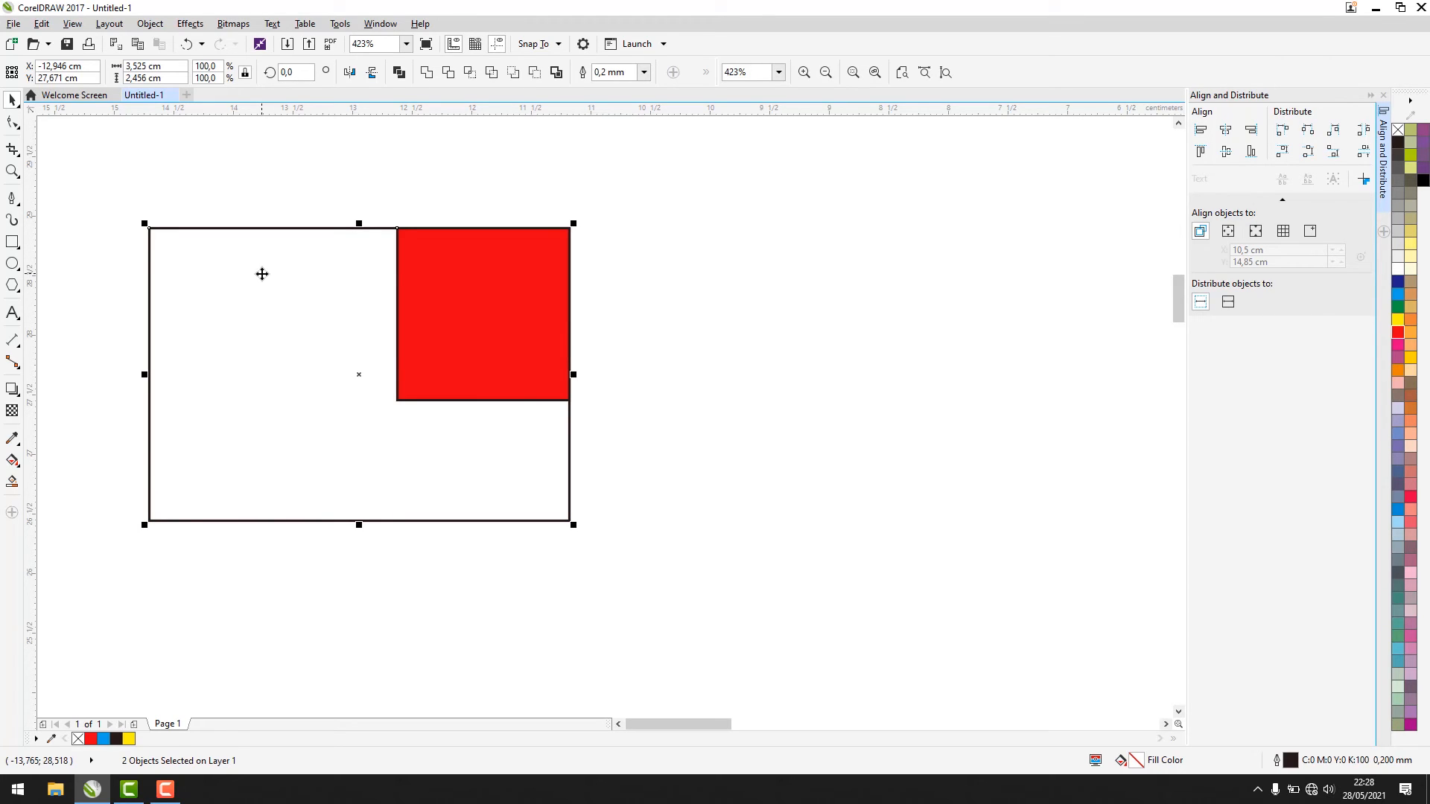
# Step: Centre the red square in the rectangle both horizontally and vertically, and clear the selection
pyautogui.press('c')
pyautogui.press('e')
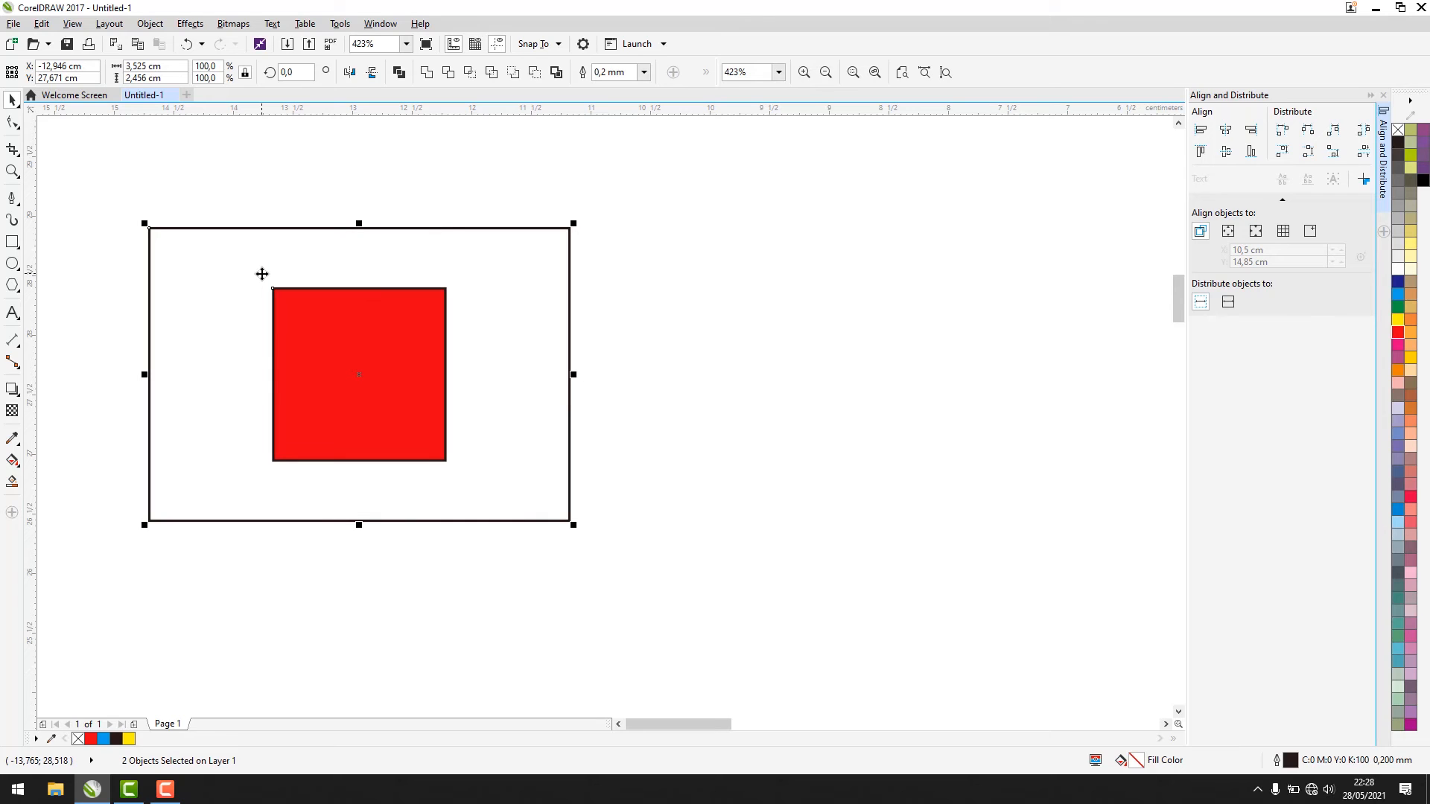
pyautogui.click(717, 279)
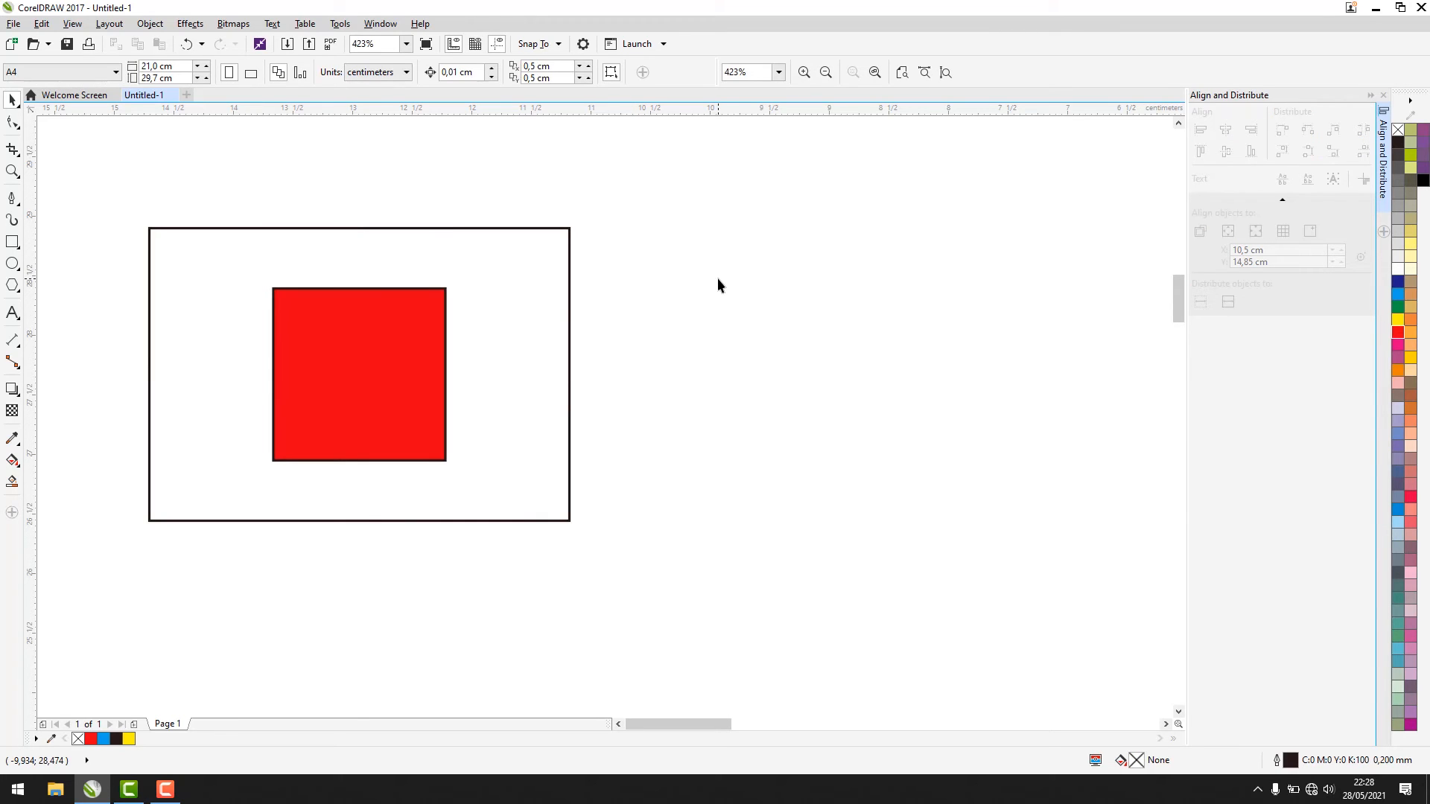
# Step: Delete the rectangle and the red square together
pyautogui.moveTo(63, 182); pyautogui.dragTo(678, 582)
pyautogui.moveTo(677, 583); pyautogui.dragTo(678, 583)
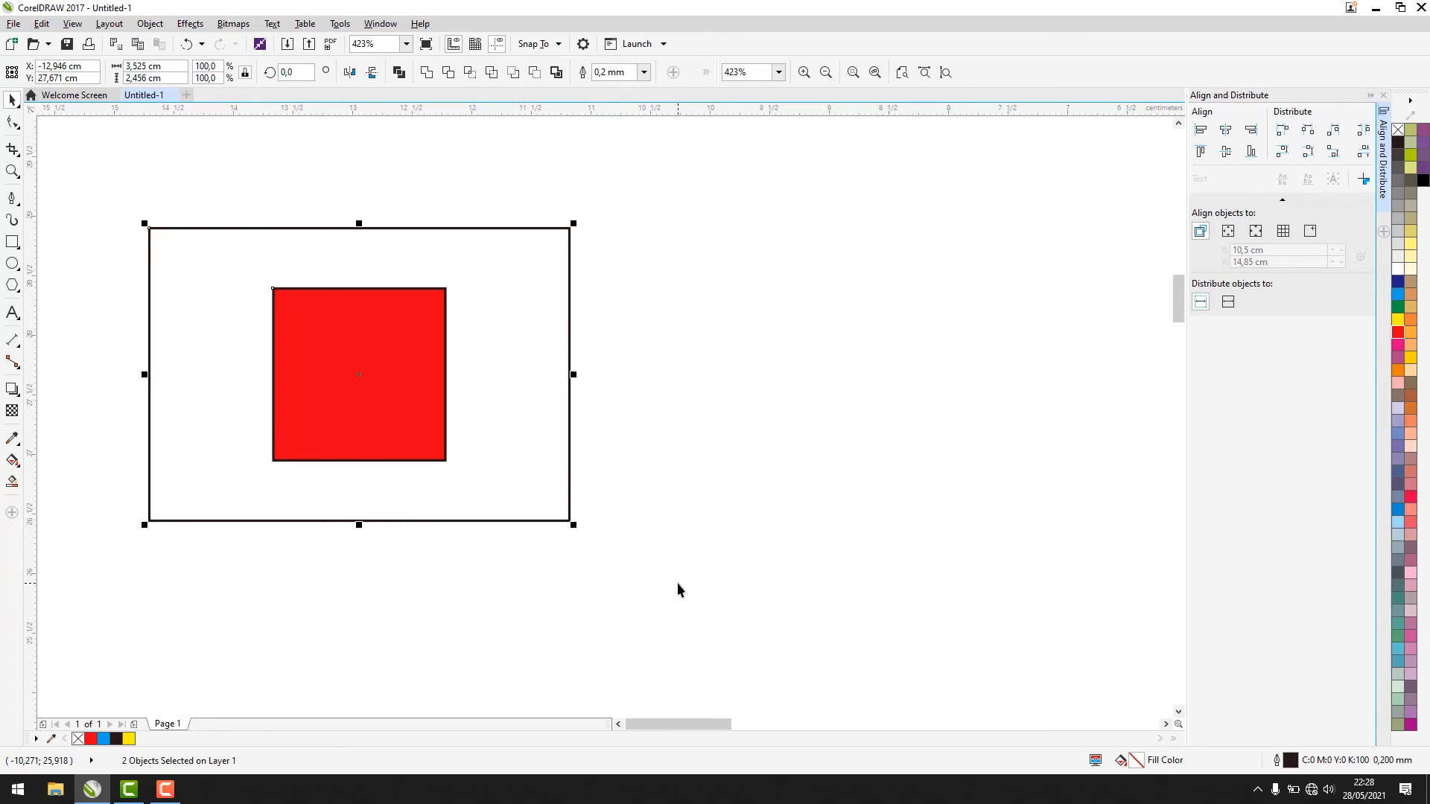
pyautogui.press('Delete')
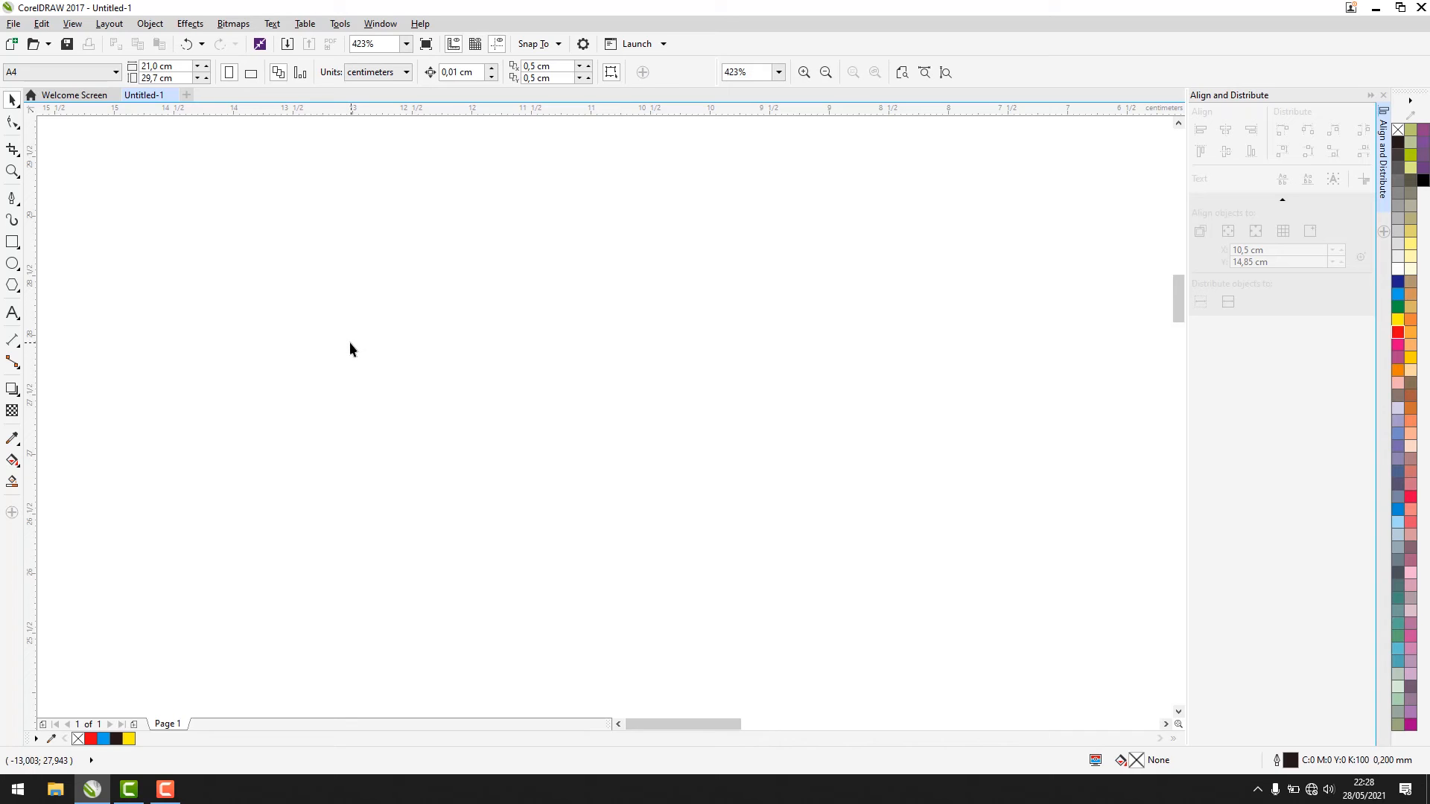
# Step: Draw a rectangle about 2.1 by 1.5 cm in the upper left of the drawing area and fill it with light yellow
pyautogui.click(14, 246)
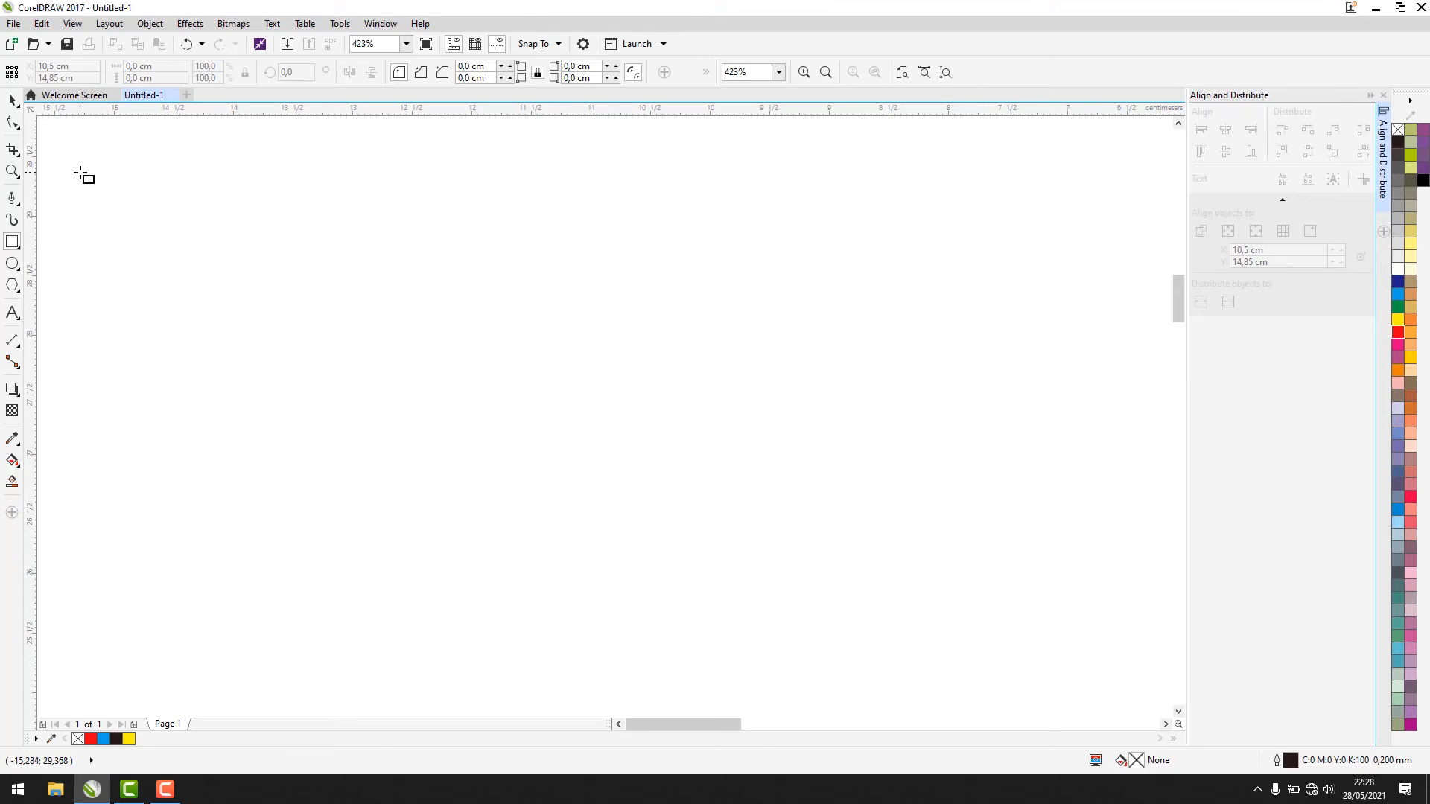
pyautogui.moveTo(80, 172); pyautogui.dragTo(339, 354)
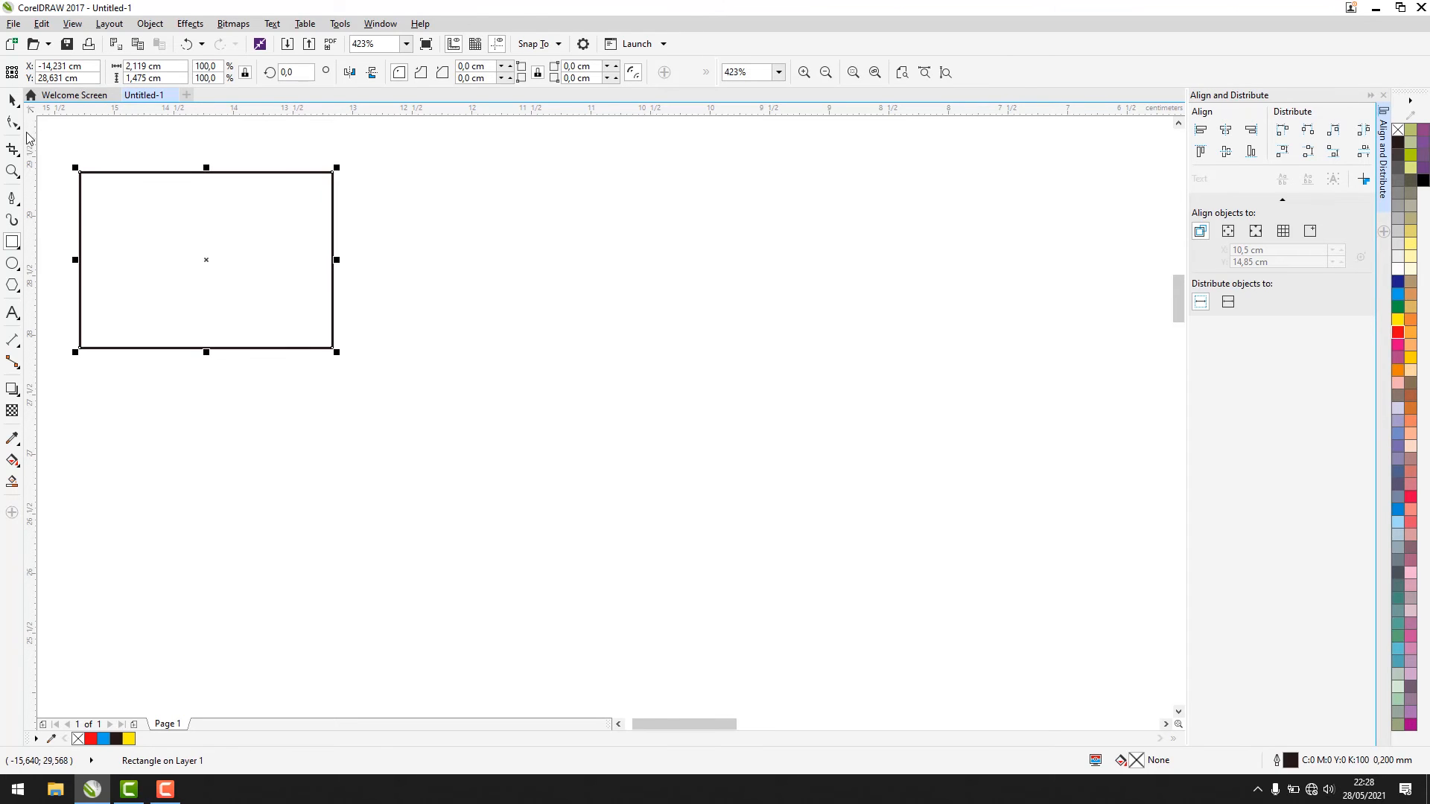
pyautogui.click(12, 101)
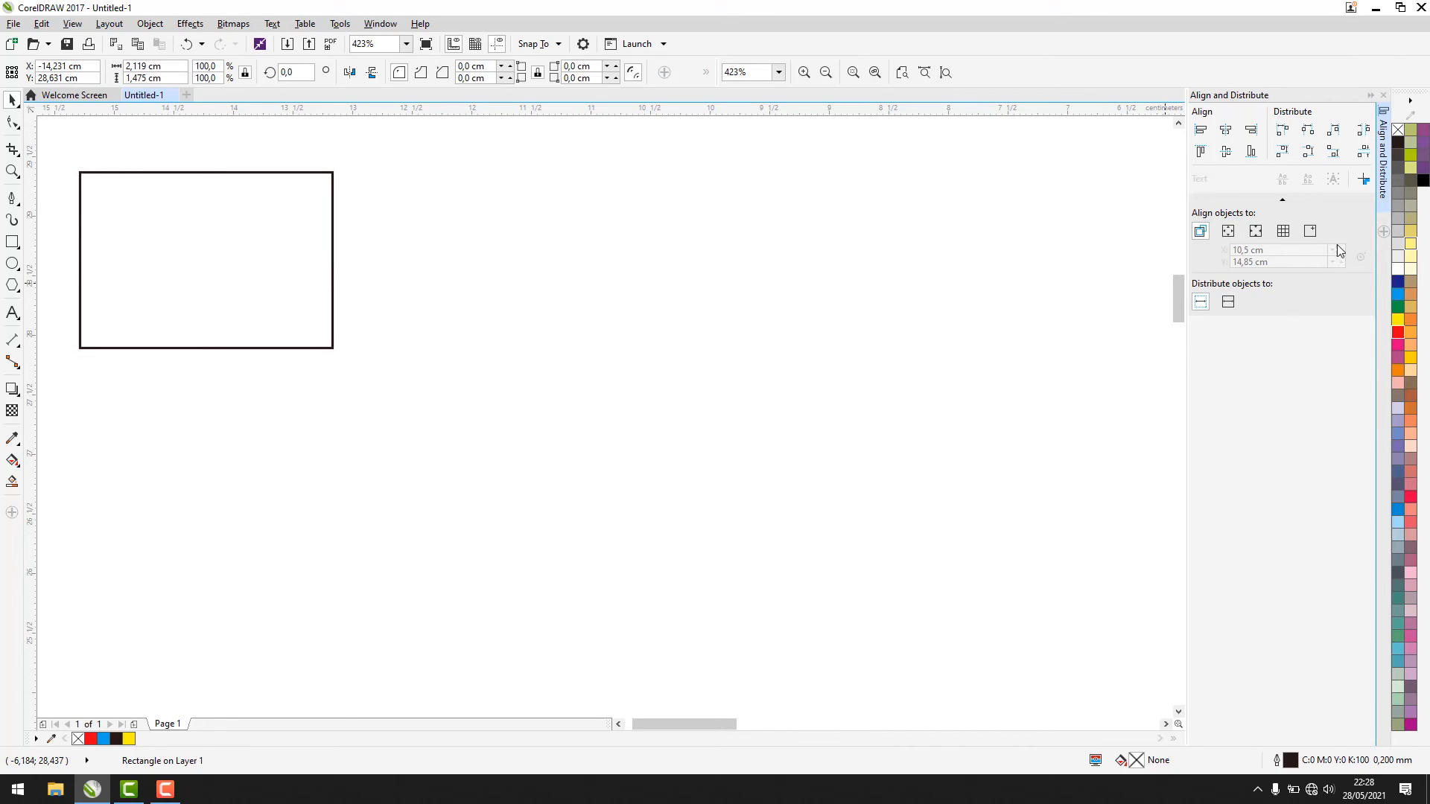
pyautogui.click(1409, 246)
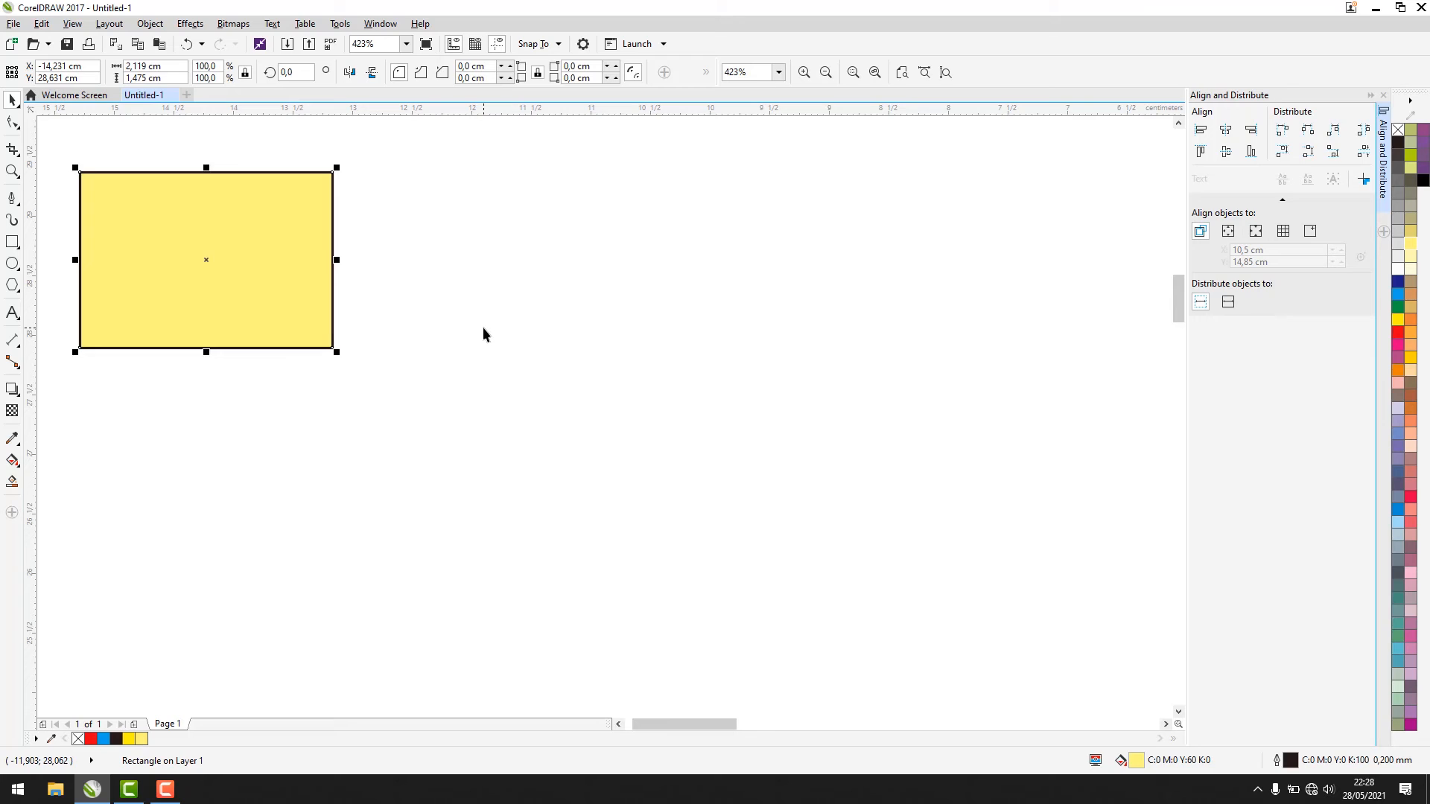
# Step: Place a copy of the yellow rectangle to its right and delete the copy, doing this twice
pyautogui.moveTo(216, 248); pyautogui.dragTo(537, 280)
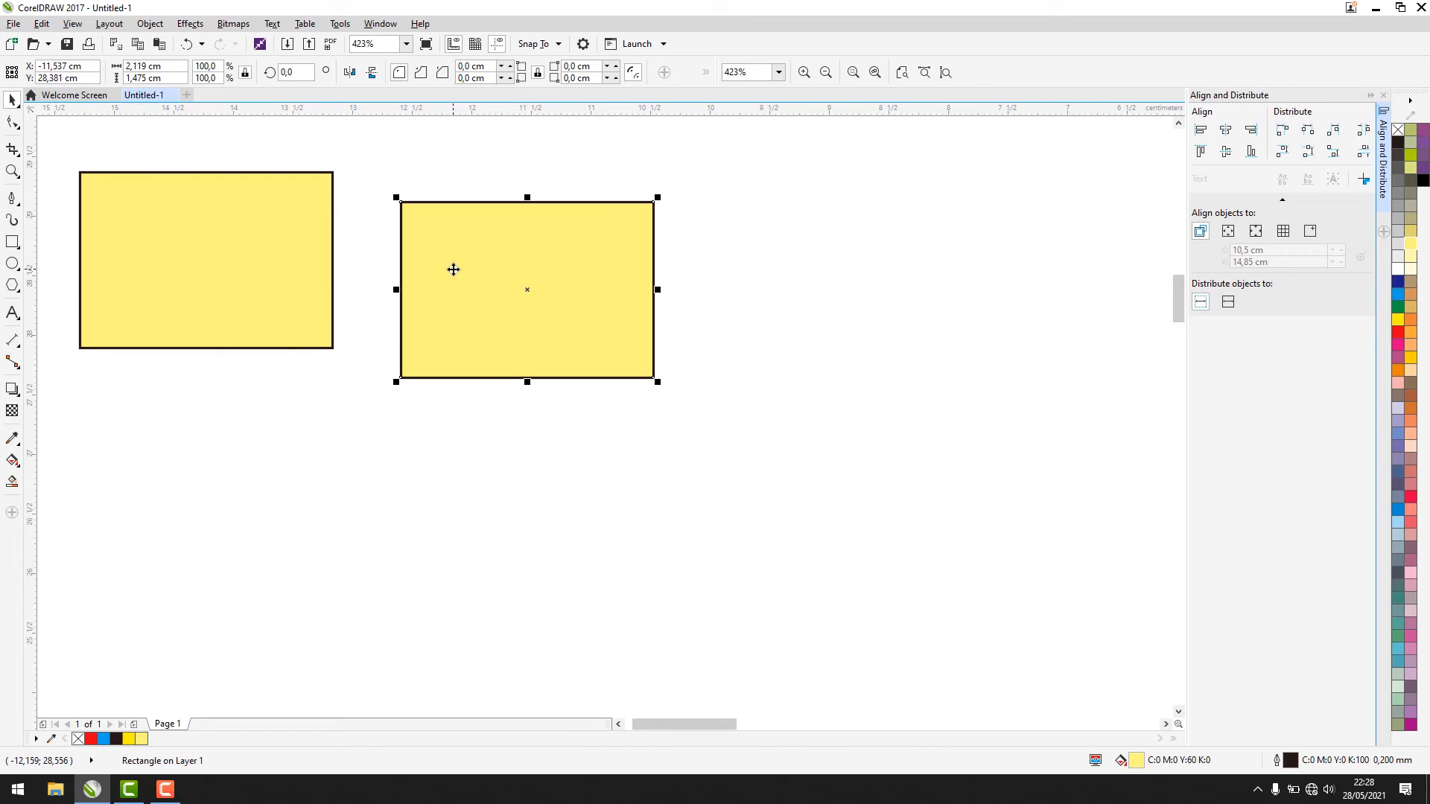
pyautogui.press('Delete')
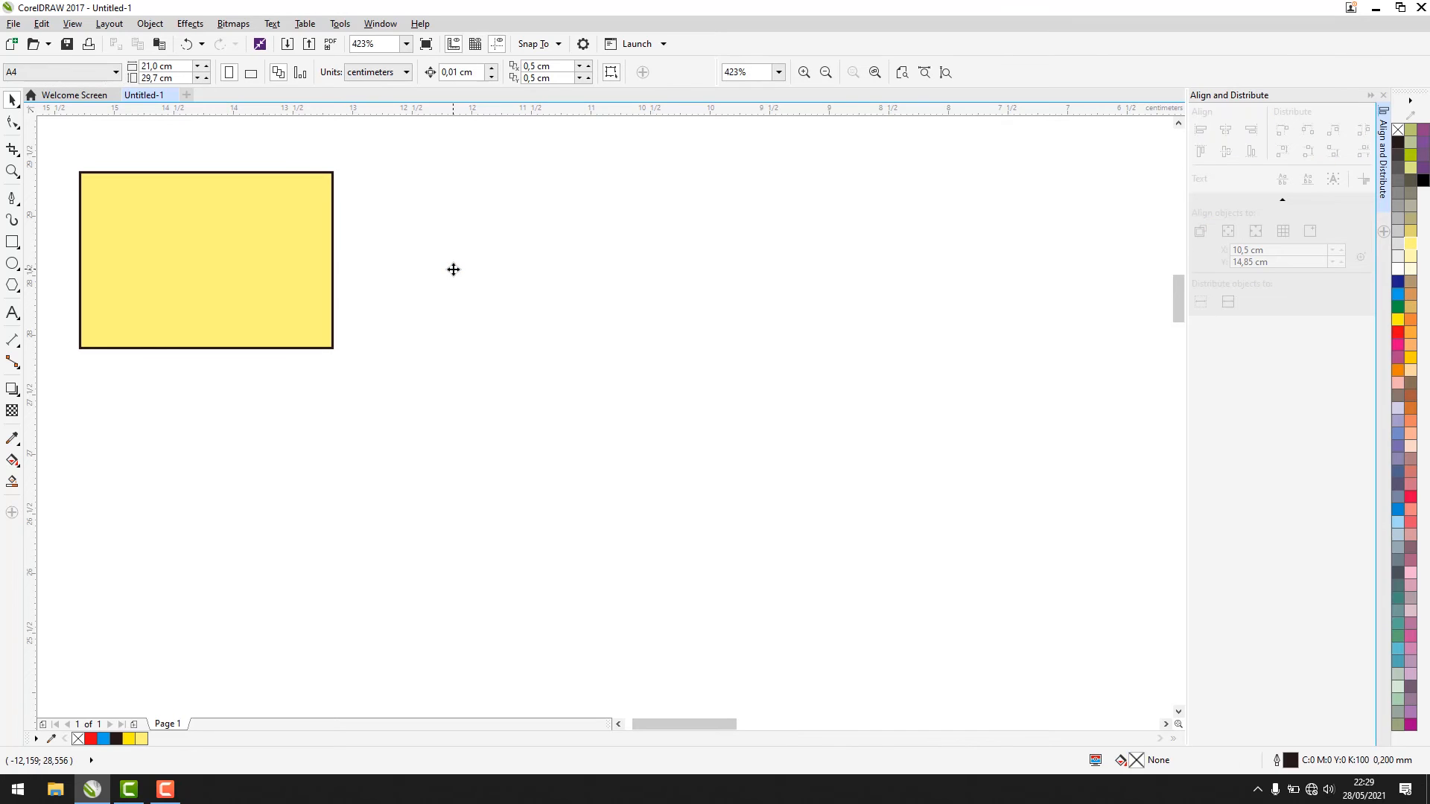
pyautogui.click(231, 245)
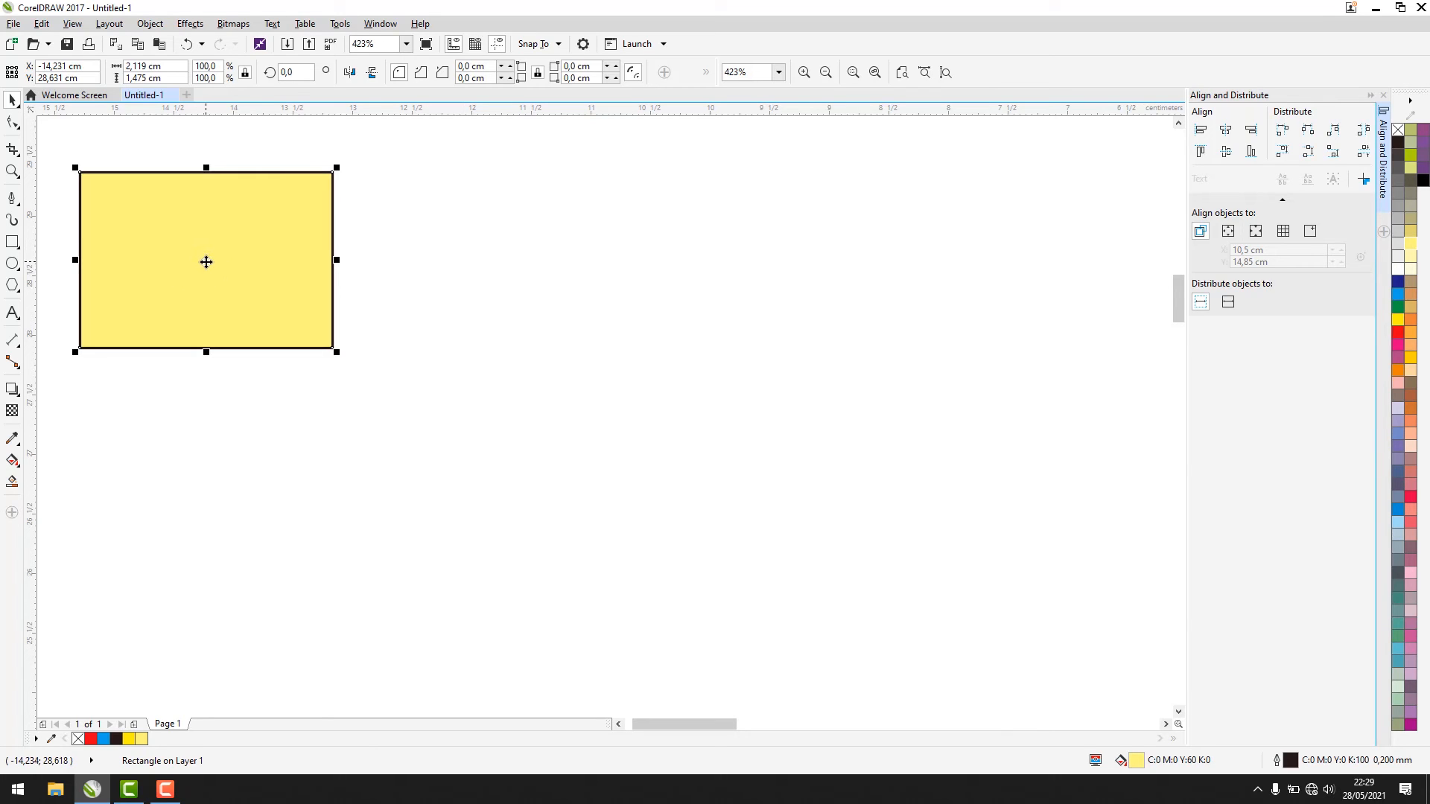
pyautogui.moveTo(207, 262); pyautogui.dragTo(478, 370)
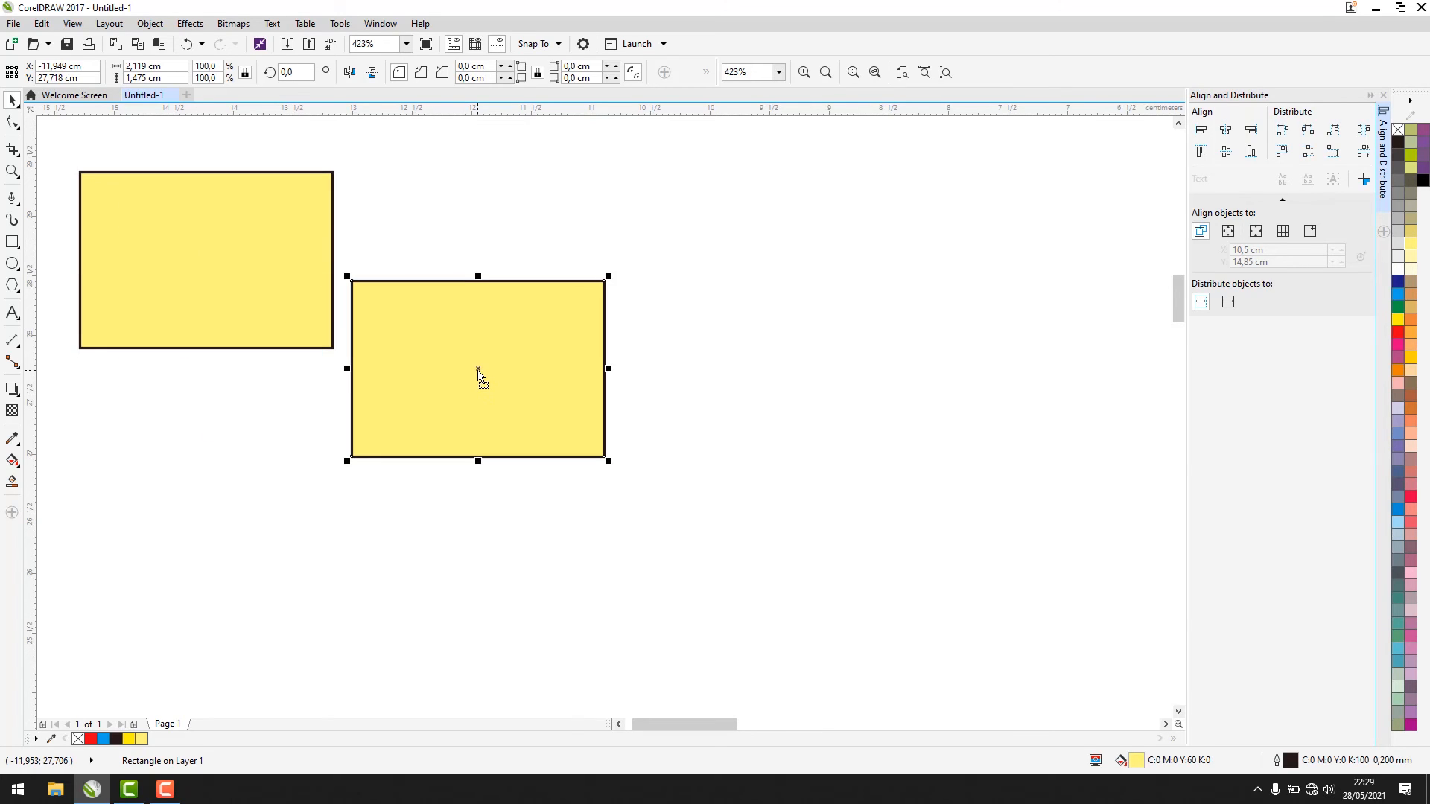
pyautogui.press('Delete')
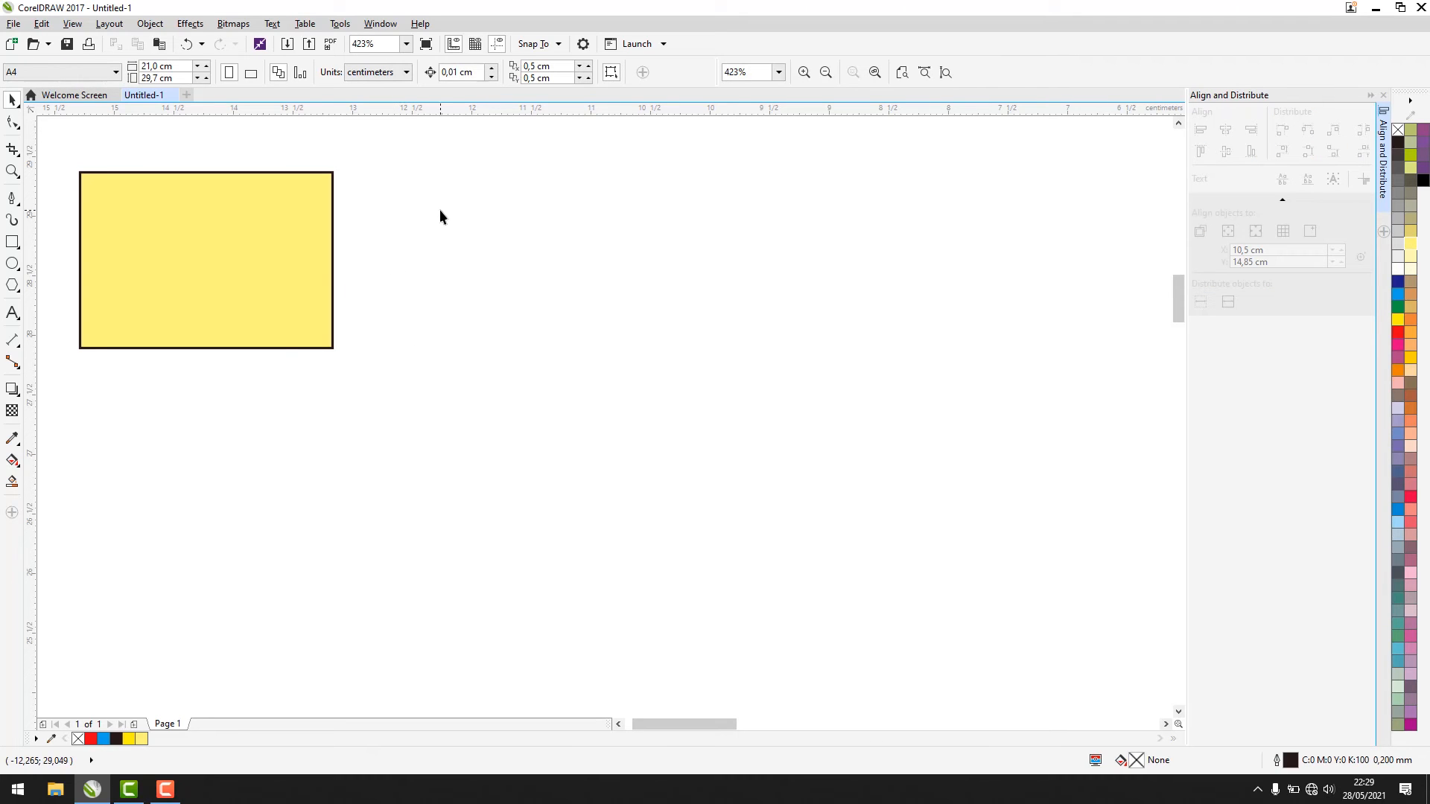
# Step: Place a copy of the yellow rectangle beside it to the right, level with the original
pyautogui.click(206, 252)
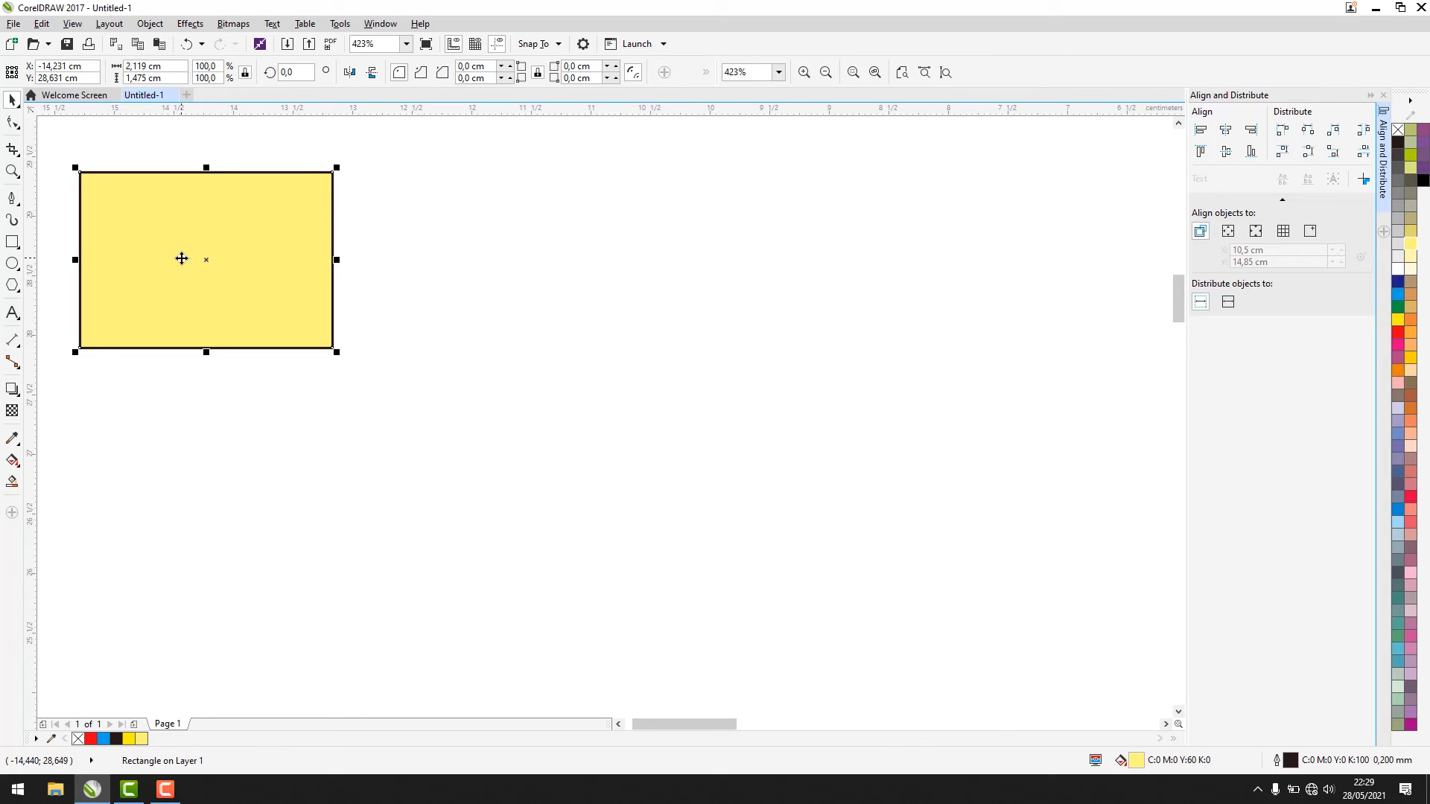
pyautogui.moveTo(186, 264); pyautogui.dragTo(459, 259)
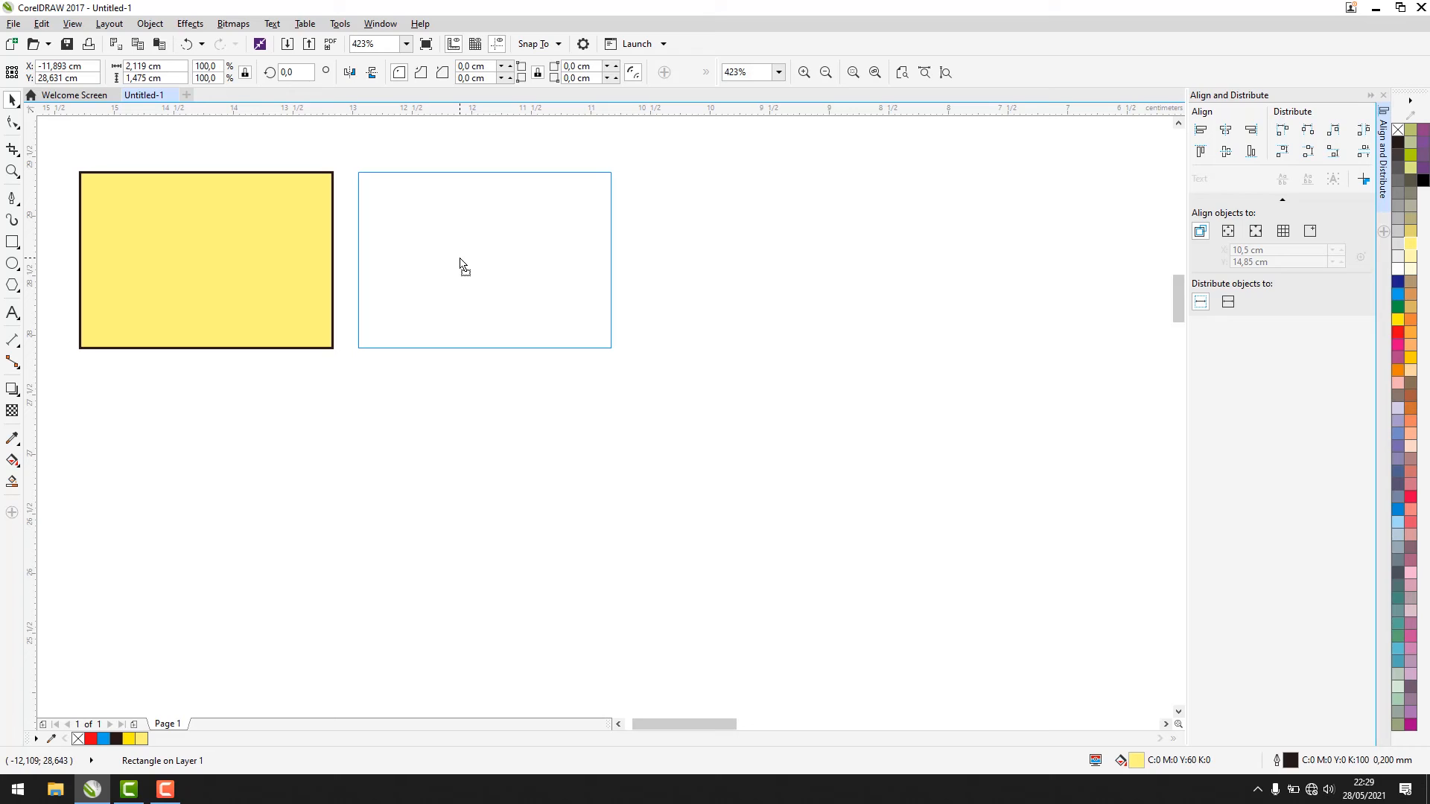
pyautogui.click(462, 262)
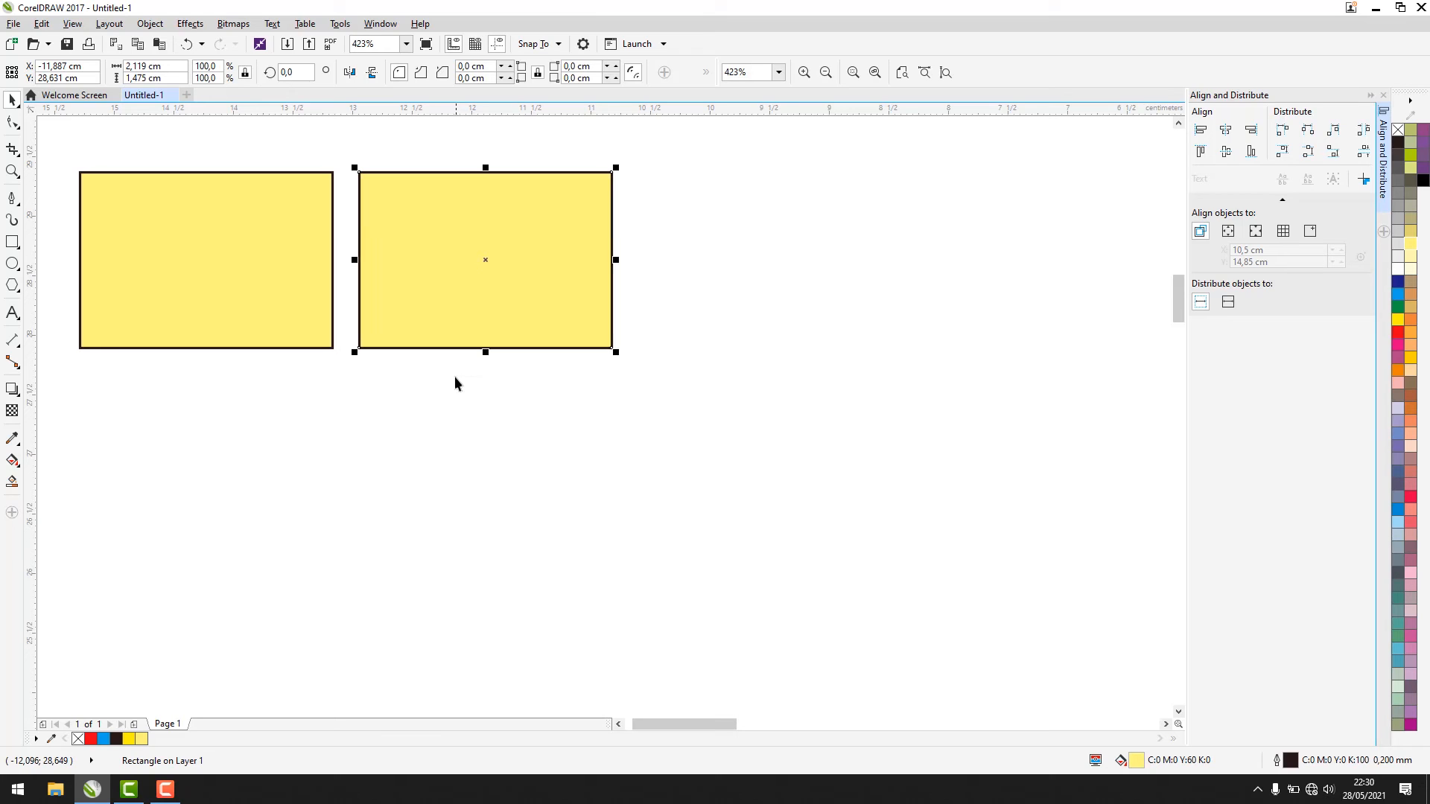
# Step: Place two more copies of the yellow rectangle in a row below, one under the original and one farther right
pyautogui.click(350, 377)
pyautogui.moveTo(222, 262); pyautogui.dragTo(246, 448)
pyautogui.rightClick(246, 448)
pyautogui.click(492, 487)
pyautogui.moveTo(441, 243); pyautogui.dragTo(528, 454)
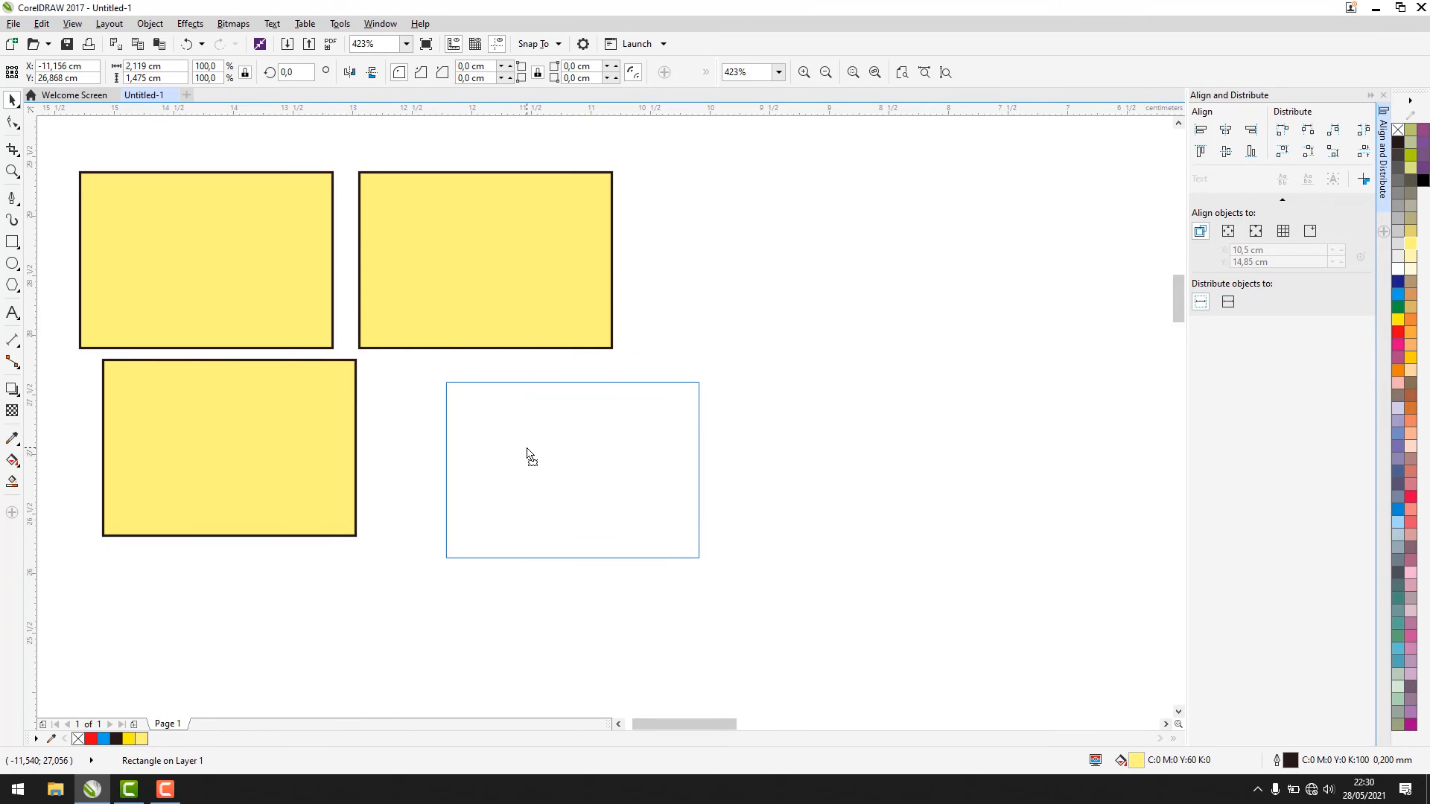
pyautogui.rightClick(527, 448)
pyautogui.moveTo(527, 448); pyautogui.dragTo(738, 441)
pyautogui.click(738, 304)
pyautogui.click(476, 295)
pyautogui.click(673, 418)
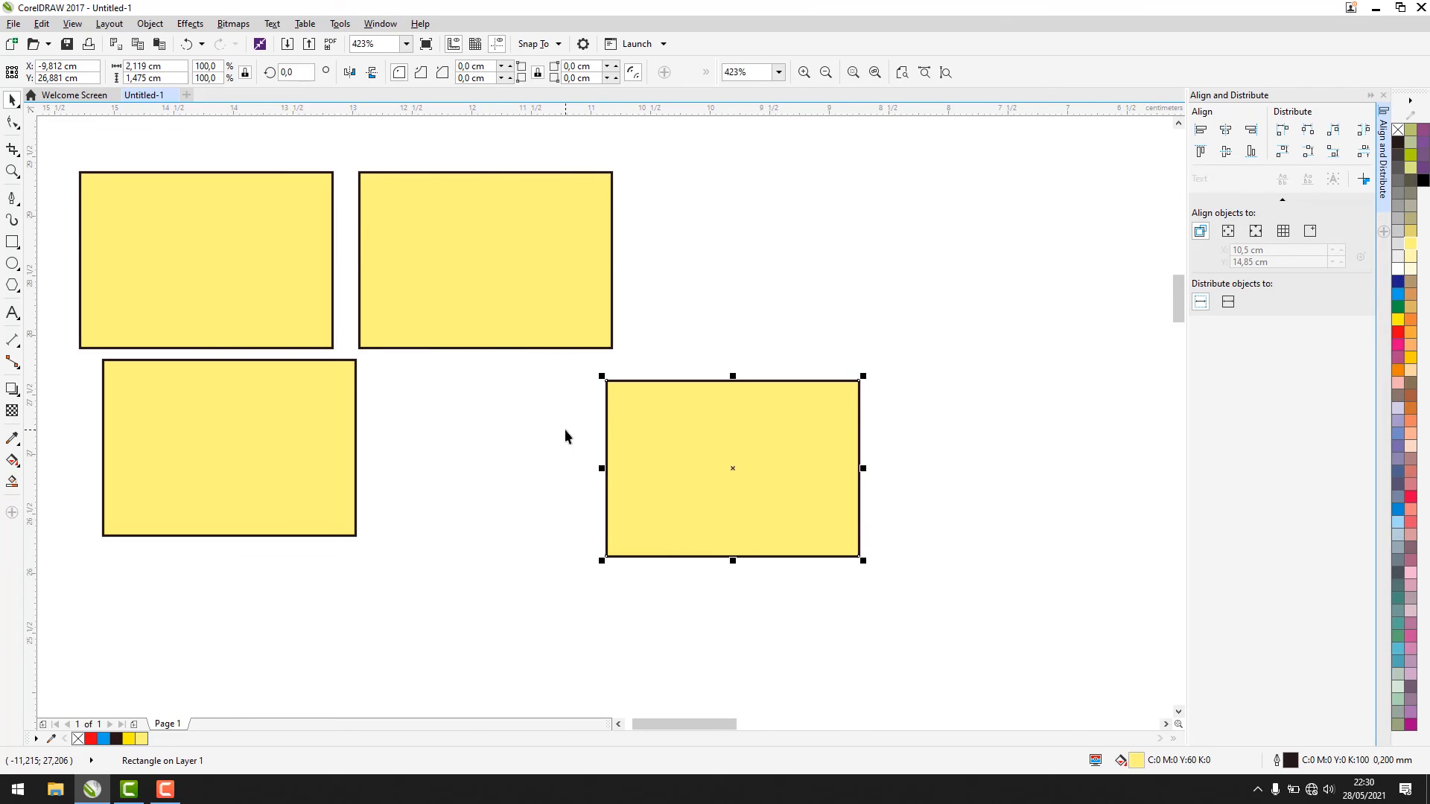
# Step: Delete all four yellow rectangles together
pyautogui.click(564, 429)
pyautogui.click(636, 485)
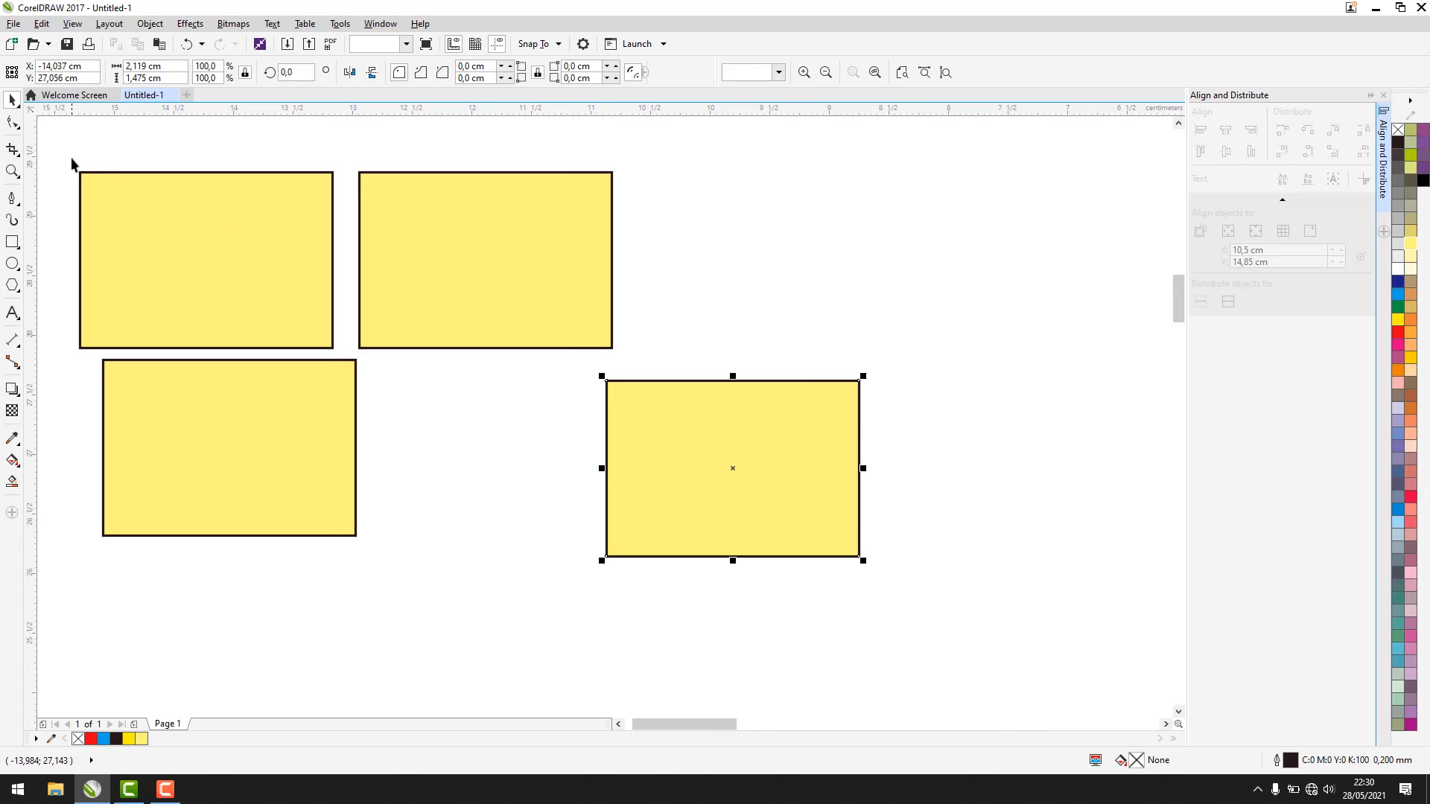
pyautogui.moveTo(53, 140); pyautogui.dragTo(971, 628)
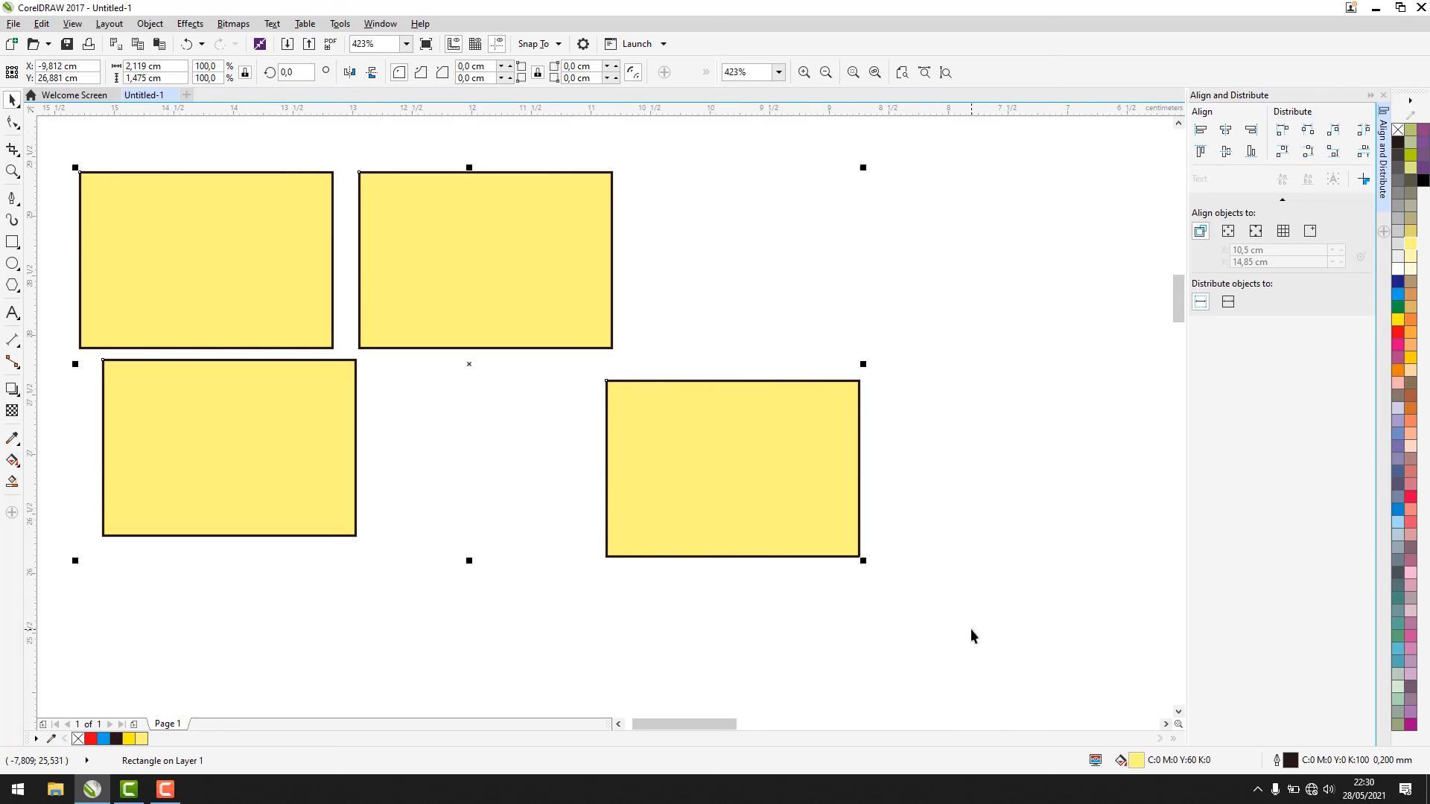
pyautogui.press('Delete')
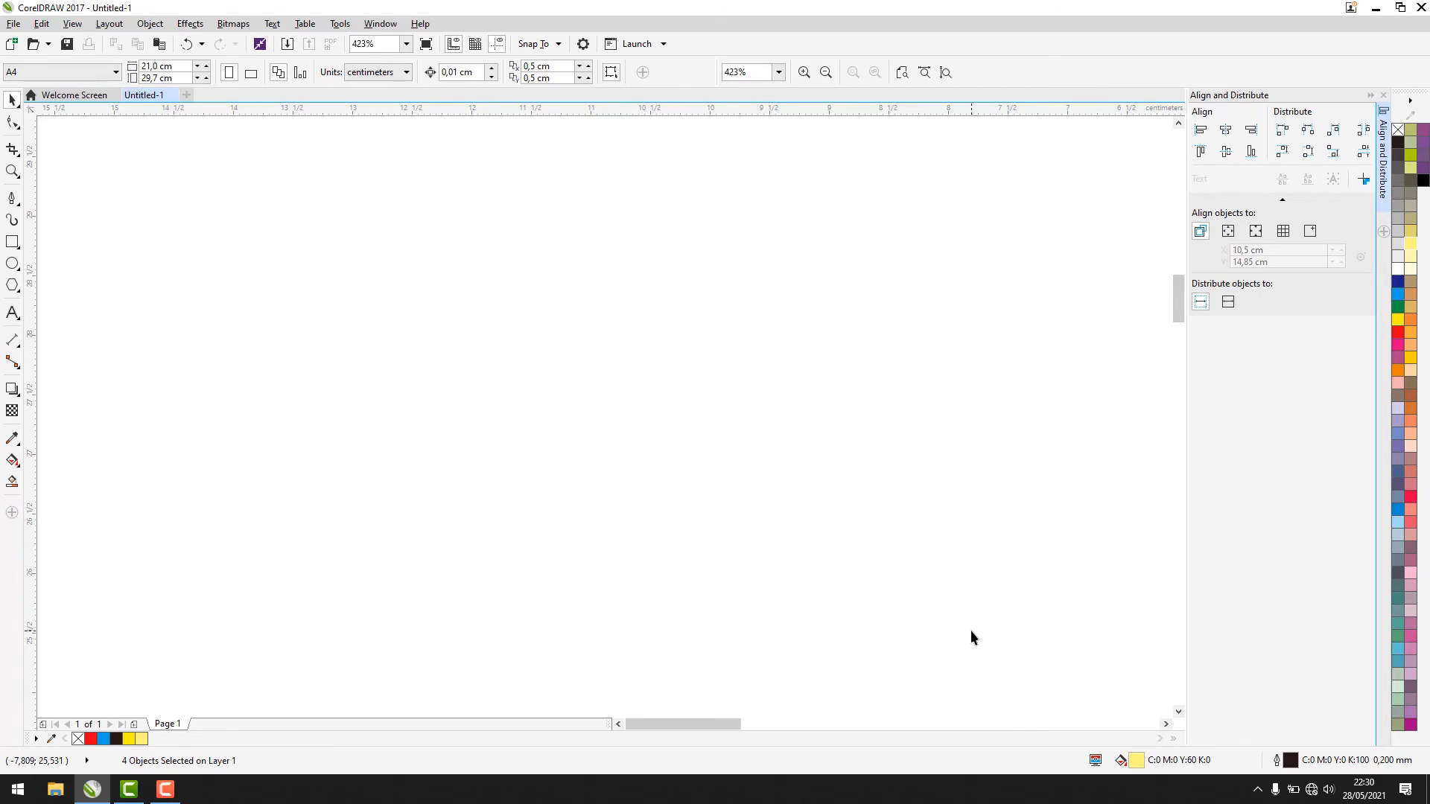
# Step: Draw a rectangle about 2.9 by 2.2 cm in the upper left of the drawing area and fill it with red
pyautogui.click(12, 242)
pyautogui.moveTo(201, 176); pyautogui.dragTo(544, 440)
pyautogui.click(1399, 333)
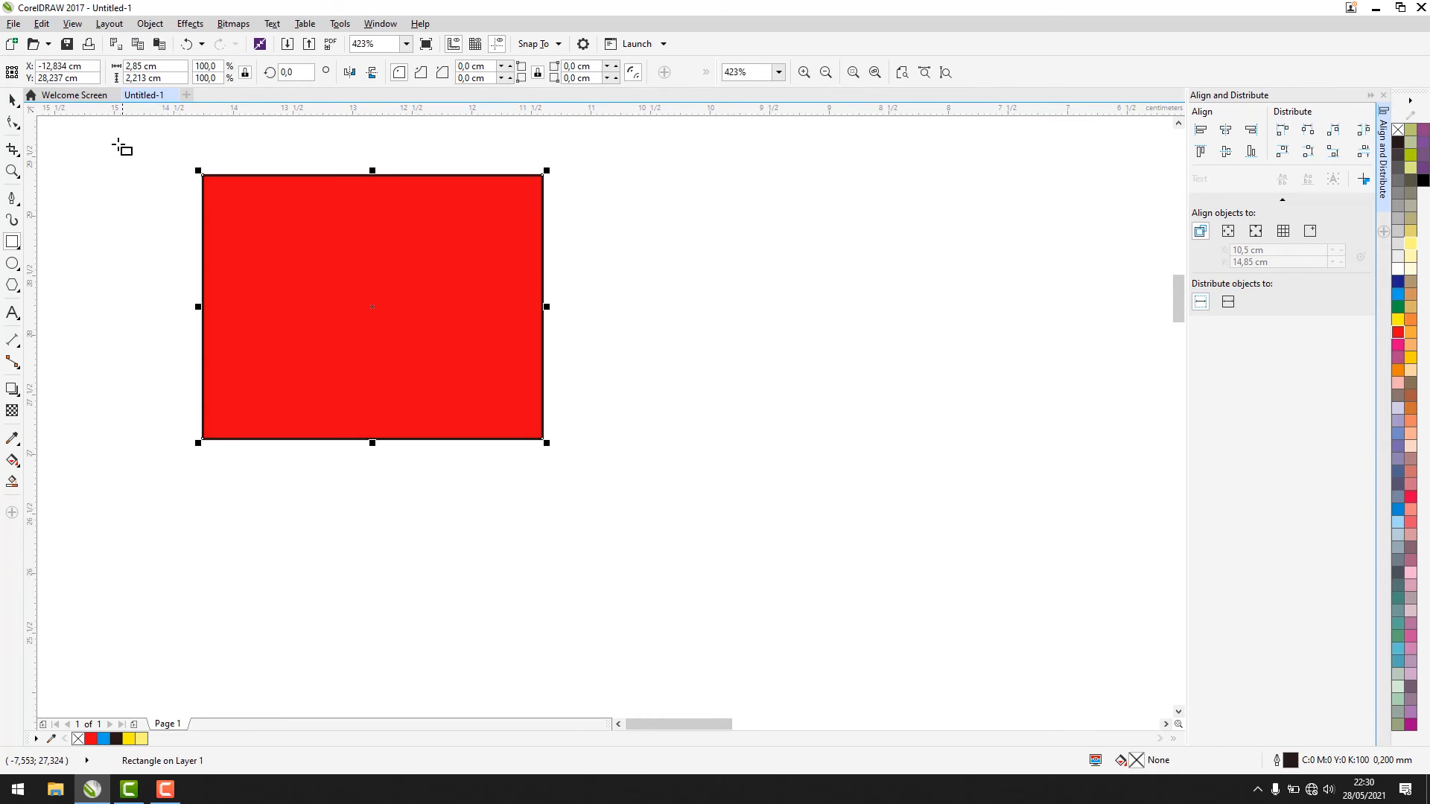
pyautogui.click(12, 99)
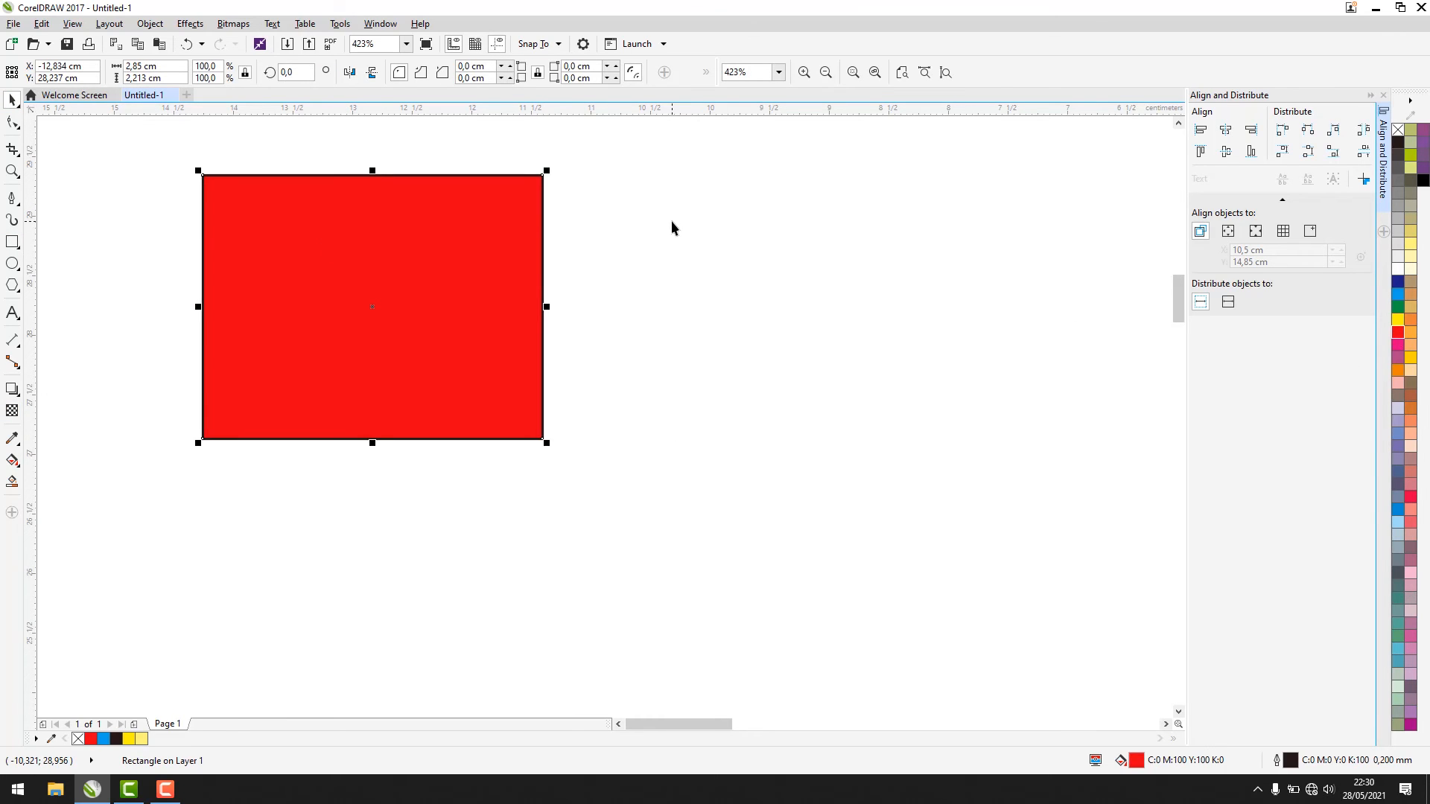
# Step: Open the Position transformation settings for the red rectangle
pyautogui.click(376, 24)
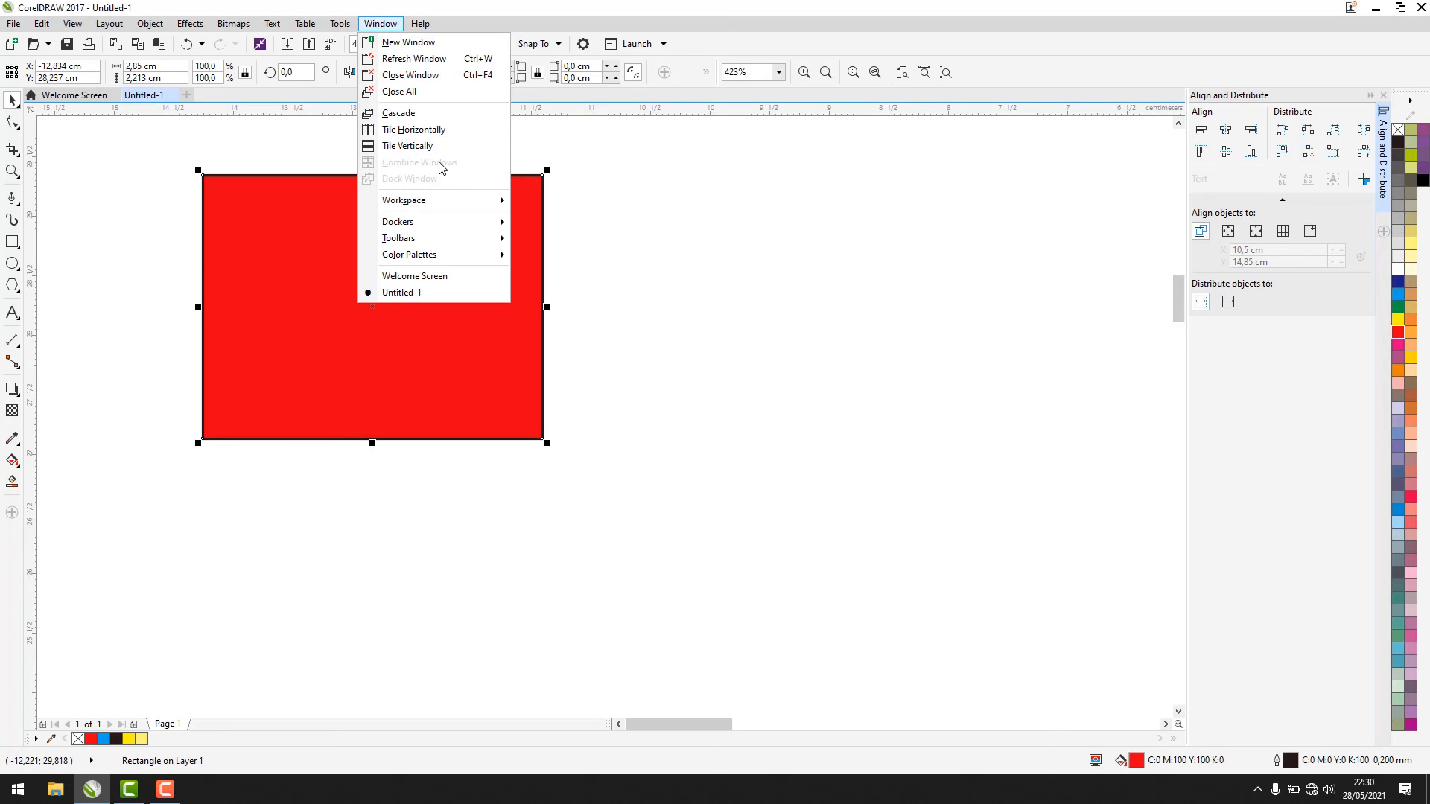
pyautogui.moveTo(421, 225)
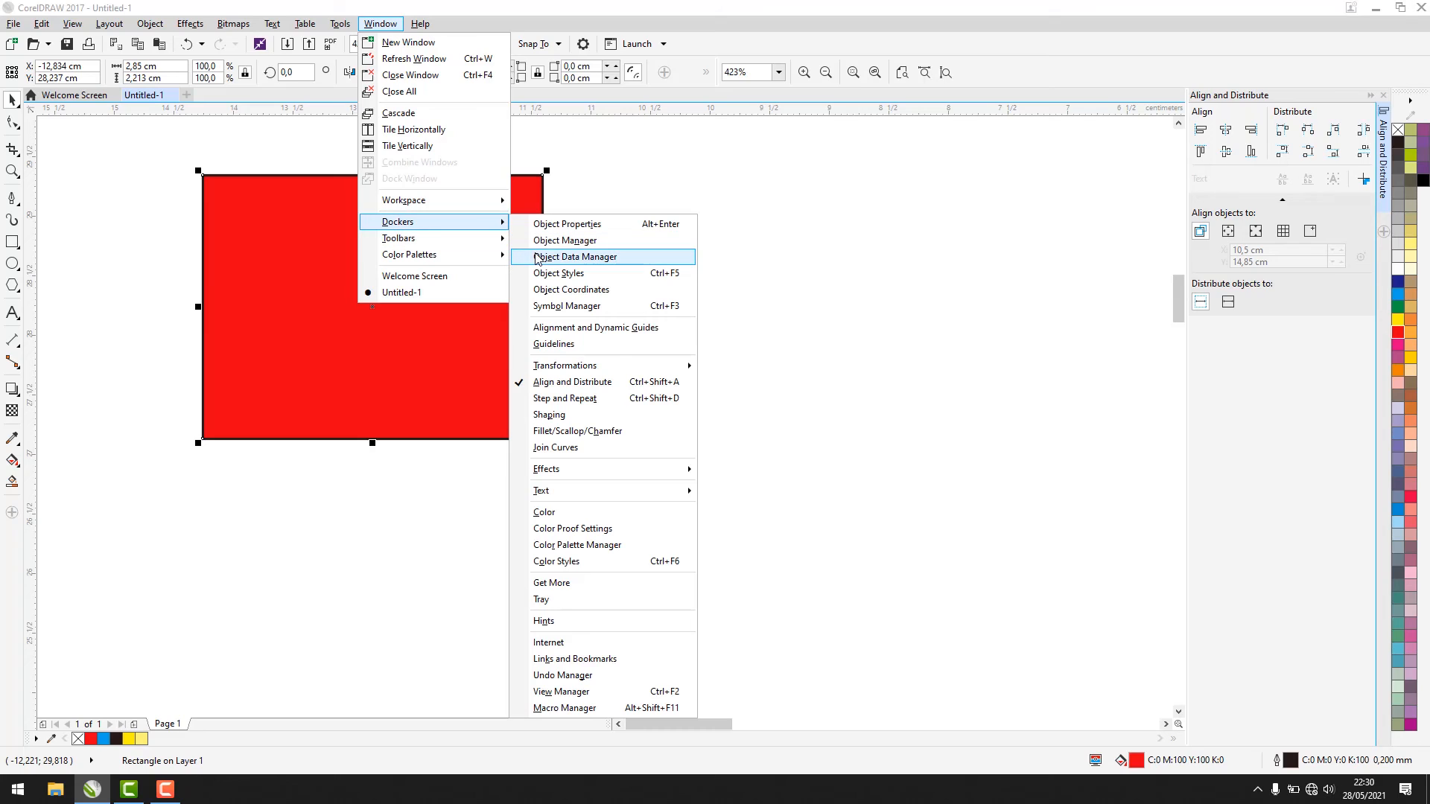
pyautogui.moveTo(568, 371)
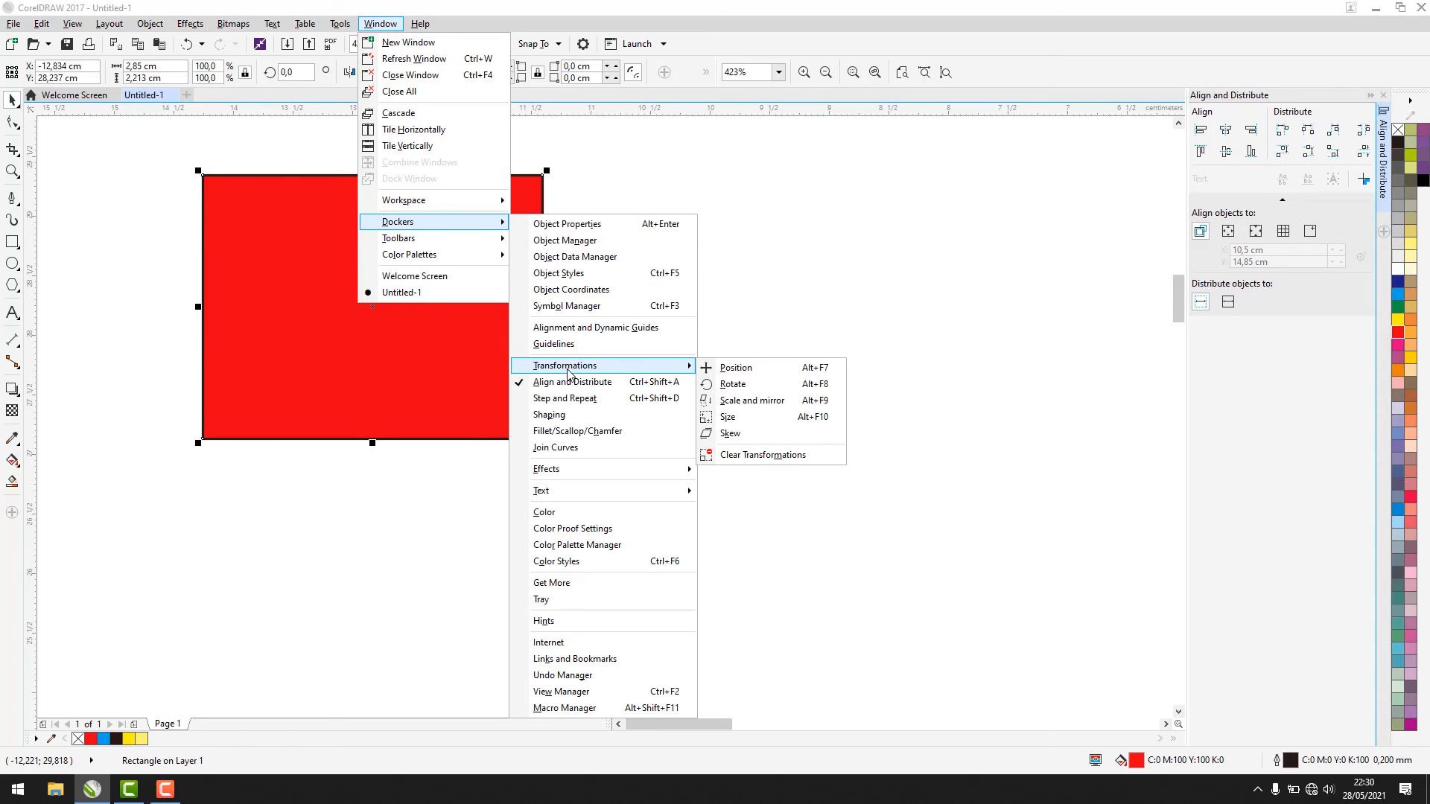
pyautogui.click(735, 371)
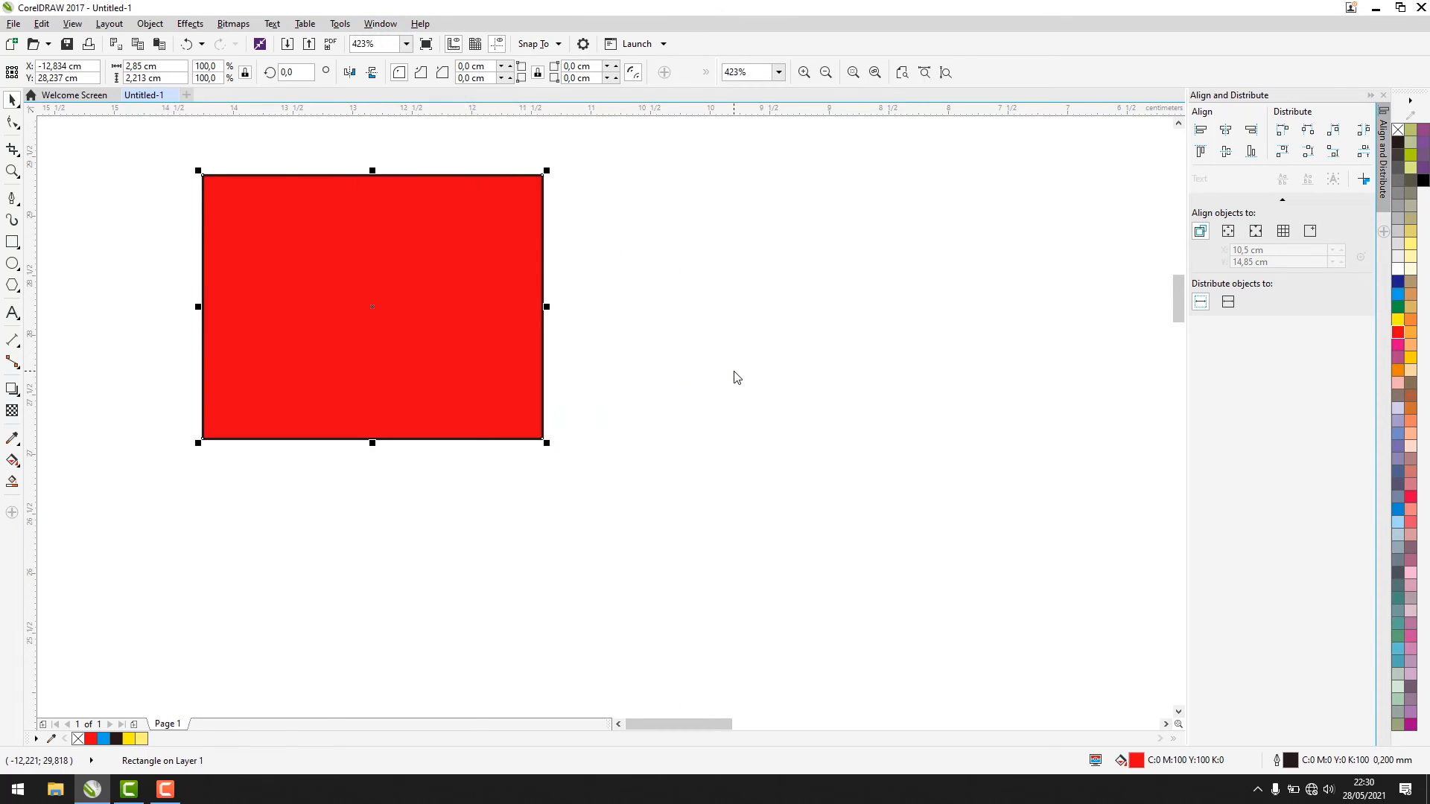
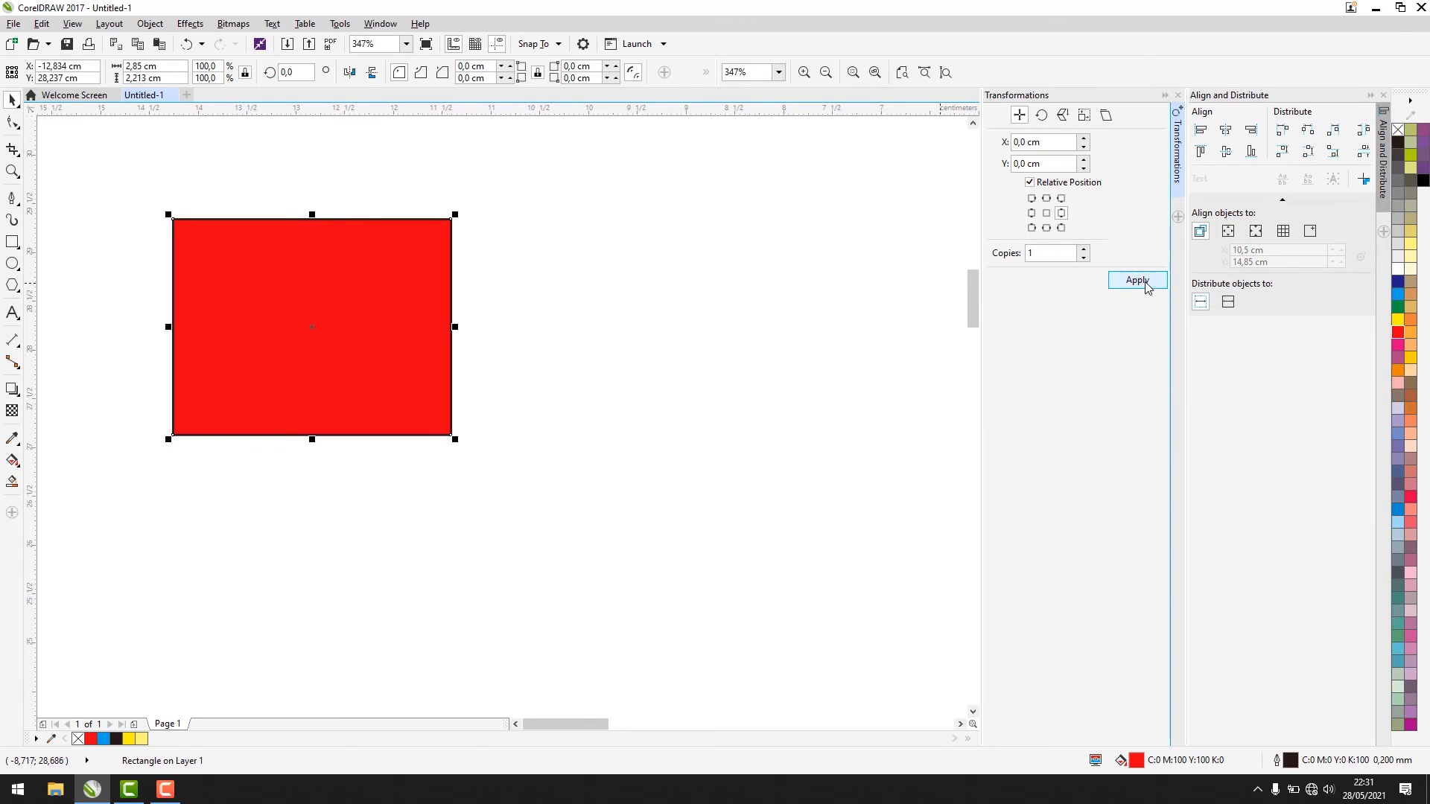
# Step: Place 1 copy of the red rectangle against its right edge using a relative position transformation of 2,85 cm in X
pyautogui.click(319, 325)
pyautogui.click(739, 271)
pyautogui.click(291, 295)
pyautogui.click(1031, 213)
pyautogui.click(1062, 214)
pyautogui.click(1132, 283)
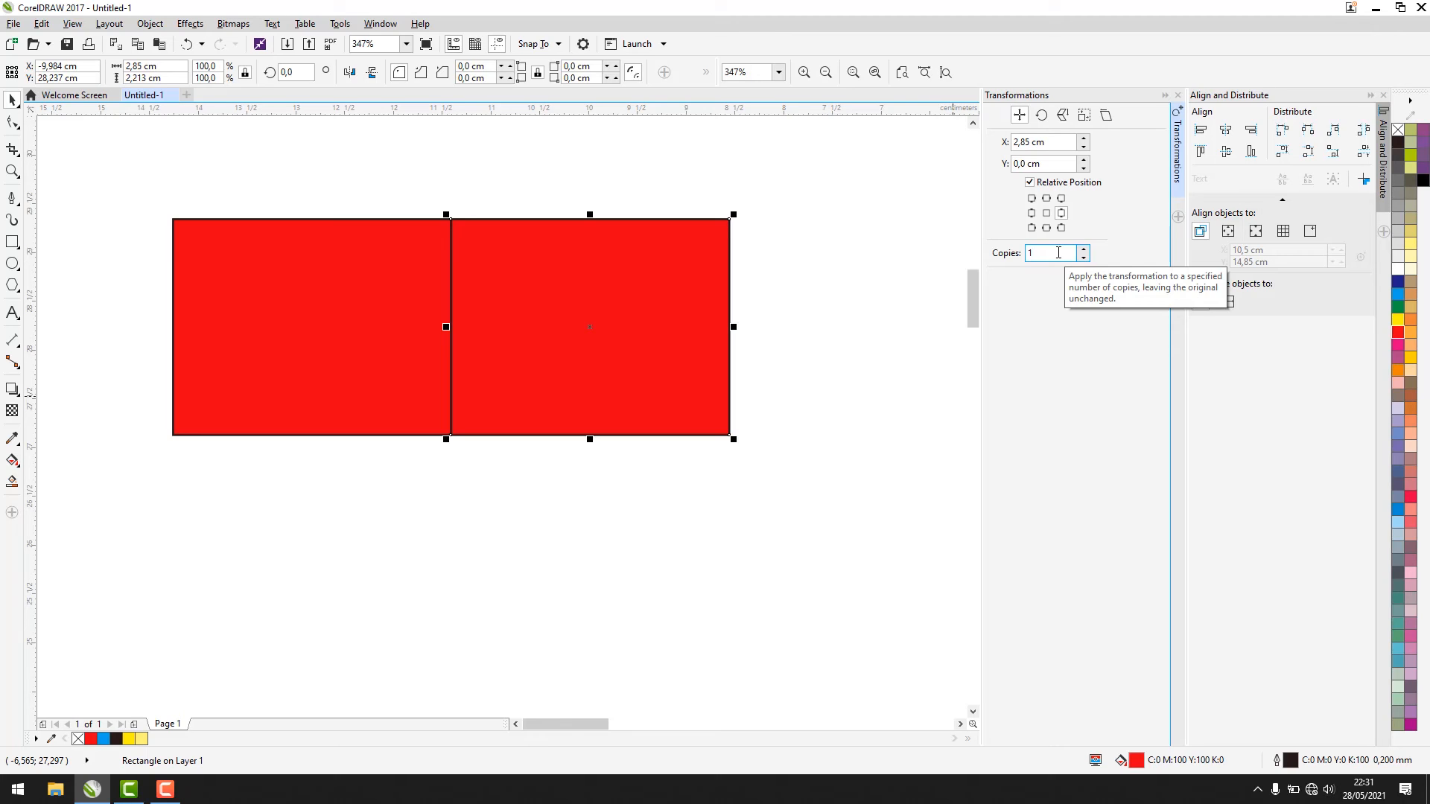
# Step: Extend the row to the right with 10 more copies of the red rectangle, using the same position offset
pyautogui.write('0')
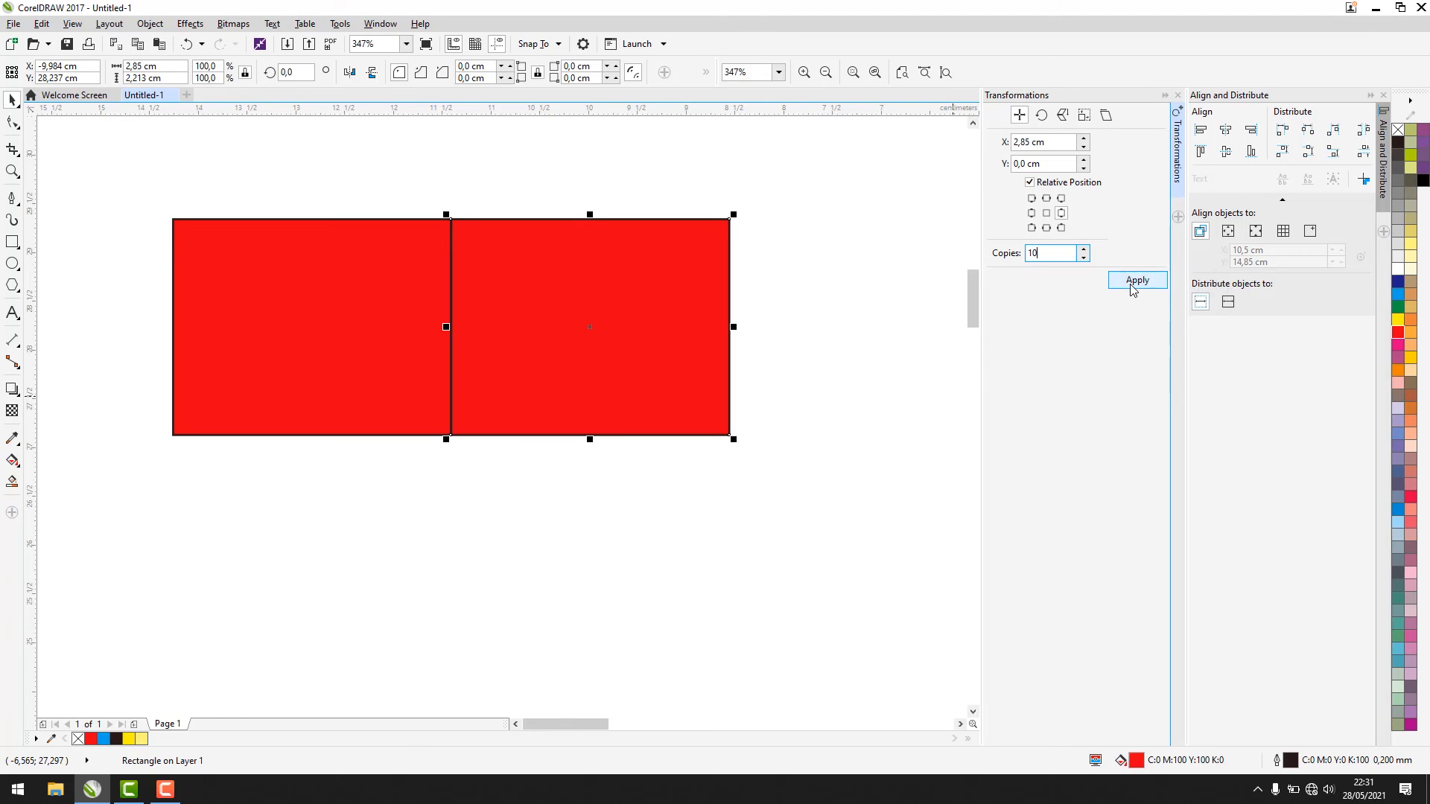
pyautogui.click(1131, 283)
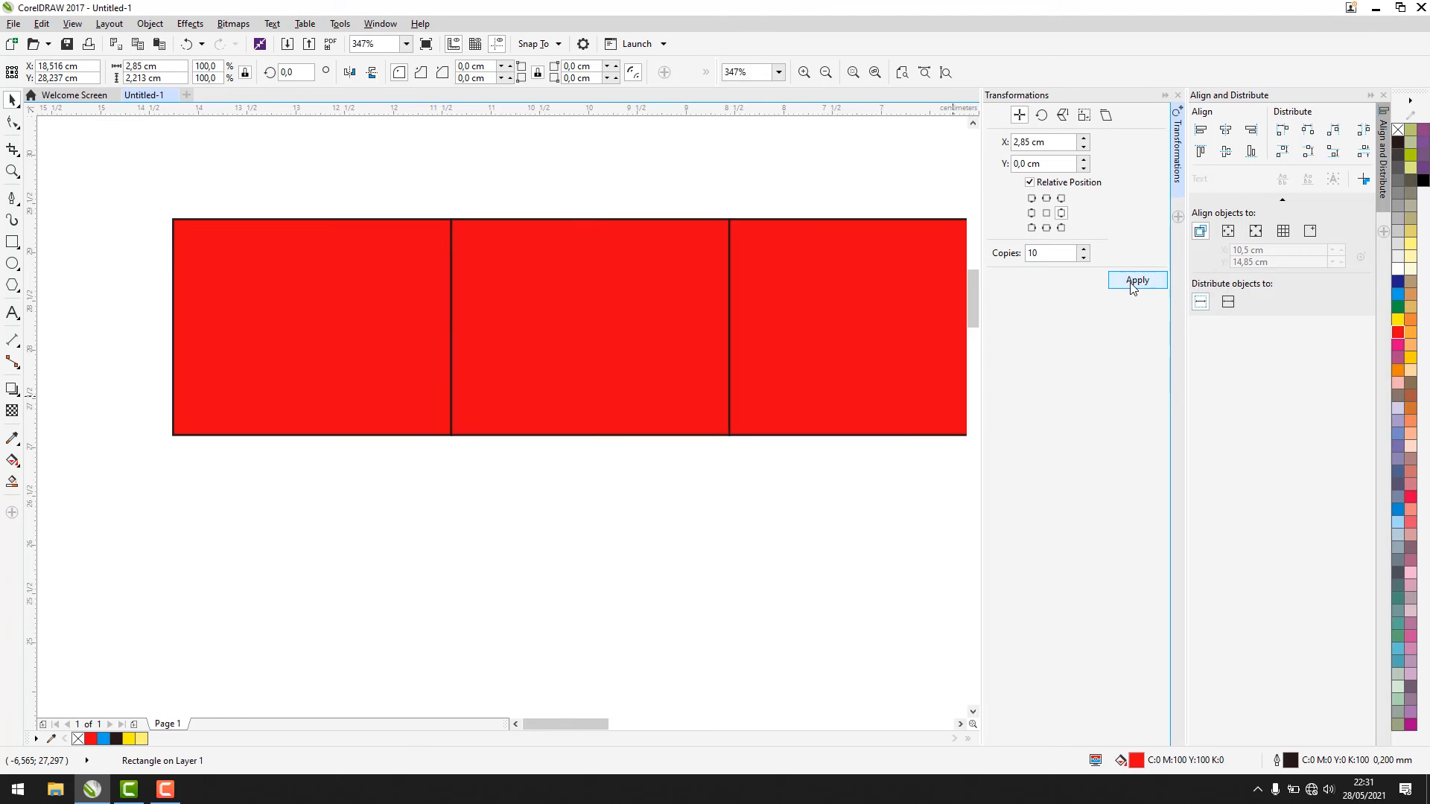
pyautogui.click(825, 73)
pyautogui.click(873, 72)
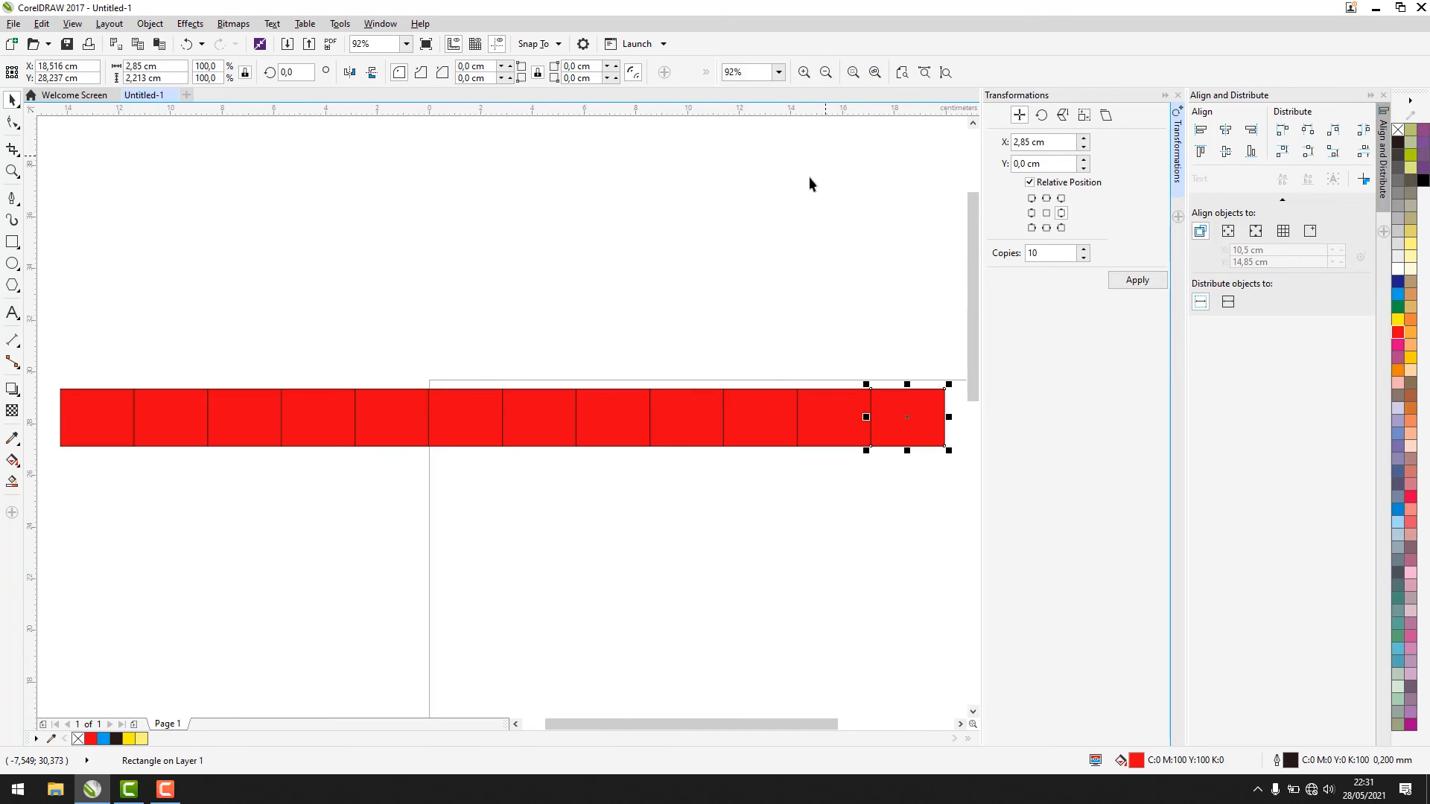
# Step: Delete all the red copies to the right of the first rectangle
pyautogui.click(809, 184)
pyautogui.moveTo(118, 357); pyautogui.dragTo(954, 507)
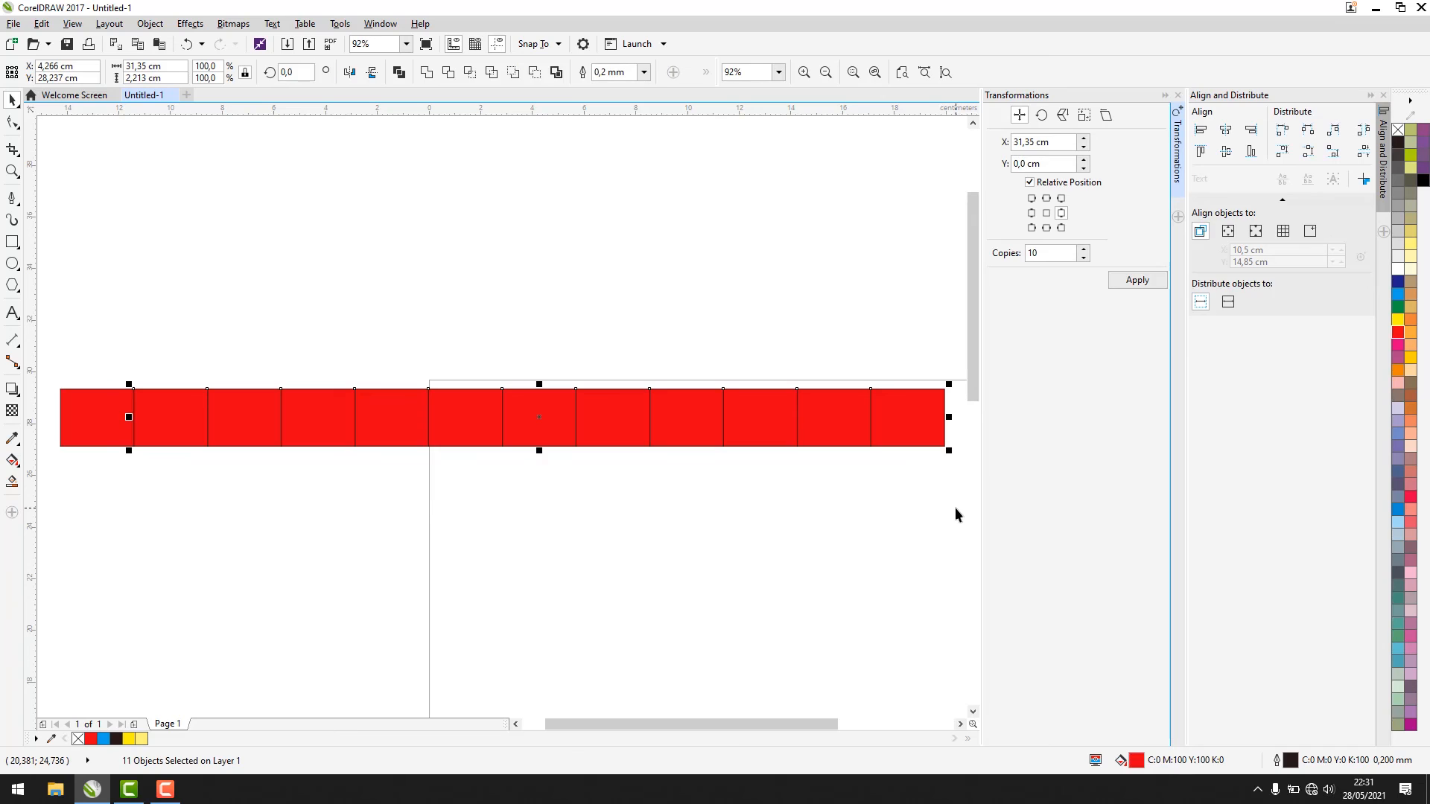
pyautogui.press('Delete')
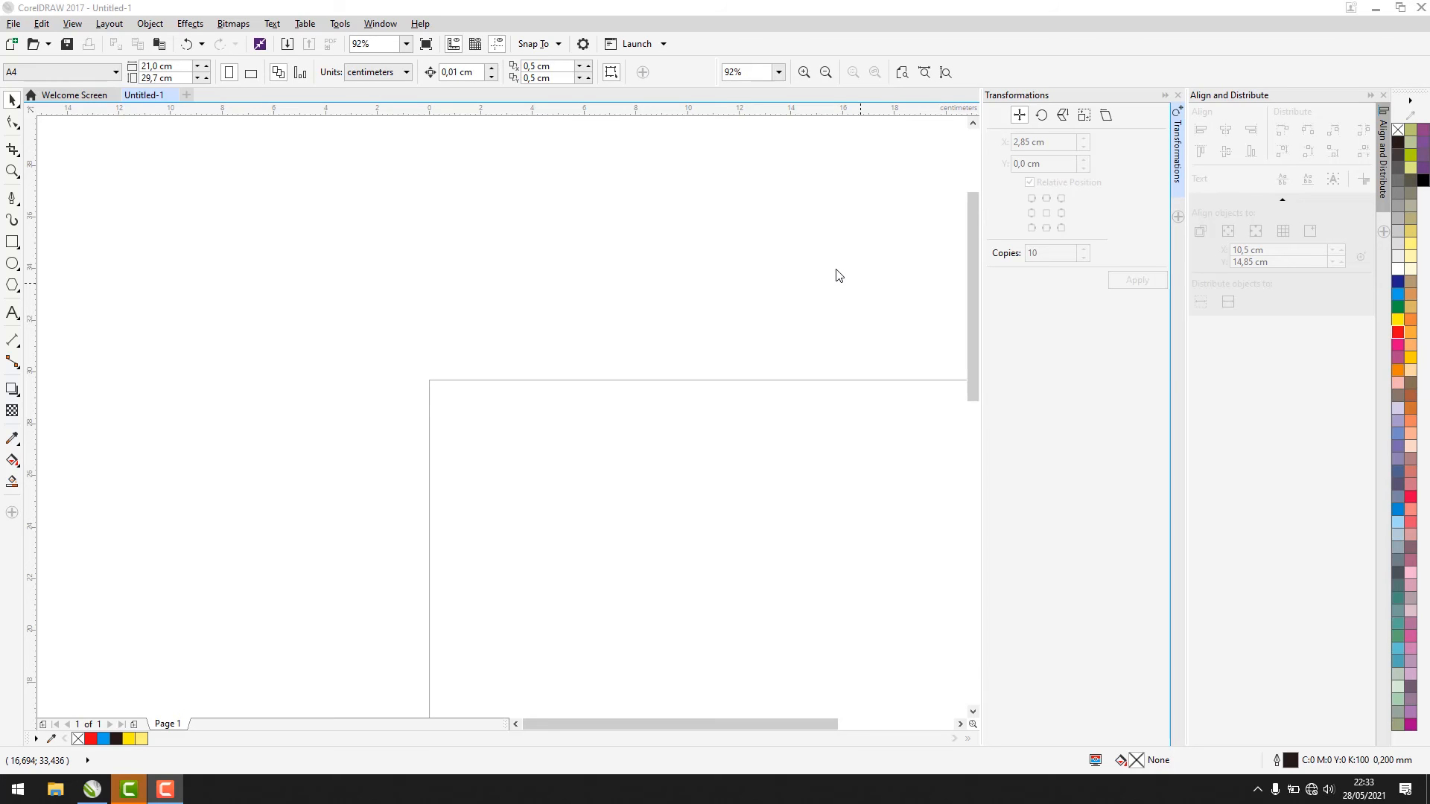
# Step: Add an unfilled rectangle about 11.1 by 7.1 cm beyond the upper-left corner of the page
pyautogui.click(195, 287)
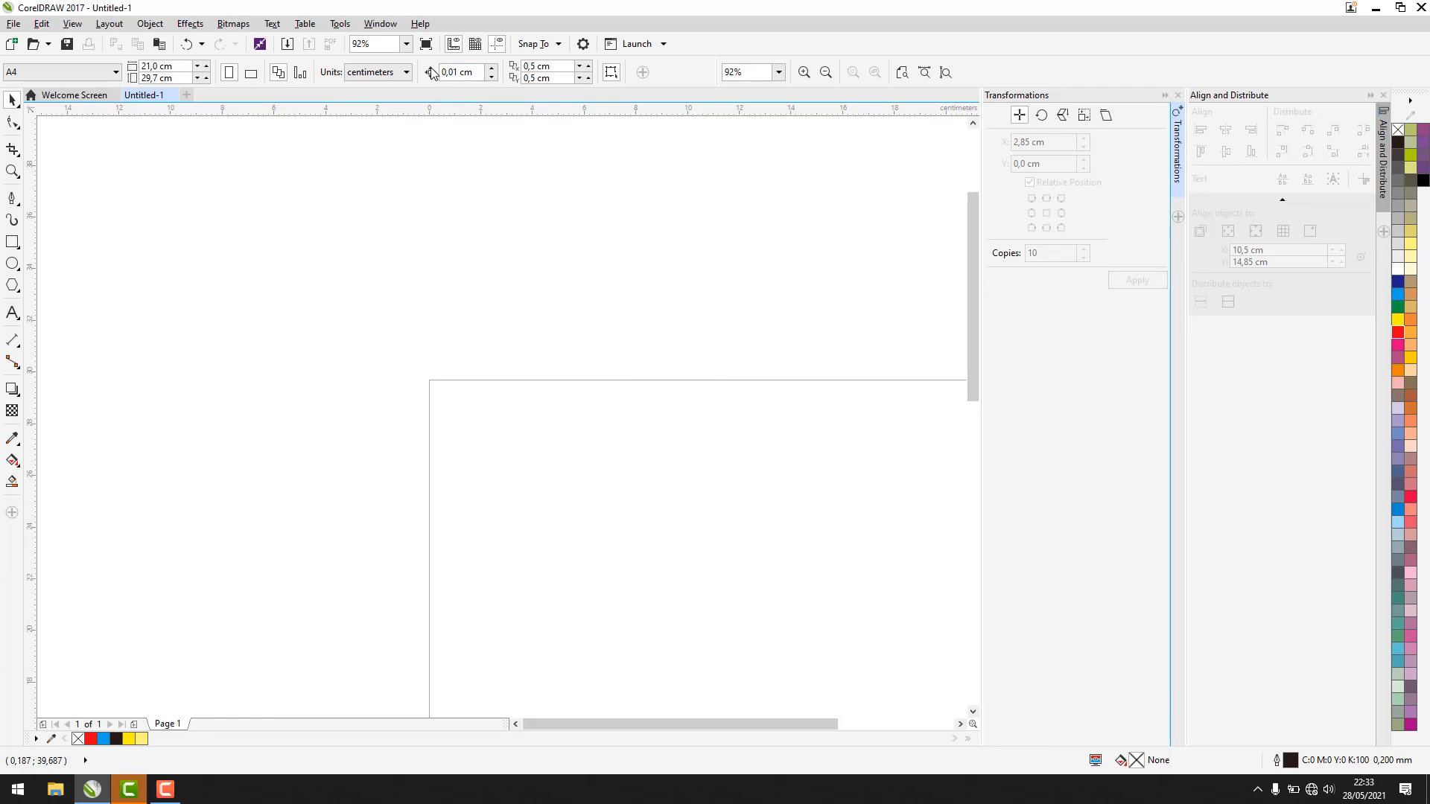
pyautogui.hotkey('ctrl', 'v')
pyautogui.click(216, 231)
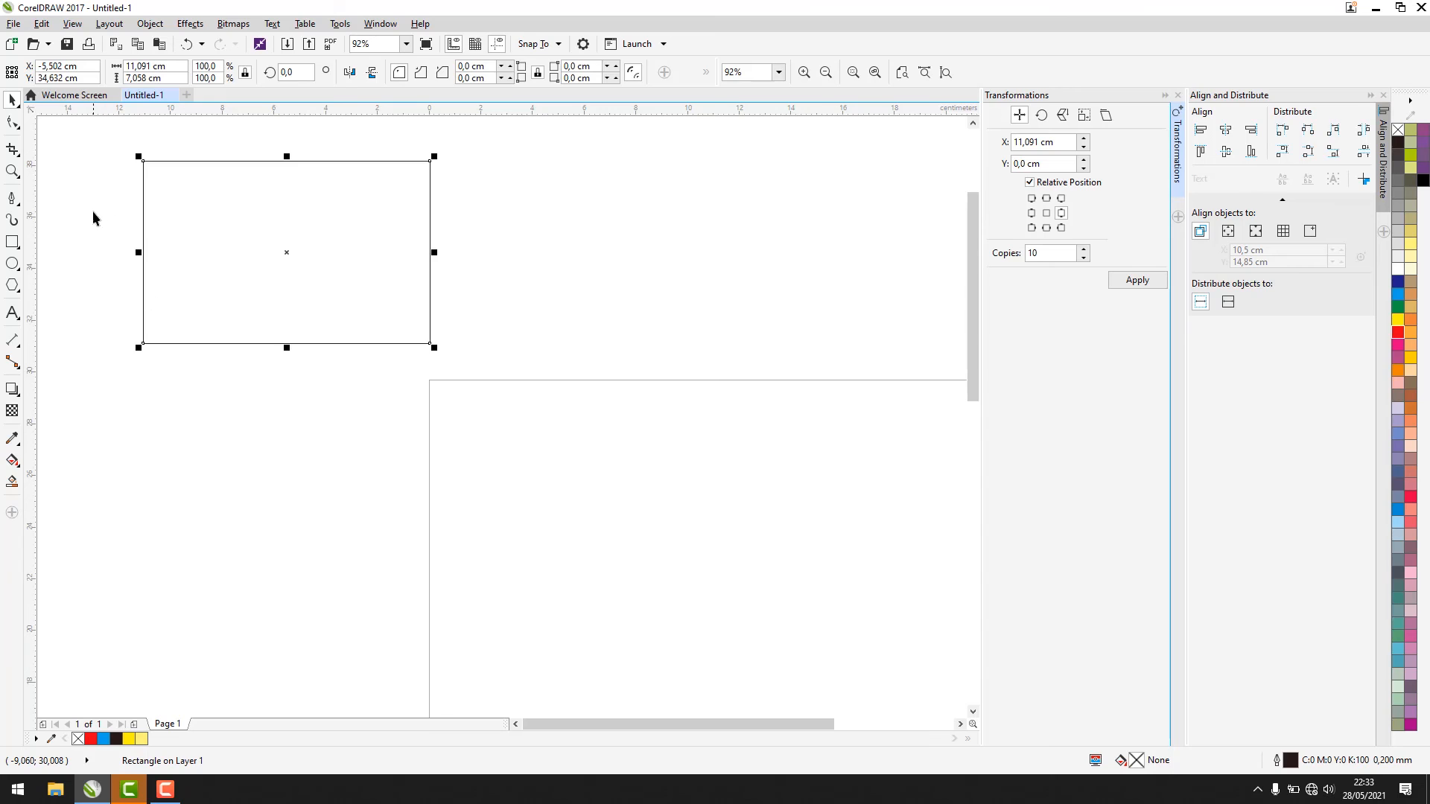
# Step: Select the unfilled rectangle with a surrounding marquee and clear the selection, doing this twice
pyautogui.click(107, 192)
pyautogui.moveTo(96, 138); pyautogui.dragTo(507, 378)
pyautogui.click(314, 450)
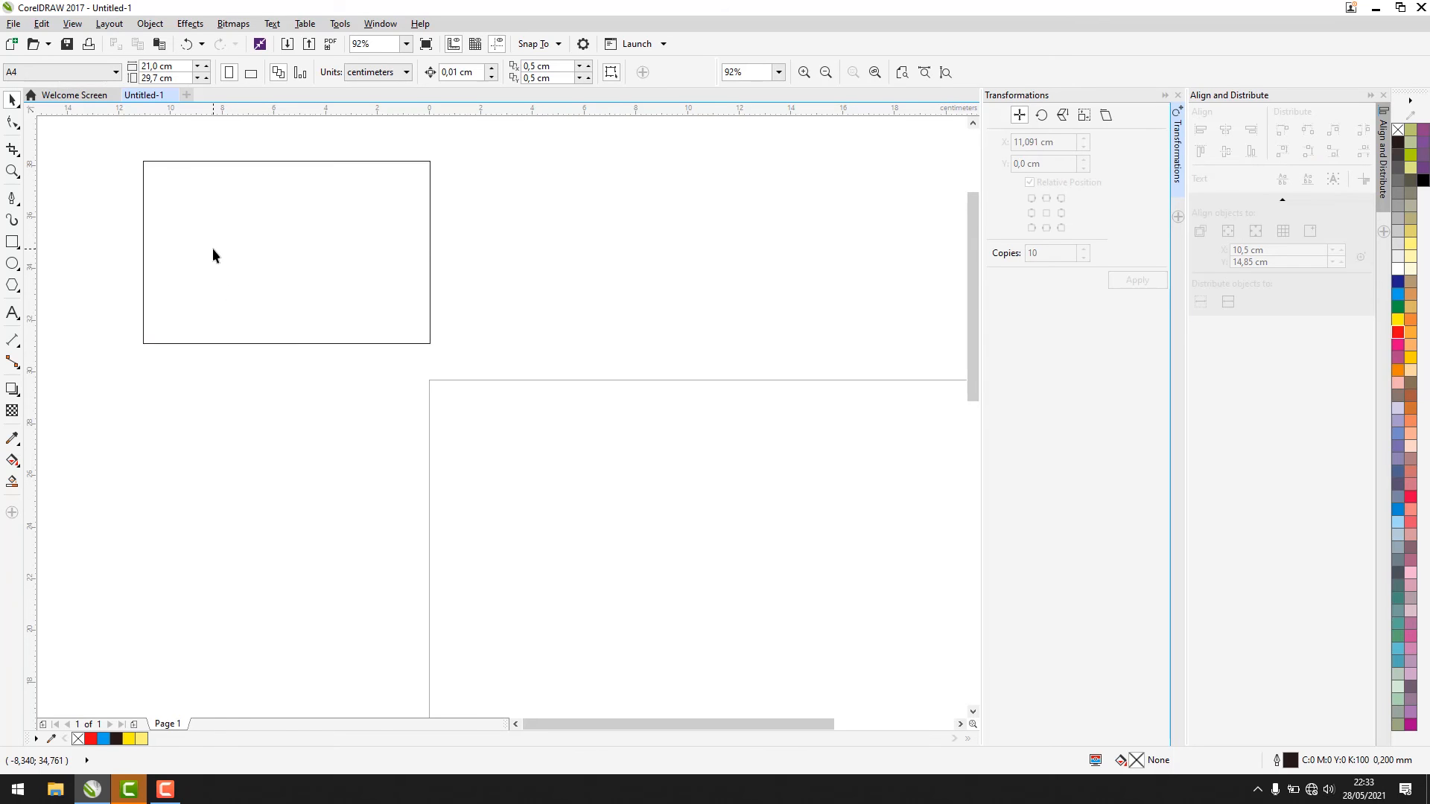
pyautogui.click(195, 211)
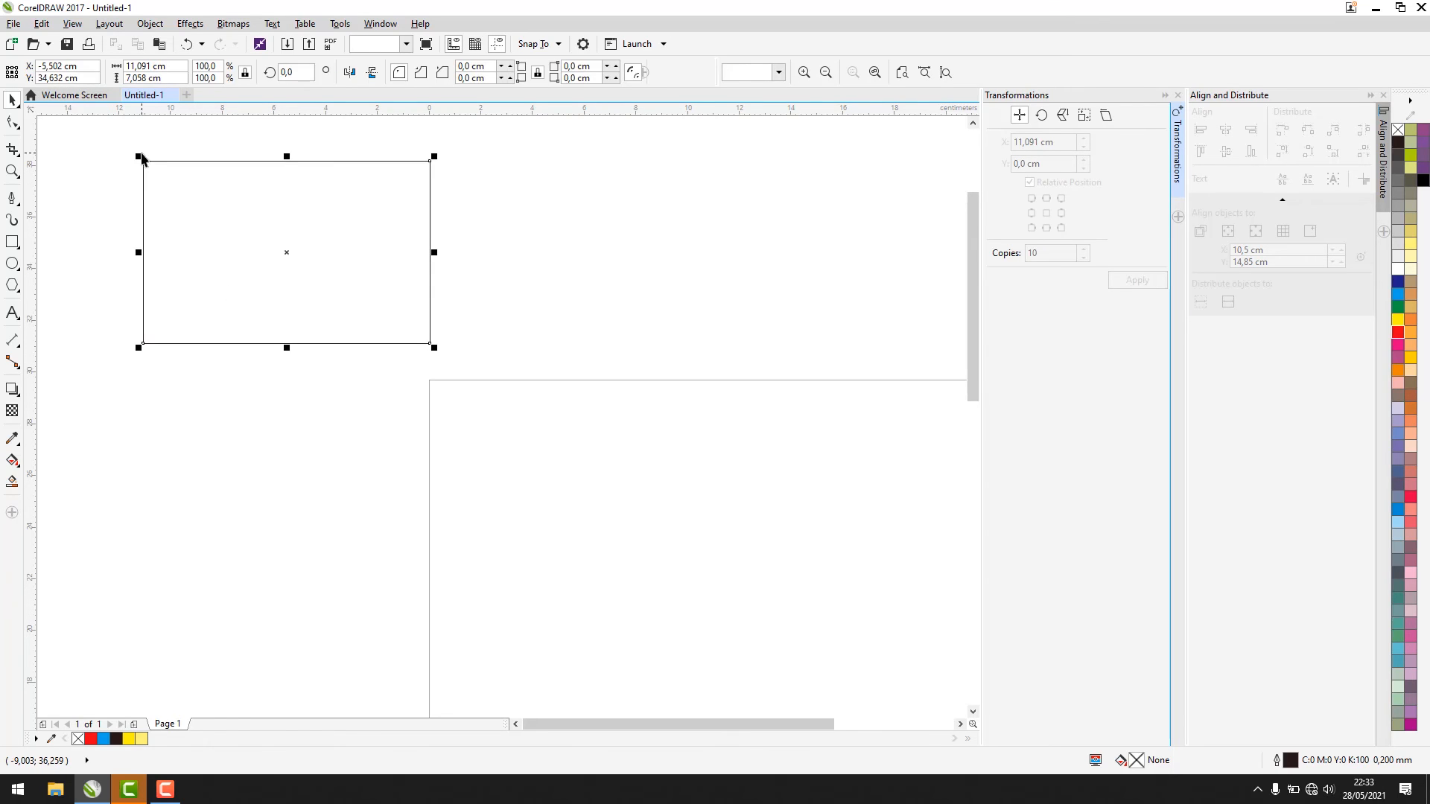
pyautogui.moveTo(102, 139); pyautogui.dragTo(525, 391)
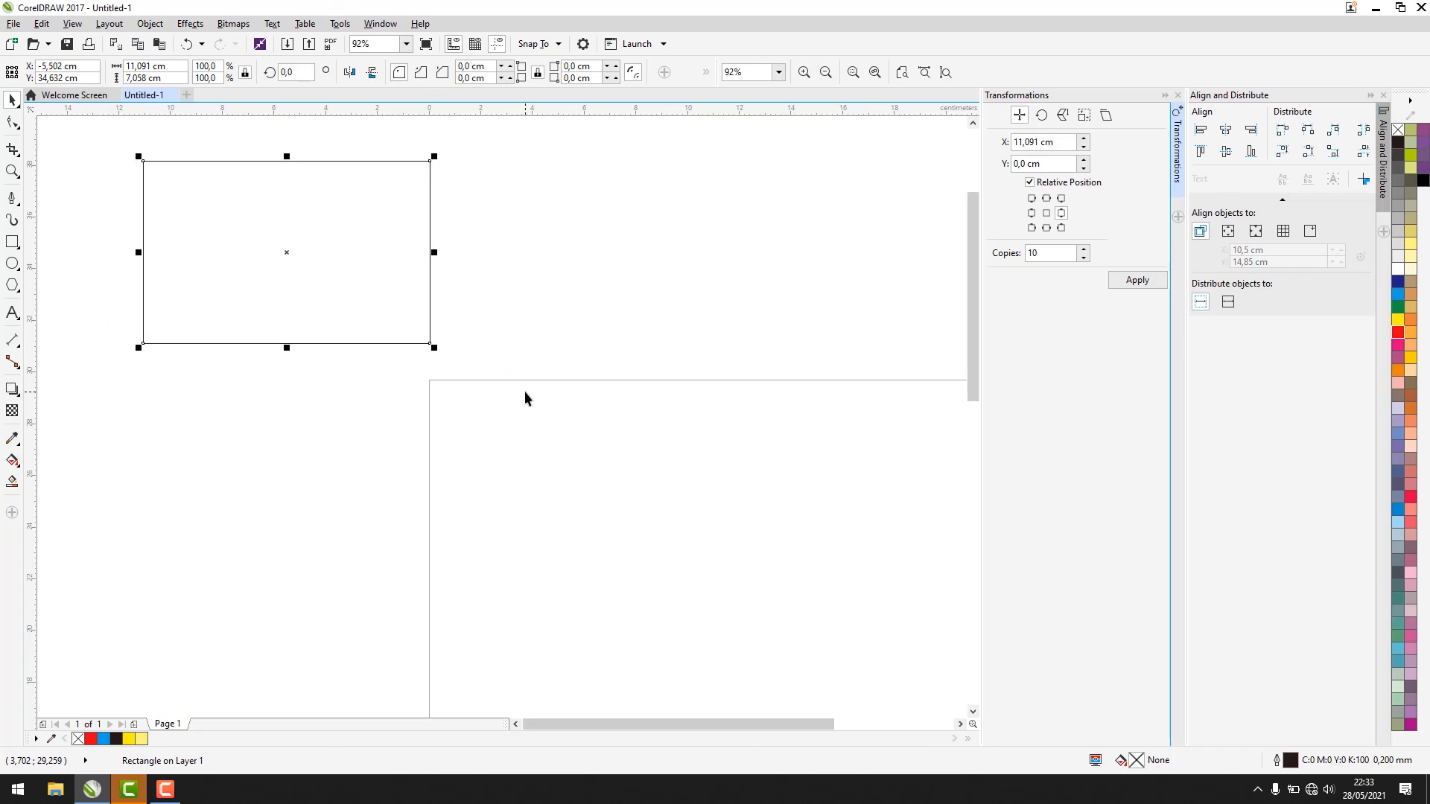
pyautogui.click(537, 279)
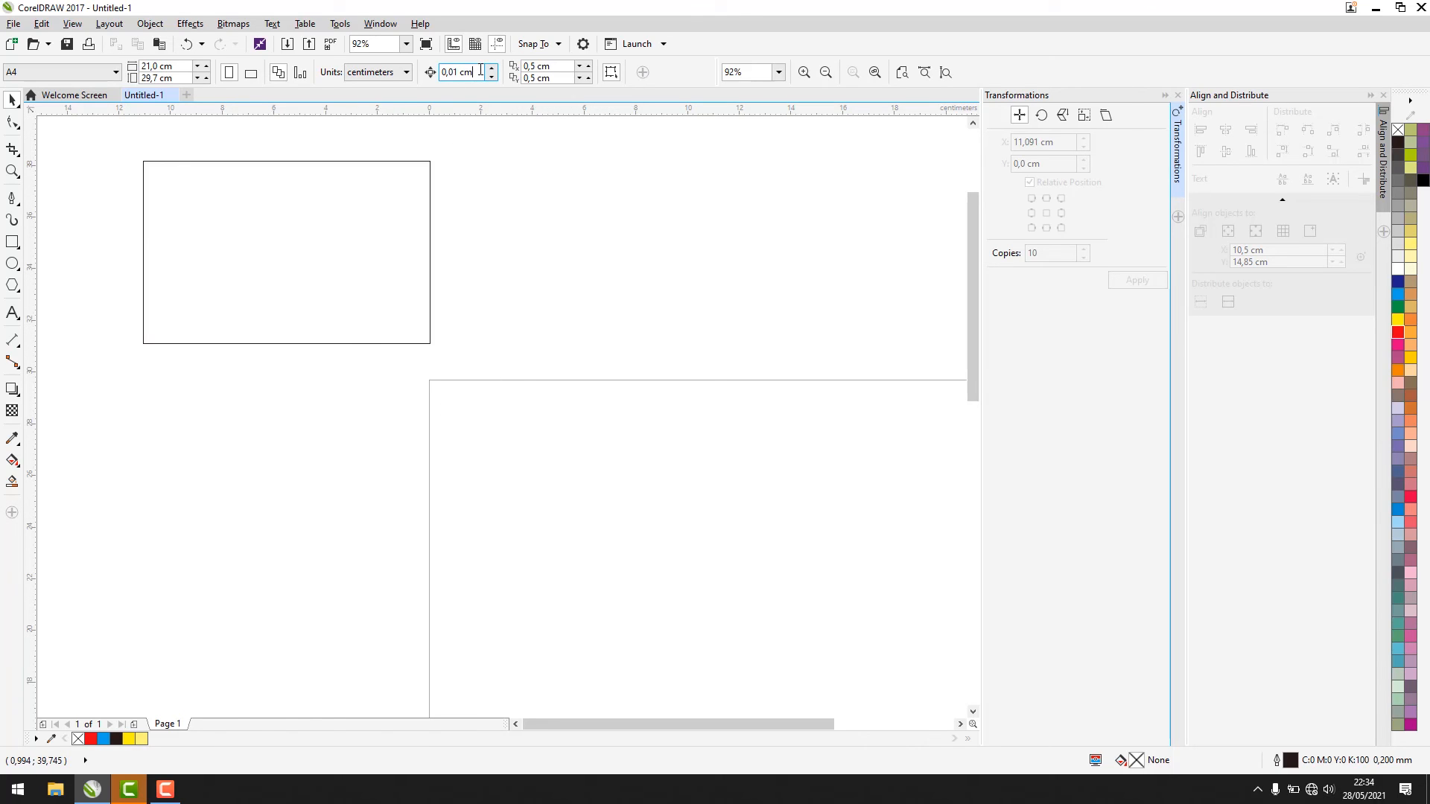
# Step: Set the nudge distance to 5 cm
pyautogui.moveTo(459, 71); pyautogui.dragTo(441, 71)
pyautogui.write('5')
pyautogui.press('Return')
# Step: Nudge the unfilled rectangle 5 cm down and 5 cm to the right
pyautogui.click(314, 265)
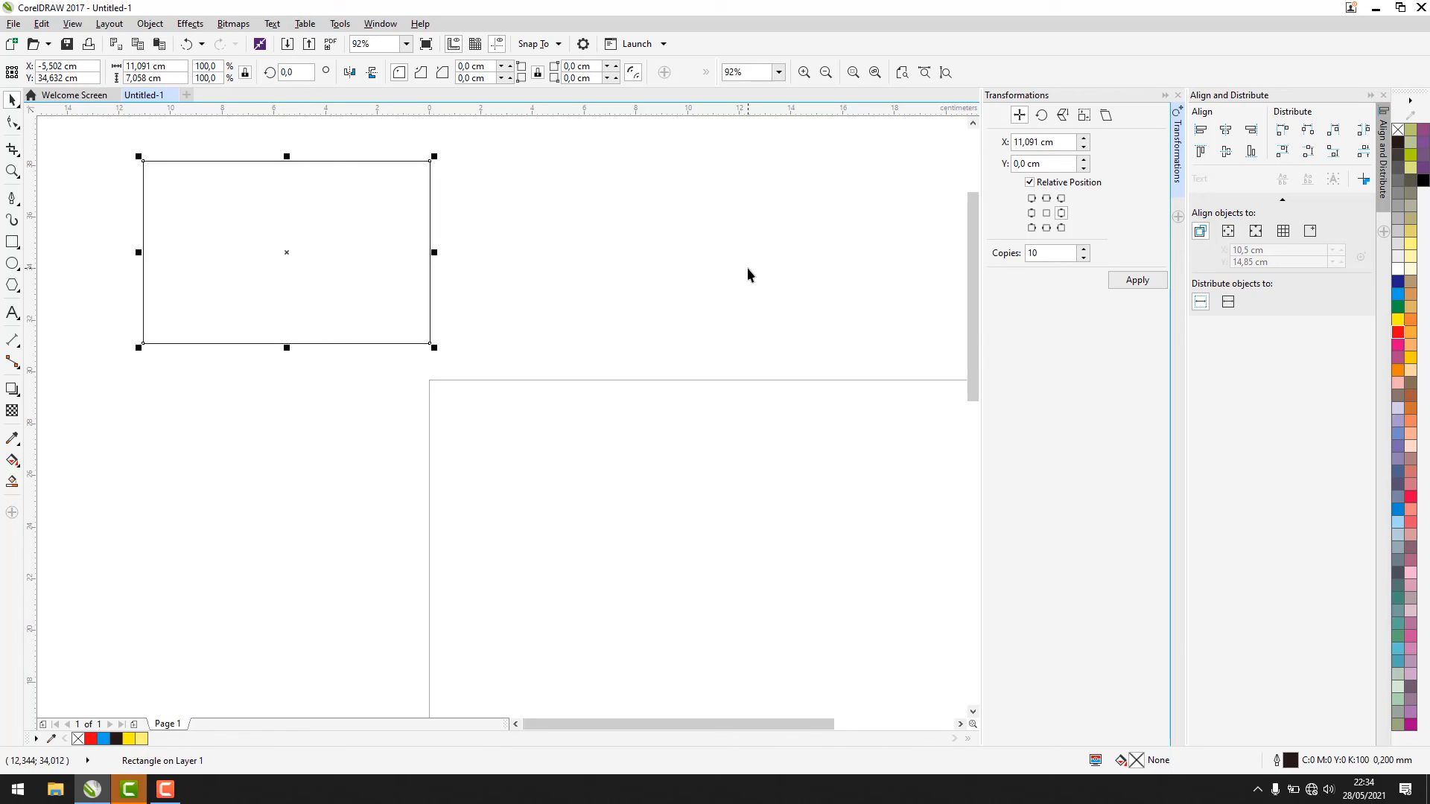
pyautogui.click(273, 444)
pyautogui.click(248, 231)
pyautogui.press('Down')
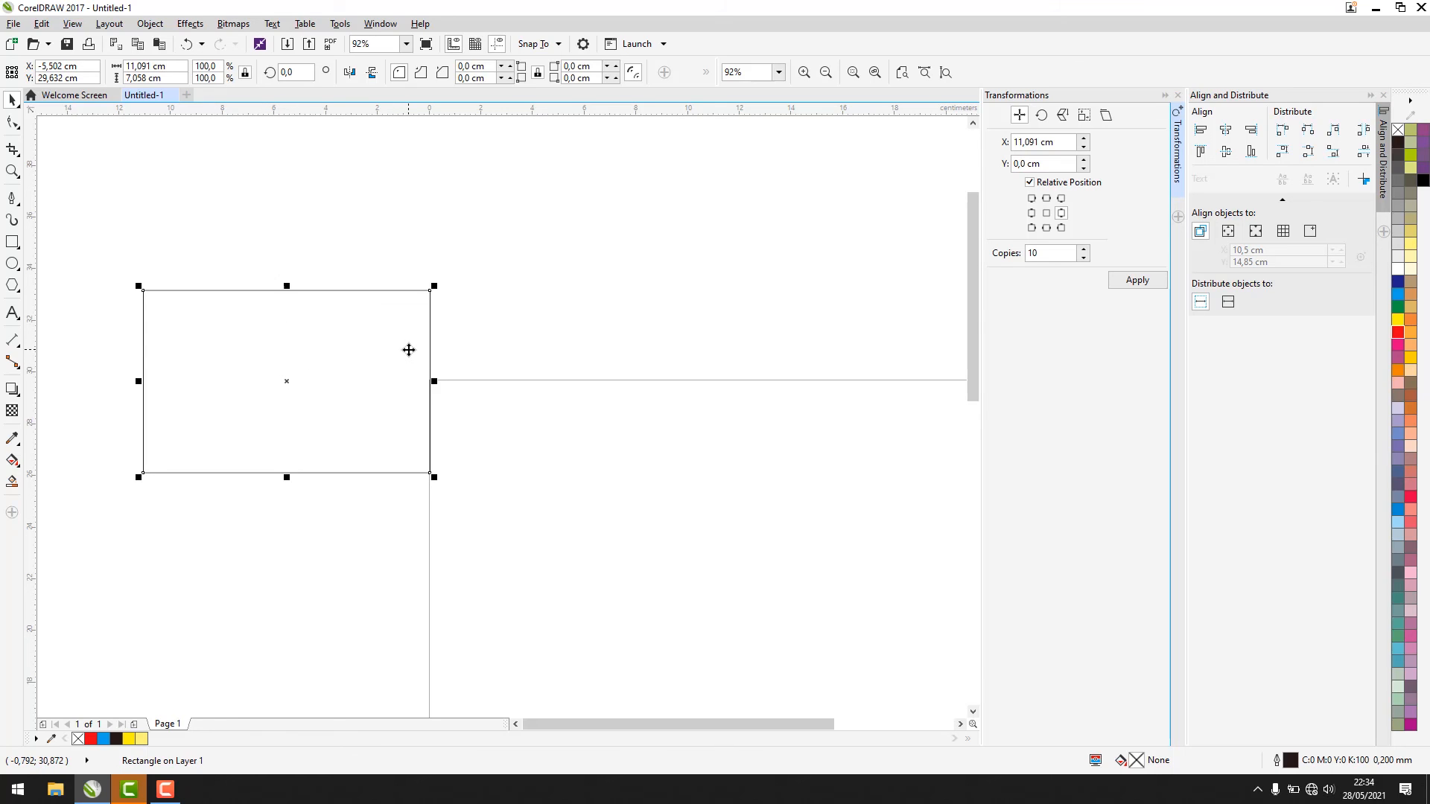
pyautogui.press('Right')
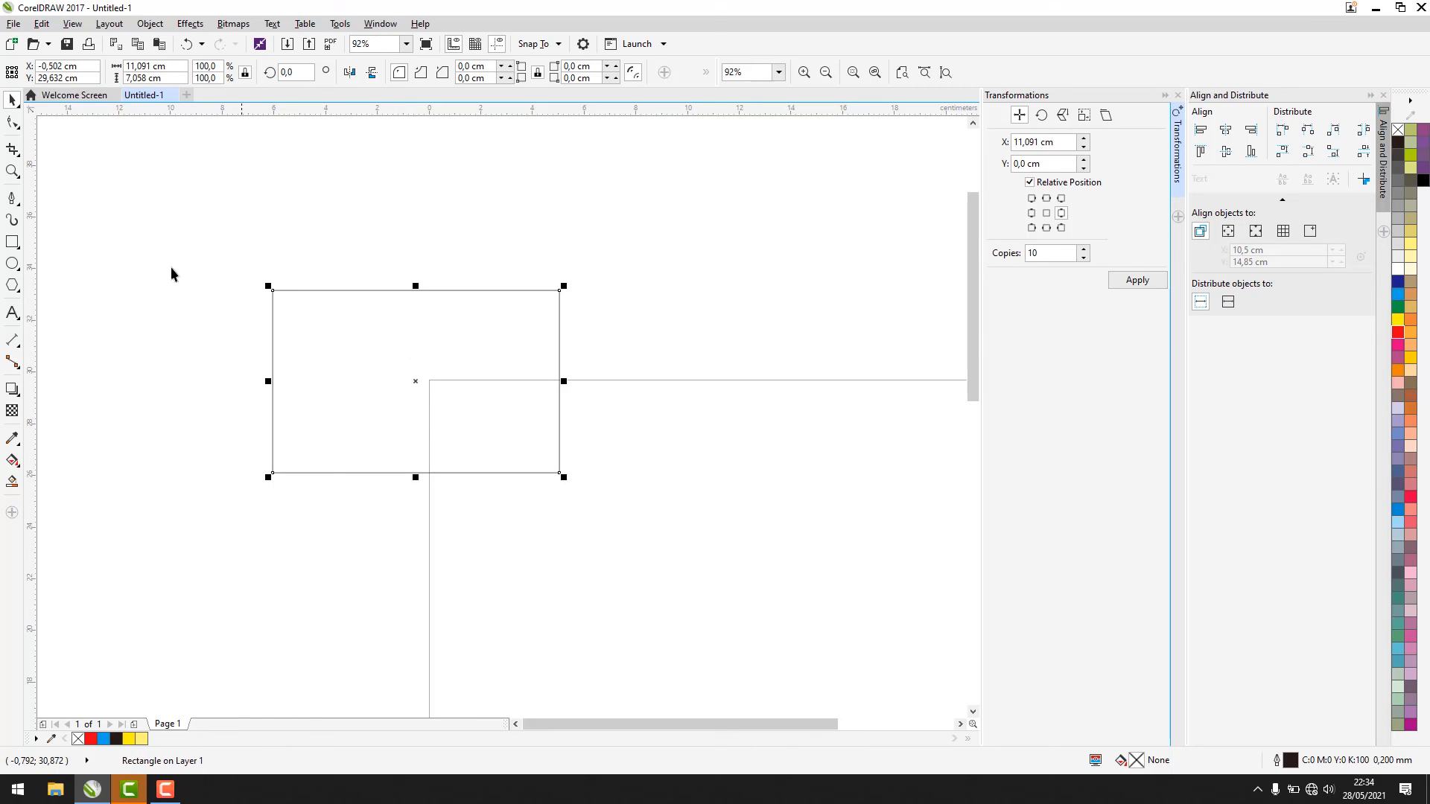
# Step: Delete the nudged rectangle
pyautogui.click(190, 269)
pyautogui.moveTo(170, 216); pyautogui.dragTo(632, 525)
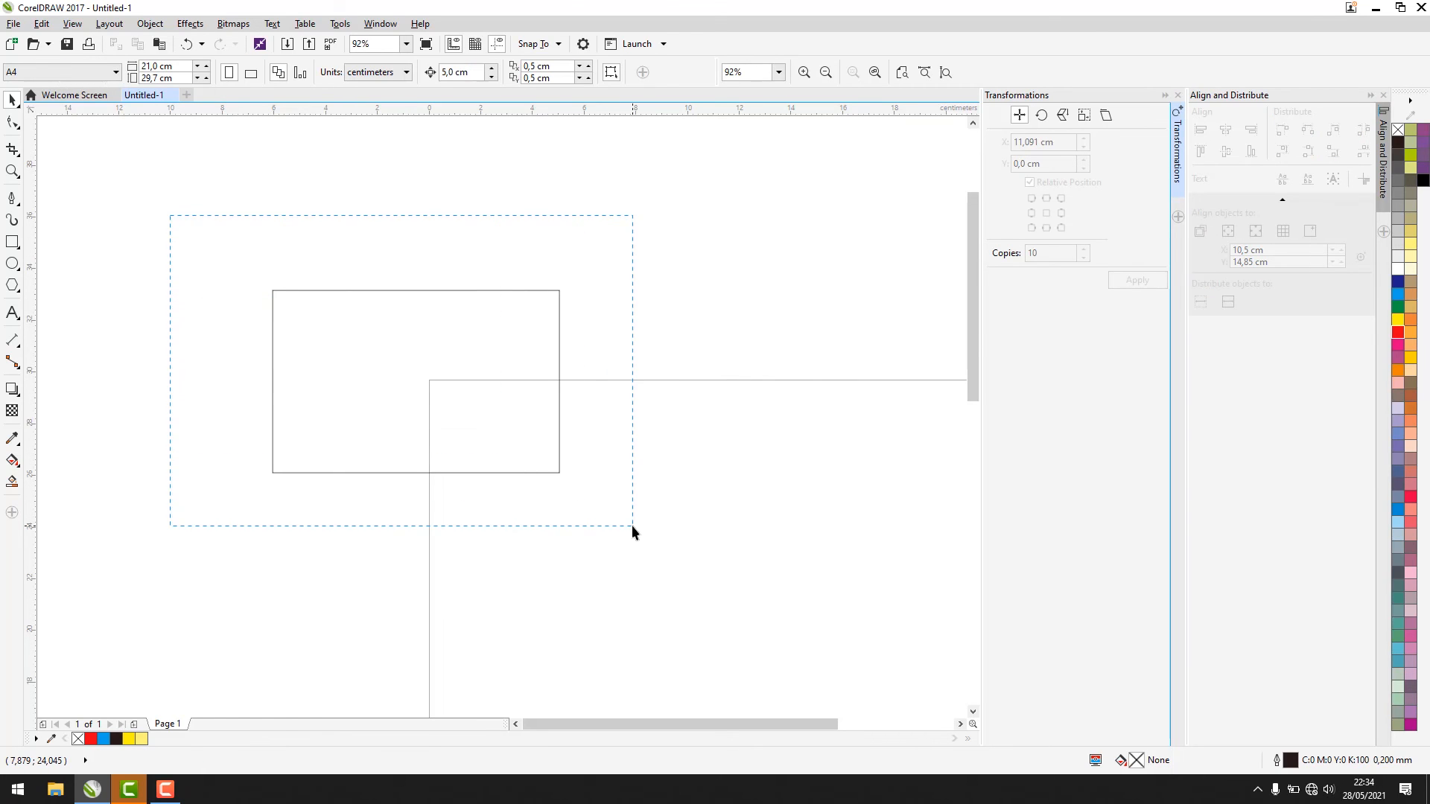
pyautogui.press('Escape')
pyautogui.click(376, 341)
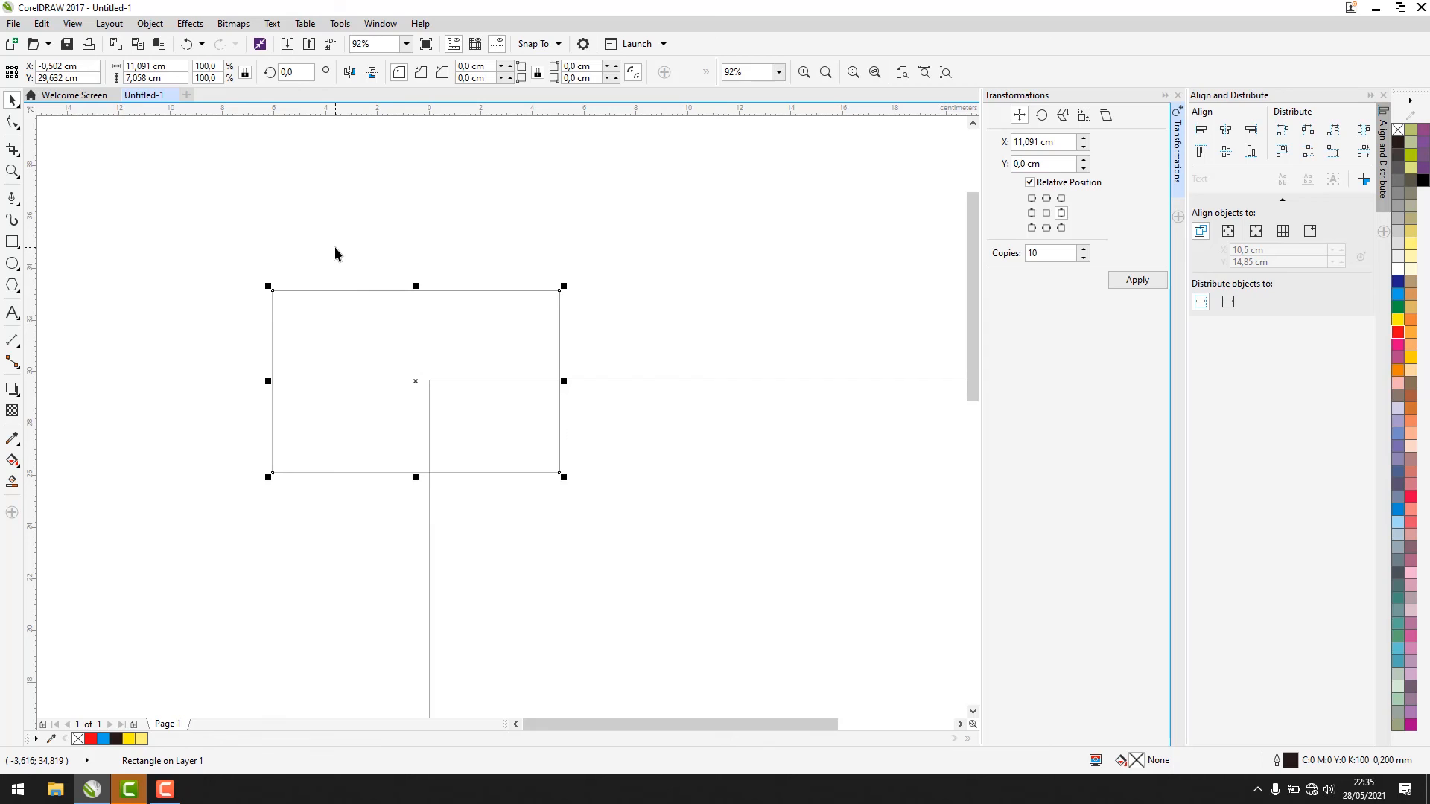
pyautogui.click(334, 249)
pyautogui.click(367, 347)
pyautogui.press('Delete')
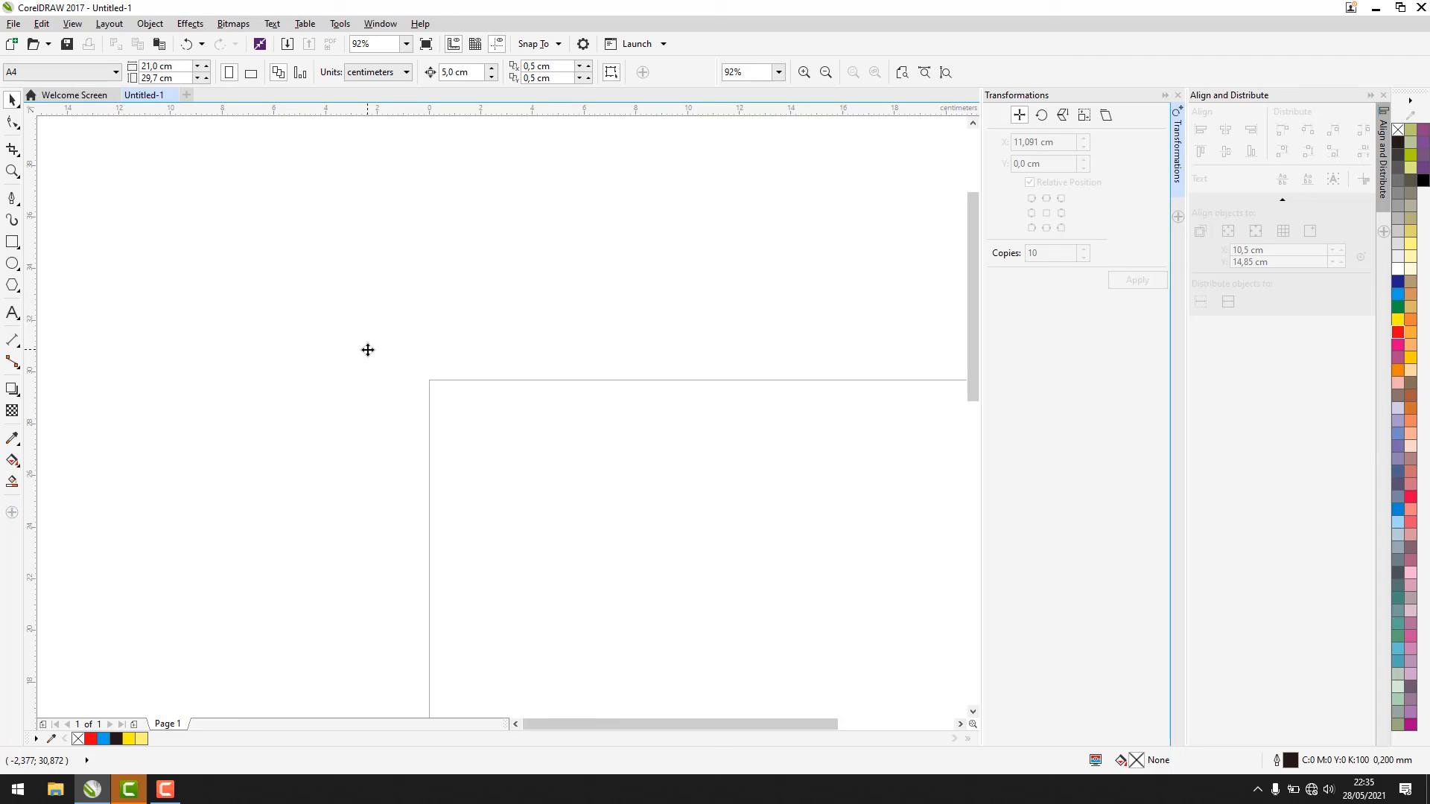
# Step: Draw a square about 4.7 by 4.7 cm in the upper left of the drawing area
pyautogui.click(13, 243)
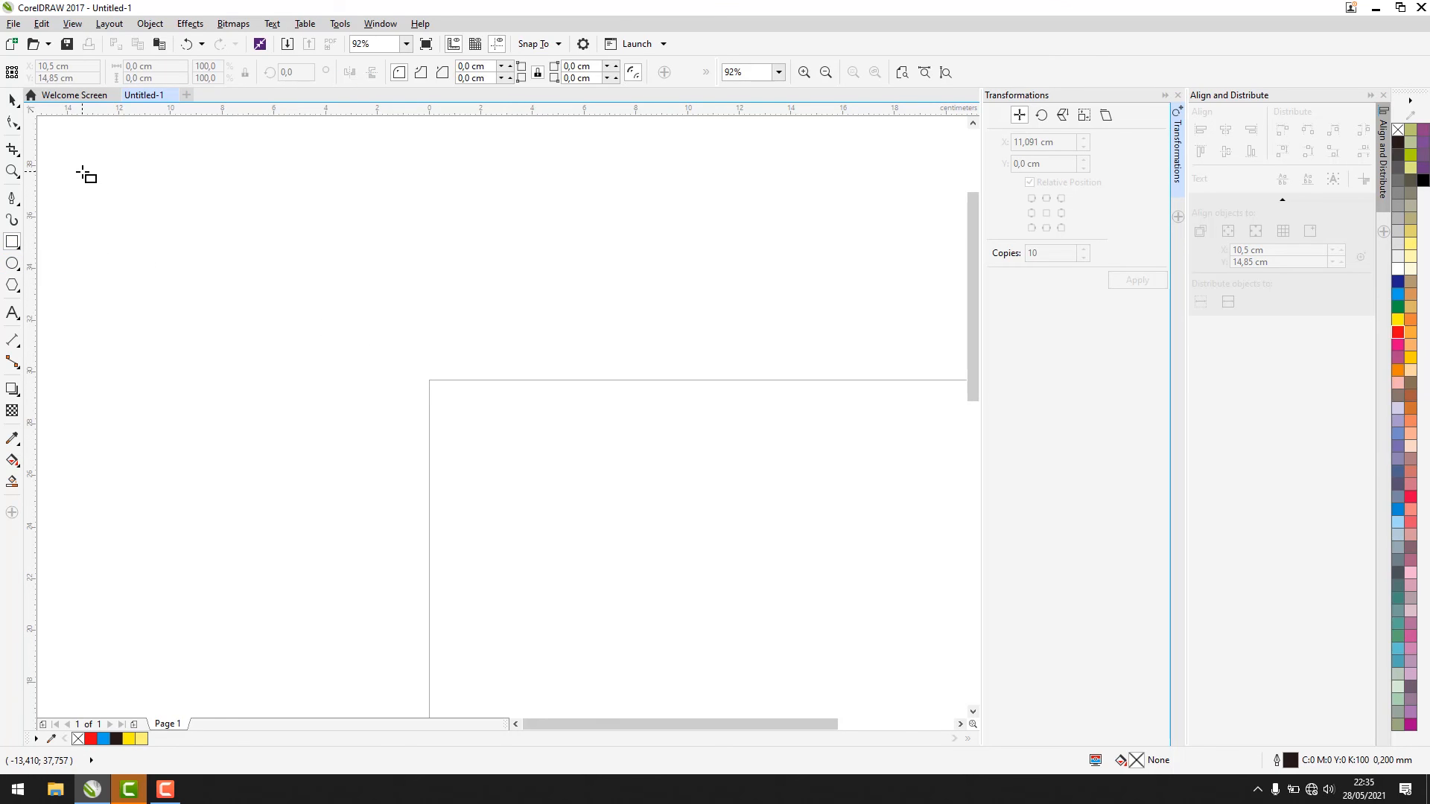
pyautogui.moveTo(82, 171); pyautogui.dragTo(202, 292)
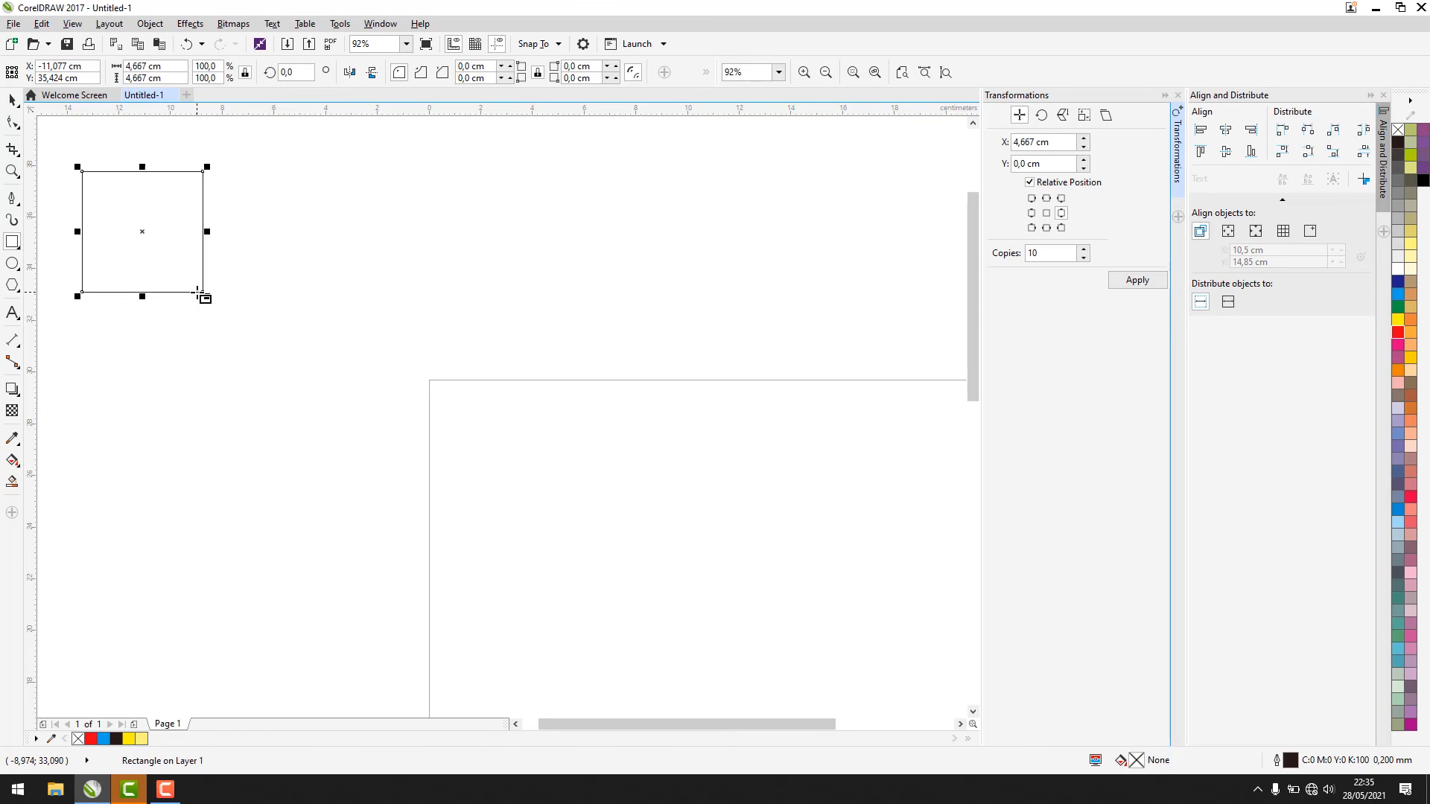
# Step: Move the square so it sits just above and to the left of the page's upper-left corner, centred at about X -2.55, Y 34.96 cm
pyautogui.press('space')
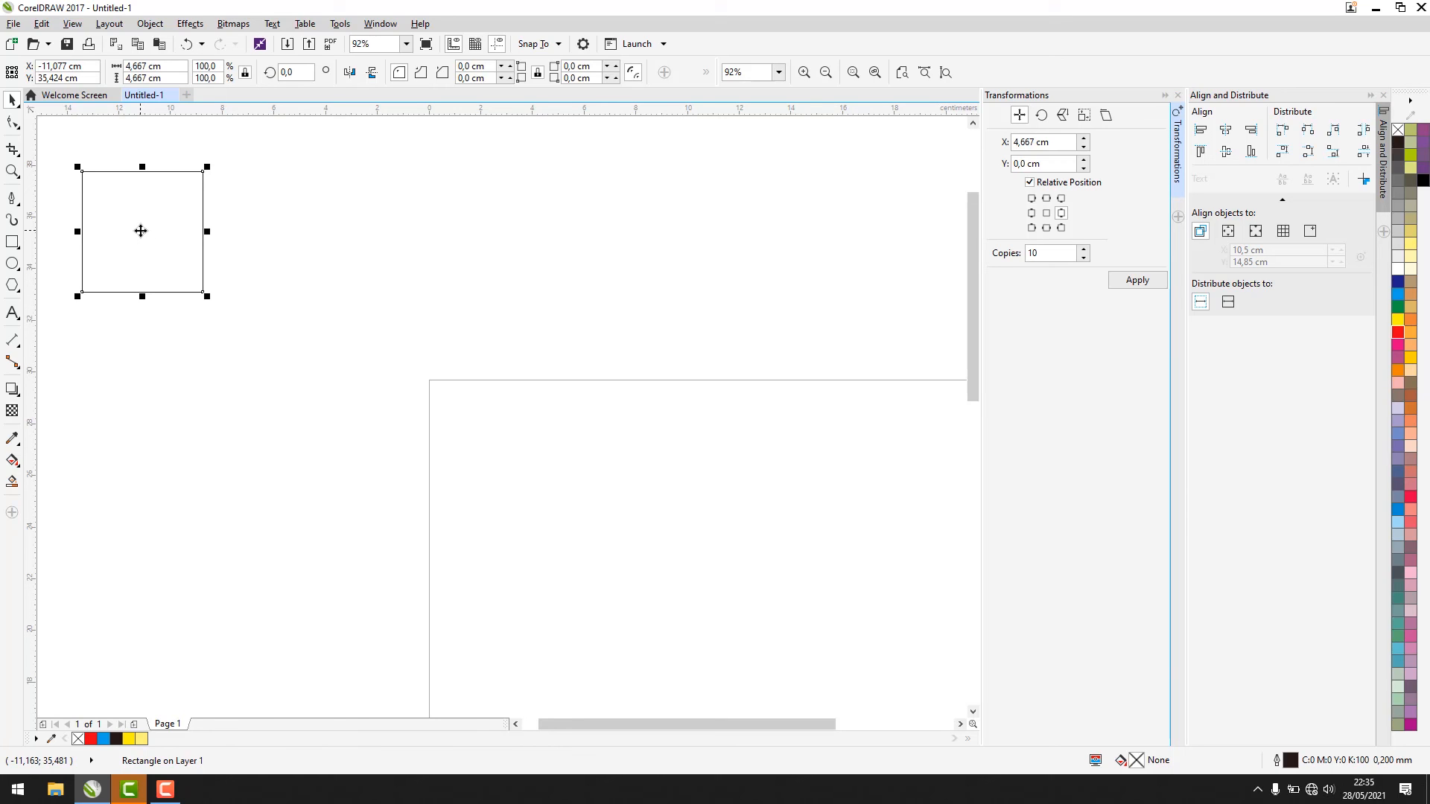
pyautogui.moveTo(140, 231); pyautogui.dragTo(227, 233)
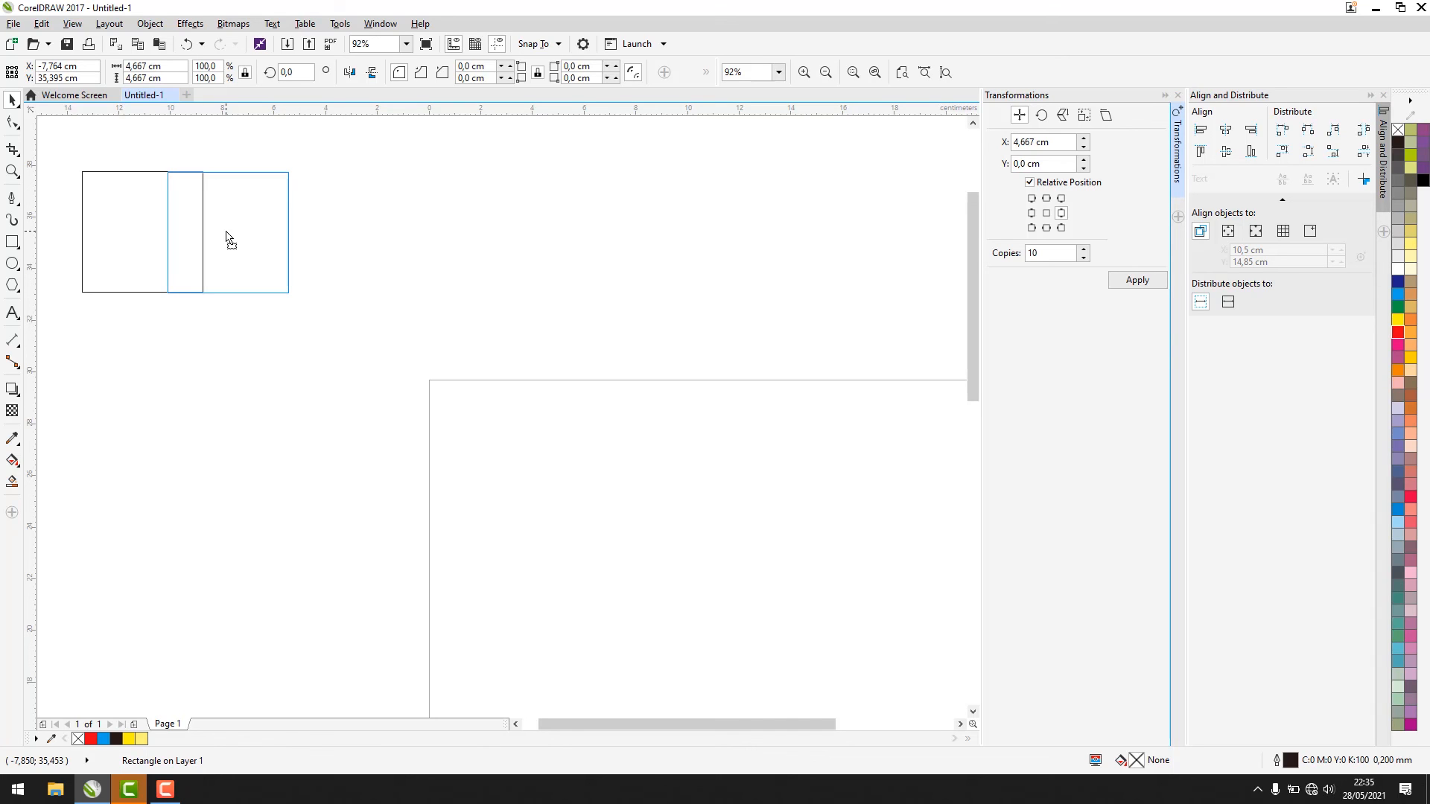
pyautogui.moveTo(226, 233); pyautogui.dragTo(172, 260)
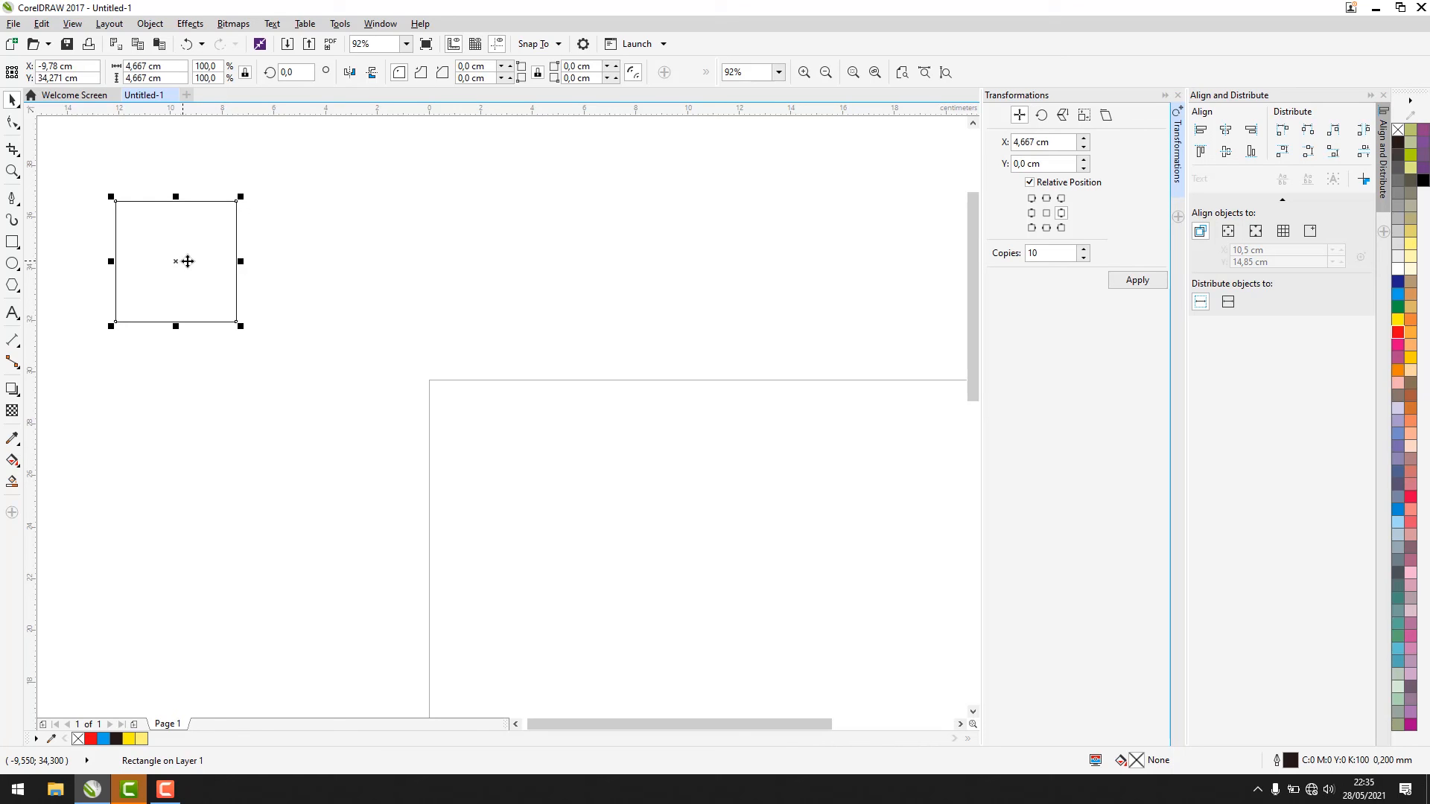
pyautogui.moveTo(175, 259); pyautogui.dragTo(365, 326)
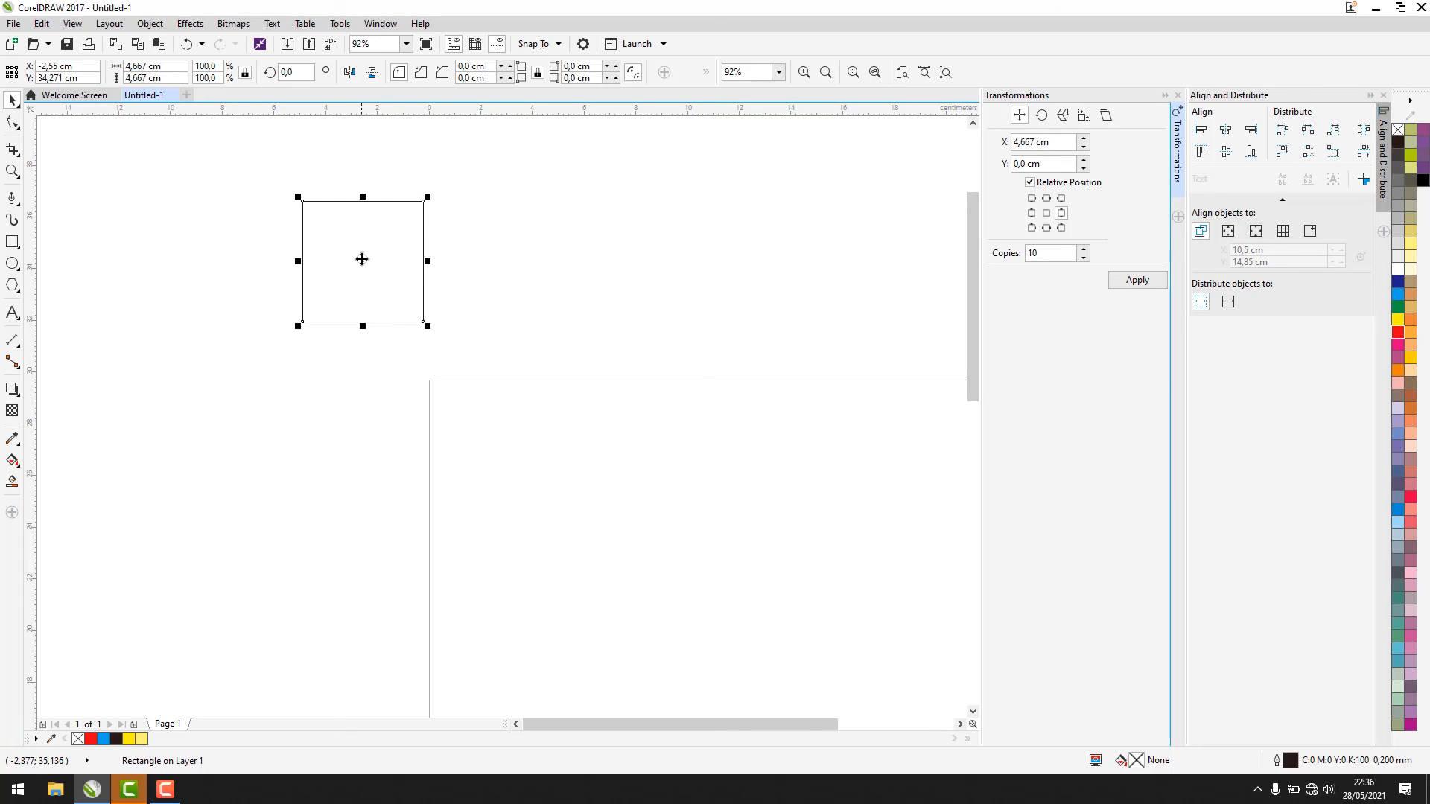
pyautogui.moveTo(360, 270)
pyautogui.mouseDown()
pyautogui.moveTo(361, 376)
pyautogui.moveTo(348, 214)
pyautogui.moveTo(354, 342)
pyautogui.moveTo(361, 236)
pyautogui.moveTo(358, 373)
pyautogui.moveTo(344, 204)
pyautogui.moveTo(365, 253)
pyautogui.mouseUp()
pyautogui.click(403, 227)
pyautogui.click(363, 223)
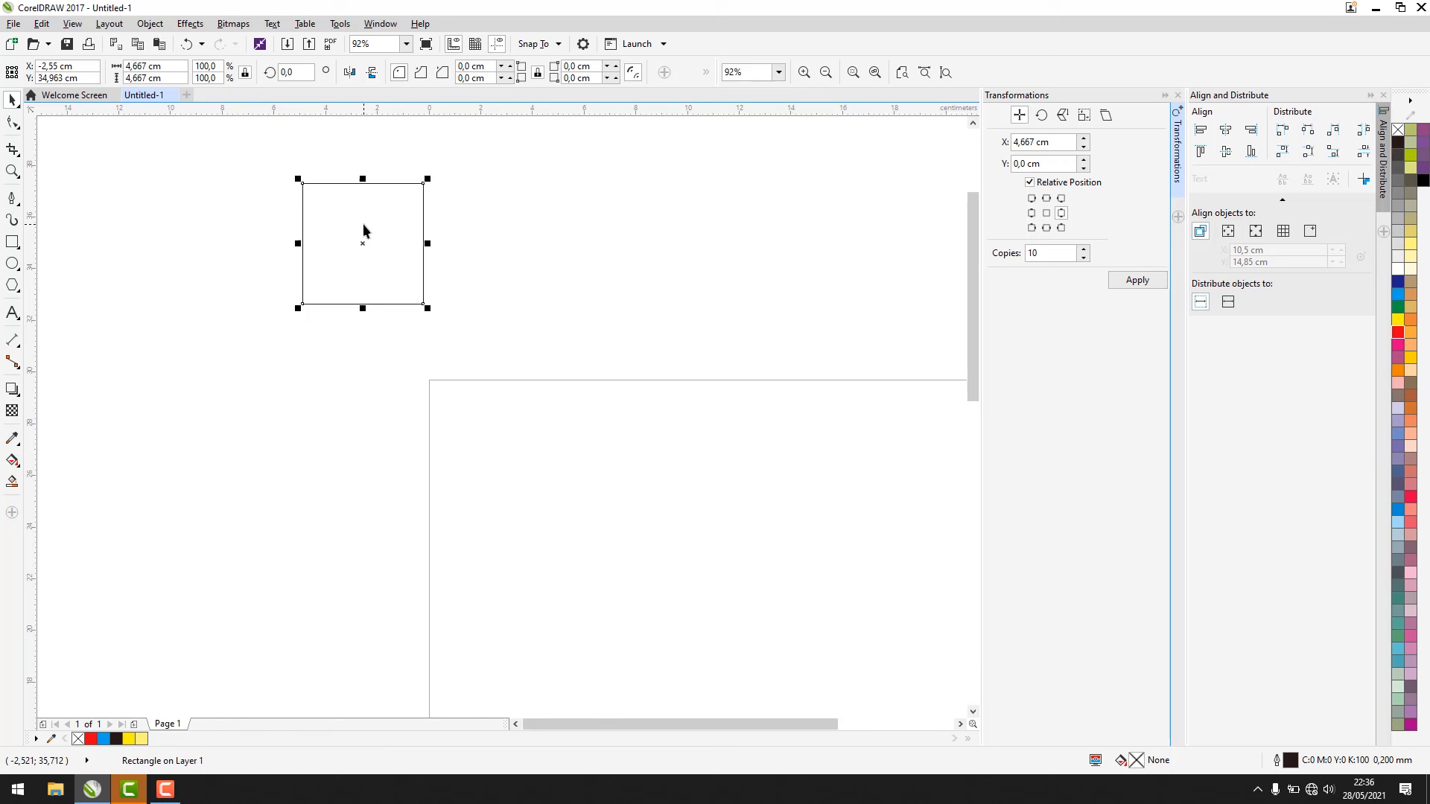
# Step: Convert the square to curves
pyautogui.click(194, 232)
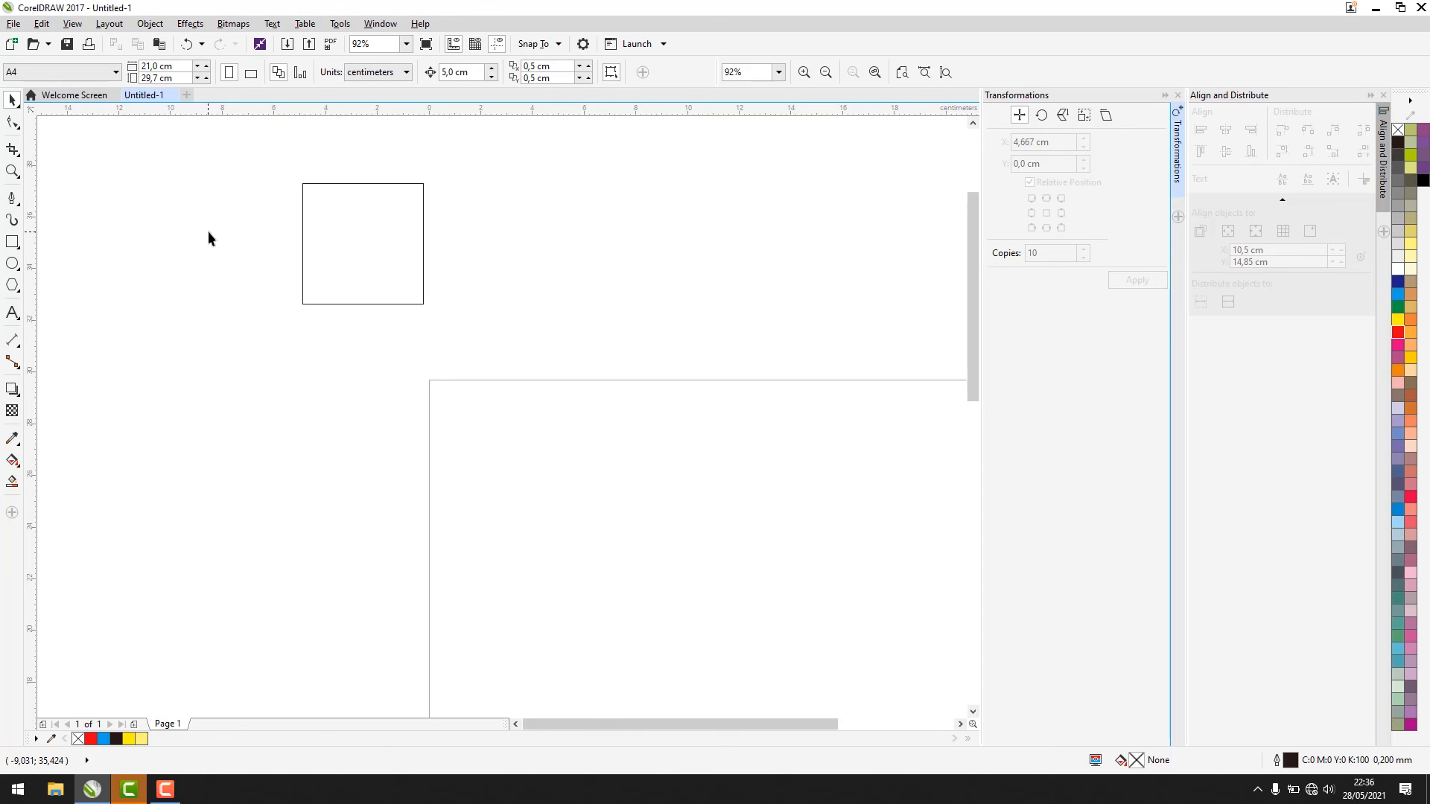
pyautogui.click(329, 235)
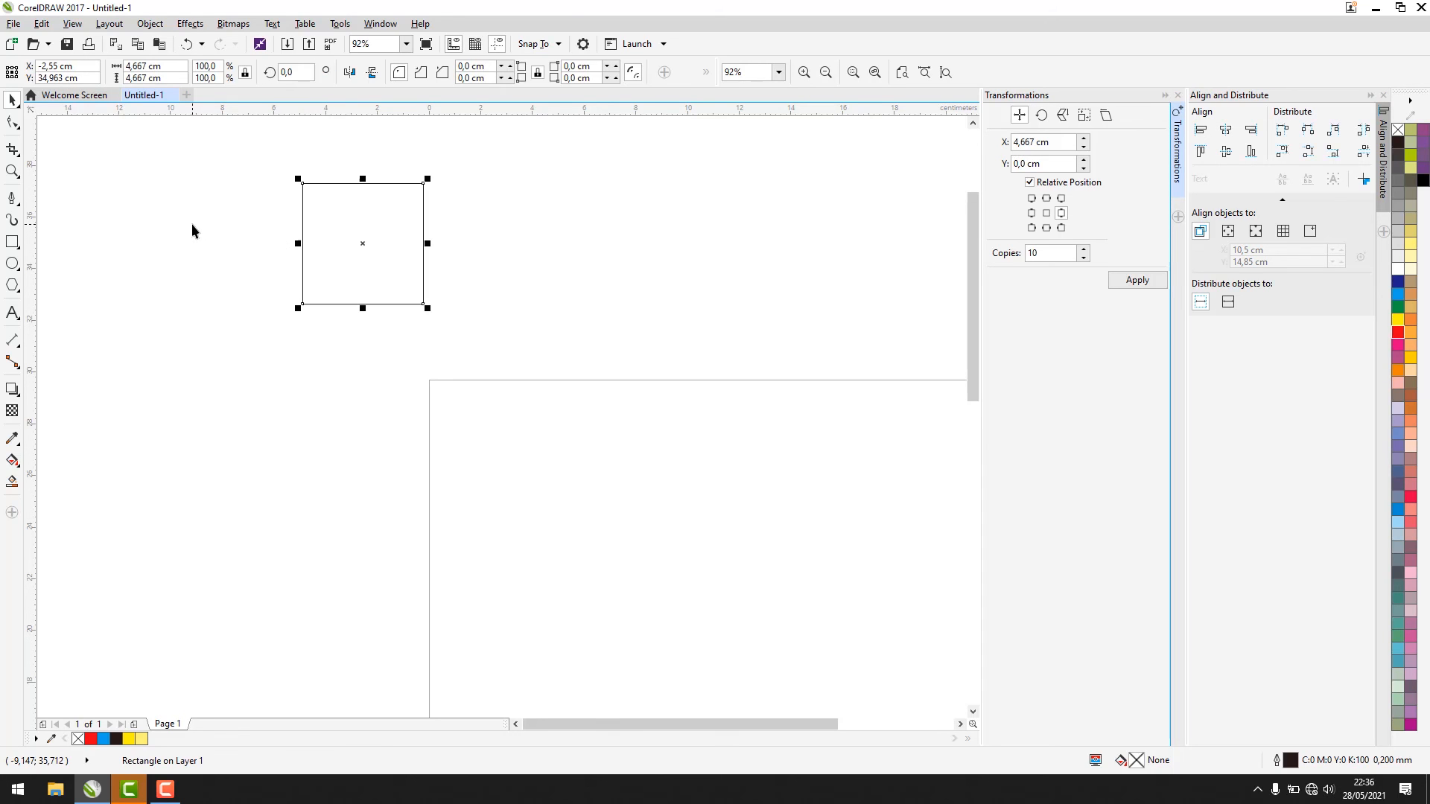
pyautogui.click(191, 225)
pyautogui.click(351, 224)
pyautogui.rightClick(352, 221)
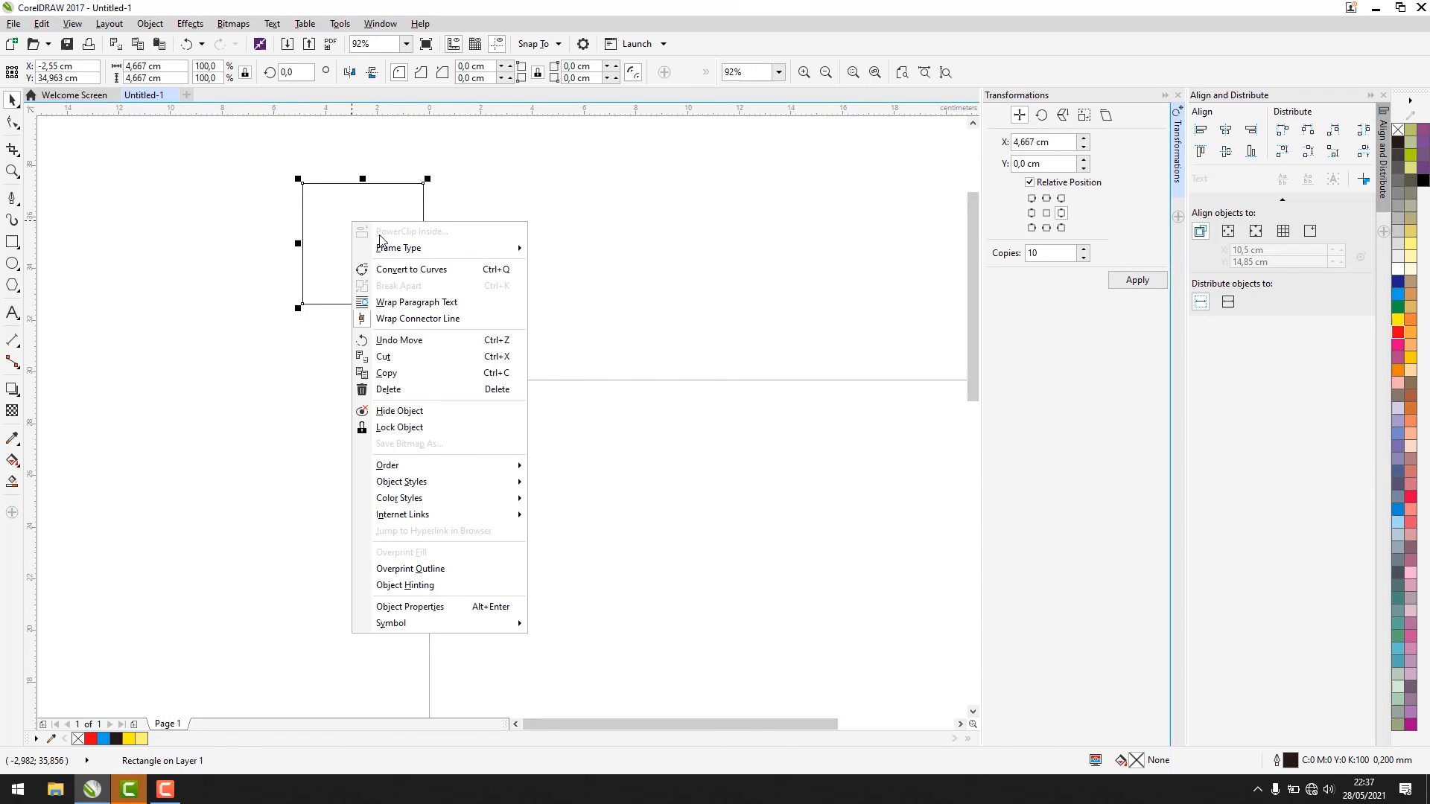
pyautogui.click(408, 271)
# Step: Examine the converted square's corner nodes with the Shape tool
pyautogui.click(516, 246)
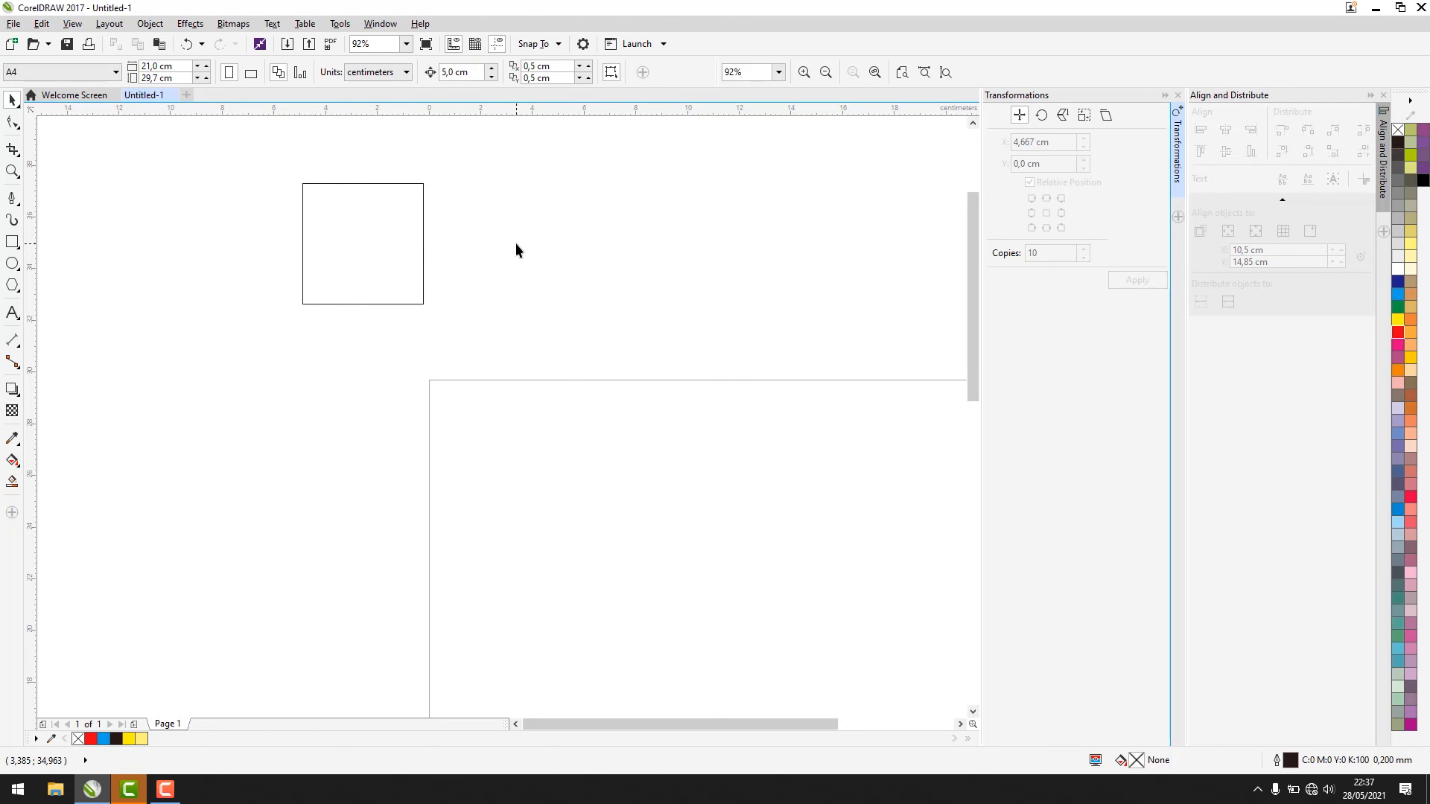
pyautogui.click(377, 253)
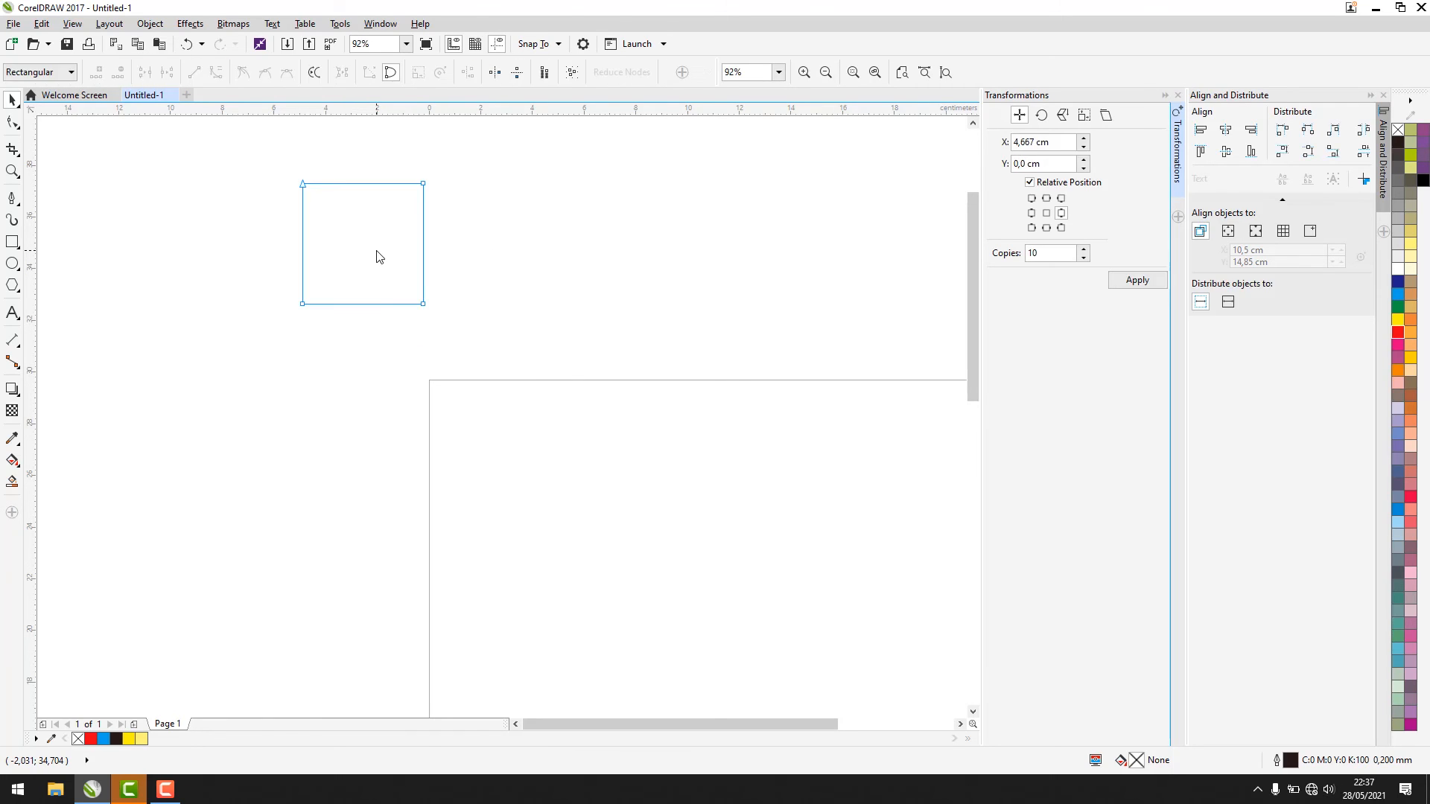
pyautogui.press('F10')
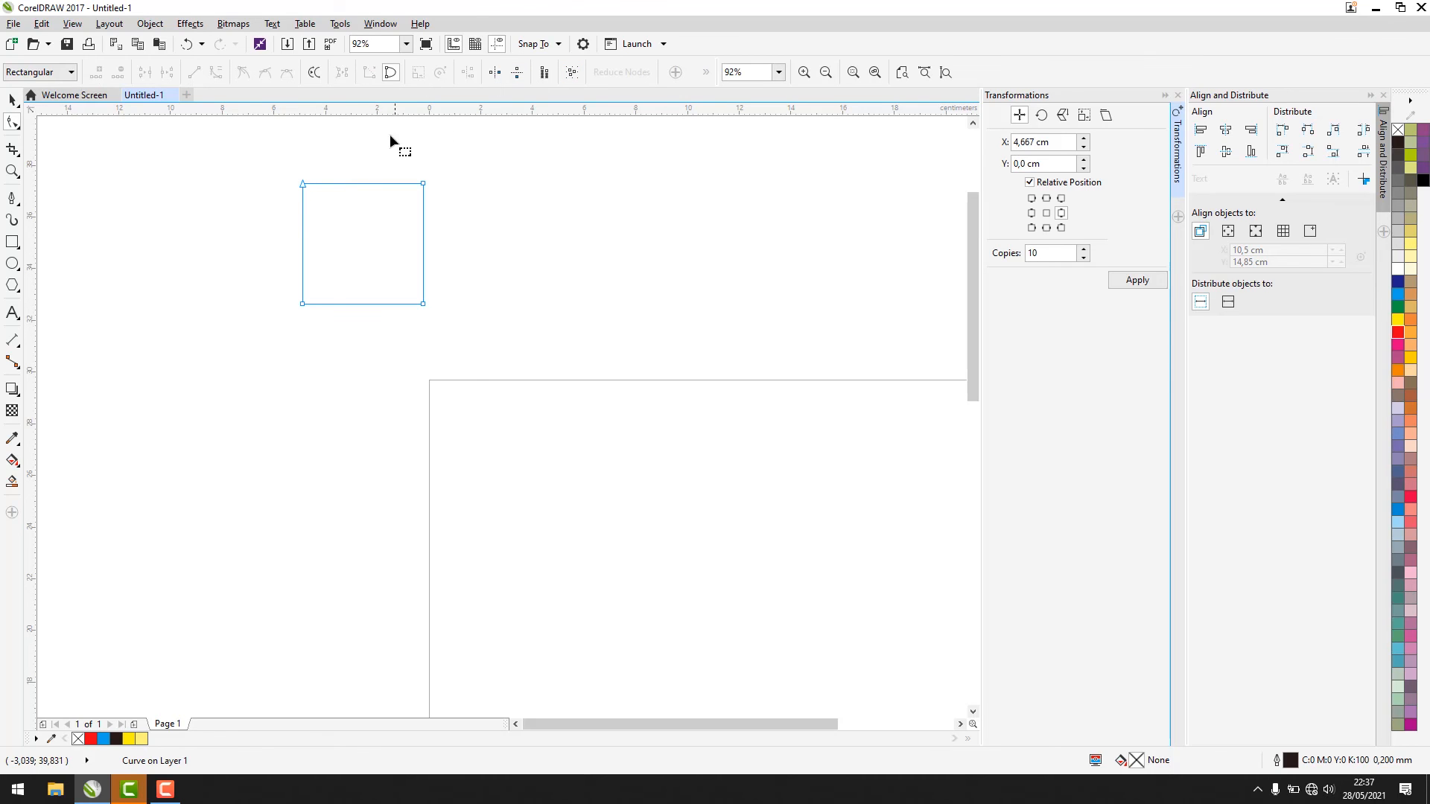
pyautogui.click(12, 99)
pyautogui.click(185, 163)
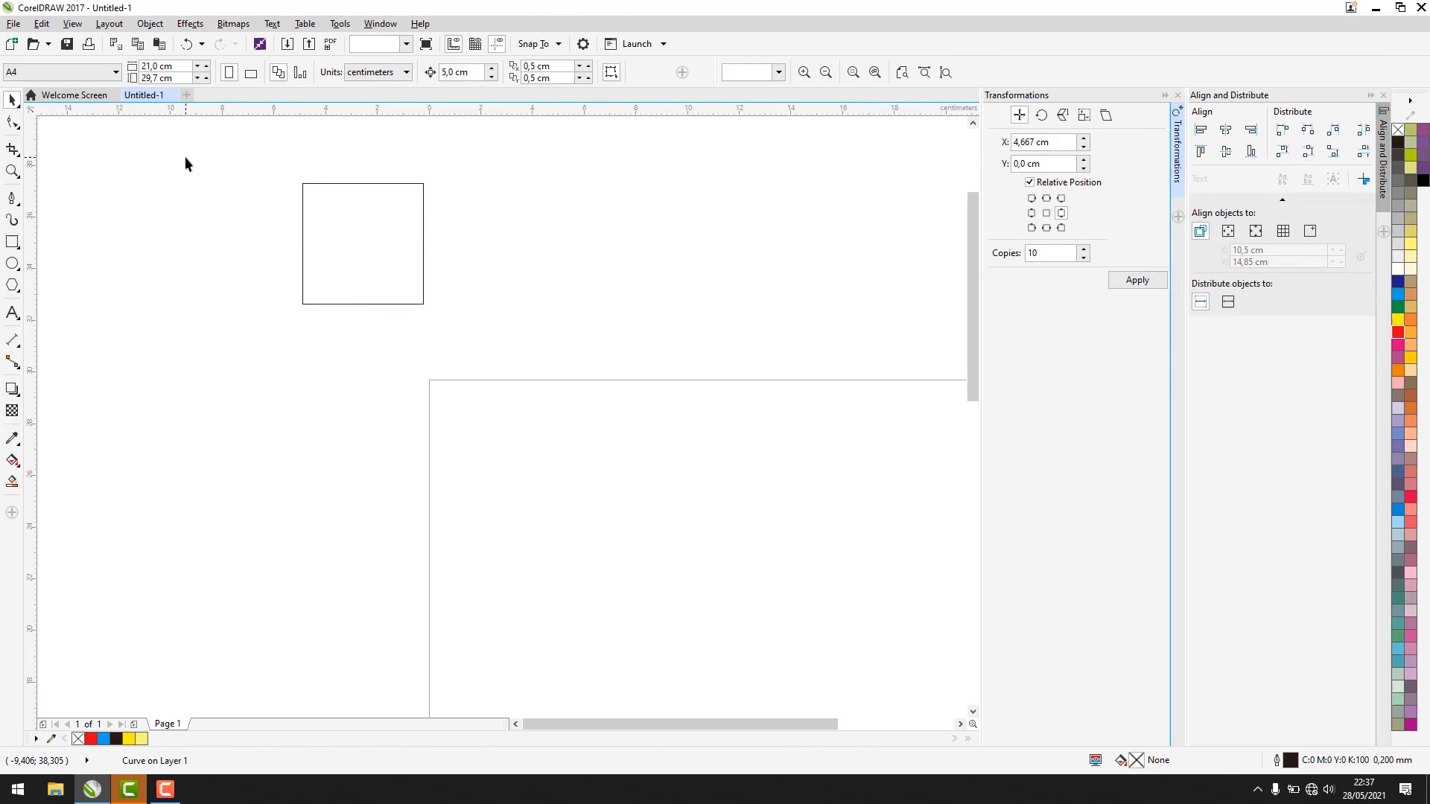
# Step: Draw a second square about 4.5 by 4.5 cm to the right of the converted one
pyautogui.click(12, 241)
pyautogui.moveTo(474, 179); pyautogui.dragTo(592, 295)
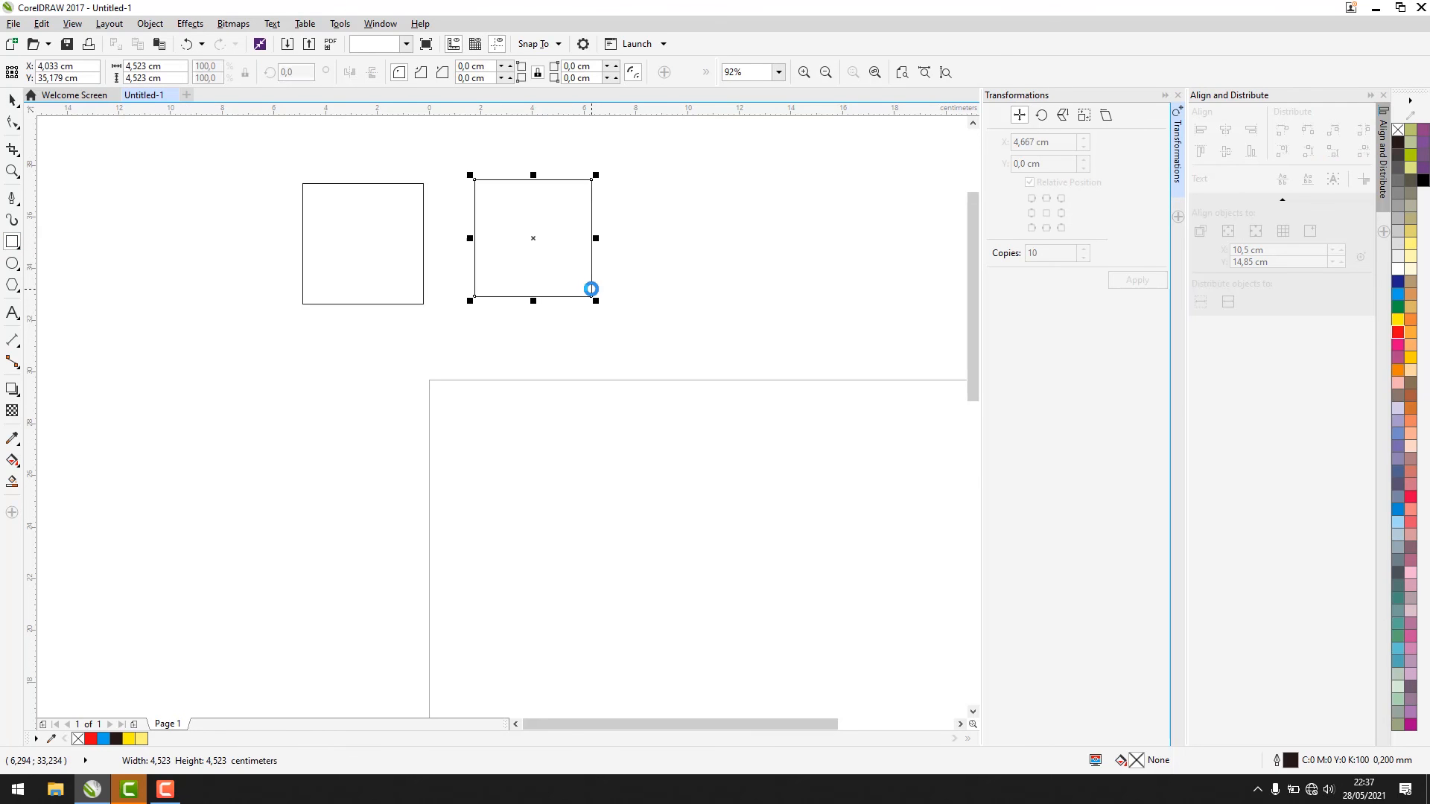
pyautogui.press('space')
pyautogui.click(707, 237)
pyautogui.doubleClick(557, 239)
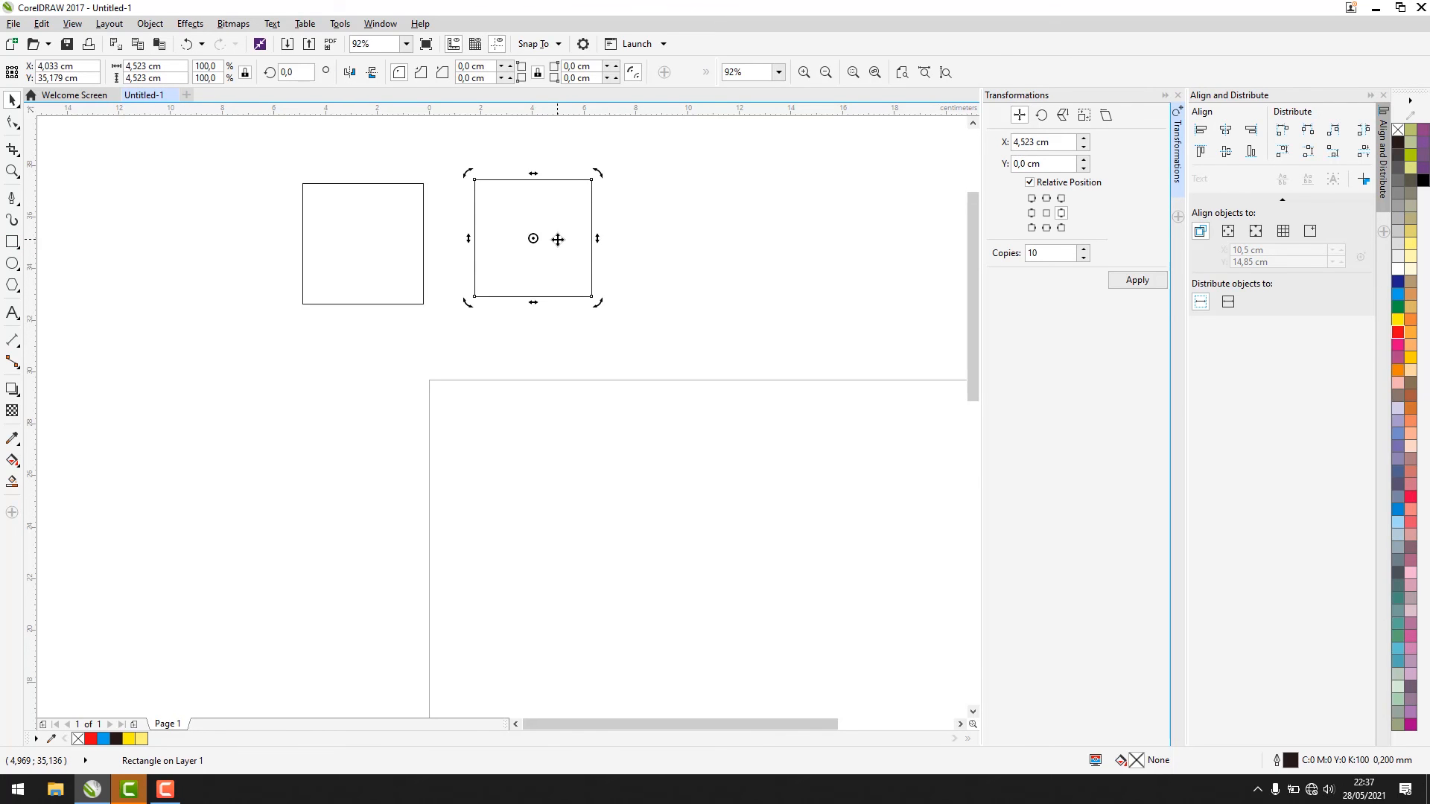
pyautogui.click(556, 239)
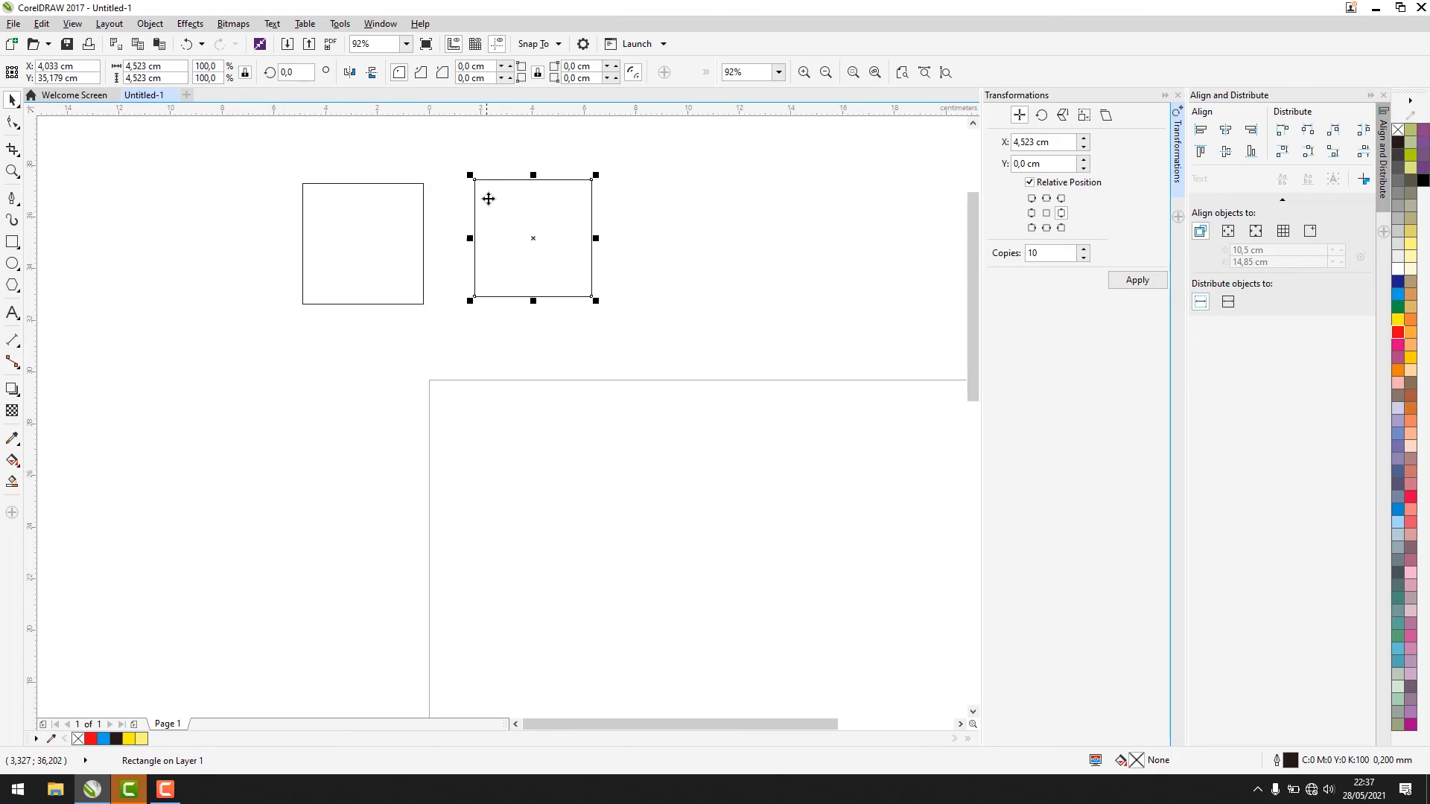
pyautogui.click(517, 209)
pyautogui.click(646, 218)
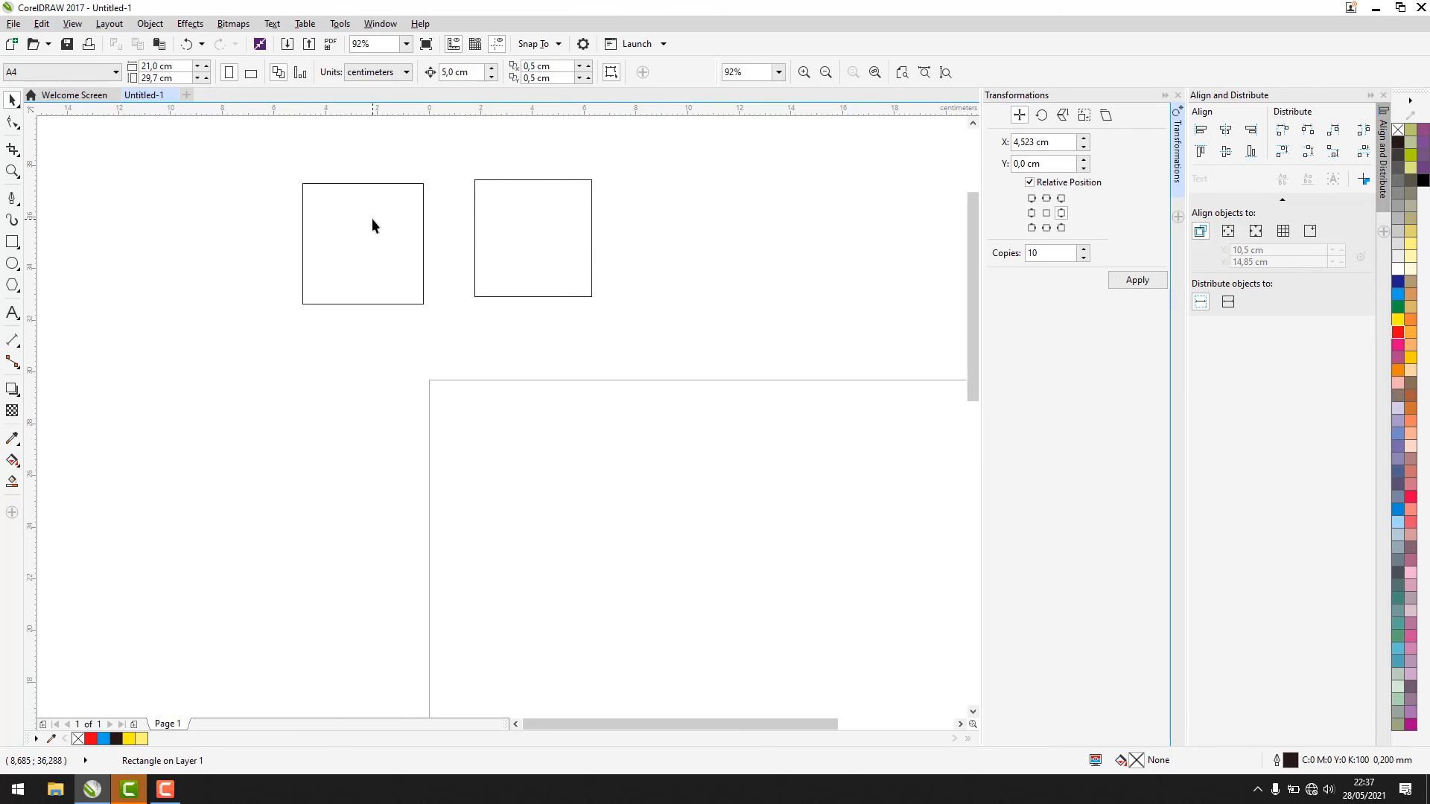
# Step: Inspect the converted left square's nodes again with the Shape tool to compare it with the unconverted square
pyautogui.click(382, 184)
pyautogui.click(385, 154)
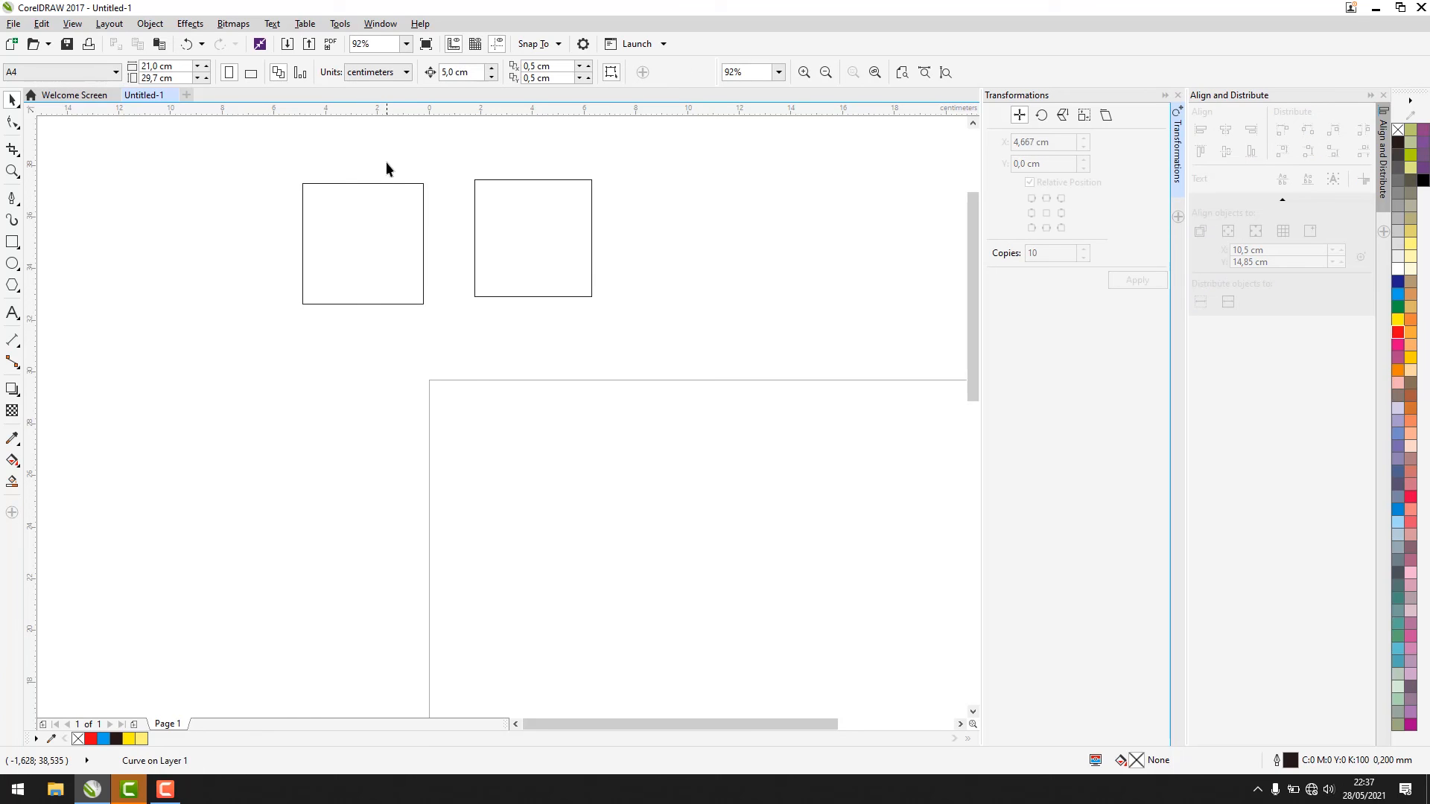
pyautogui.press('F10')
pyautogui.click(372, 249)
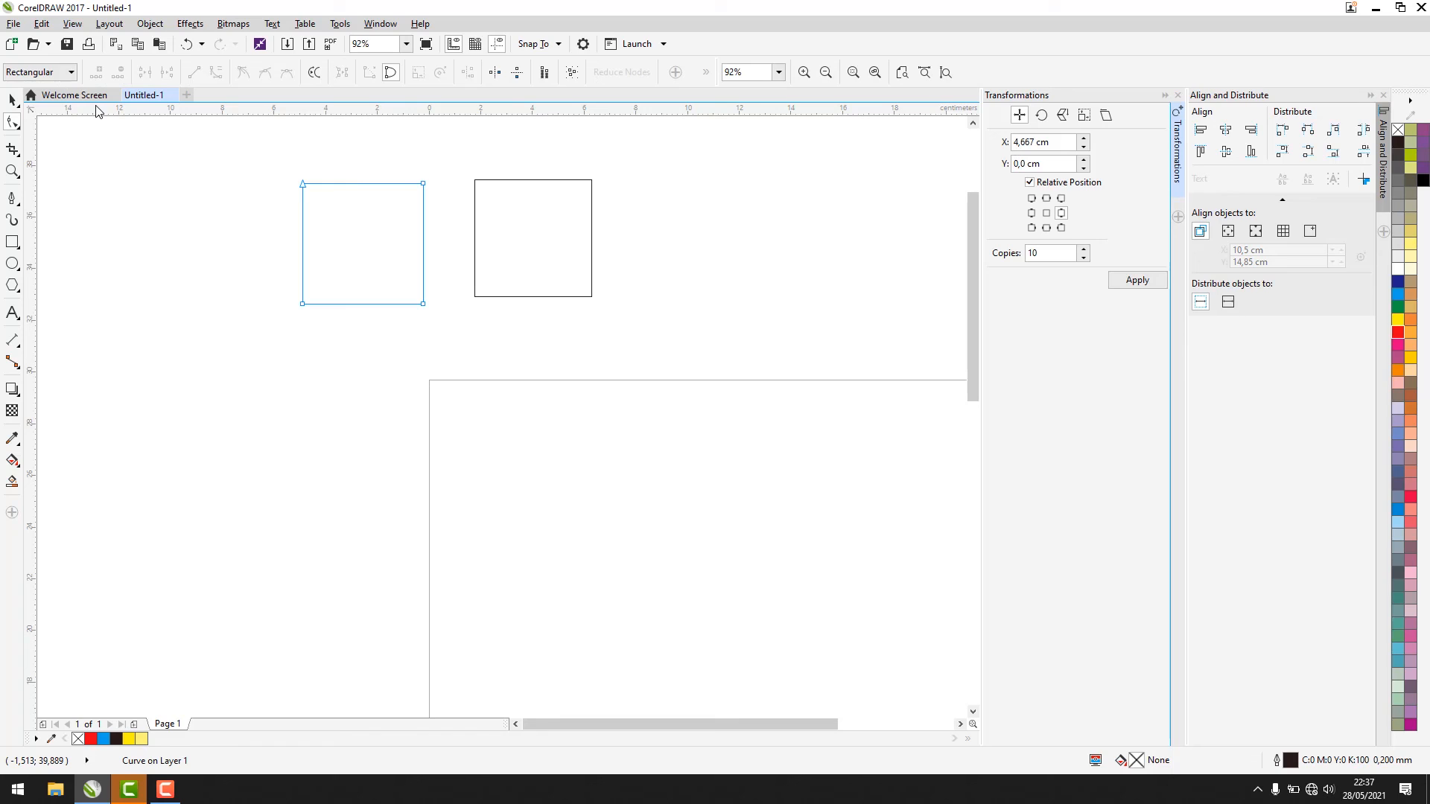
# Step: Delete both squares together
pyautogui.click(12, 102)
pyautogui.click(163, 219)
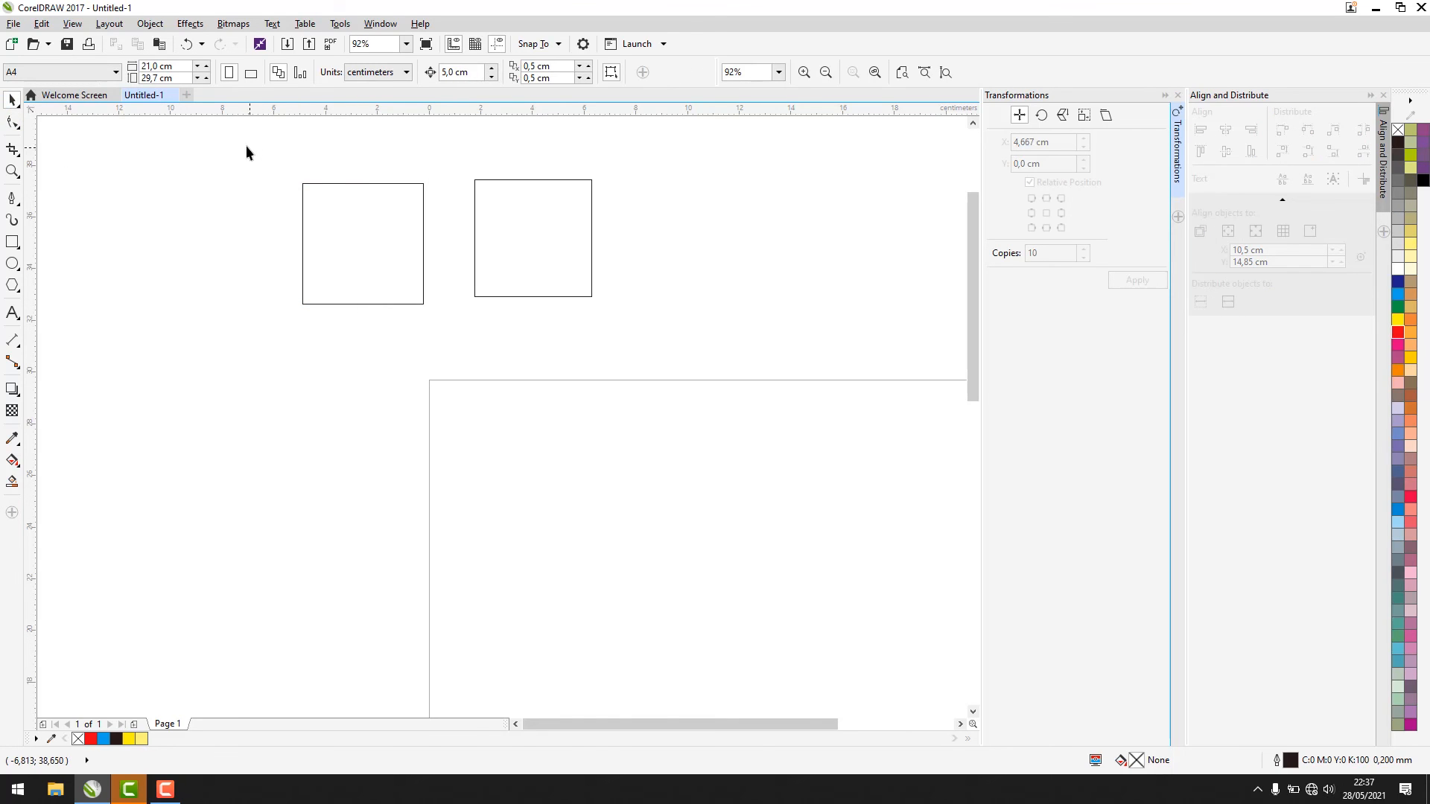
pyautogui.moveTo(220, 143); pyautogui.dragTo(664, 355)
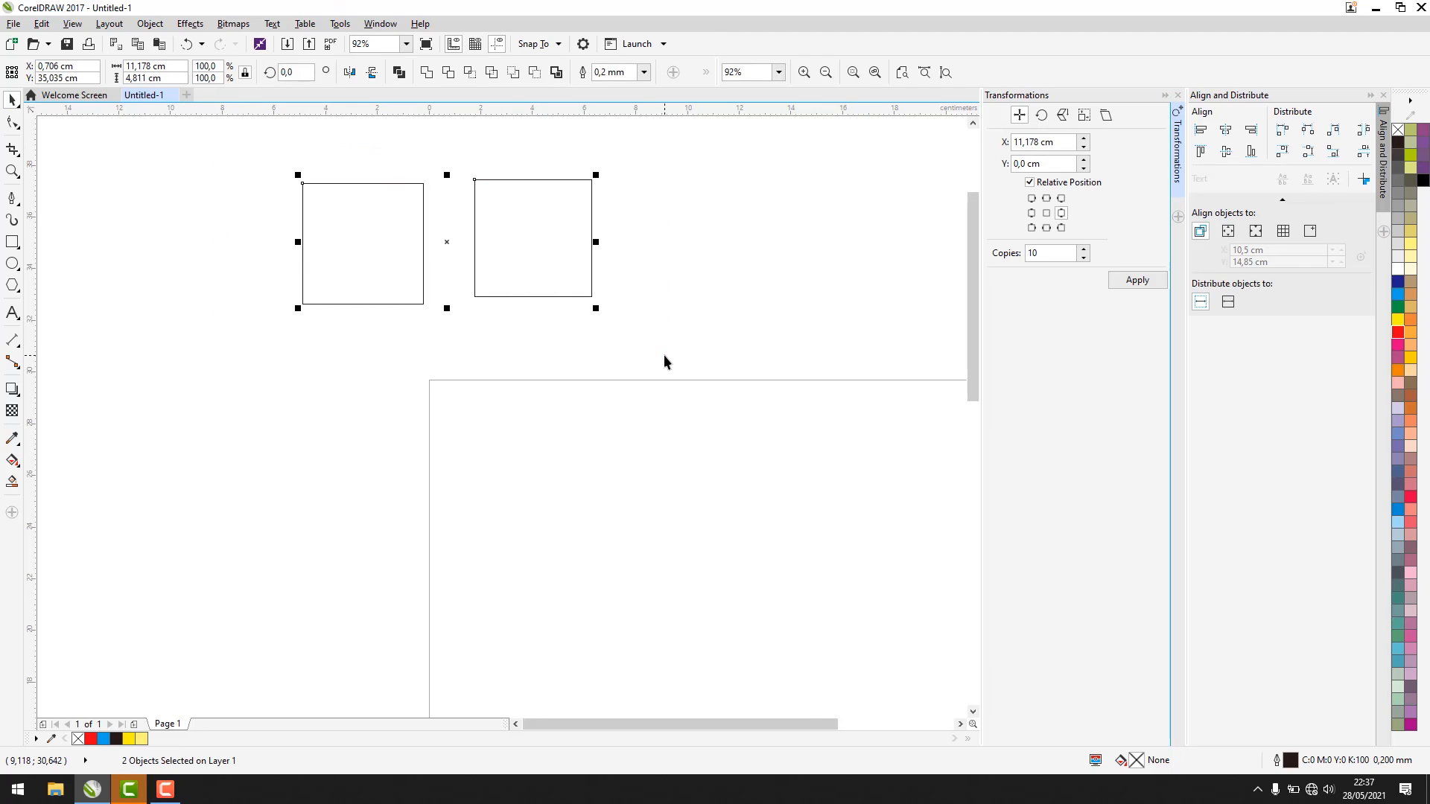
pyautogui.press('Delete')
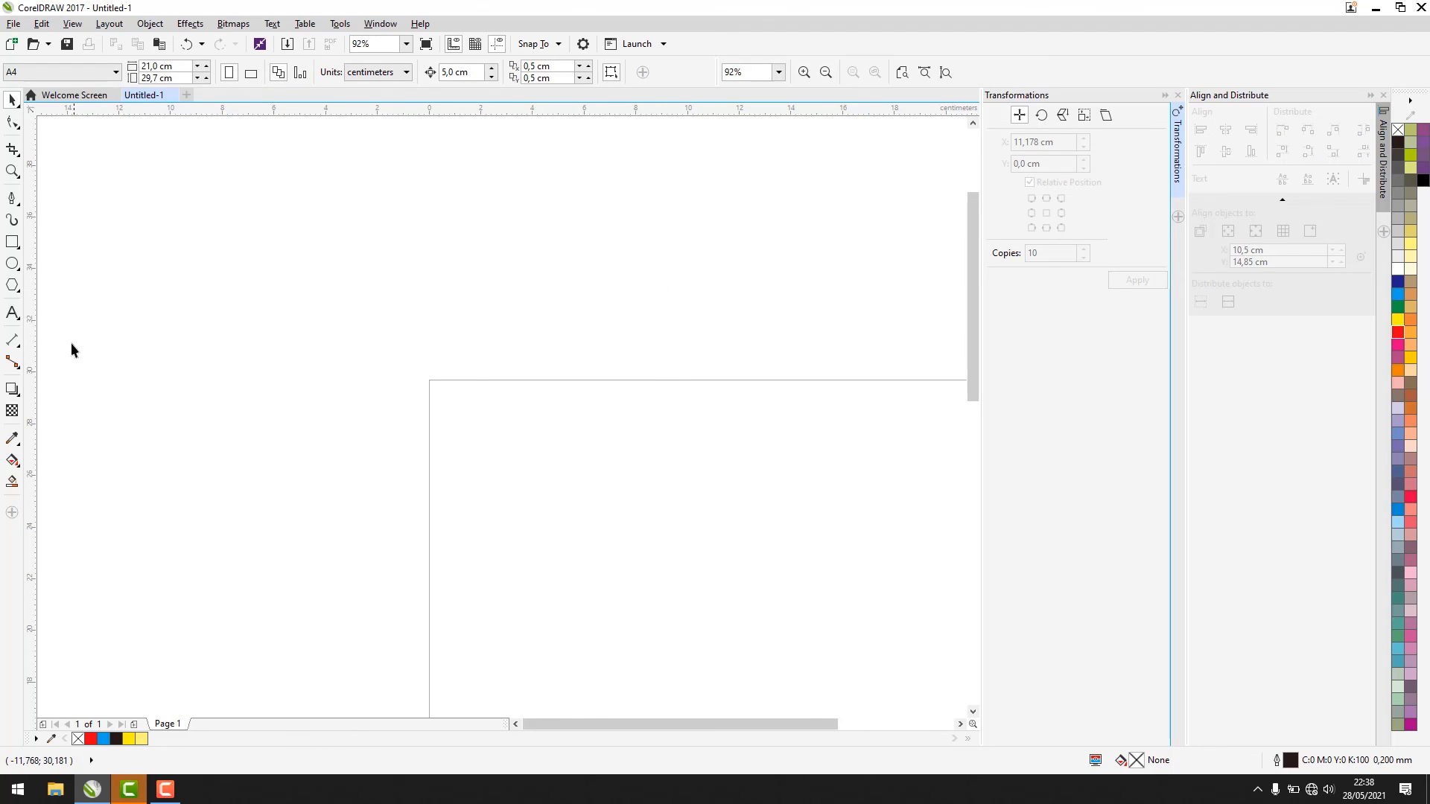
# Step: Add the artistic text "corelDraw" above and to the left of the page's upper-left corner
pyautogui.click(12, 313)
pyautogui.click(262, 309)
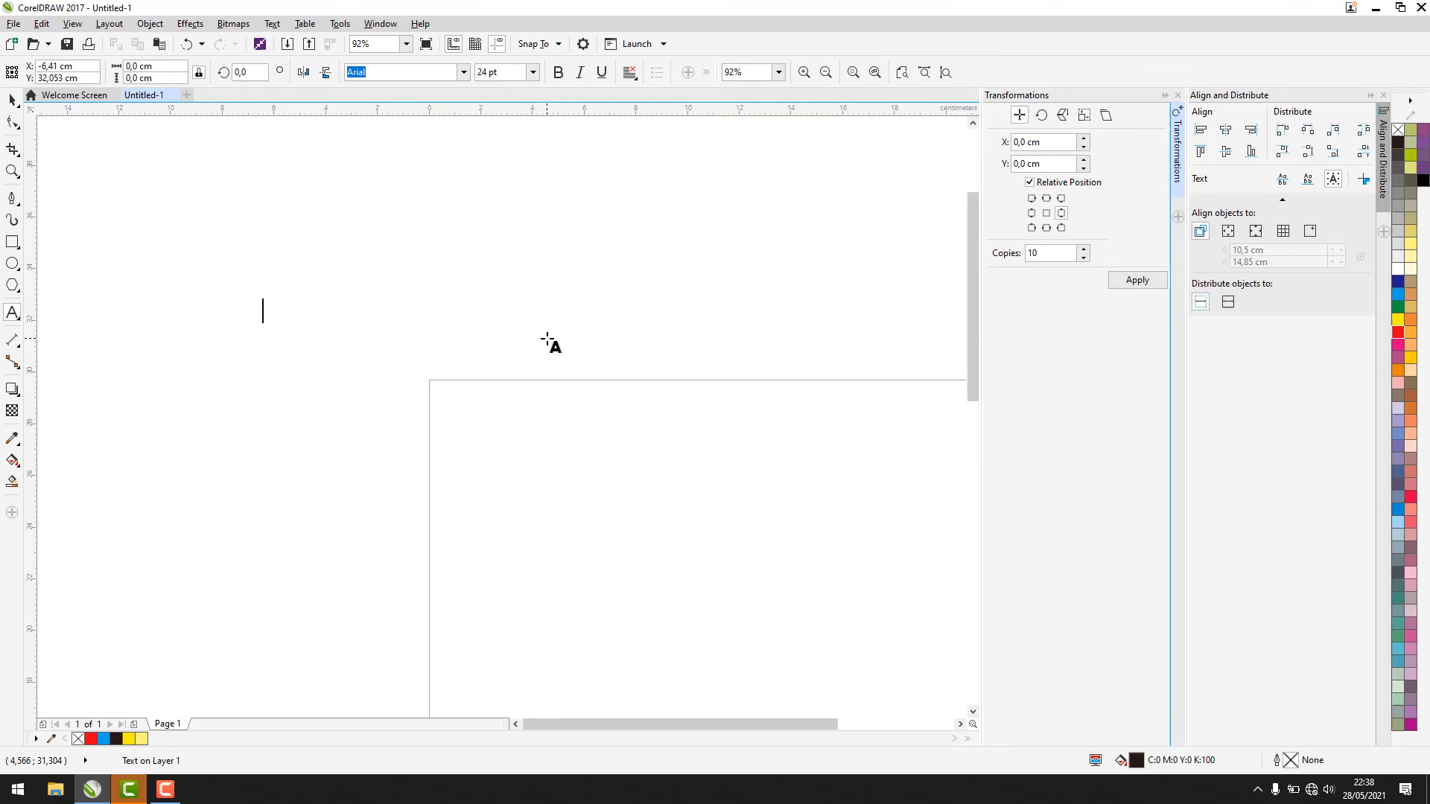
pyautogui.write('corel')
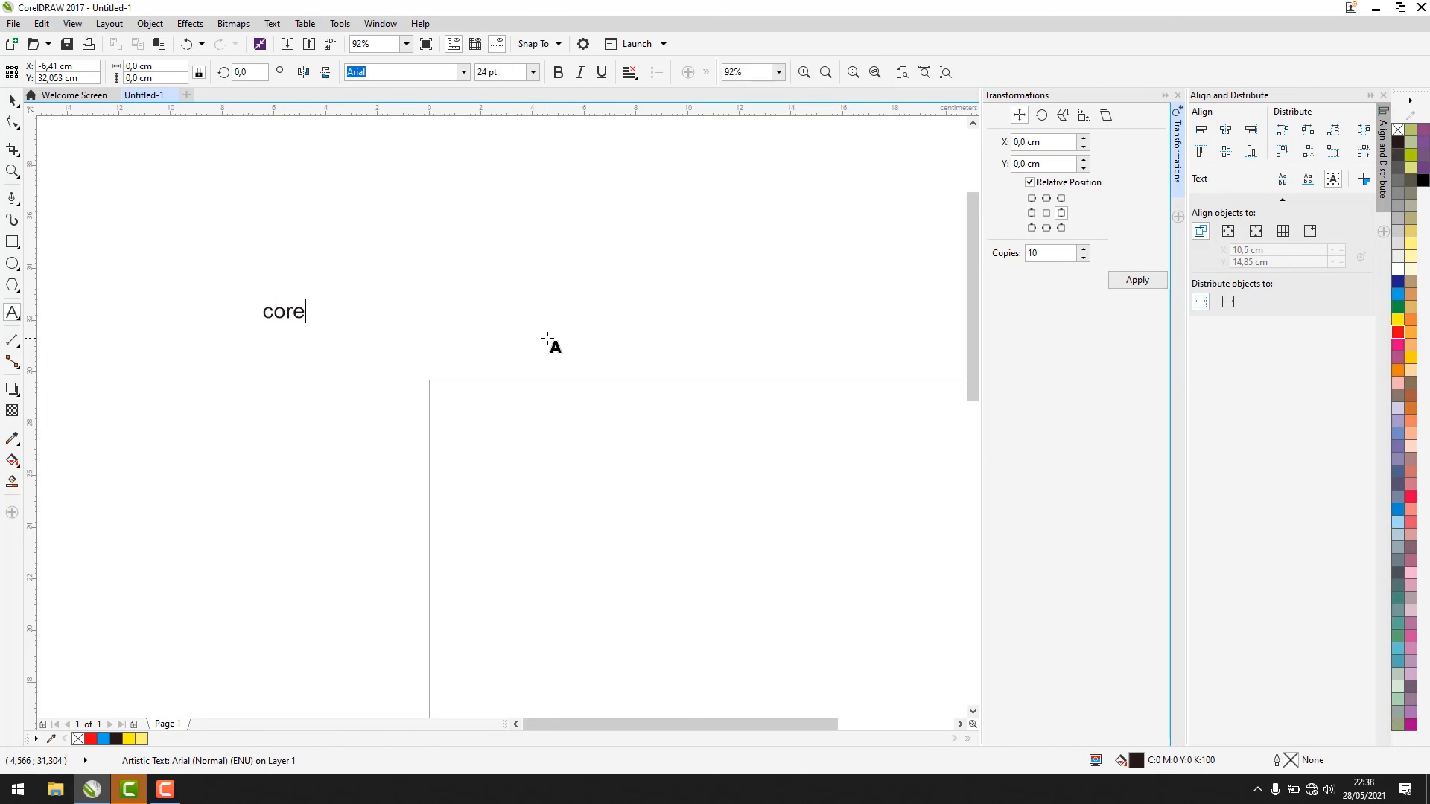
pyautogui.write('Draw')
pyautogui.click(12, 99)
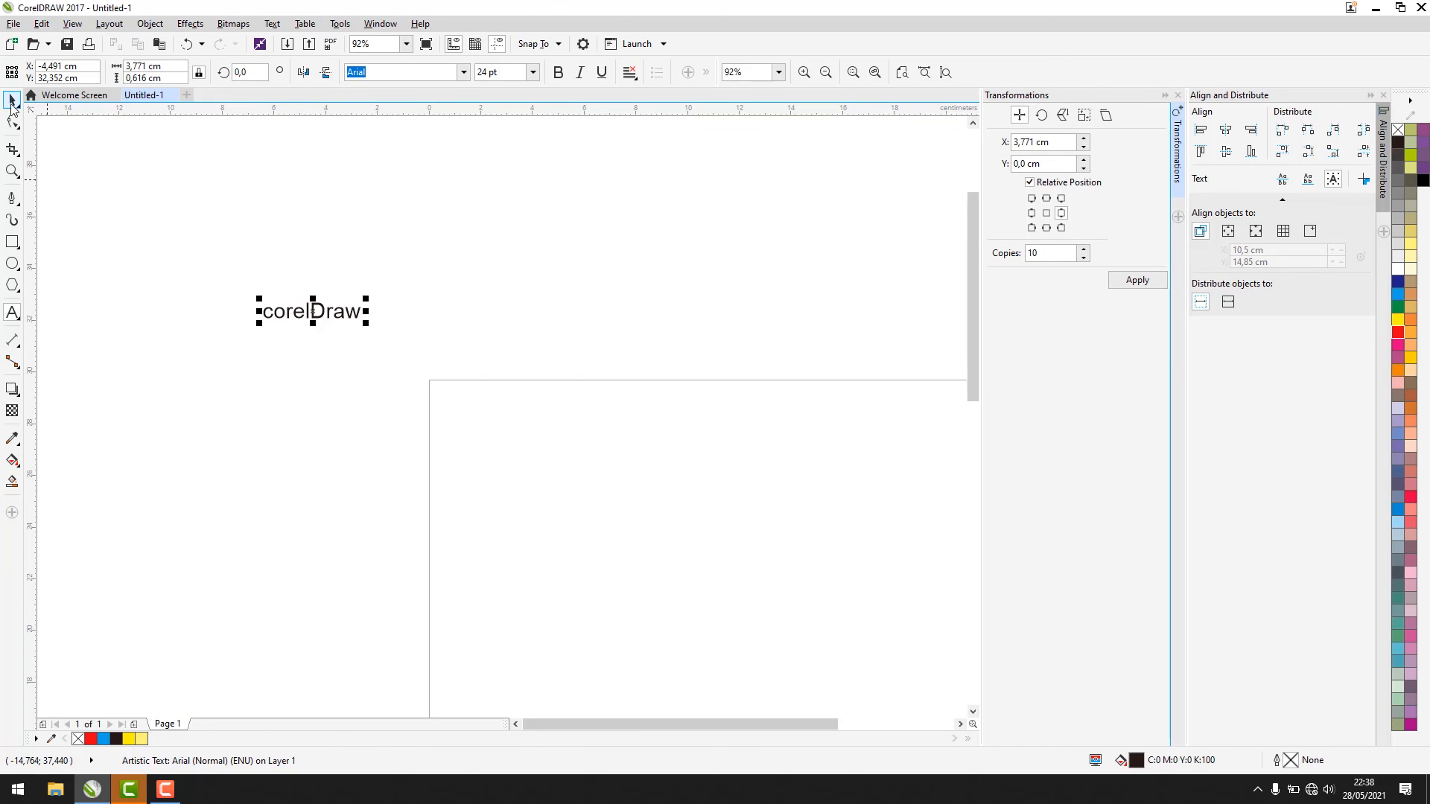
# Step: Enlarge the corelDraw text proportionally to about 12.5 by 2 cm and move it higher above the page
pyautogui.moveTo(169, 272); pyautogui.dragTo(447, 391)
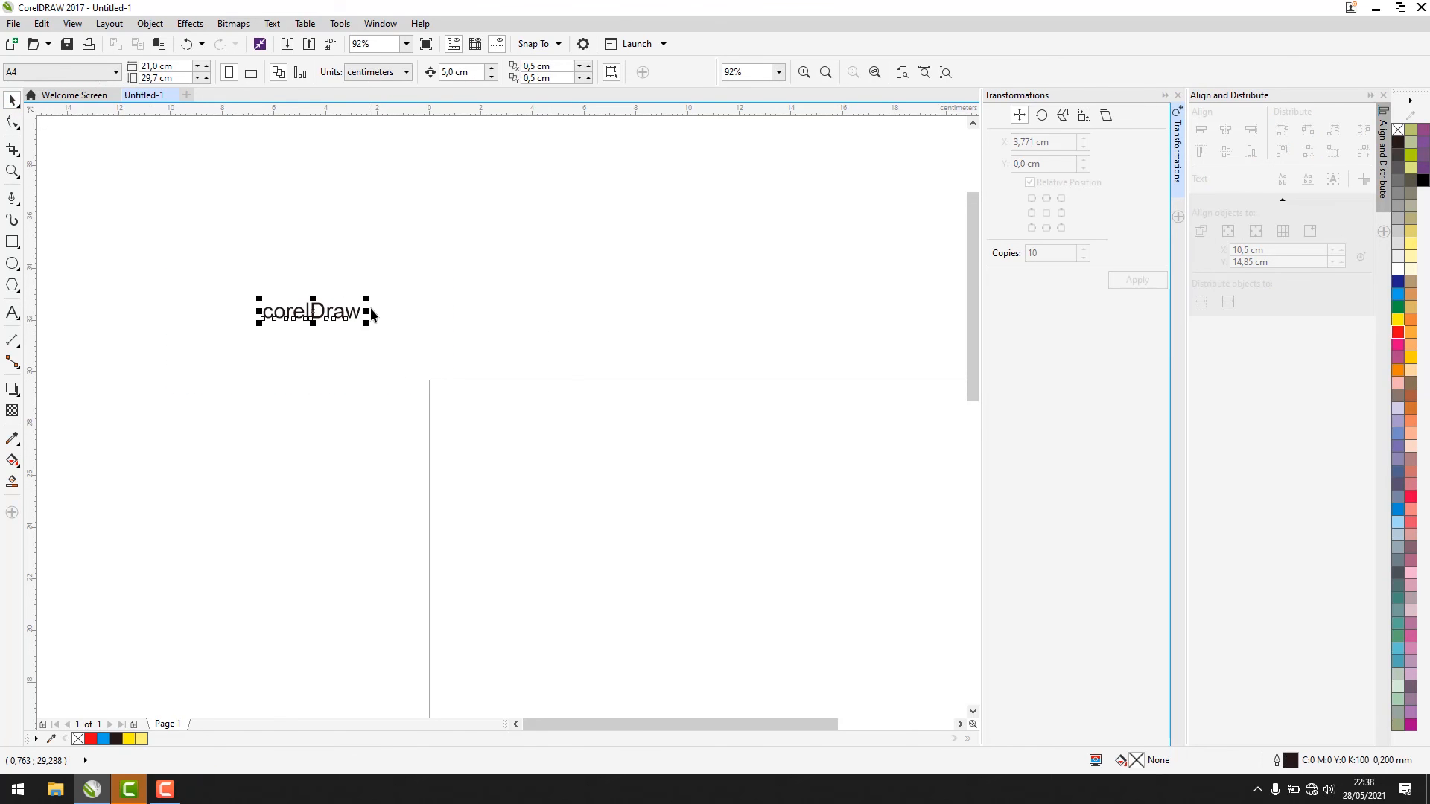
pyautogui.moveTo(365, 298); pyautogui.dragTo(592, 210)
pyautogui.click(503, 220)
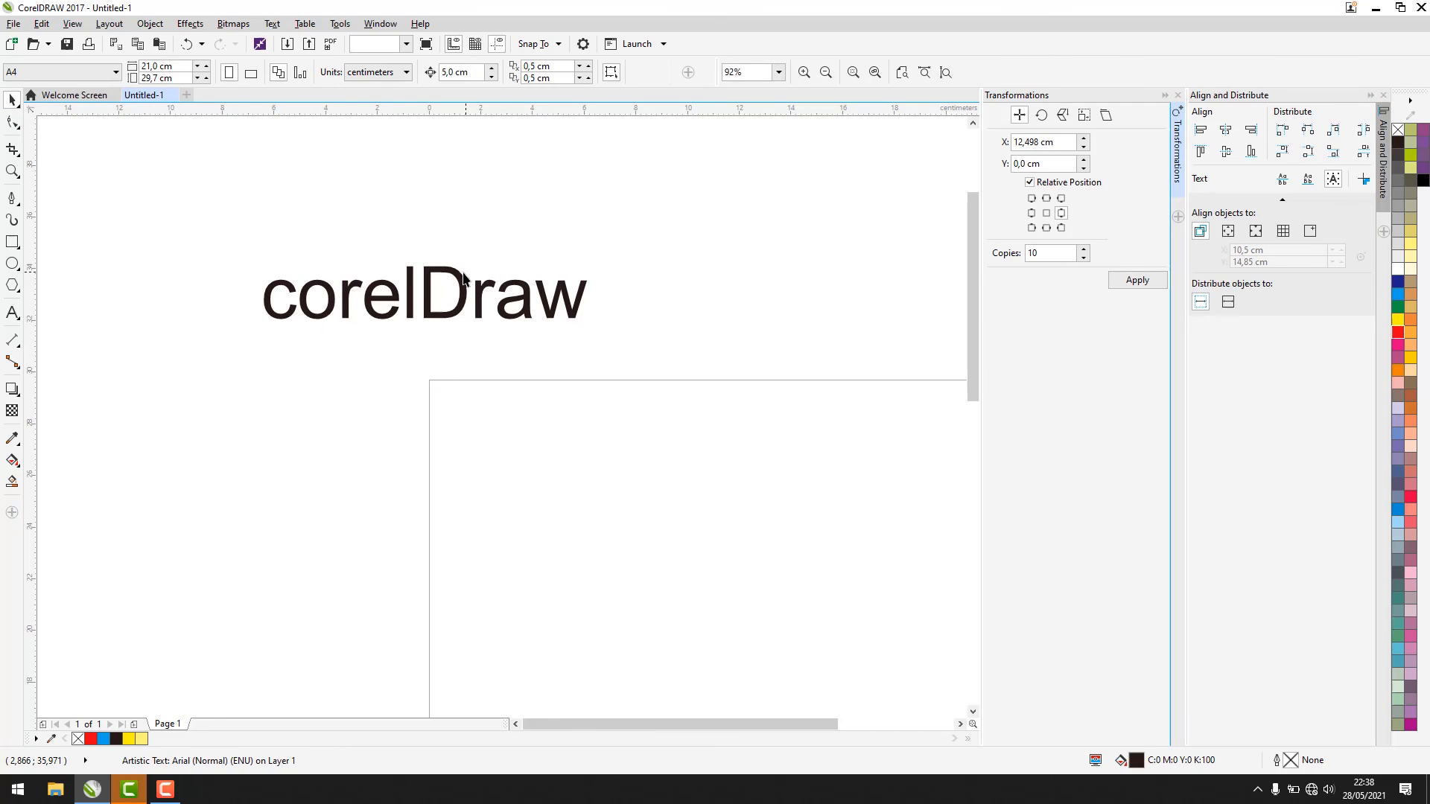
pyautogui.moveTo(457, 279); pyautogui.dragTo(456, 227)
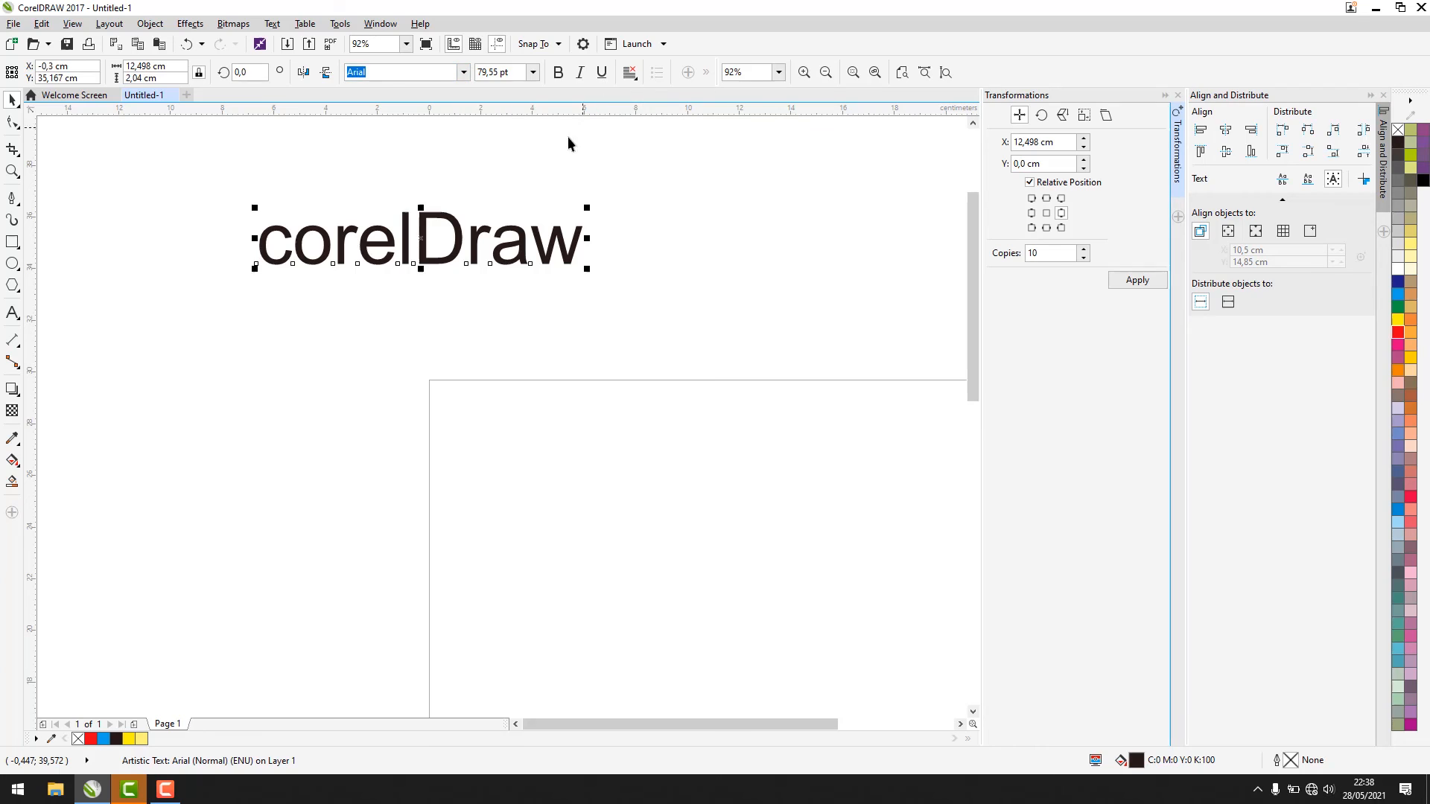
# Step: Duplicate the corelDraw text just below the original and convert the copy to curves
pyautogui.click(484, 193)
pyautogui.moveTo(456, 270); pyautogui.dragTo(465, 364)
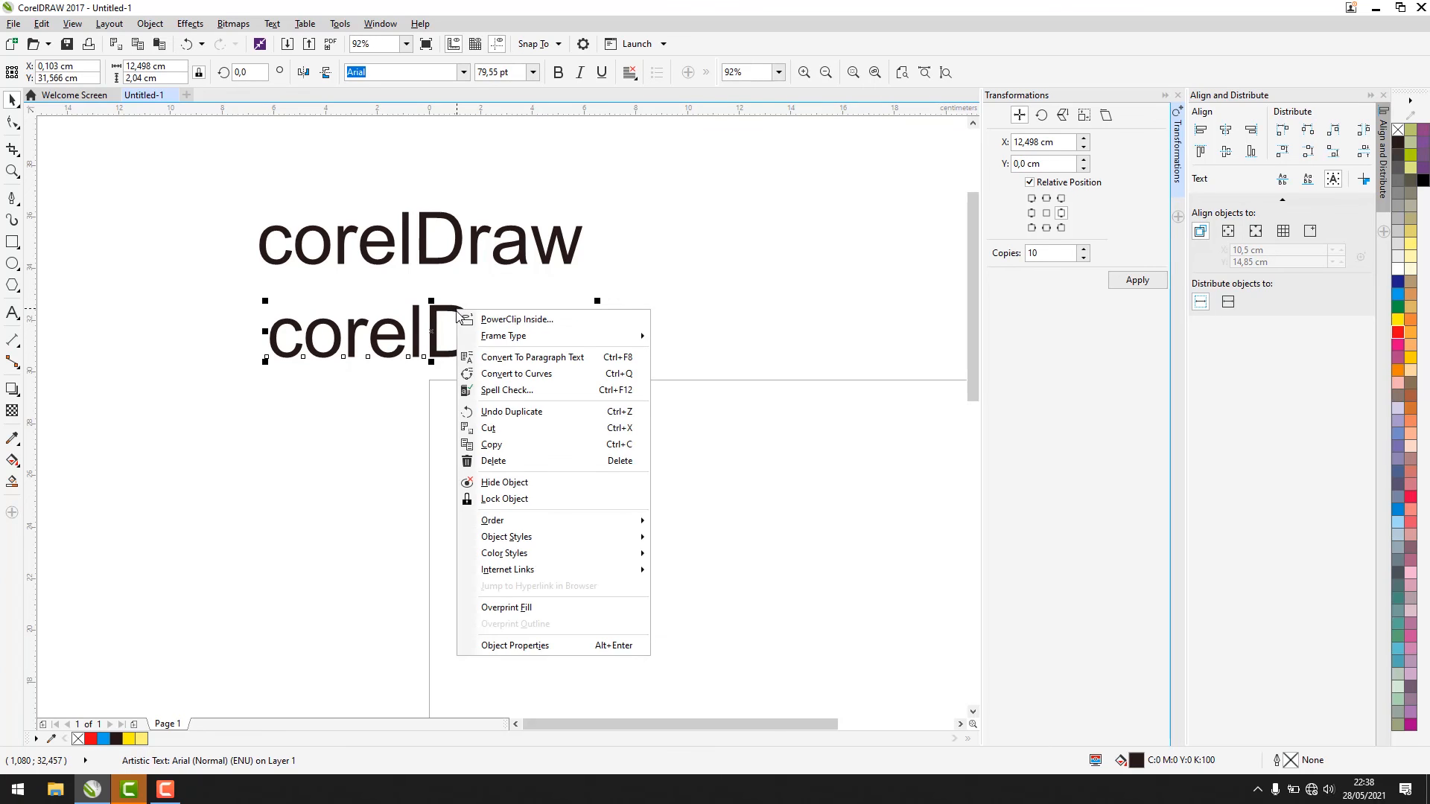
pyautogui.click(510, 373)
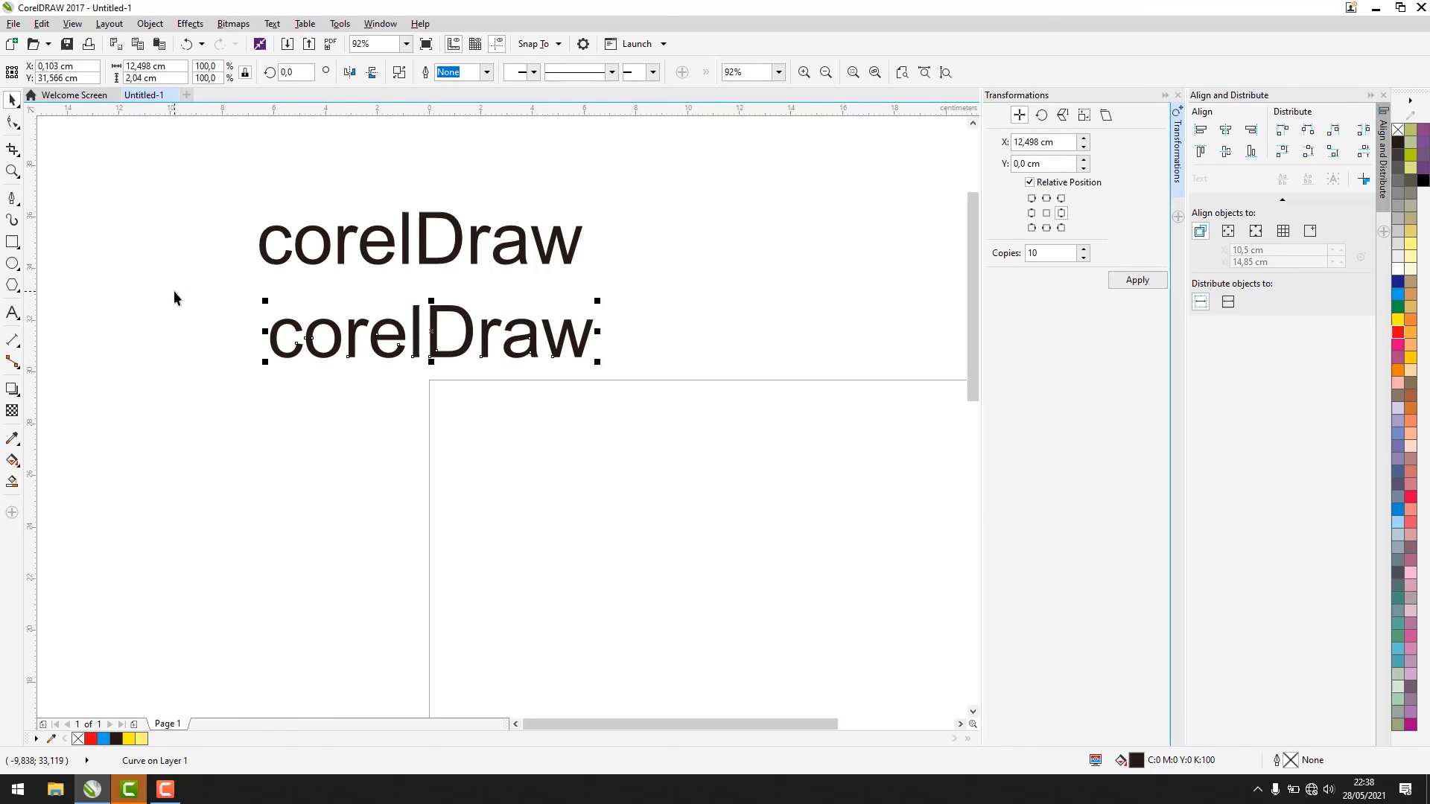
# Step: Compare the converted copy's properties with those of the original, still editable corelDraw text
pyautogui.click(449, 73)
pyautogui.click(393, 164)
pyautogui.click(542, 258)
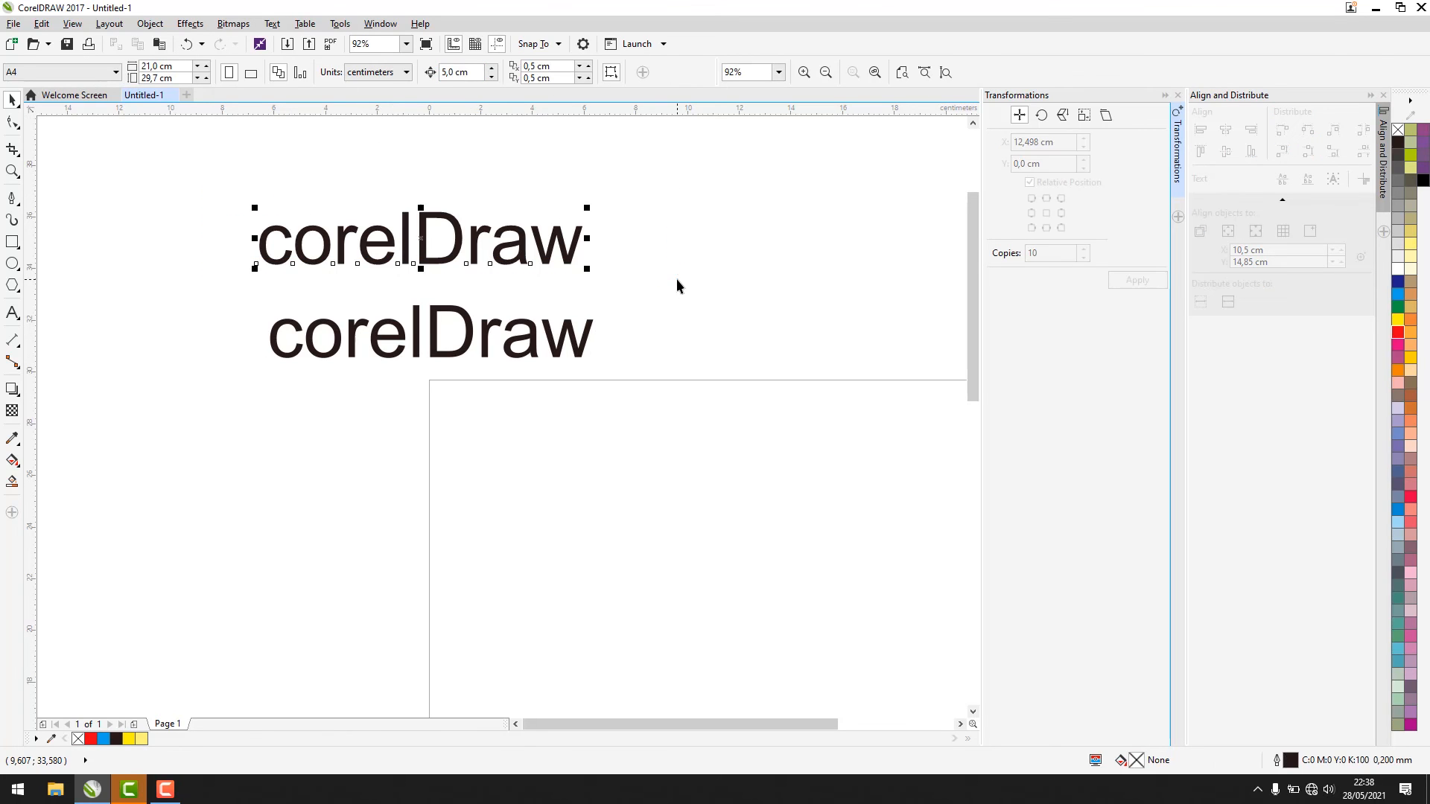